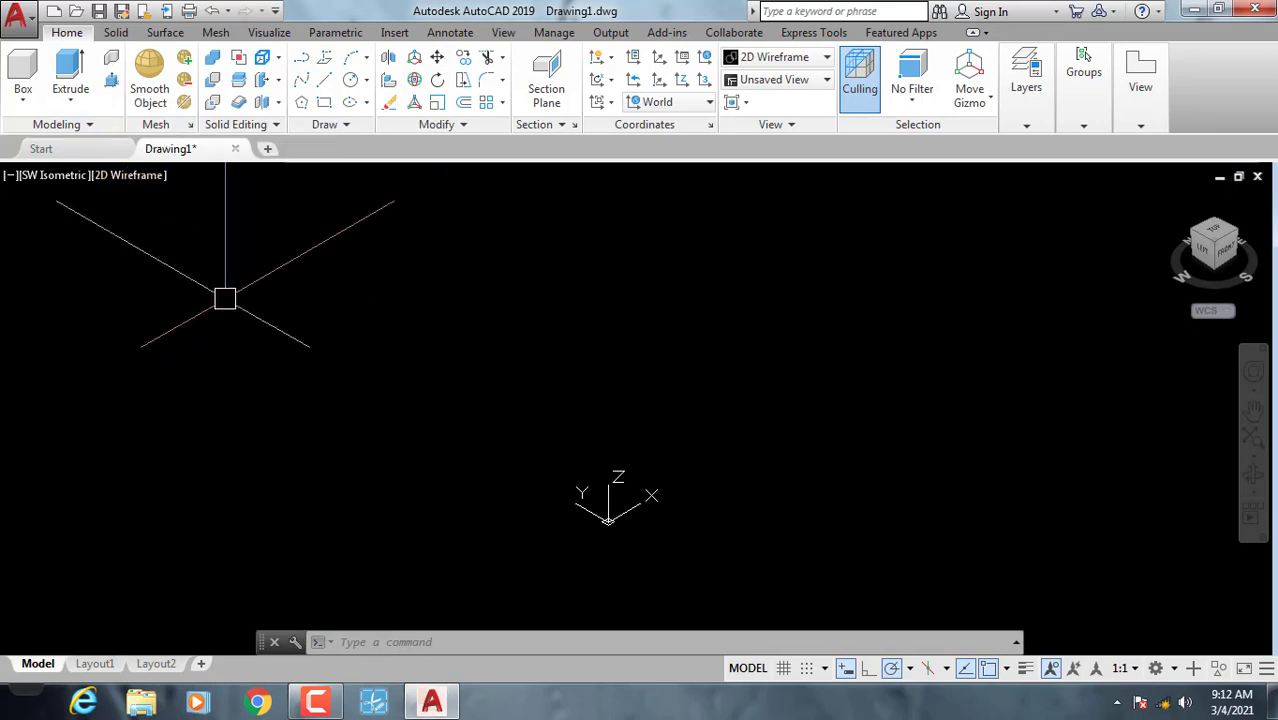
Switch to Top view and draw thin rectangles for the long front wall and the right side wall.
left_click(57, 184)
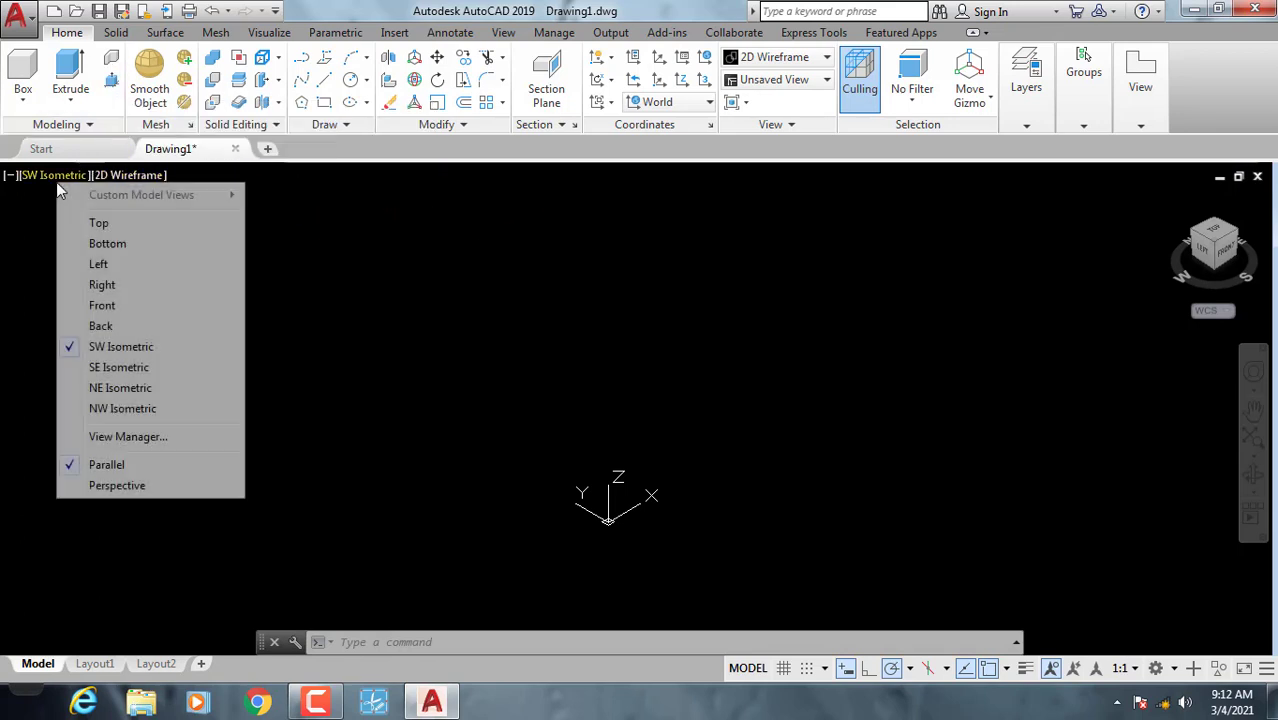
left_click(122, 219)
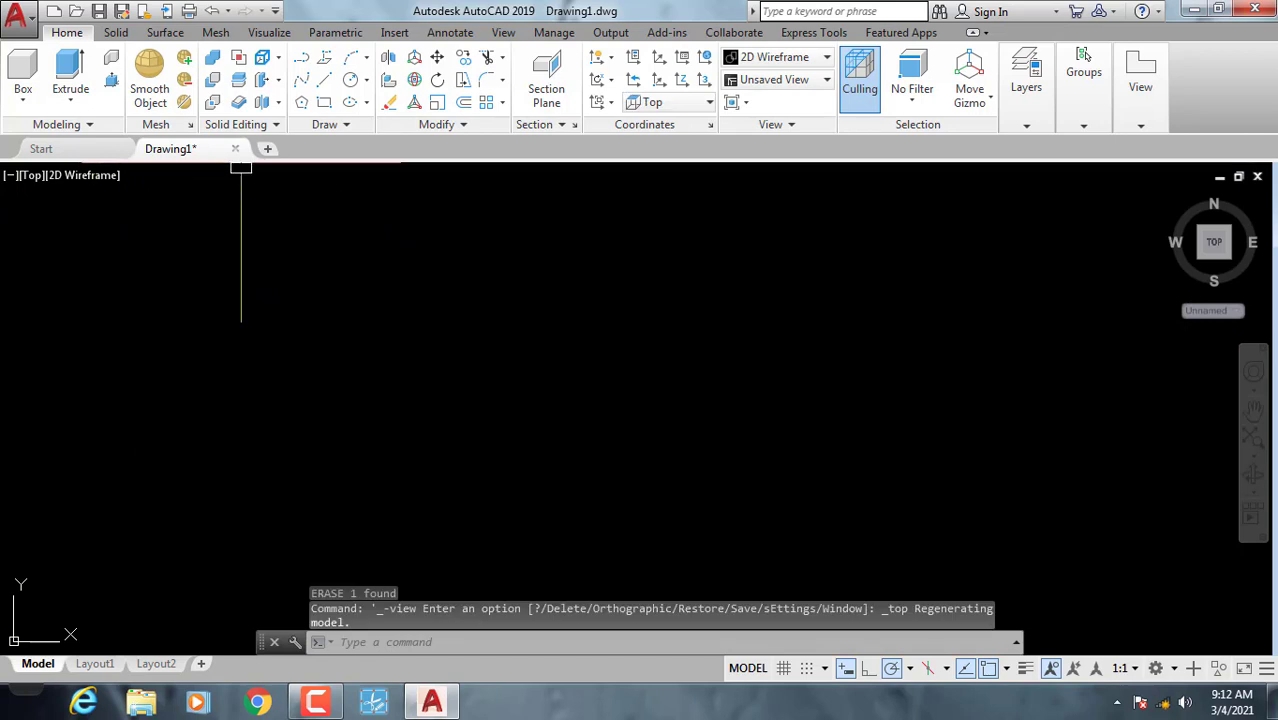
left_click(323, 108)
left_click(212, 421)
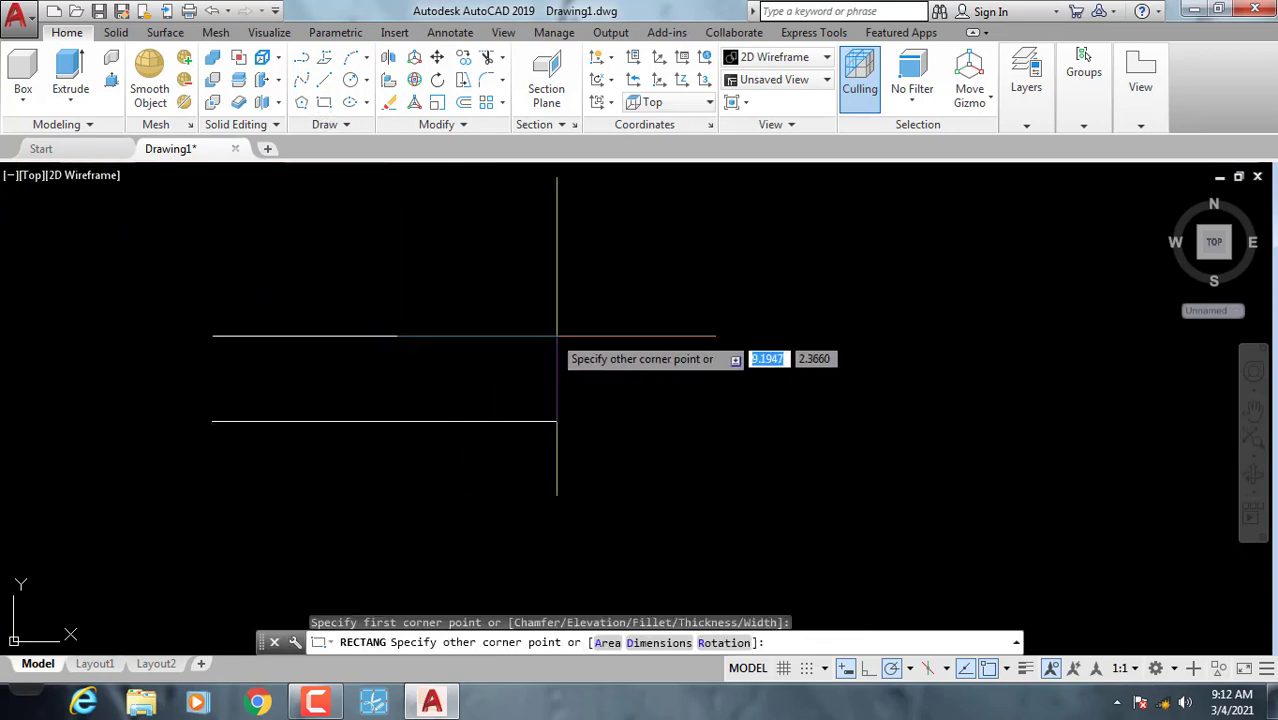
left_click(656, 390)
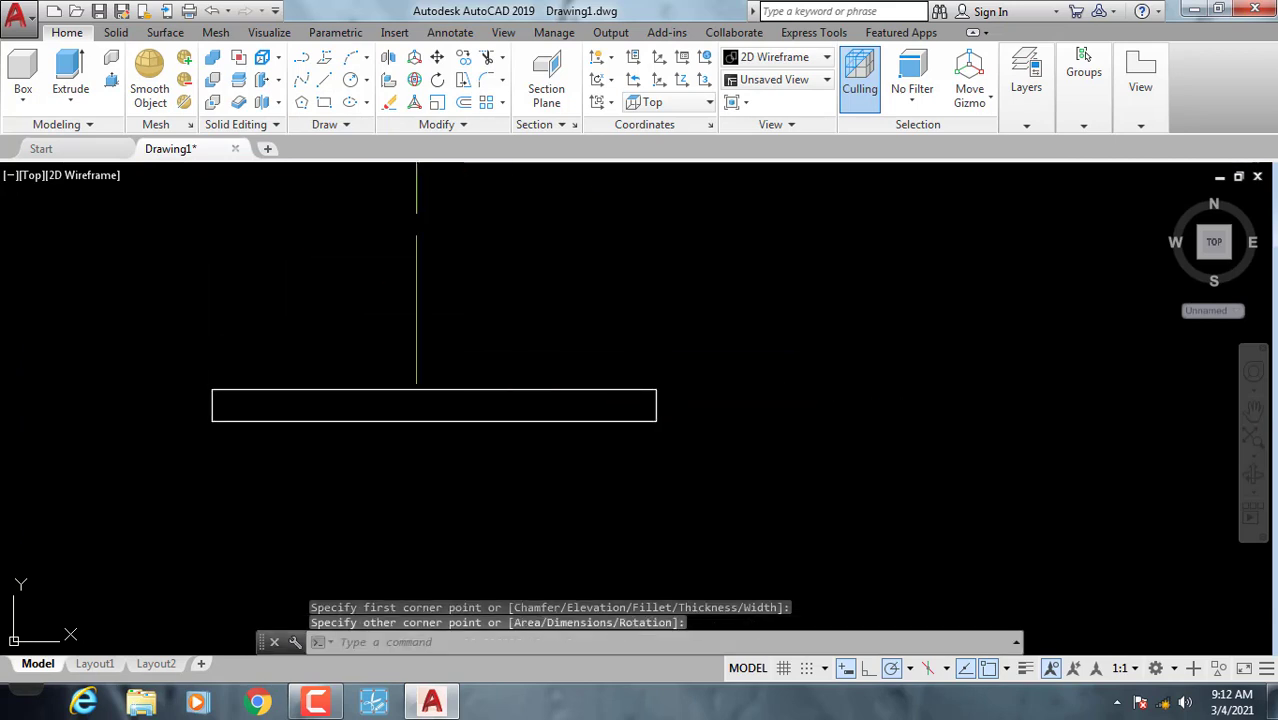
left_click(323, 102)
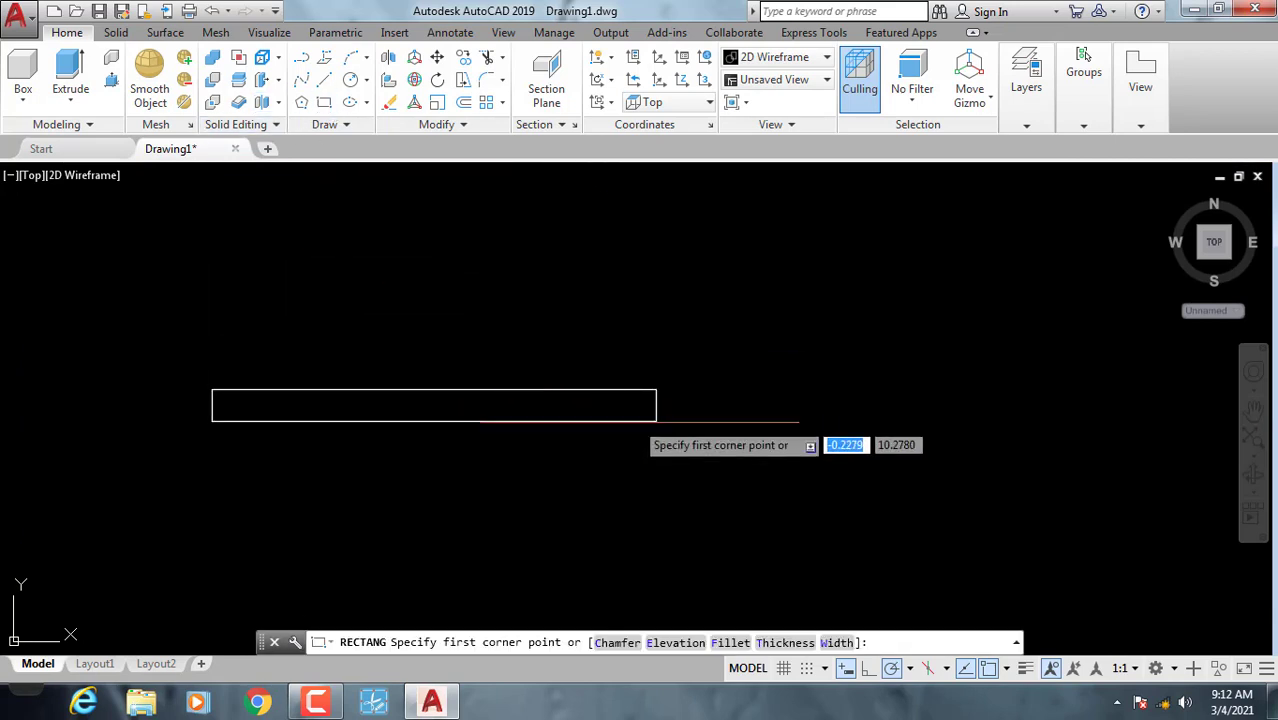
left_click(656, 421)
left_click(628, 196)
middle_click_drag(602, 294, 595, 329)
Copy the front wall rectangle up to the top end of the side wall.
left_click(528, 500)
left_click(442, 320)
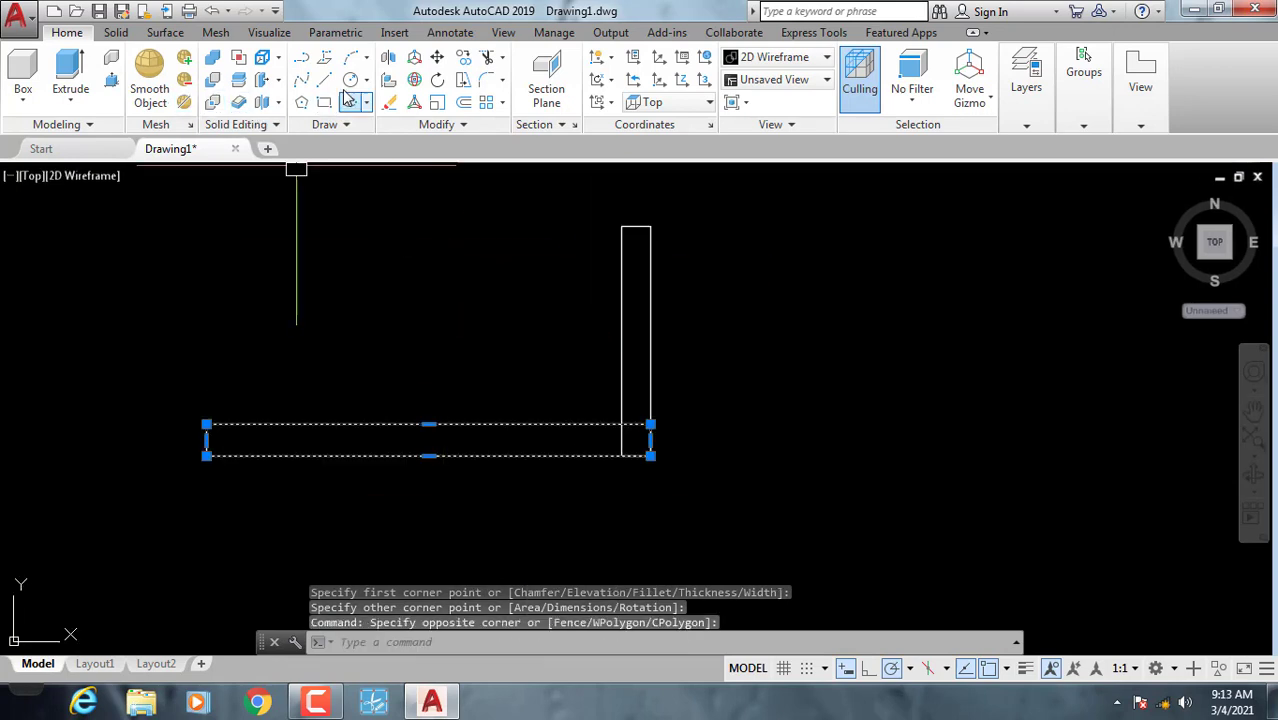
left_click(463, 57)
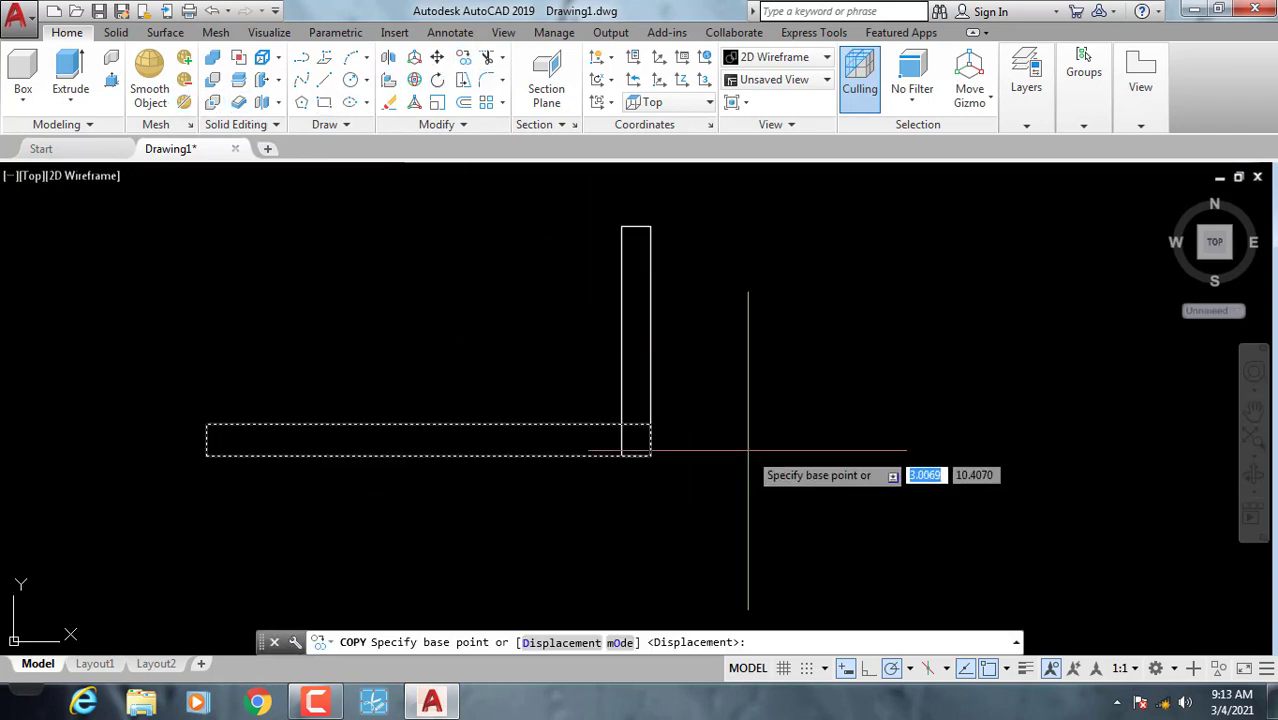
left_click(650, 424)
left_click(650, 226)
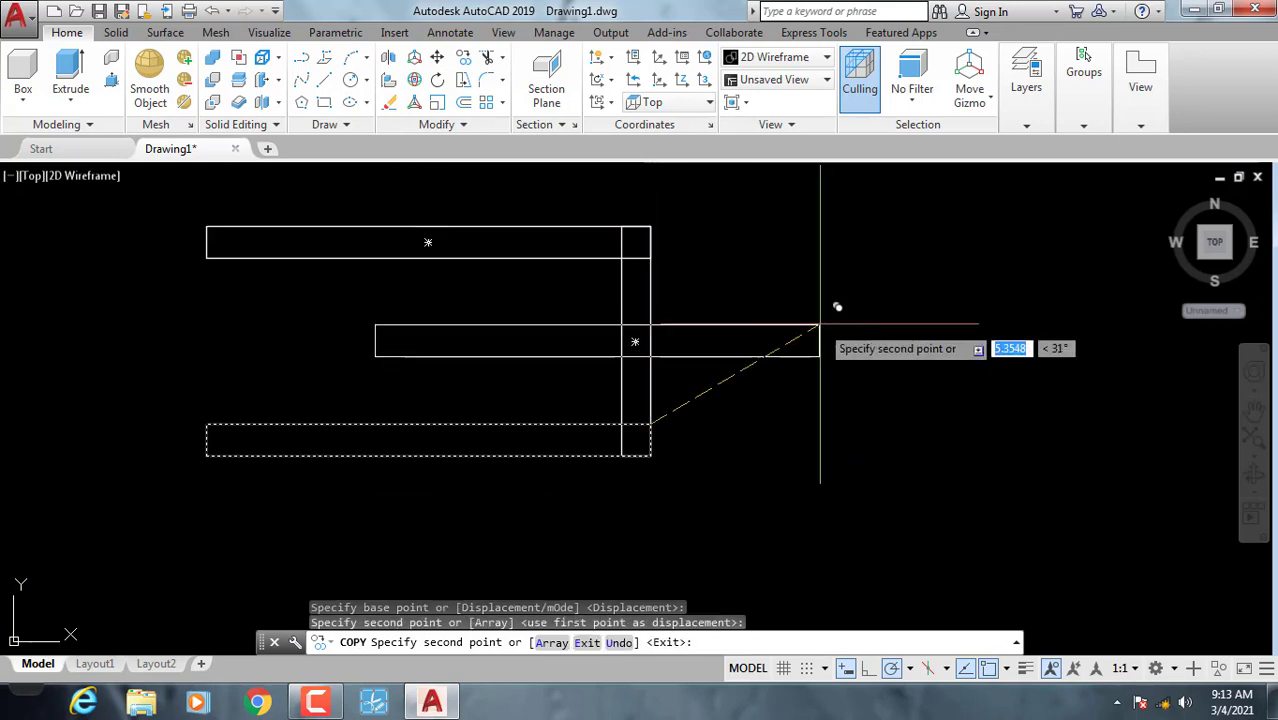
right_click(886, 352)
left_click(910, 365)
Draw another thin rectangle along the top wall, from its right corner to the left end.
left_click(680, 262)
left_click(412, 420)
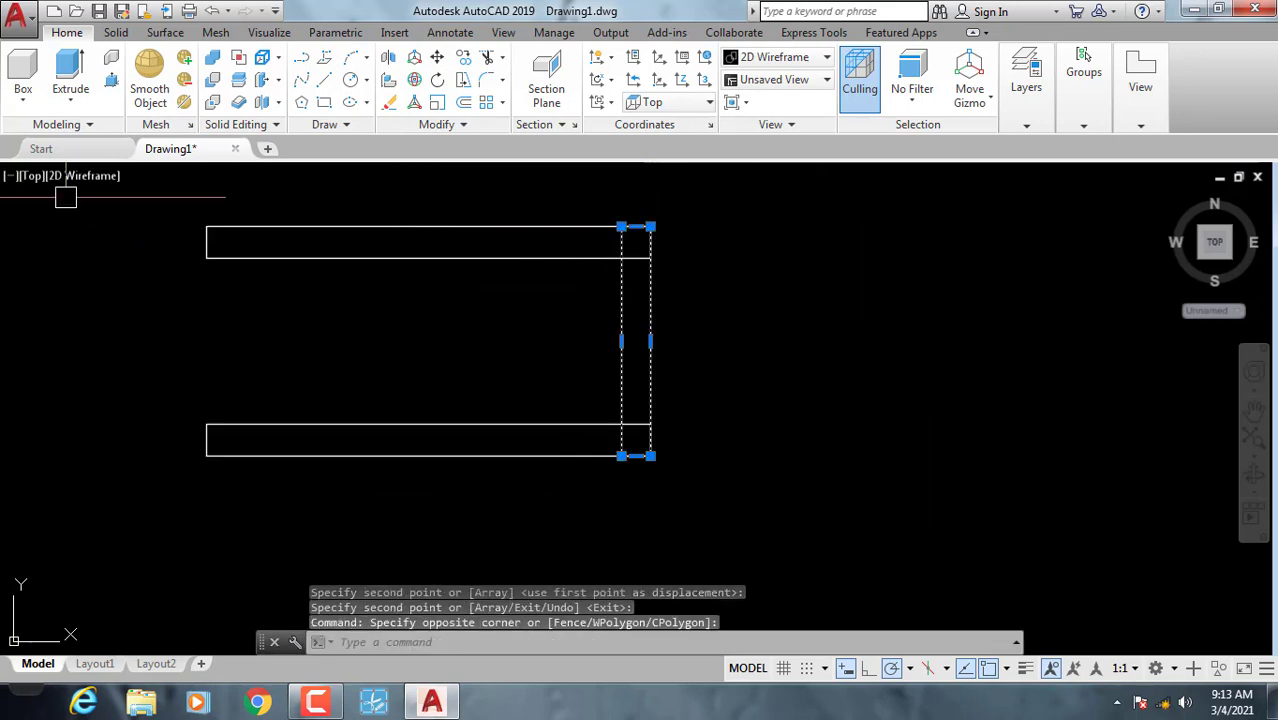
left_click(324, 102)
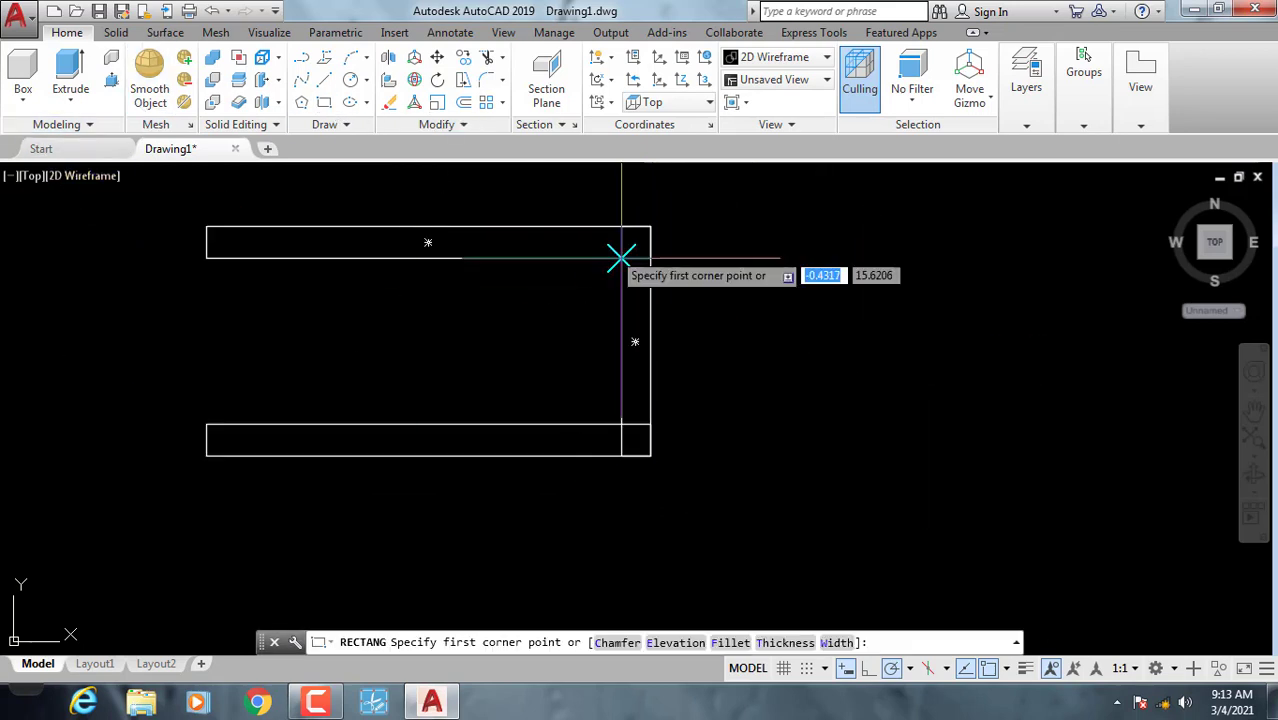
left_click(622, 226)
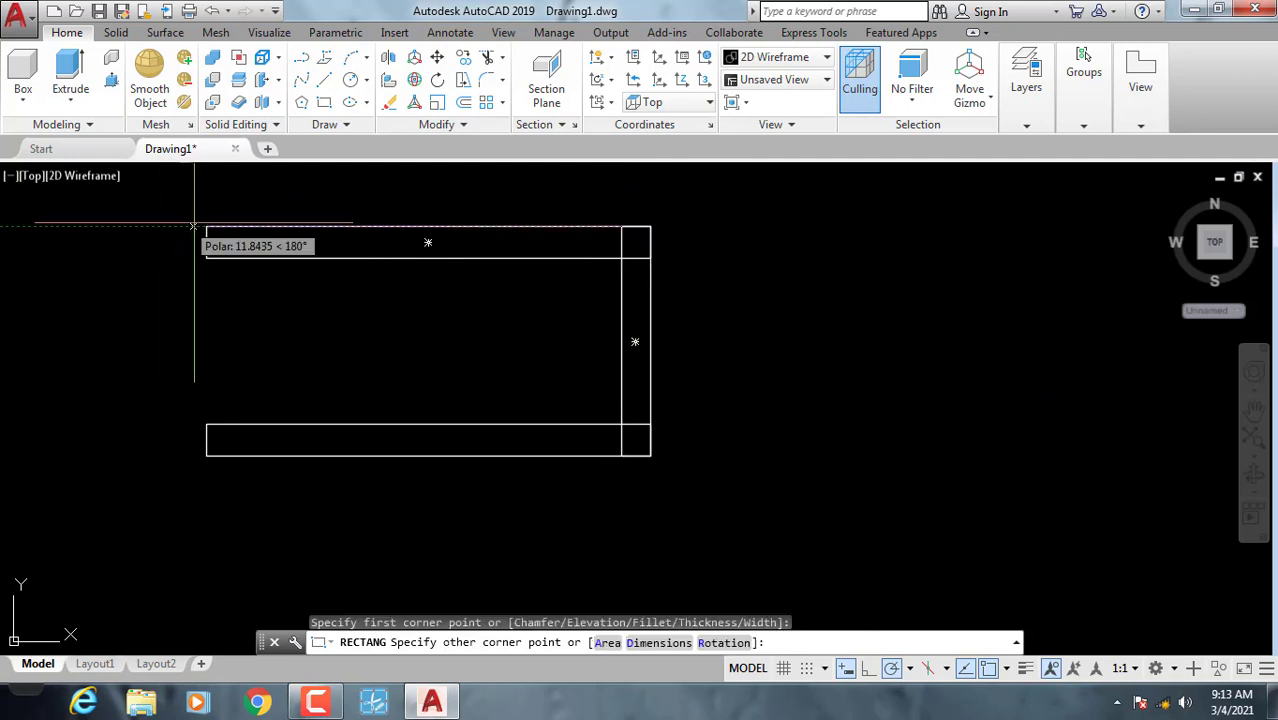
left_click(206, 226)
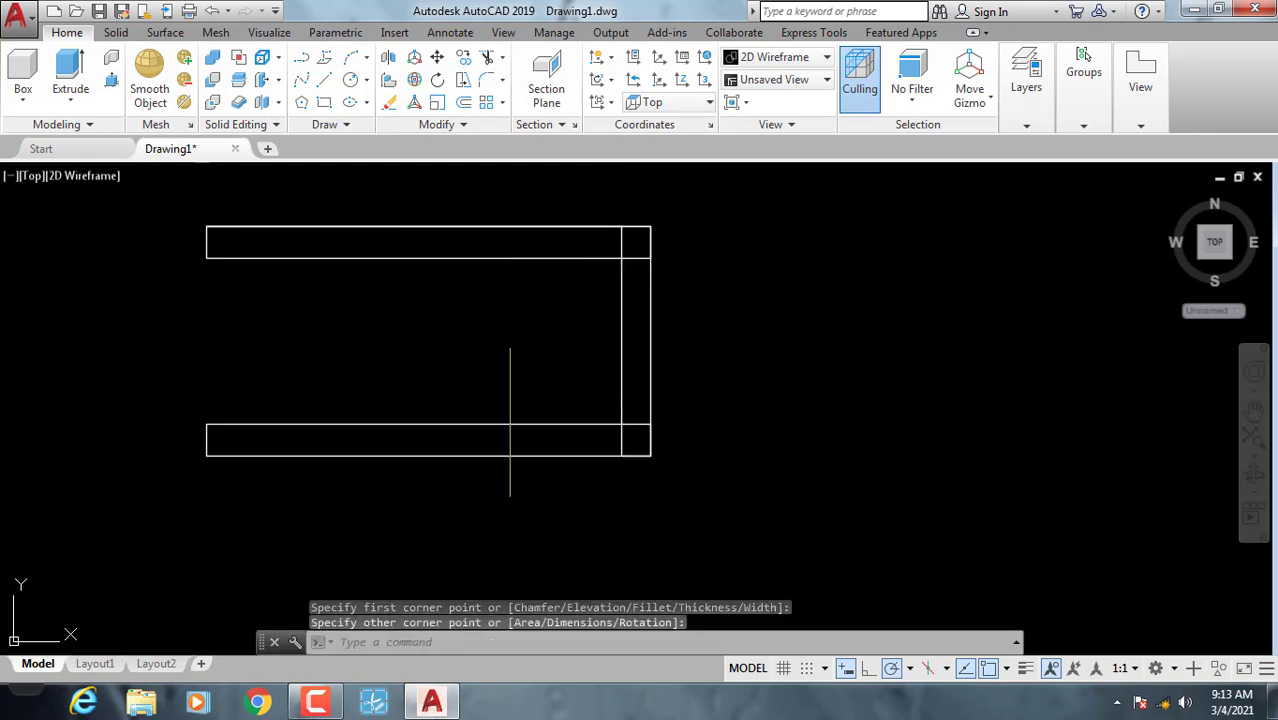
Copy the right side wall to the left end to close the rectangular outline.
left_click(698, 357)
left_click(593, 336)
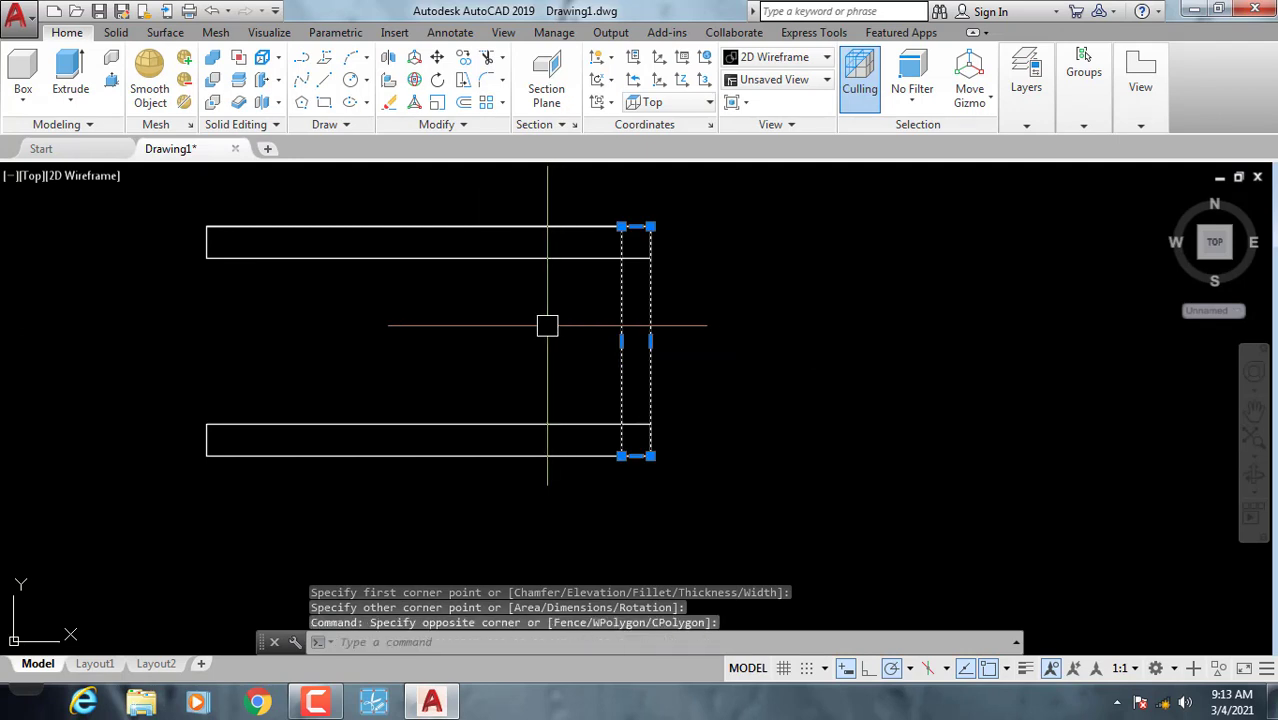
left_click(440, 80)
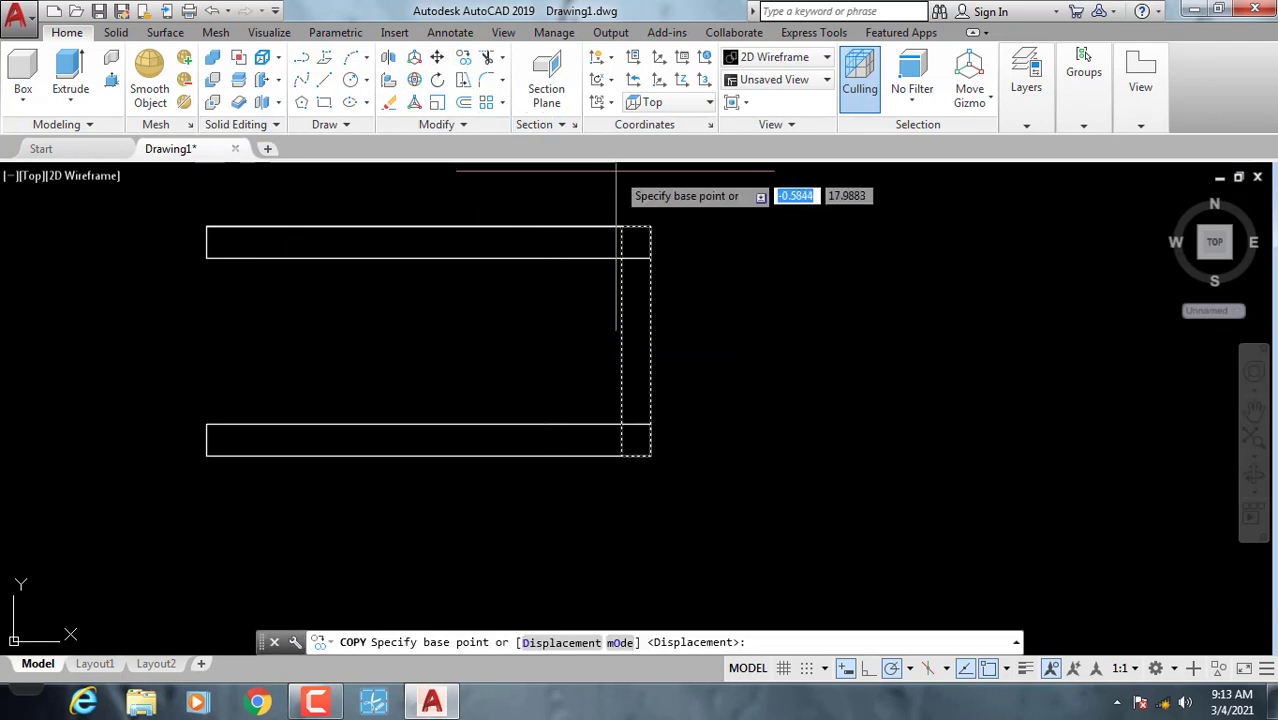
left_click(621, 227)
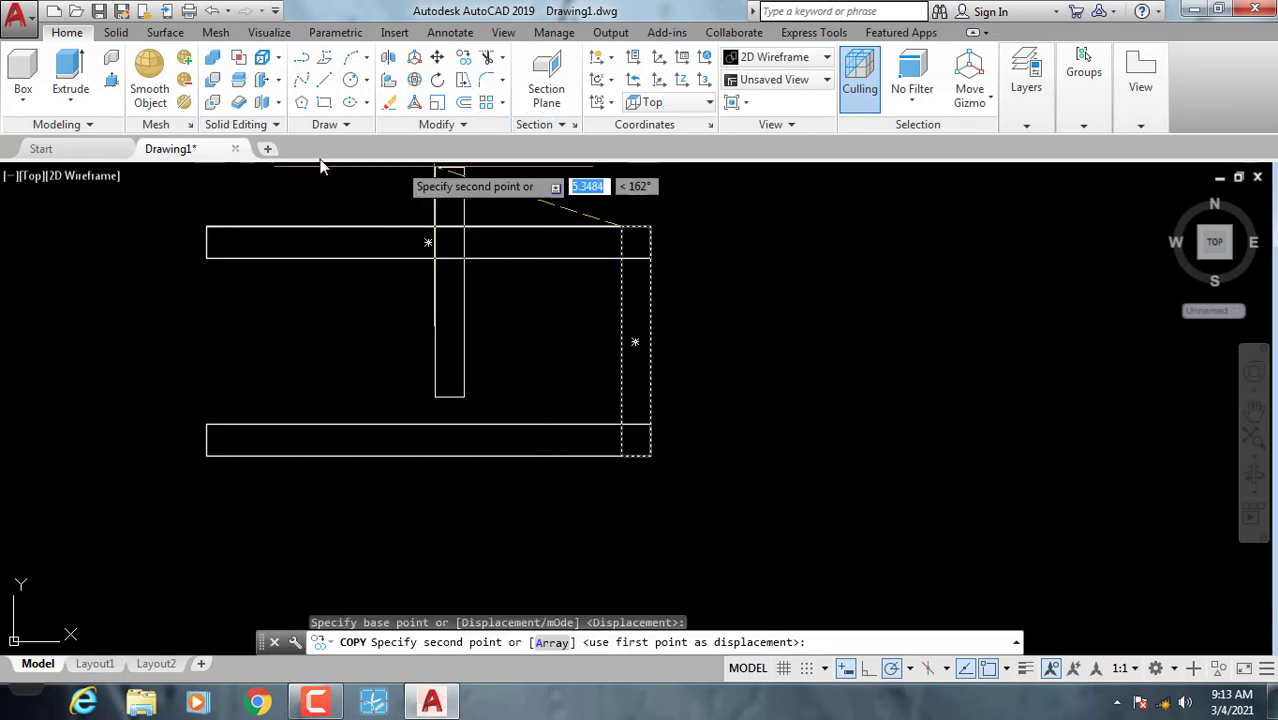
left_click(206, 227)
right_click(95, 268)
left_click(138, 279)
scroll(559, 356, "down", 2)
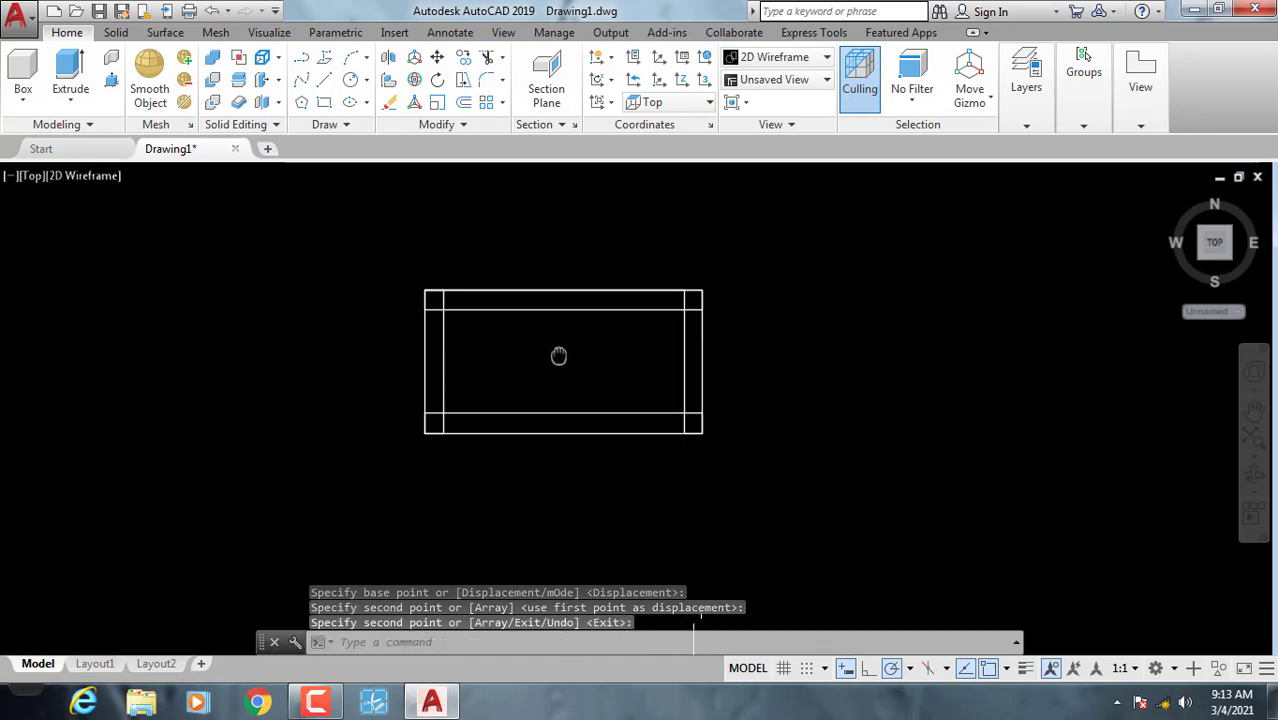
left_click(31, 176)
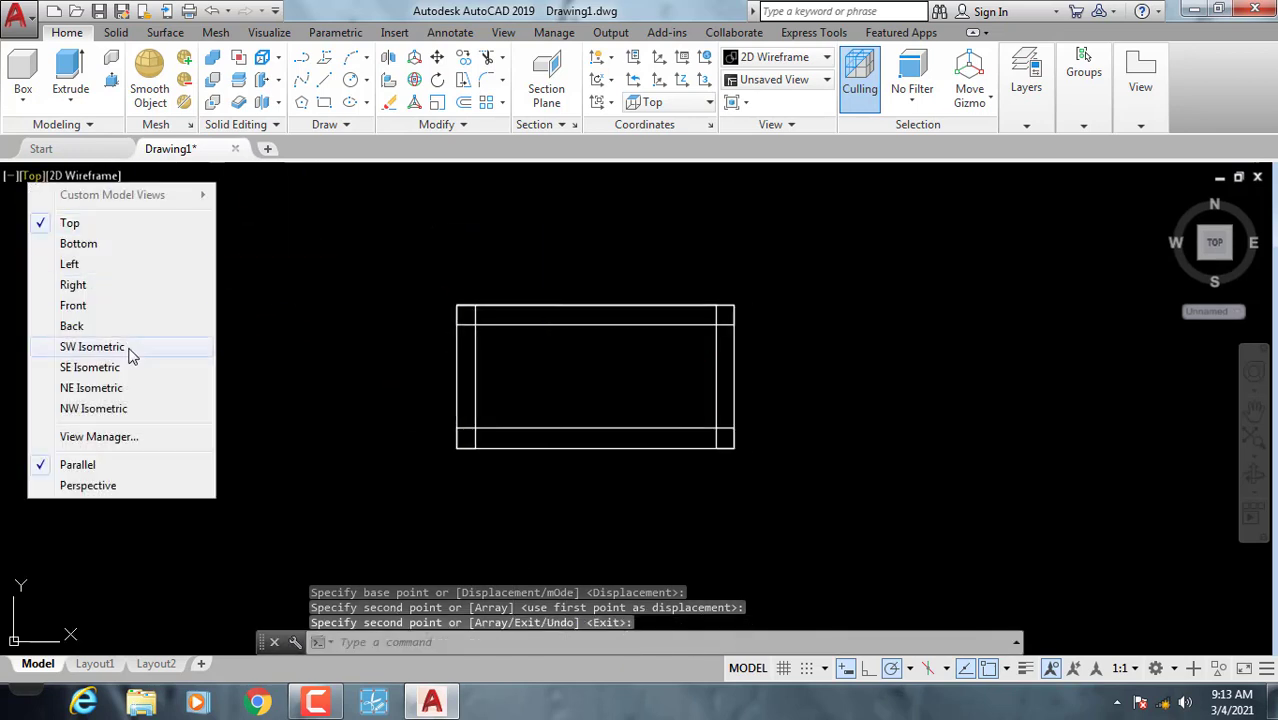
Switch to SW Isometric view and shift the wall outline to the left.
left_click(60, 348)
middle_click_drag(556, 404, 214, 348)
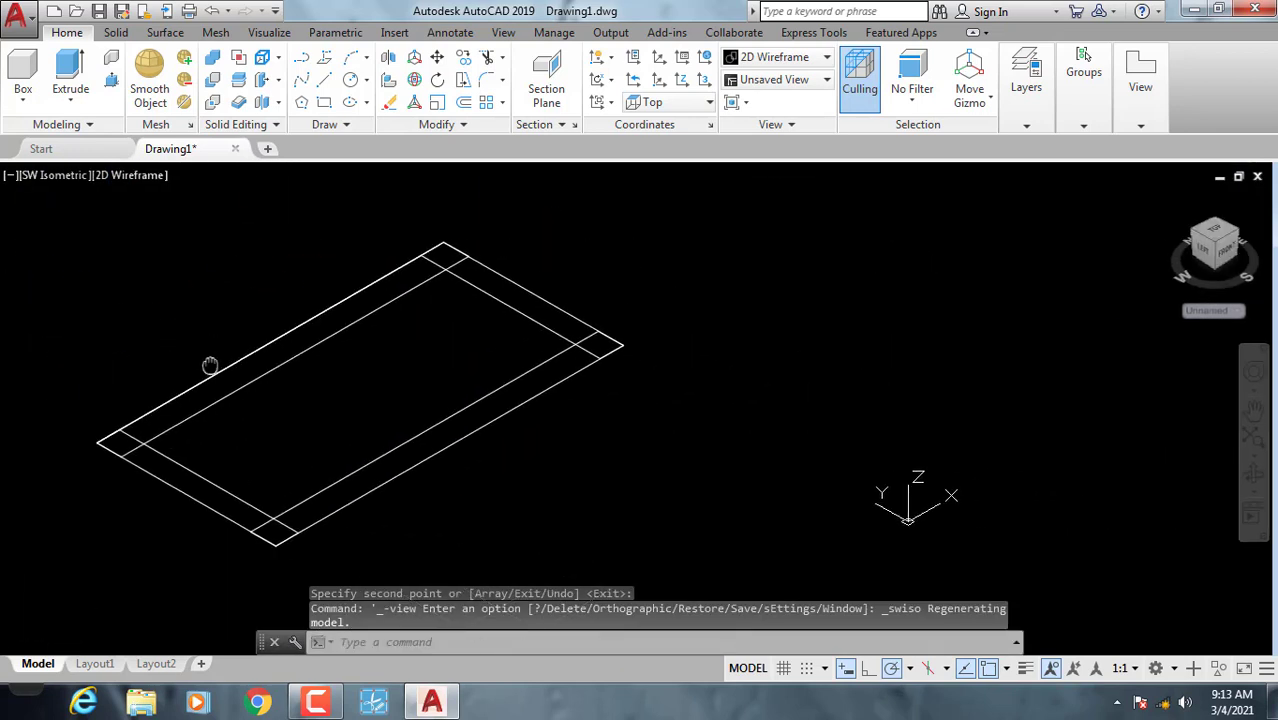
scroll(237, 391, "down", 1)
middle_click_drag(237, 391, 196, 405)
scroll(222, 394, "up", 2)
scroll(397, 386, "down", 2)
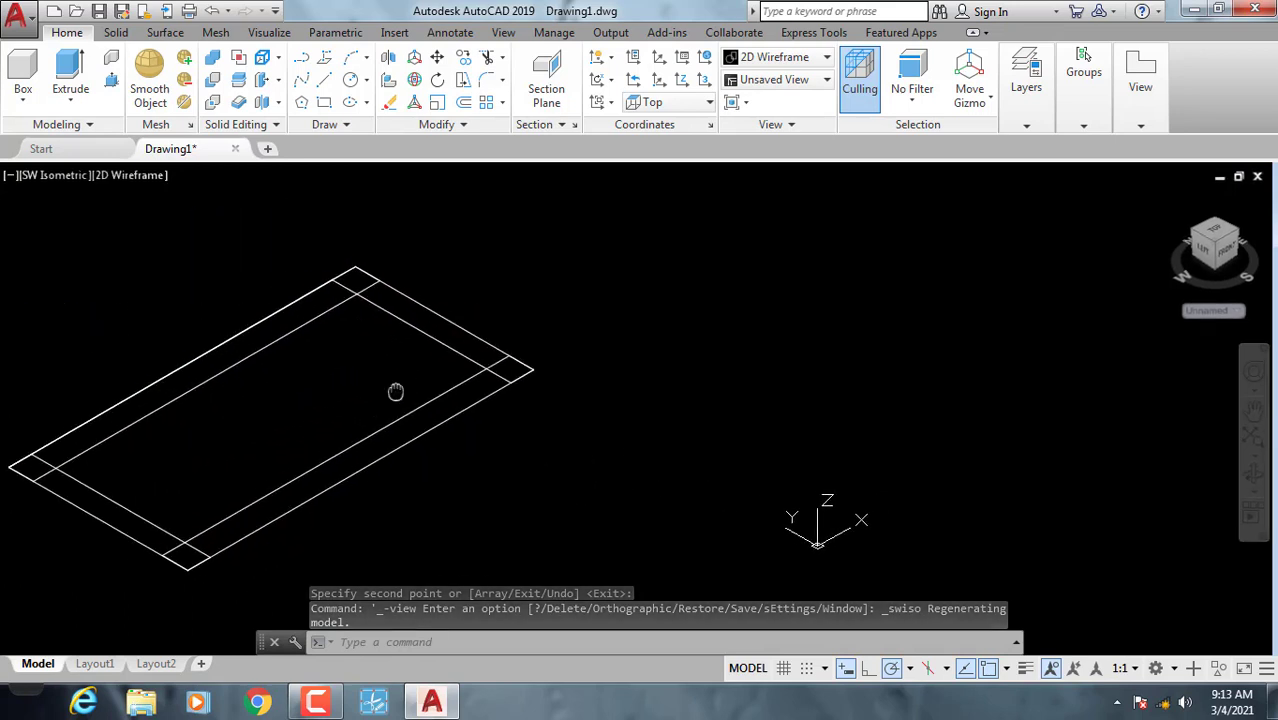
scroll(297, 392, "up", 1)
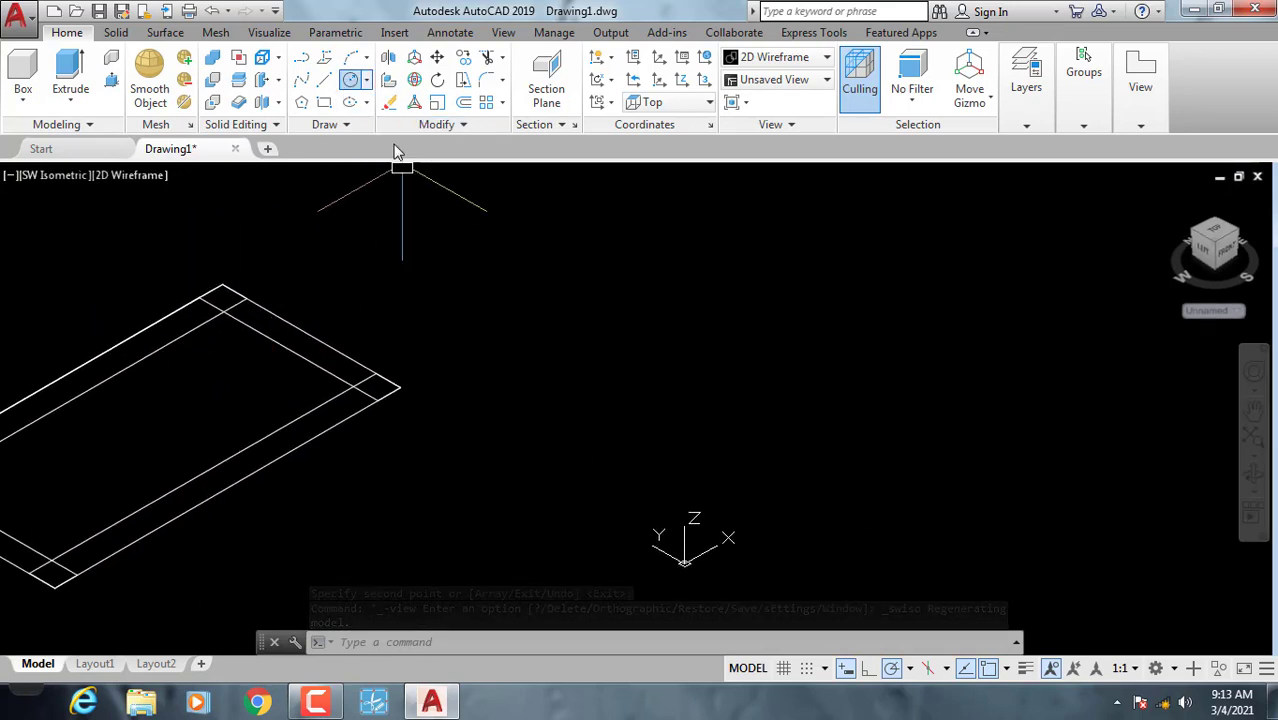
Draw two concentric circles to the right of the walls, forming a ring.
left_click(350, 80)
left_click(742, 400)
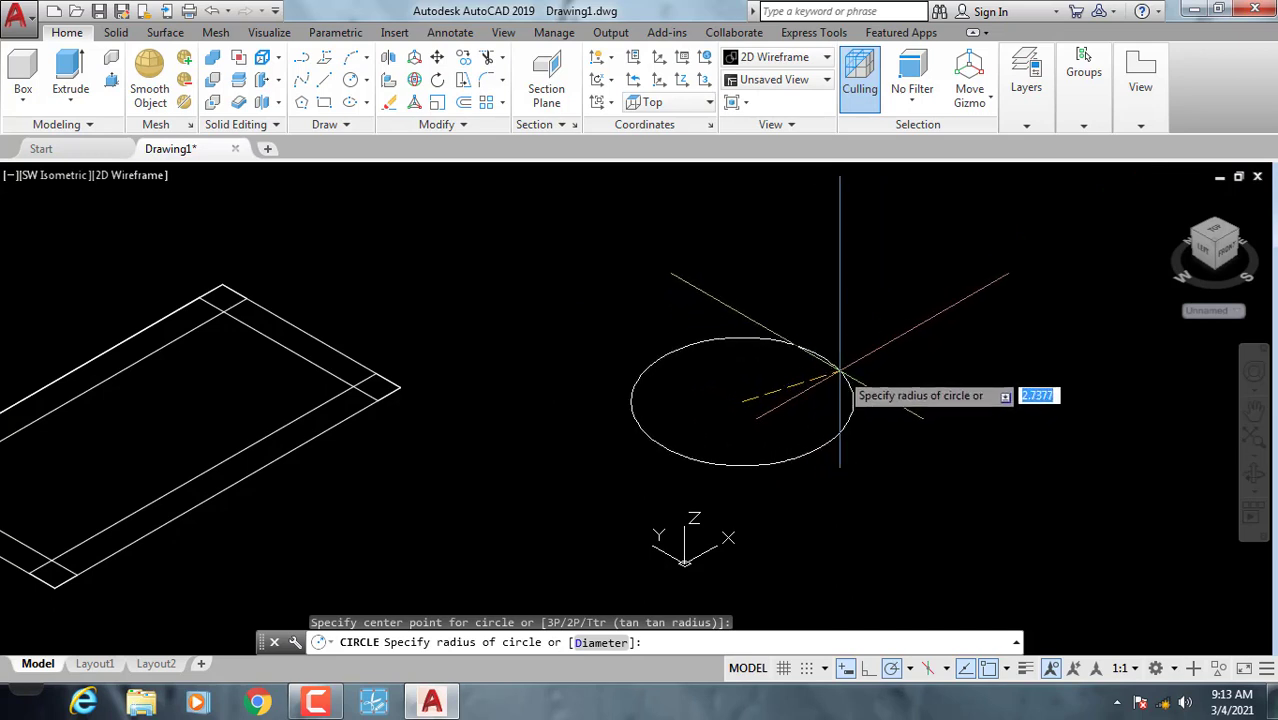
left_click(848, 388)
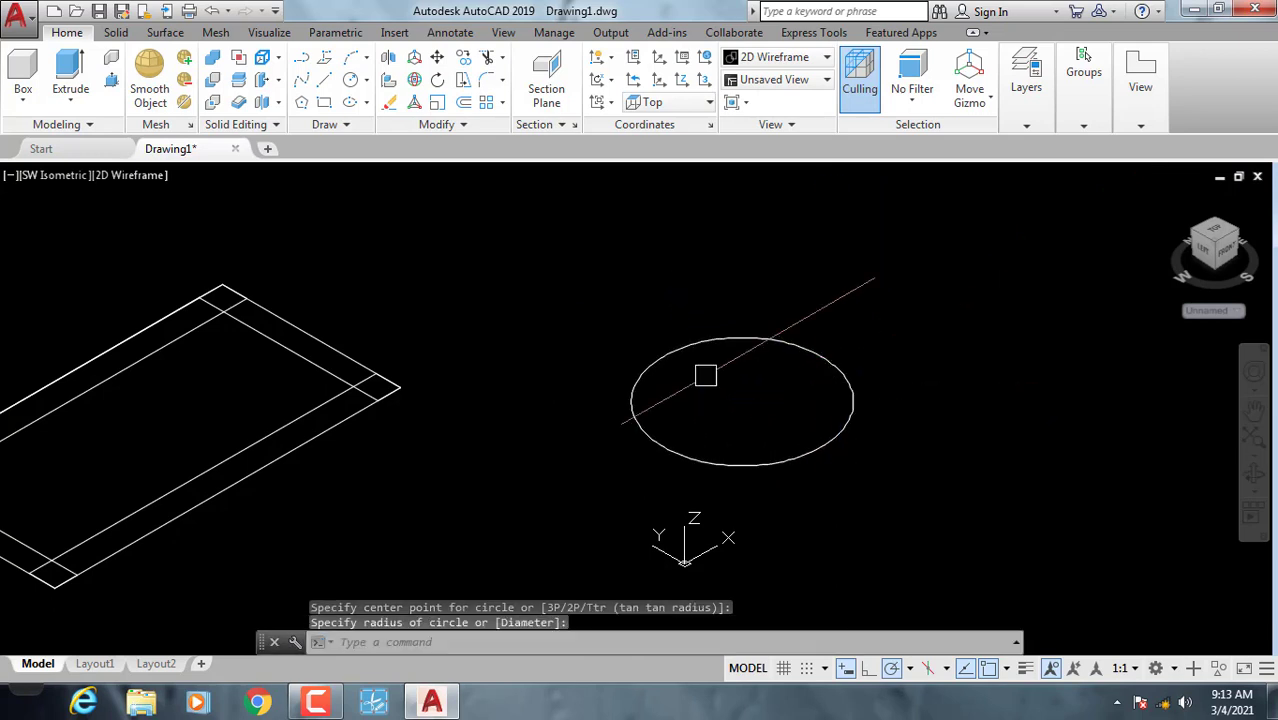
left_click(350, 80)
left_click(663, 444)
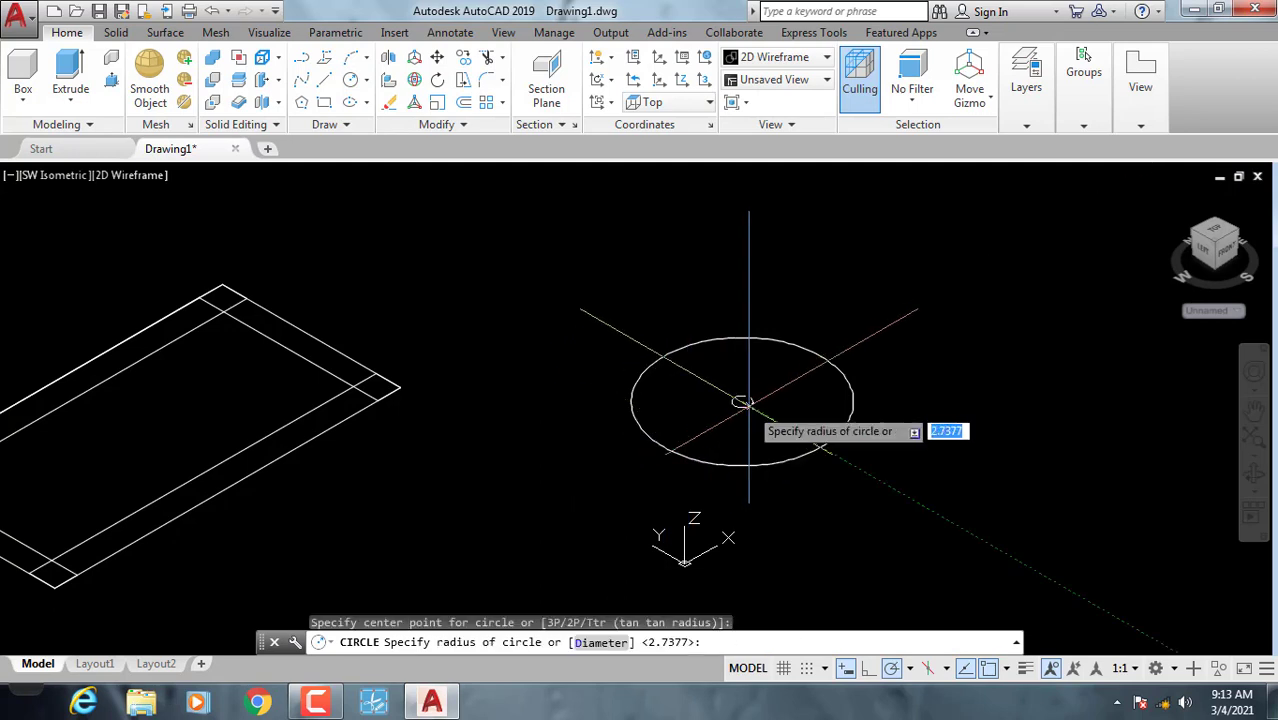
scroll(779, 375, "up", 1)
scroll(820, 362, "up", 2)
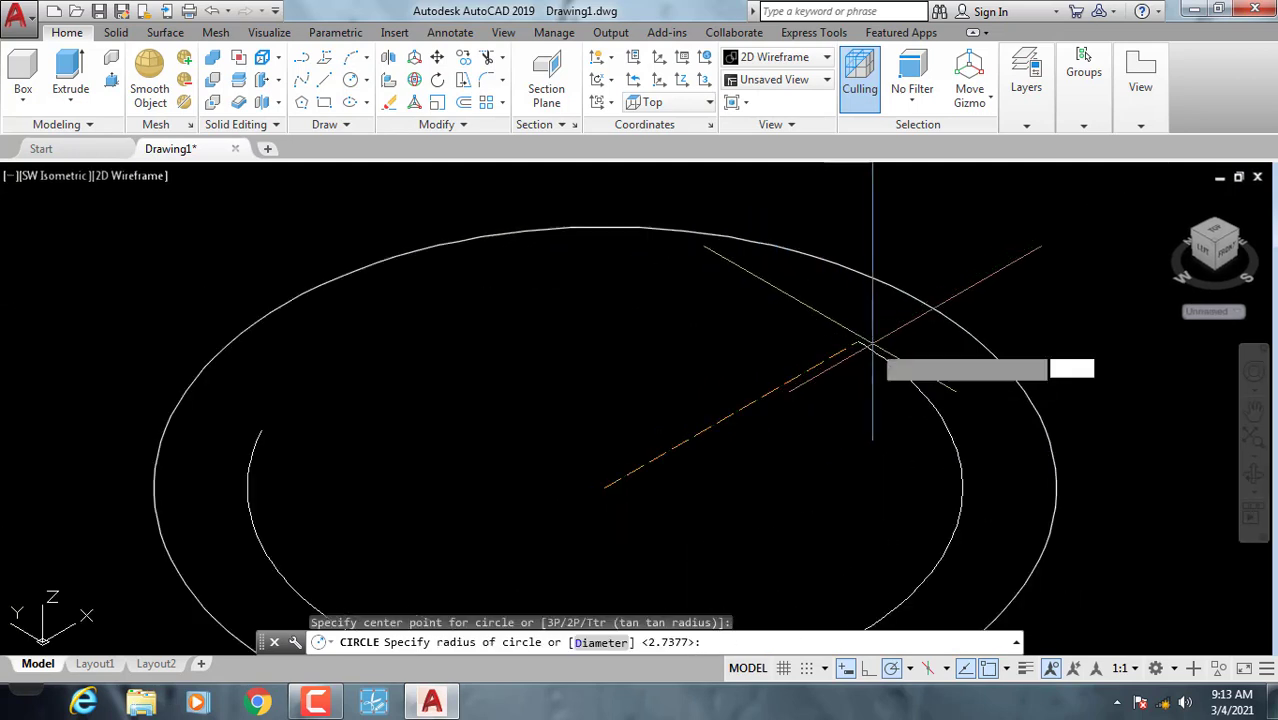
scroll(856, 328, "down", 1)
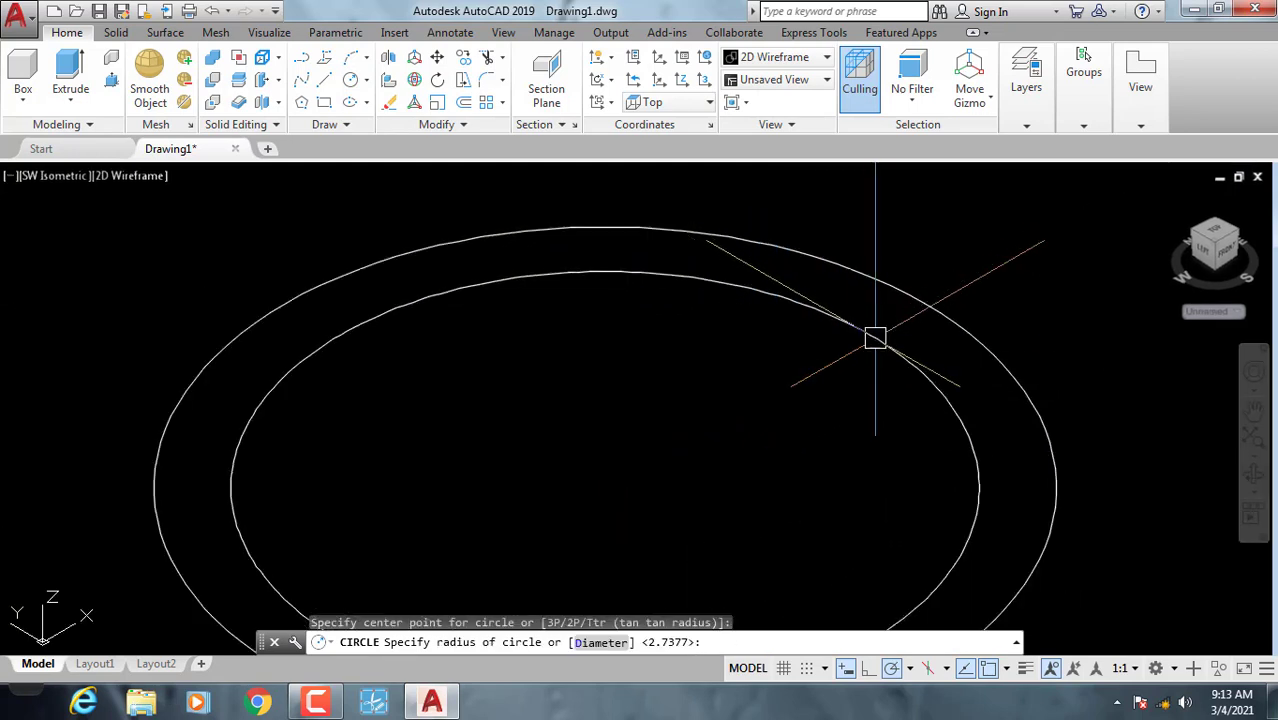
left_click(877, 337)
scroll(877, 337, "down", 5)
middle_click_drag(760, 400, 802, 397)
scroll(720, 405, "up", 2)
scroll(551, 419, "up", 1)
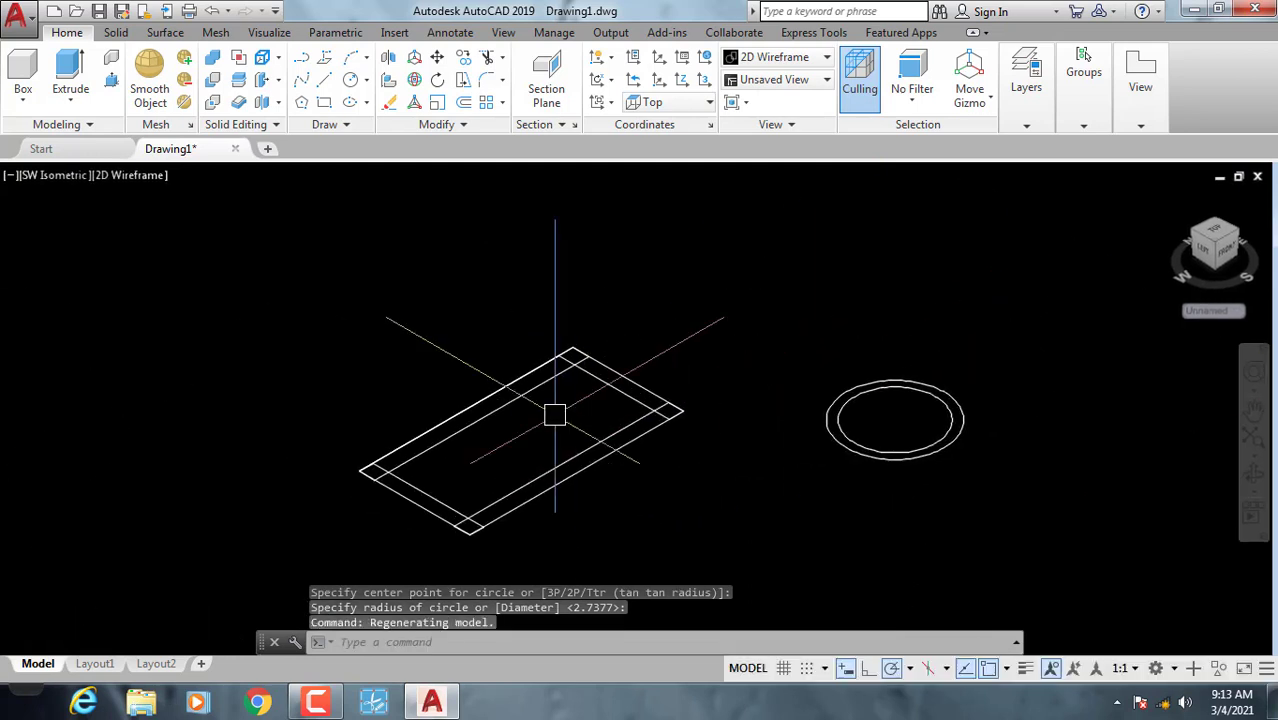
scroll(500, 360, "up", 1)
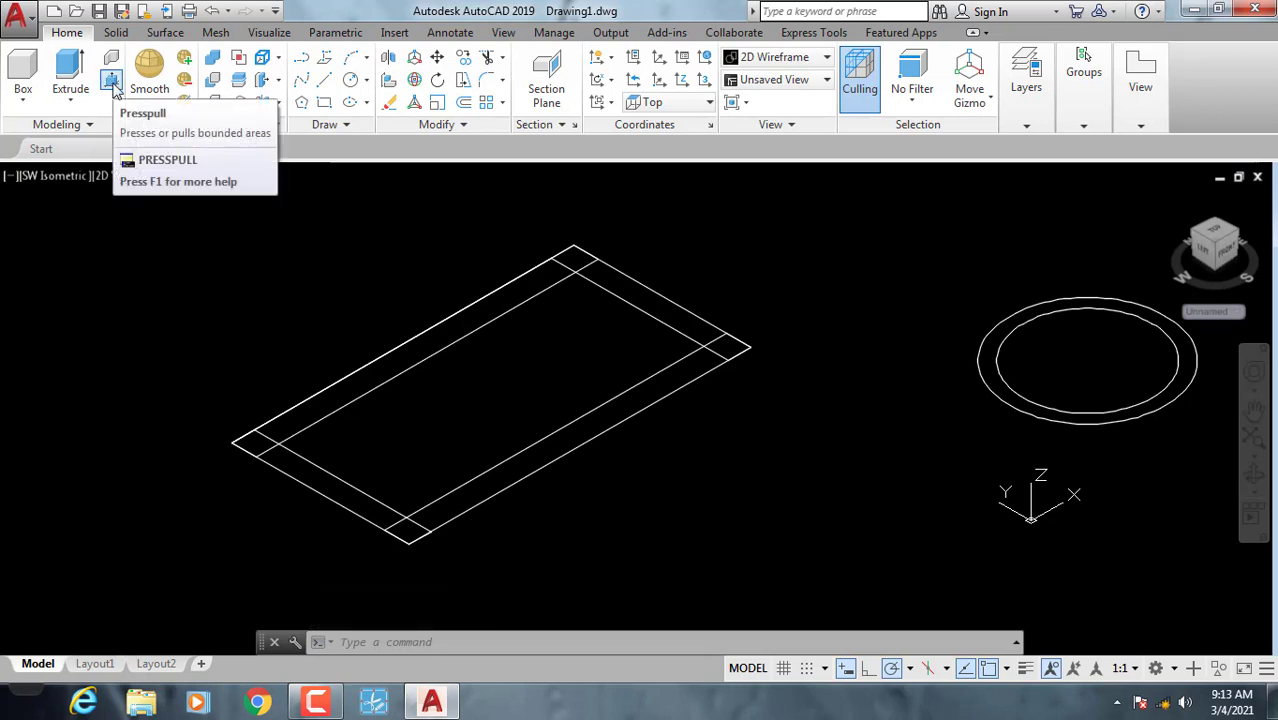
mouse_move(111, 80)
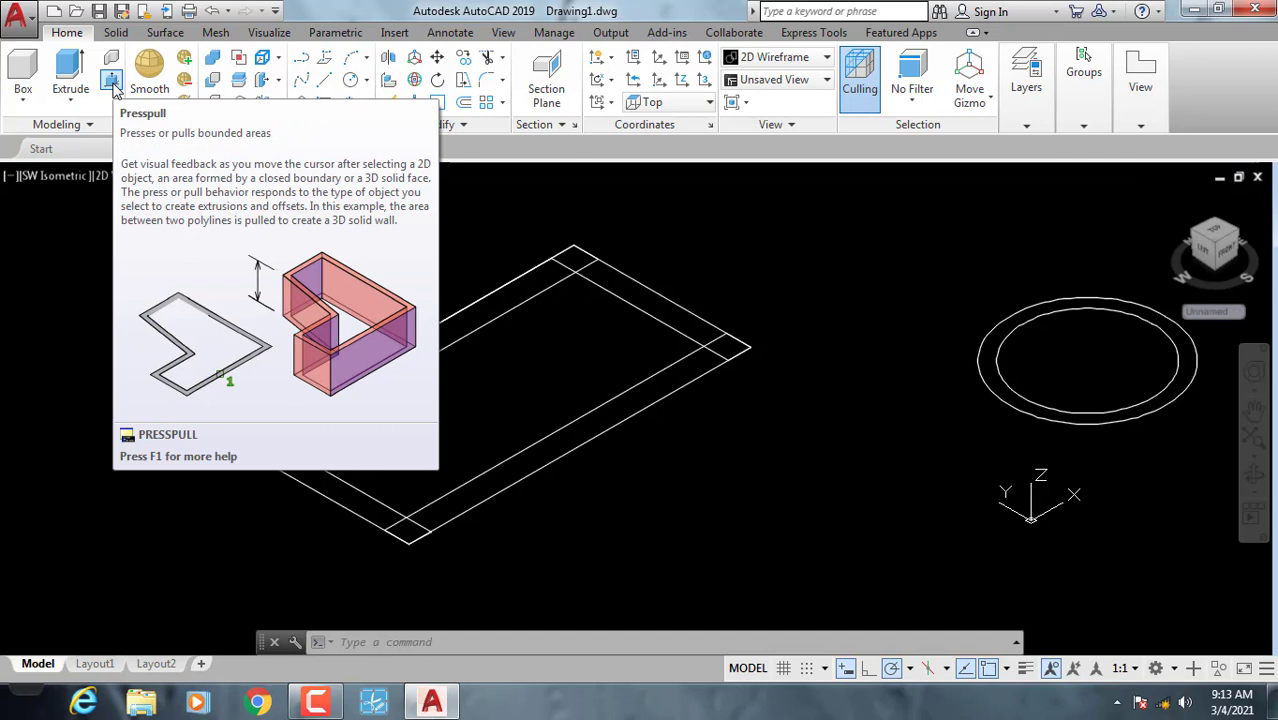
Press-pull the front wall area up into a 3D slab.
left_click(113, 88)
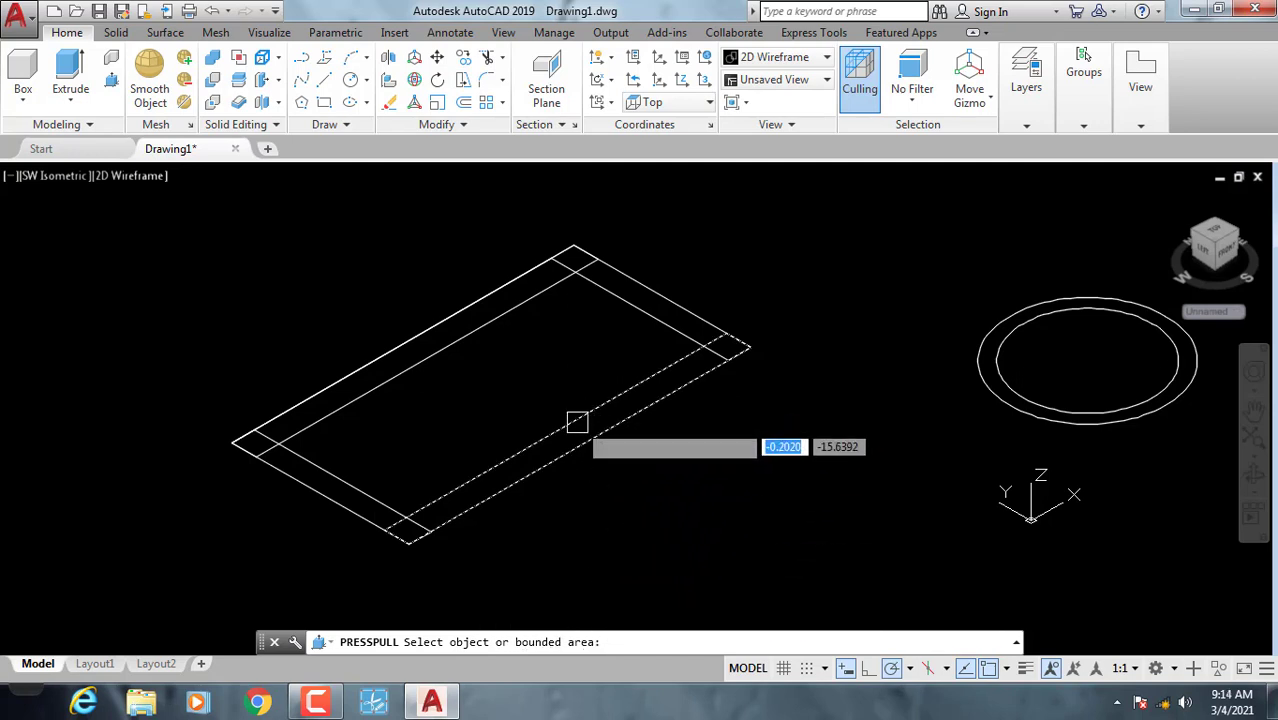
left_click(567, 447)
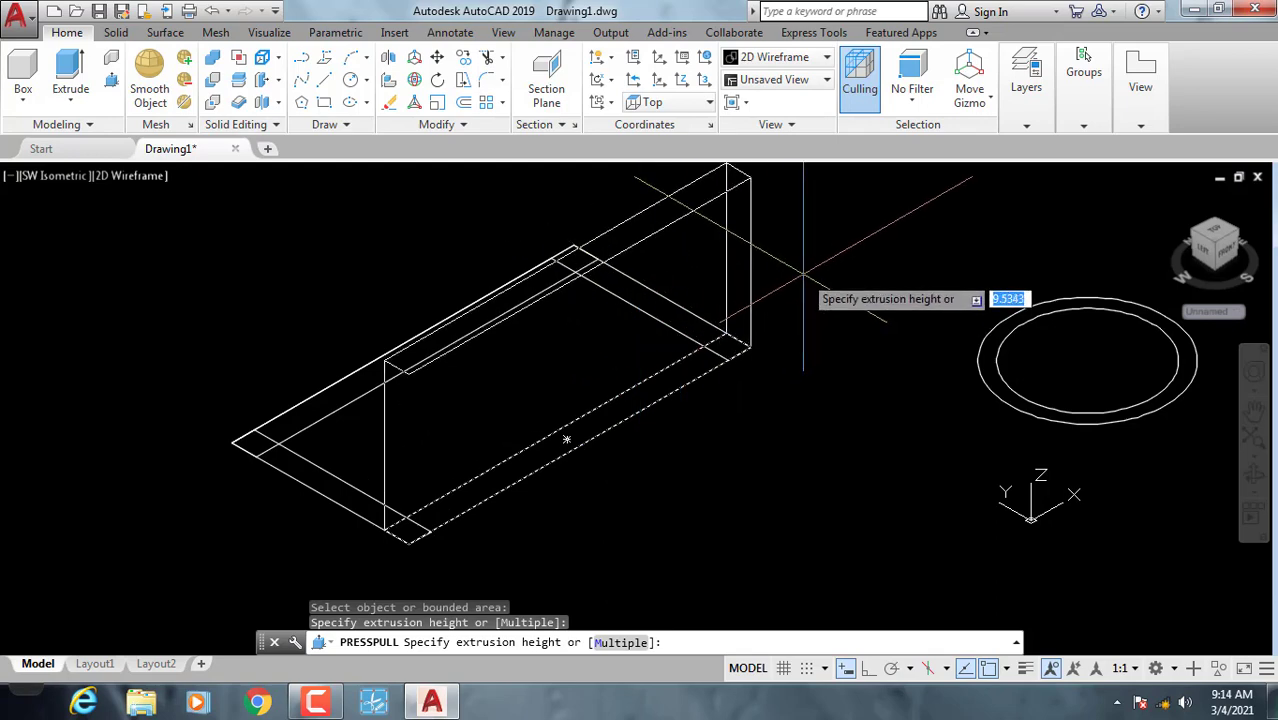
middle_click_drag(780, 305, 605, 393)
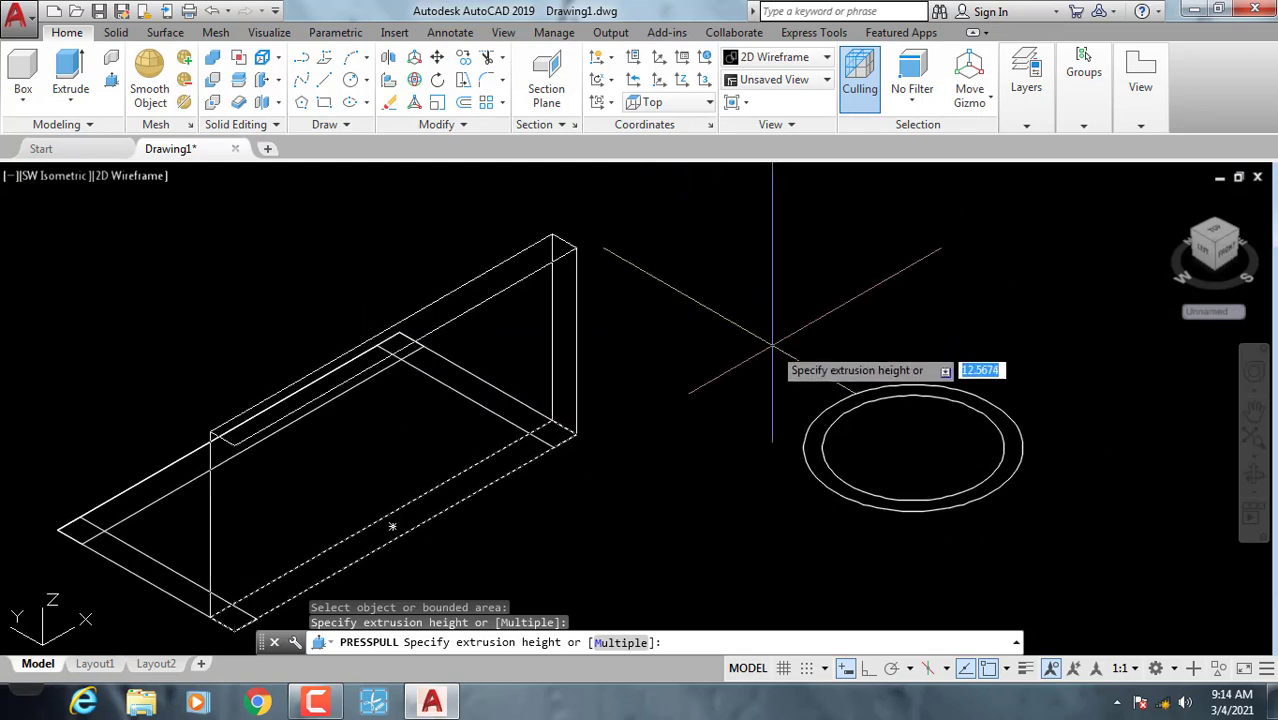
scroll(775, 335, "down", 2)
left_click(897, 272)
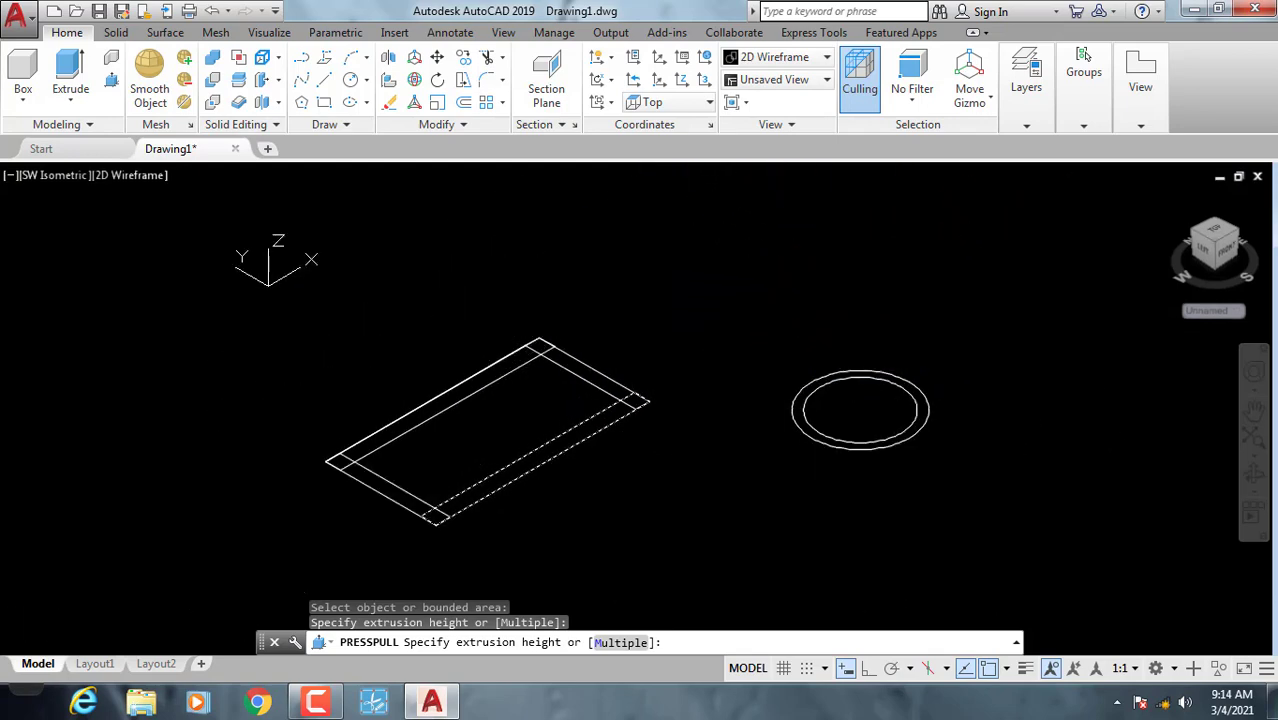
key("Return")
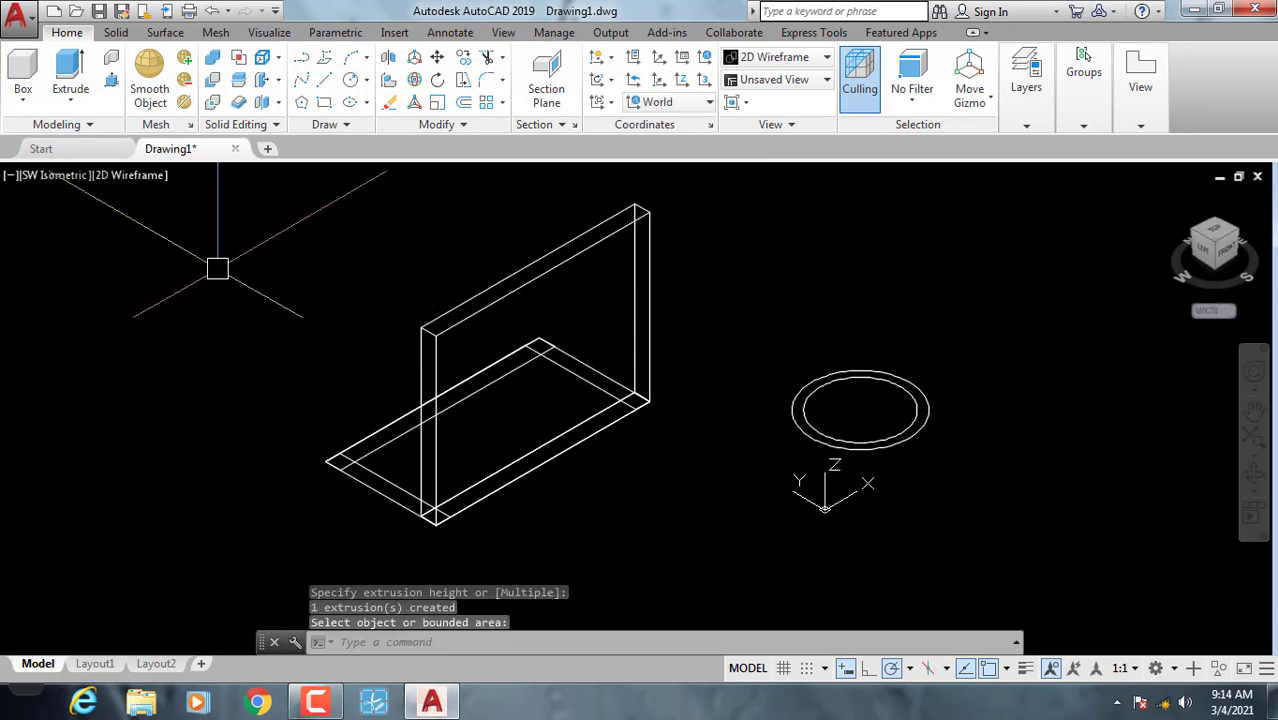
Apply the Conceptual visual style and orbit to view the wall's back face.
left_click(139, 175)
left_click(168, 243)
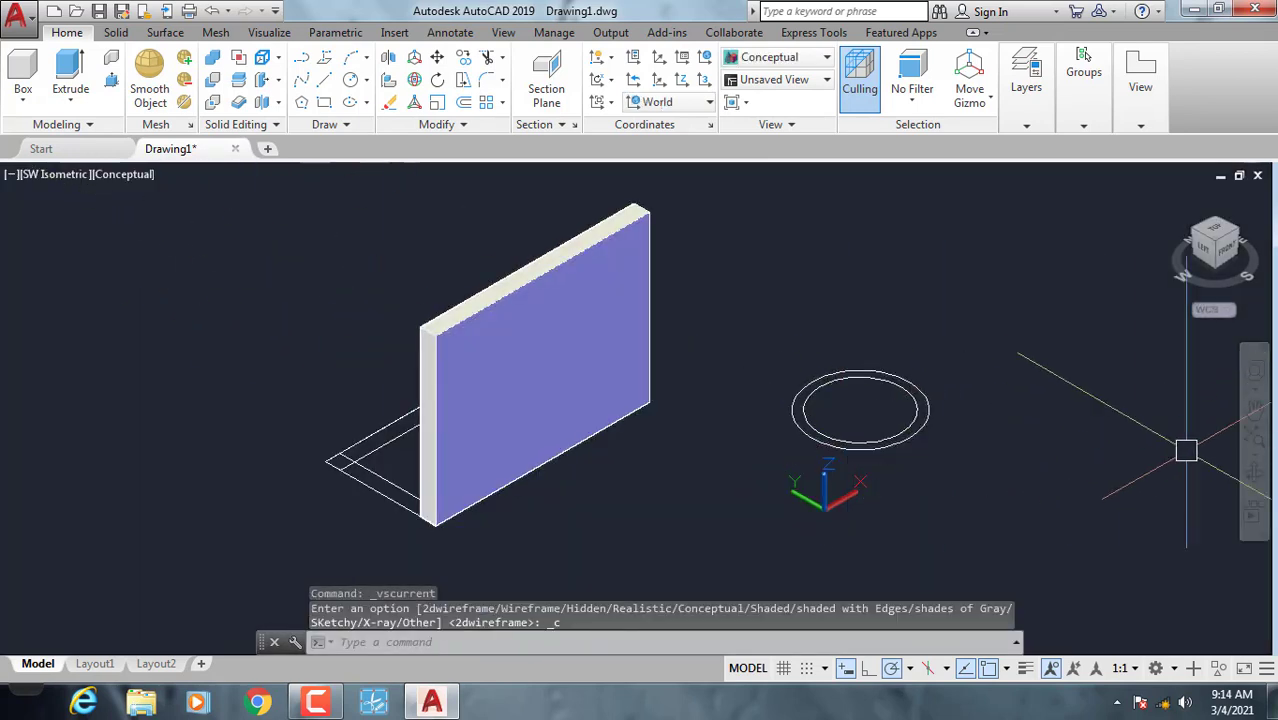
left_click(1255, 476)
mouse_move(585, 412)
left_mouse_down()
mouse_move(944, 416)
mouse_move(679, 416)
mouse_move(823, 423)
left_mouse_up()
right_click(823, 423)
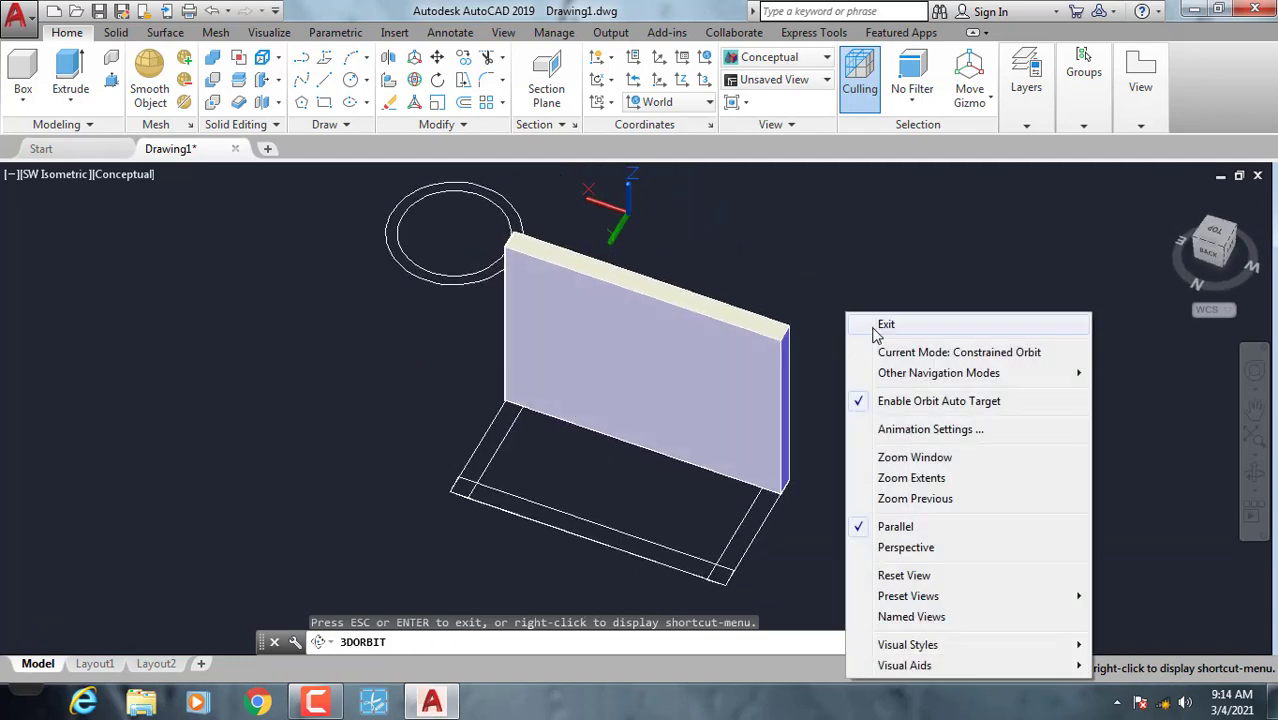
left_click(876, 334)
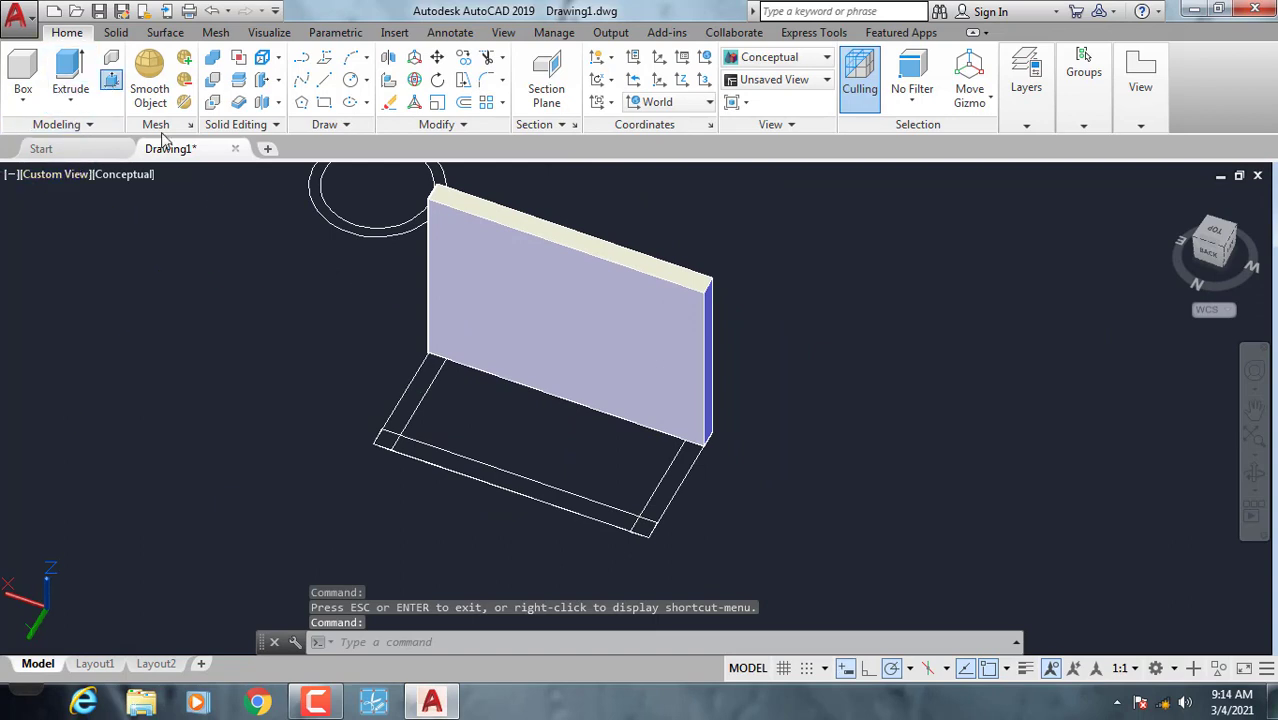
Press-pull the side wall and front wall outlines up to wall height.
key("ctrl+shift+e")
left_click(675, 466)
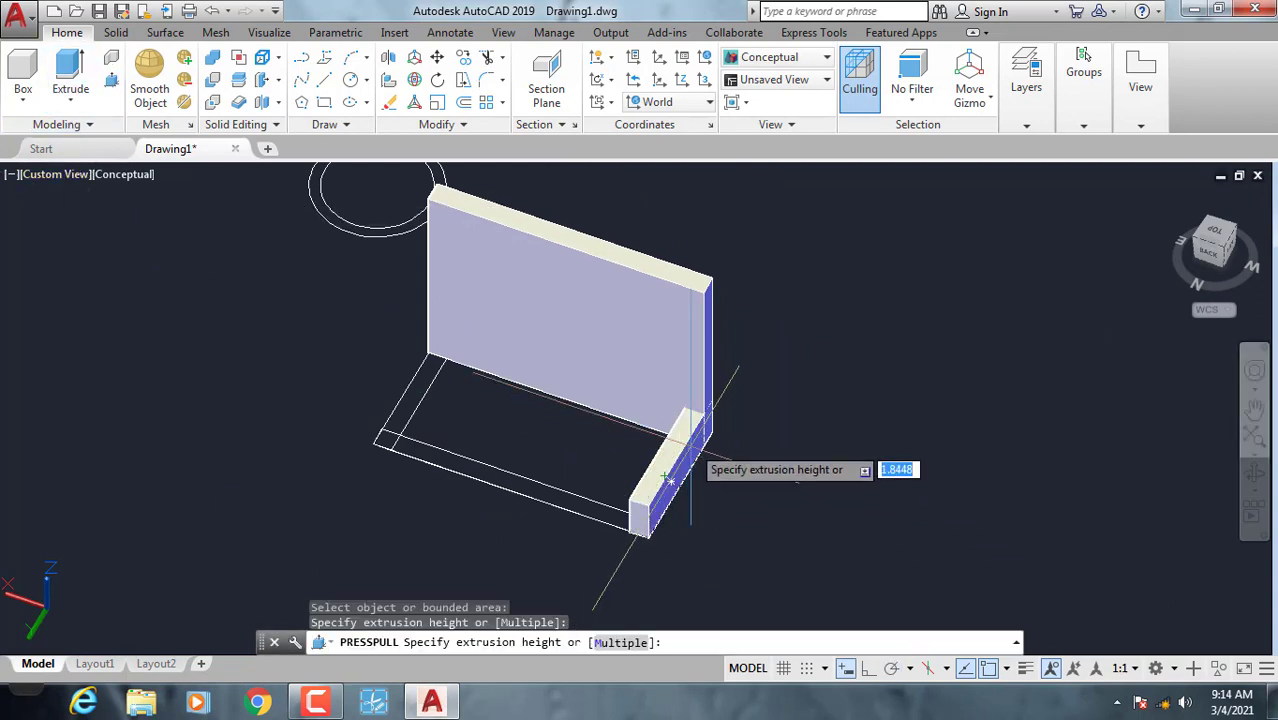
left_click(705, 290)
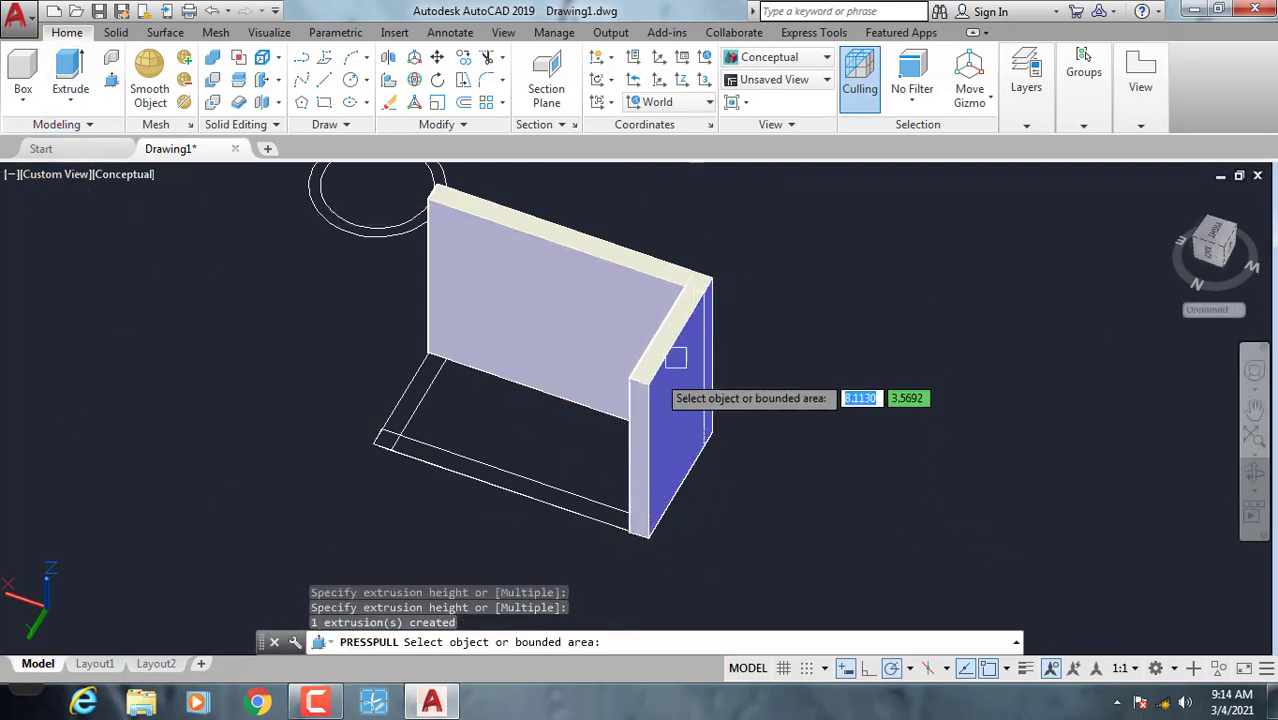
left_click(540, 505)
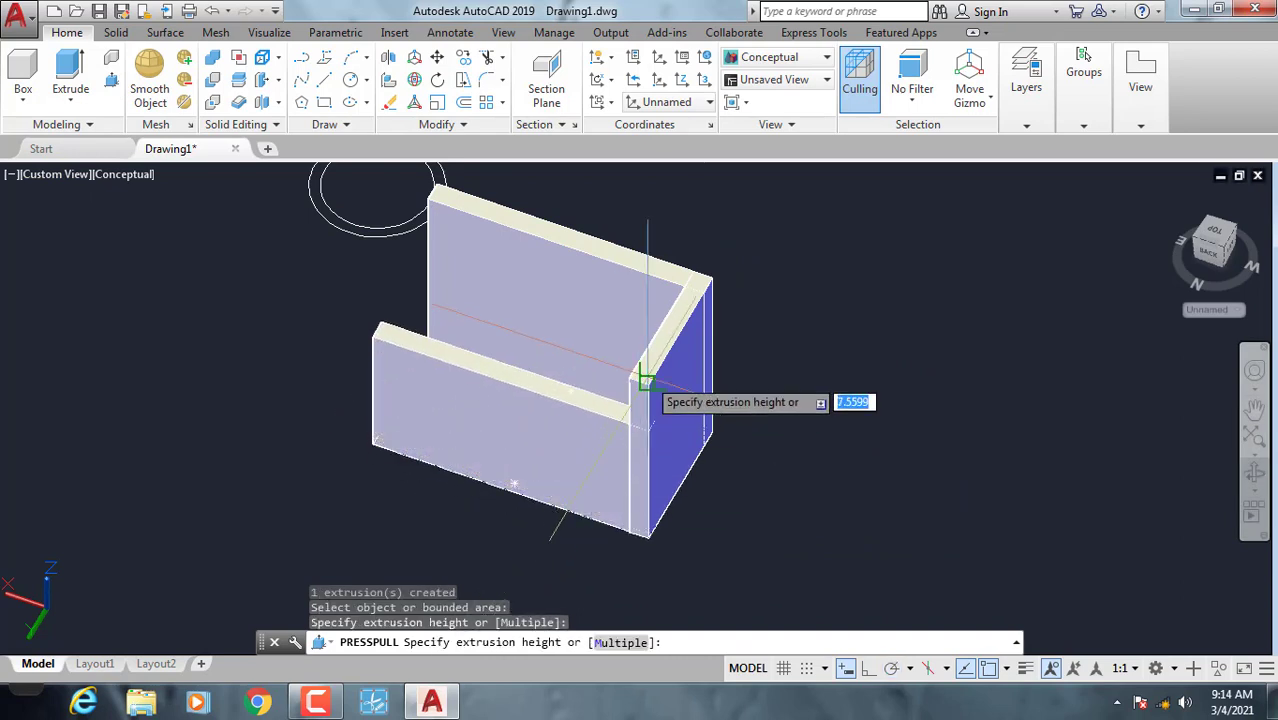
left_click(643, 395)
scroll(562, 470, "down", 3)
middle_click_drag(562, 470, 556, 490)
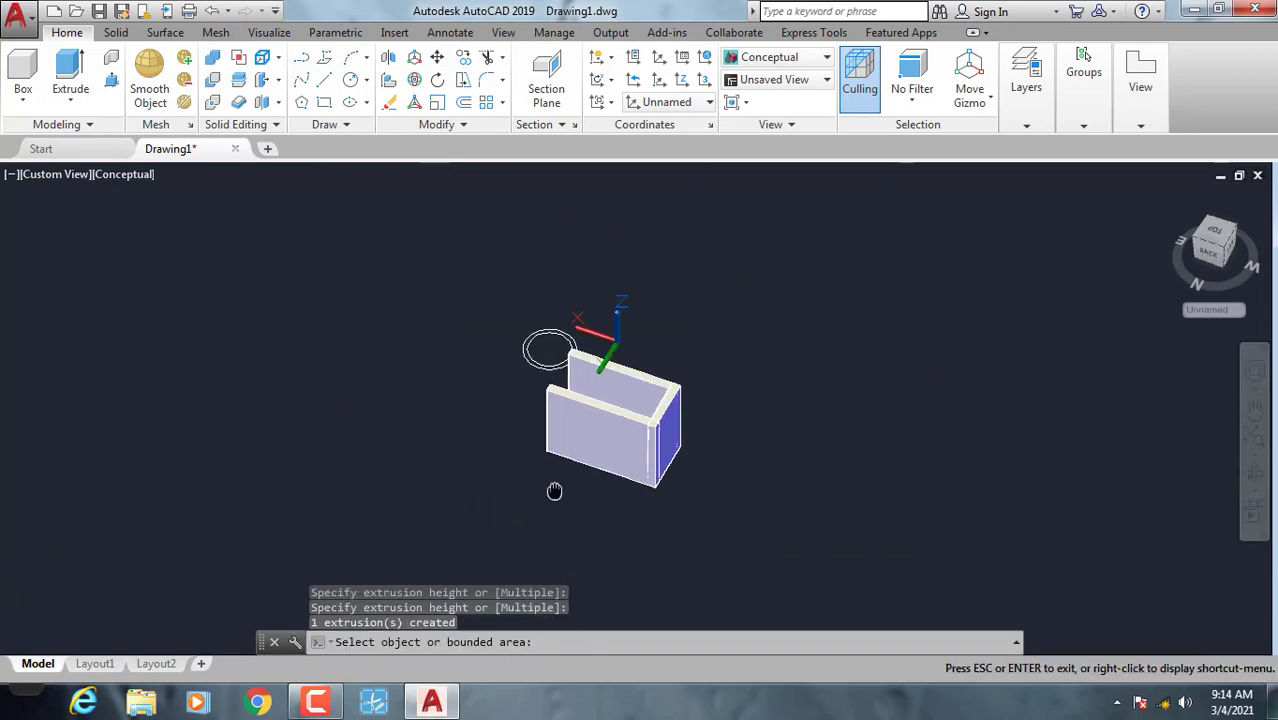
Raise the last open wall outline to close the box, checking from another angle.
left_click(1254, 478)
left_click_drag(459, 482, 607, 462)
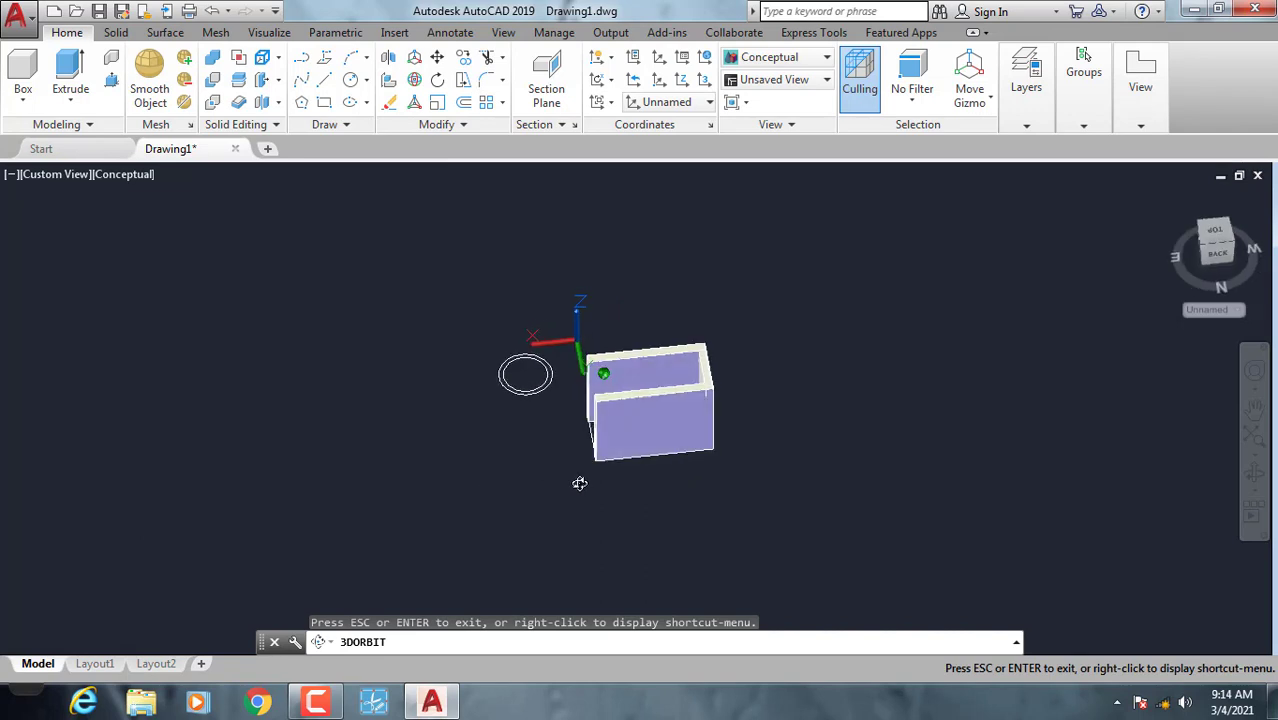
right_click(607, 462)
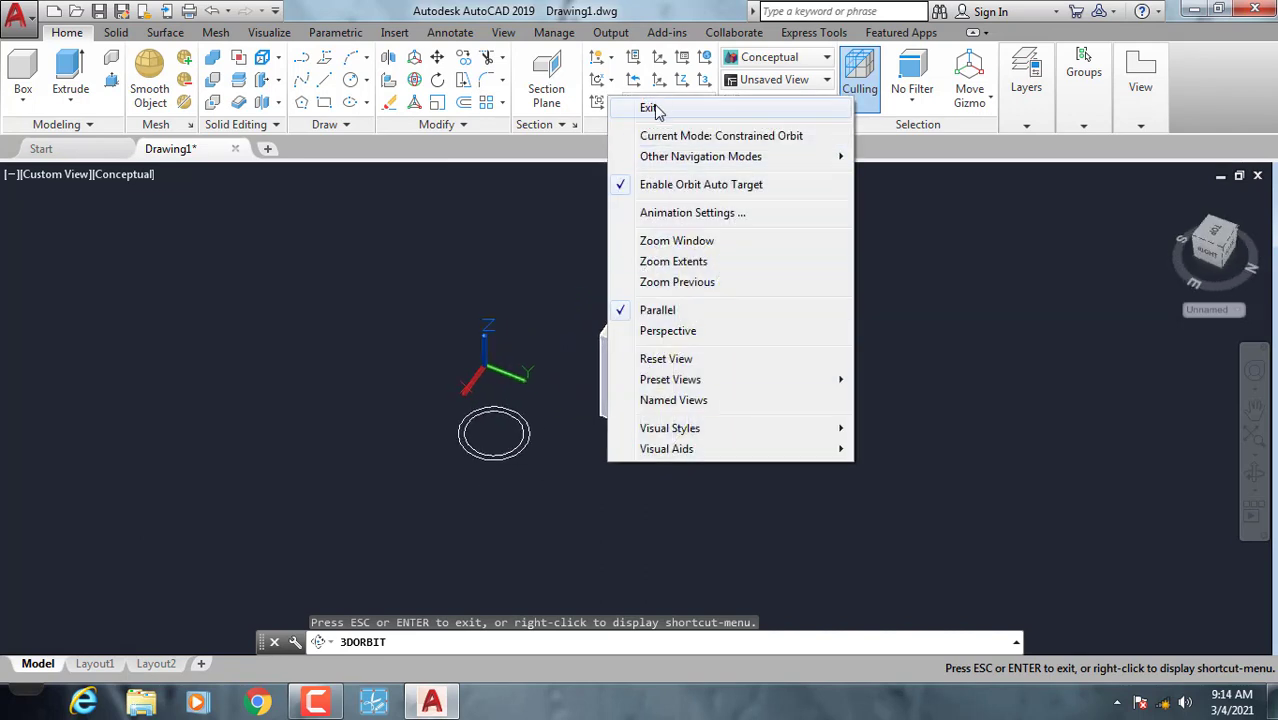
left_click(660, 110)
scroll(662, 360, "up", 2)
scroll(637, 413, "up", 2)
left_click(622, 447)
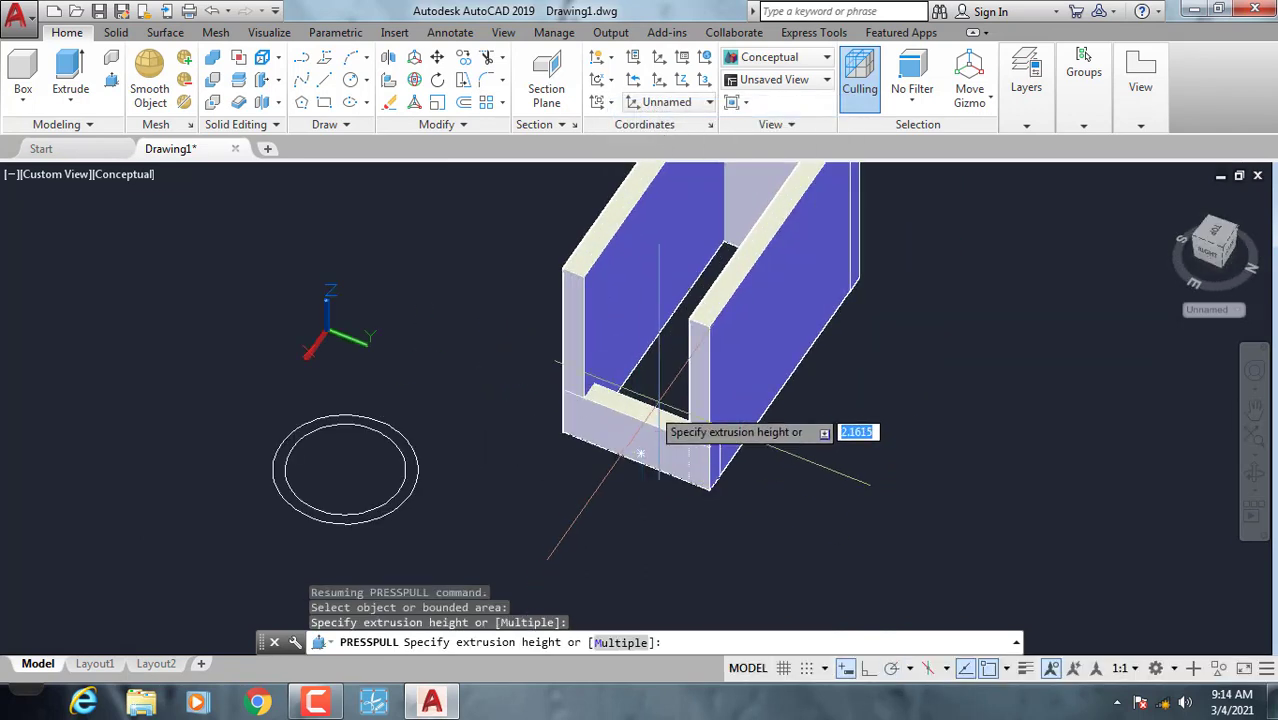
left_click(706, 338)
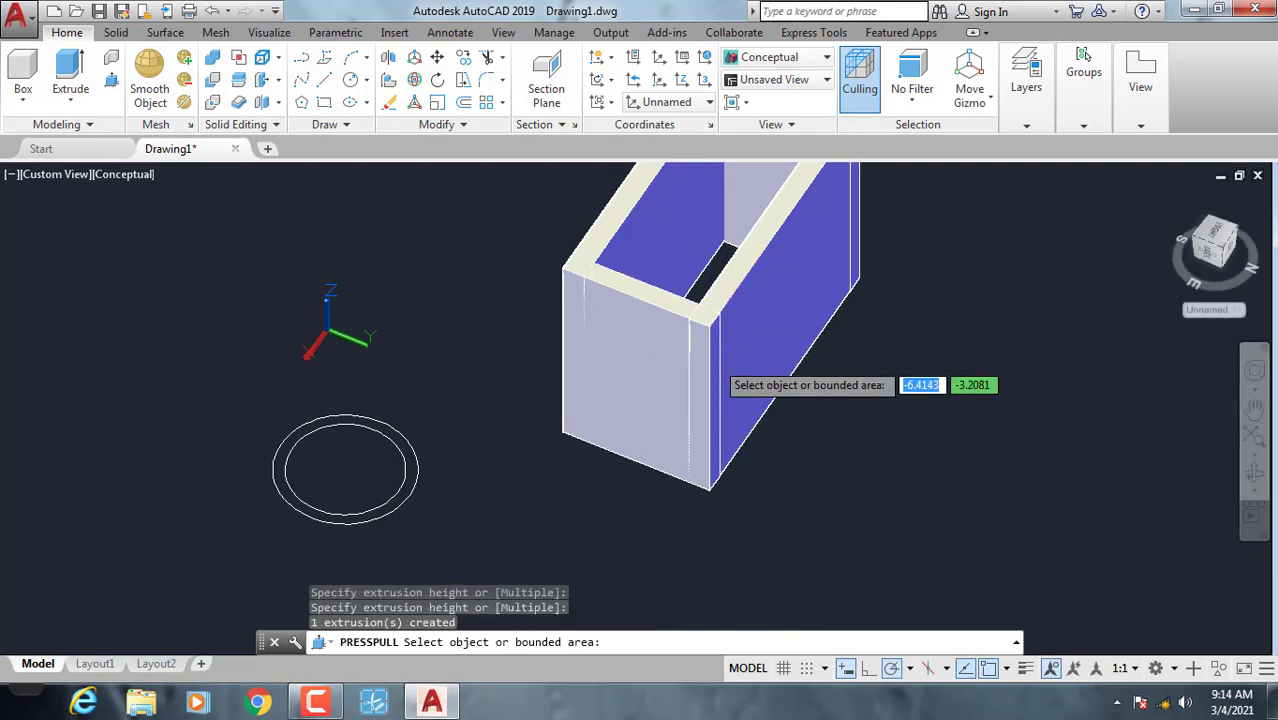
scroll(740, 400, "down", 2)
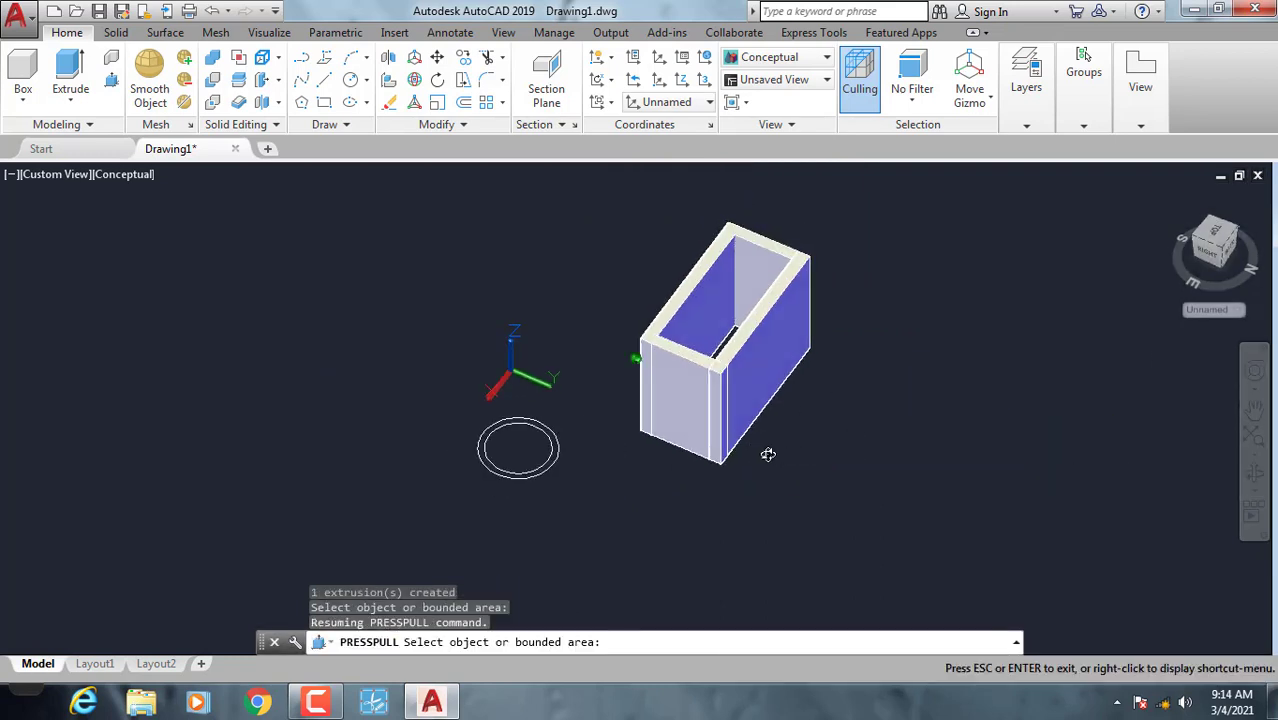
mouse_move(768, 452)
middle_mouse_down("shift")
mouse_move(503, 464)
mouse_move(452, 425)
middle_mouse_up("shift")
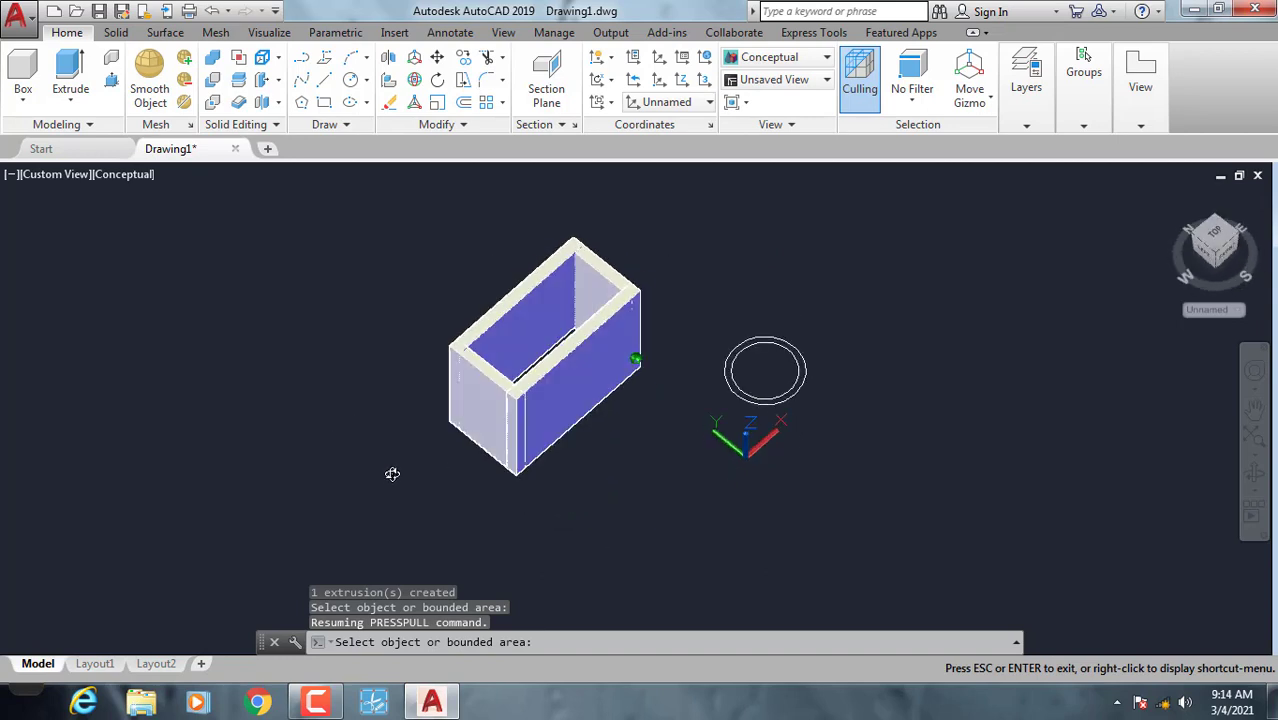
scroll(452, 425, "up", 2)
middle_click_drag(821, 371, 662, 422)
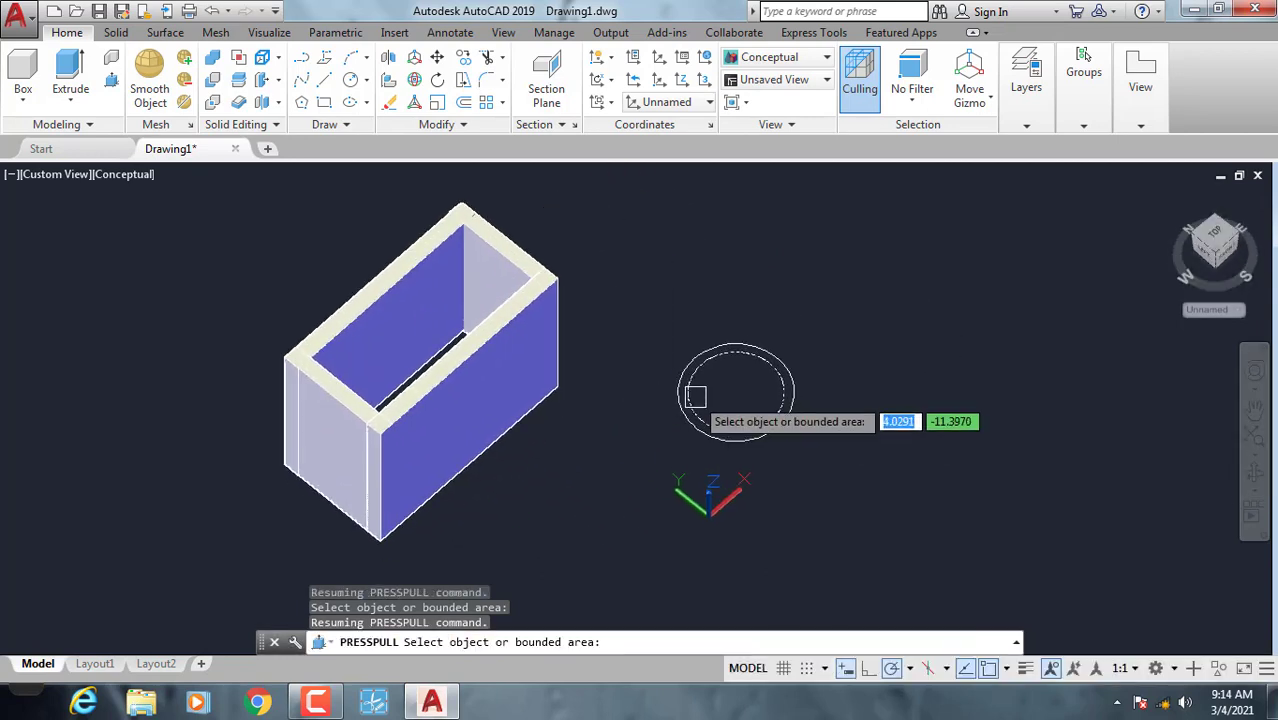
Pull the inner circle up into a tall cylinder and the surrounding ring to a lower height.
scroll(695, 397, "up", 2)
left_click(760, 395)
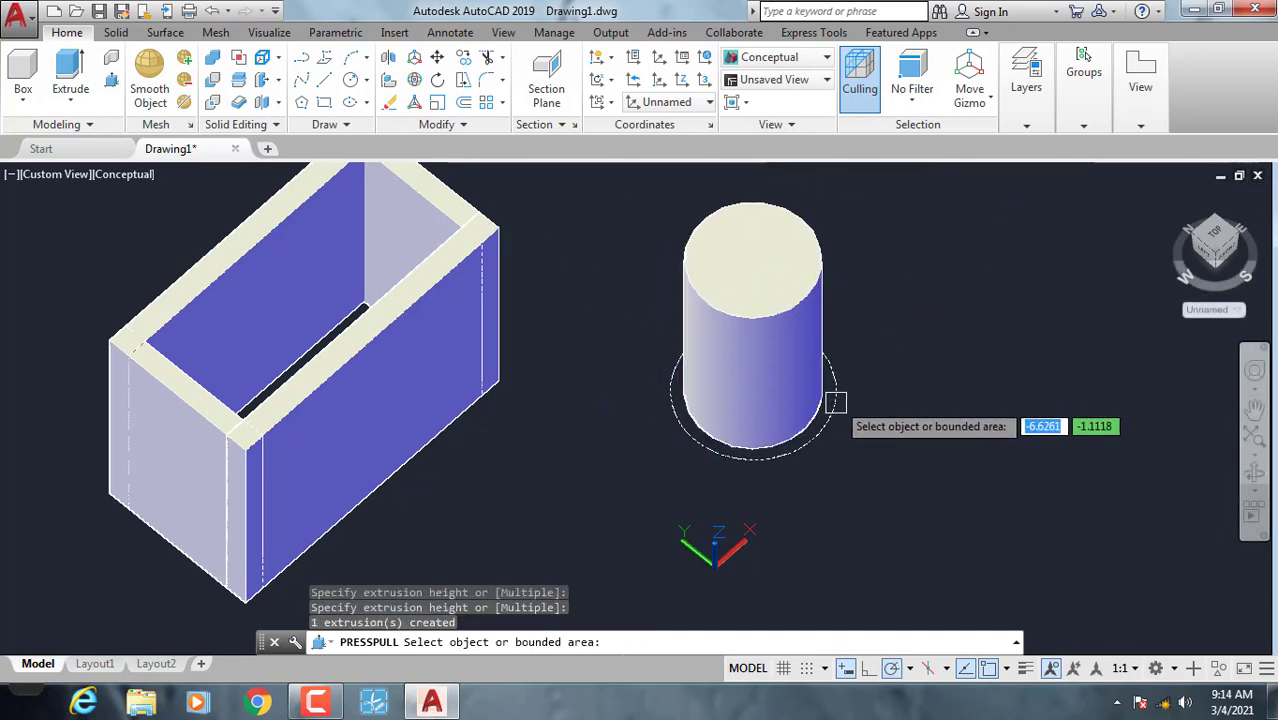
left_click(753, 390)
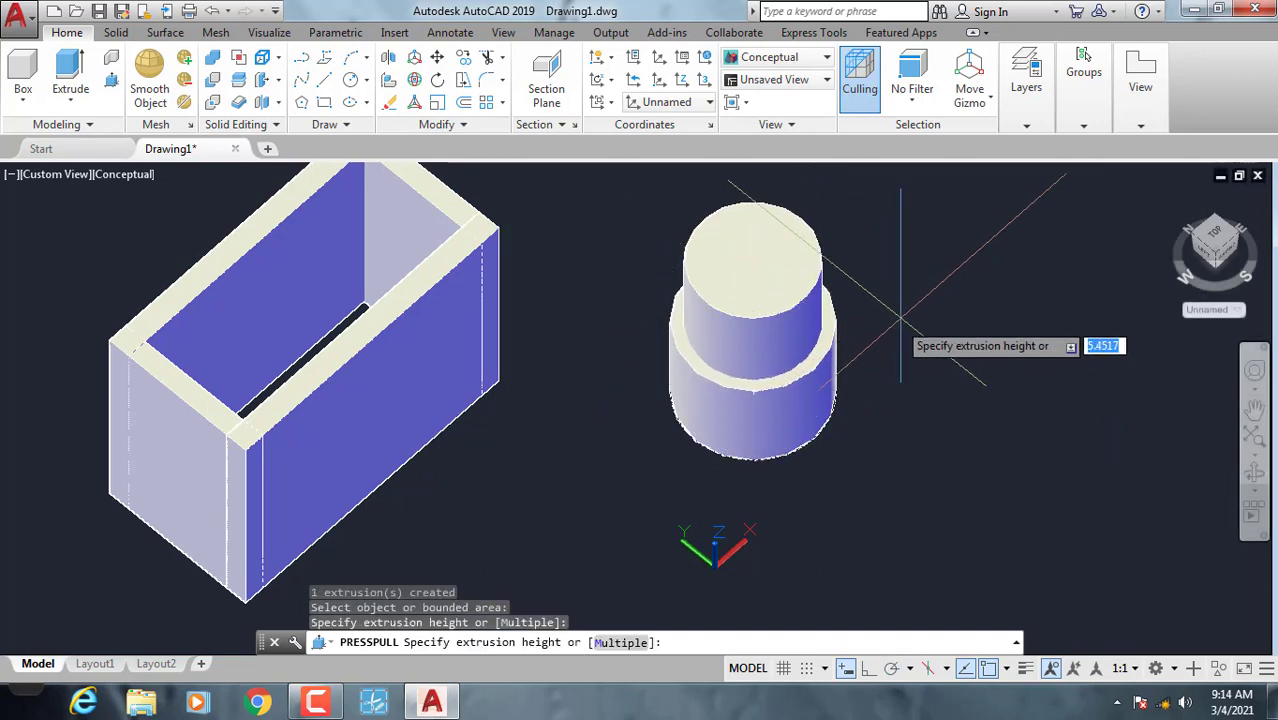
left_click(753, 390)
scroll(600, 403, "down", 3)
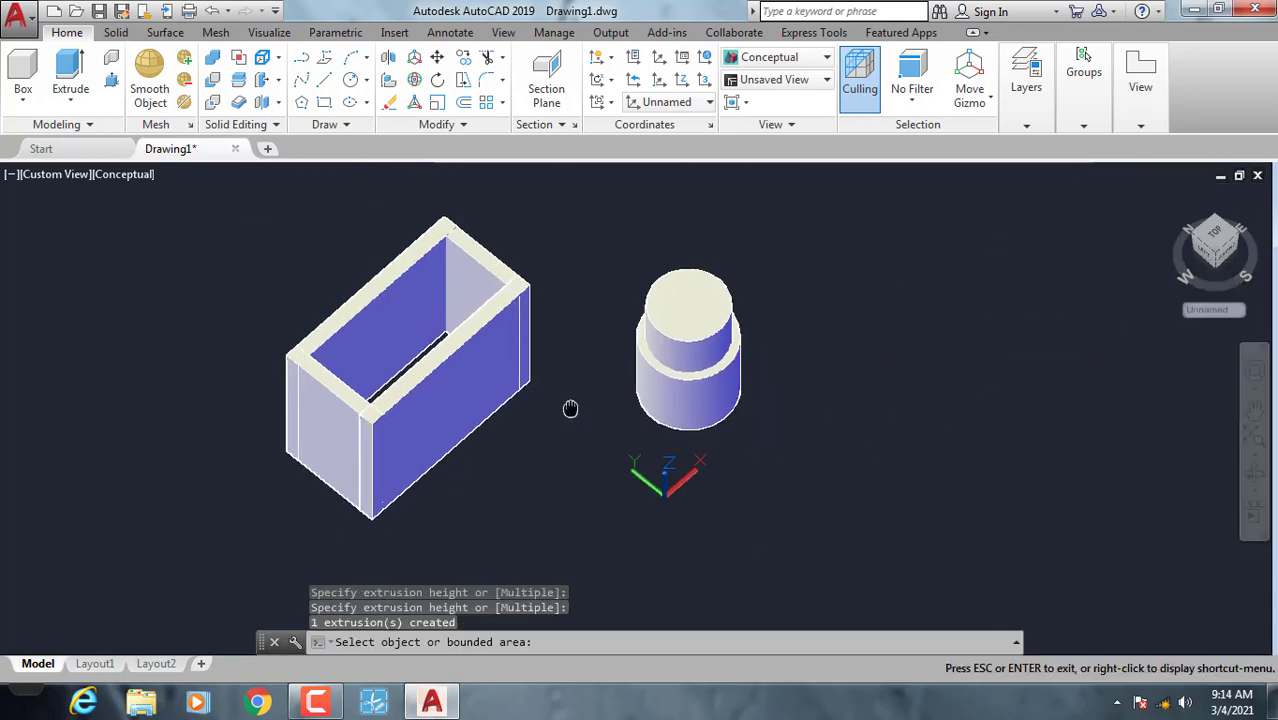
middle_click_drag(570, 405, 635, 438)
scroll(710, 460, "up", 2)
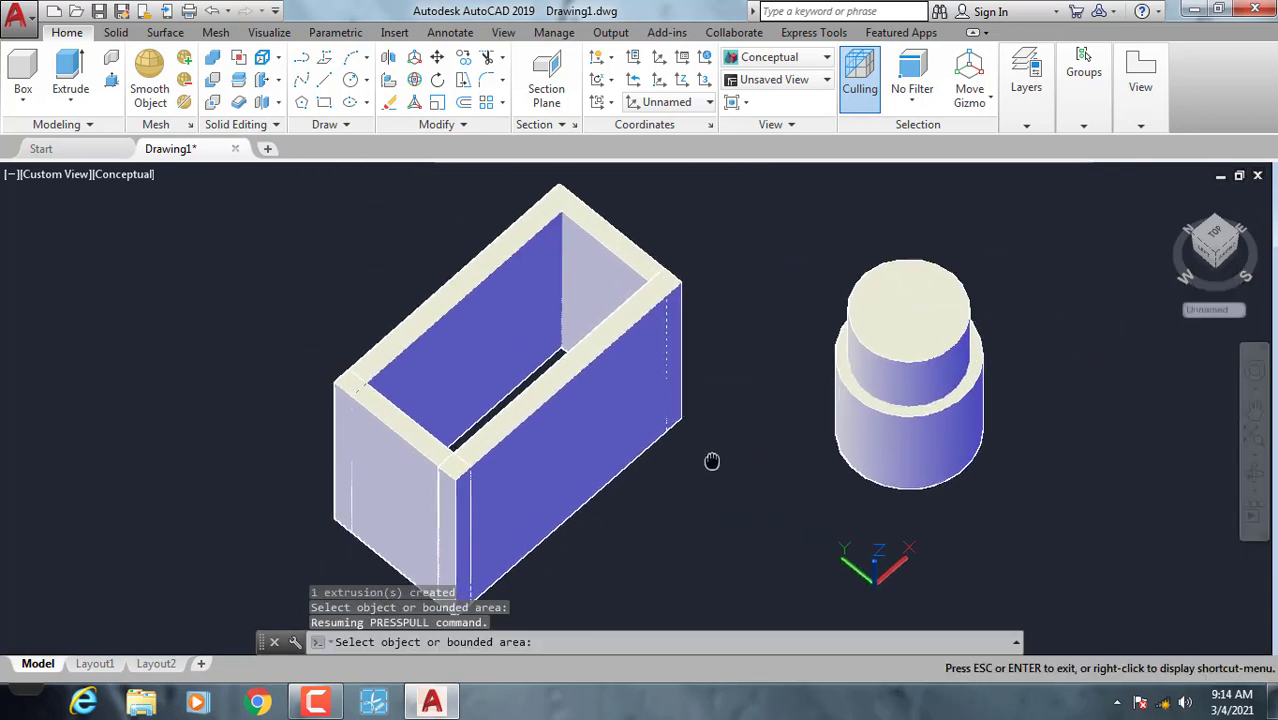
scroll(717, 452, "up", 1)
middle_click_drag(743, 439, 731, 445)
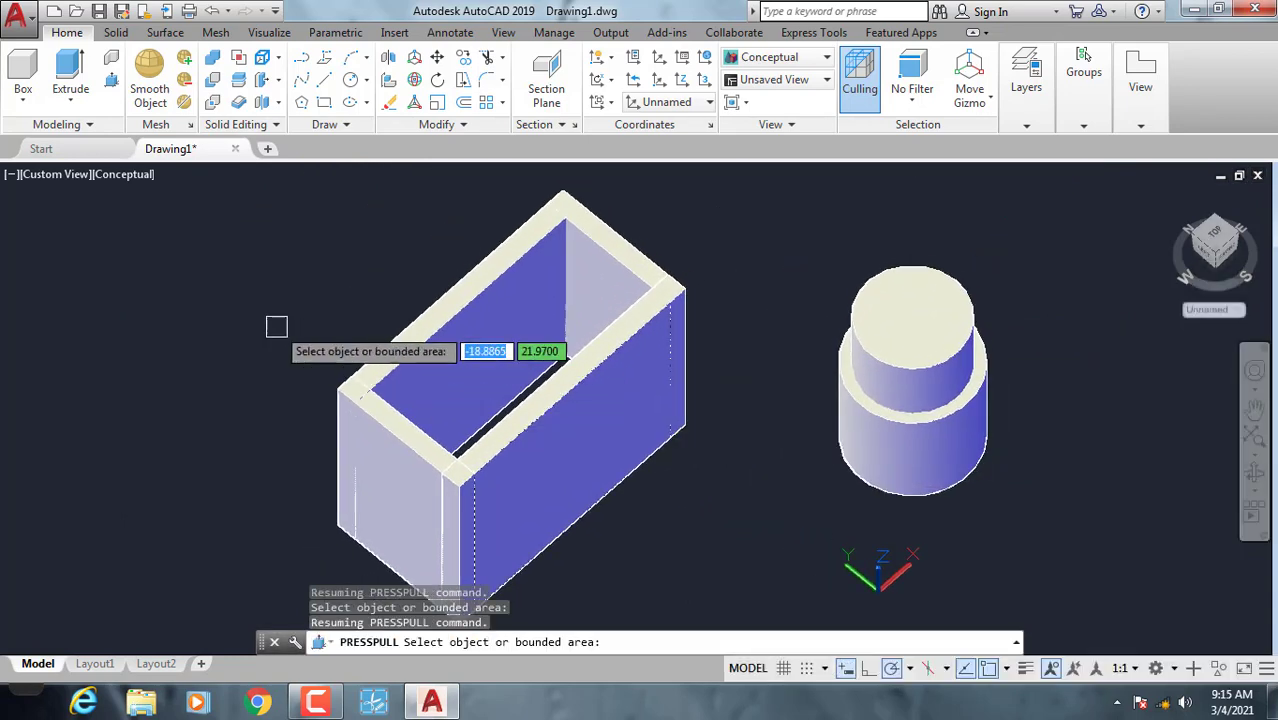
key("Return")
Reframe the box and stepped cylinder in view and start press-pull again.
mouse_move(286, 331)
middle_mouse_down()
mouse_move(317, 274)
mouse_move(350, 271)
middle_mouse_up()
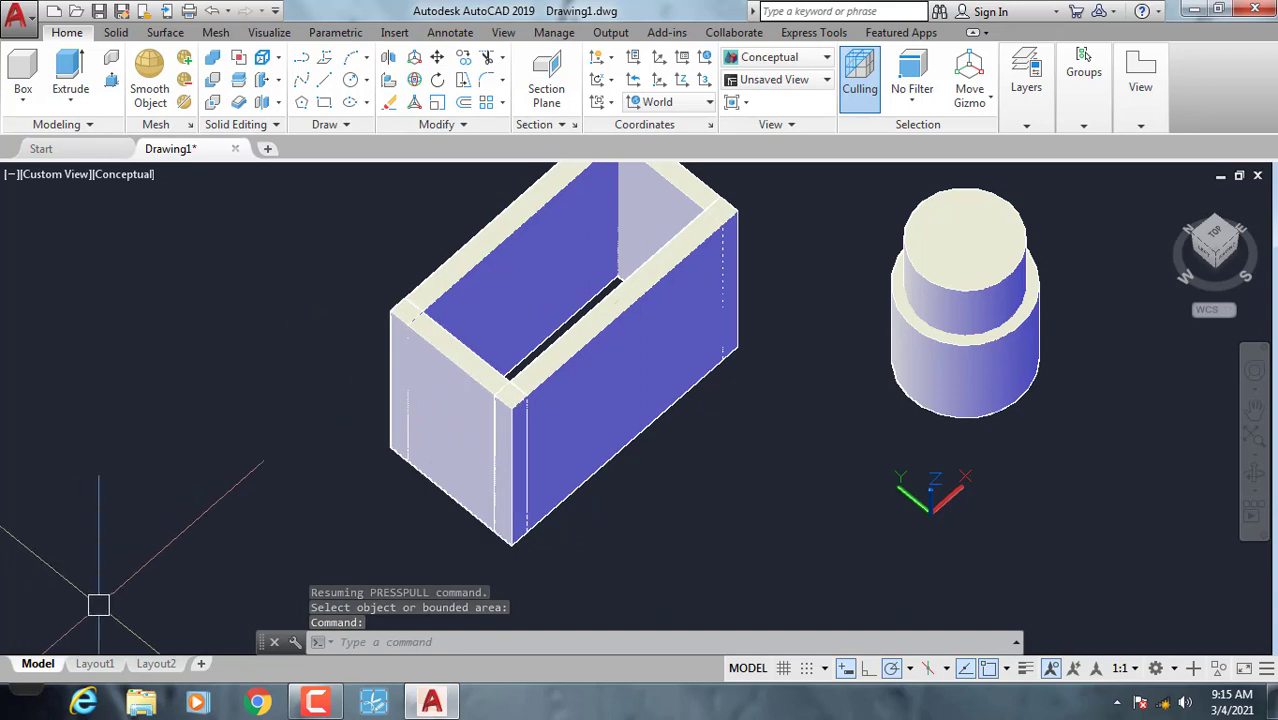
mouse_move(98, 605)
middle_mouse_down()
mouse_move(390, 433)
mouse_move(589, 351)
middle_mouse_up()
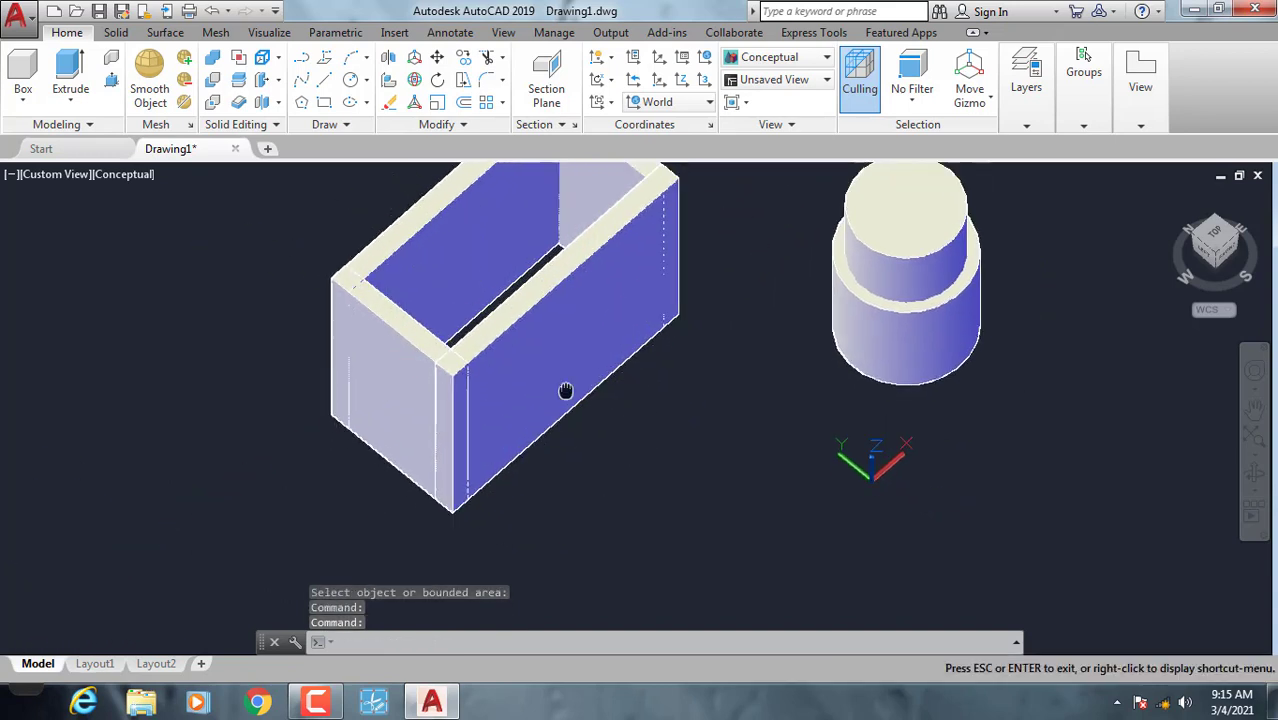
middle_click_drag(568, 391, 516, 456)
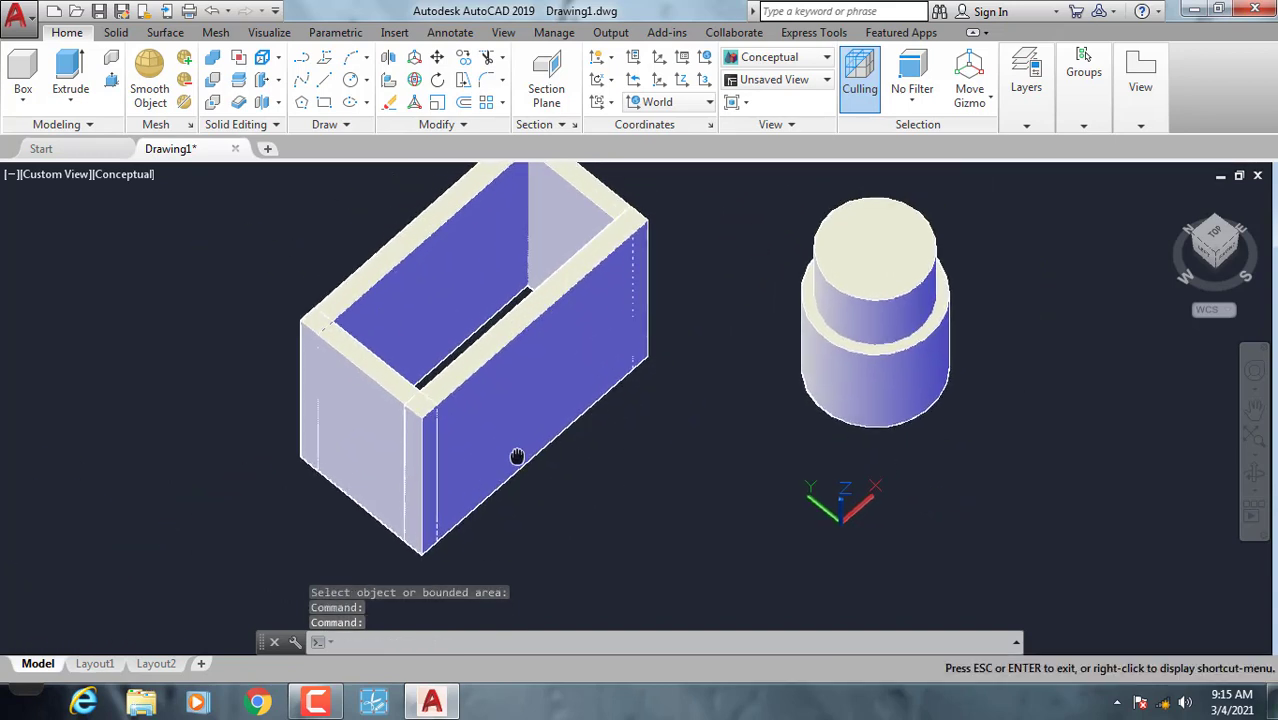
left_click(114, 86)
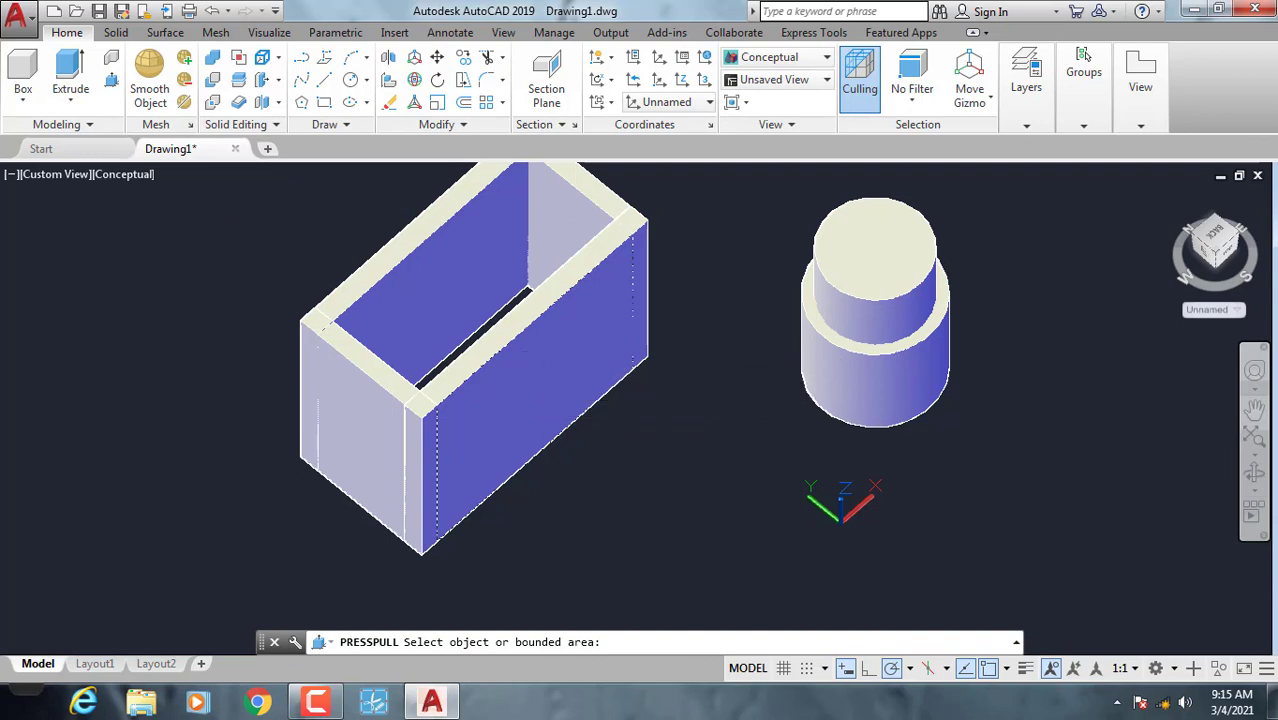
Pull the box's front wall face outward and then push it back, removing the front wall.
left_click(526, 448)
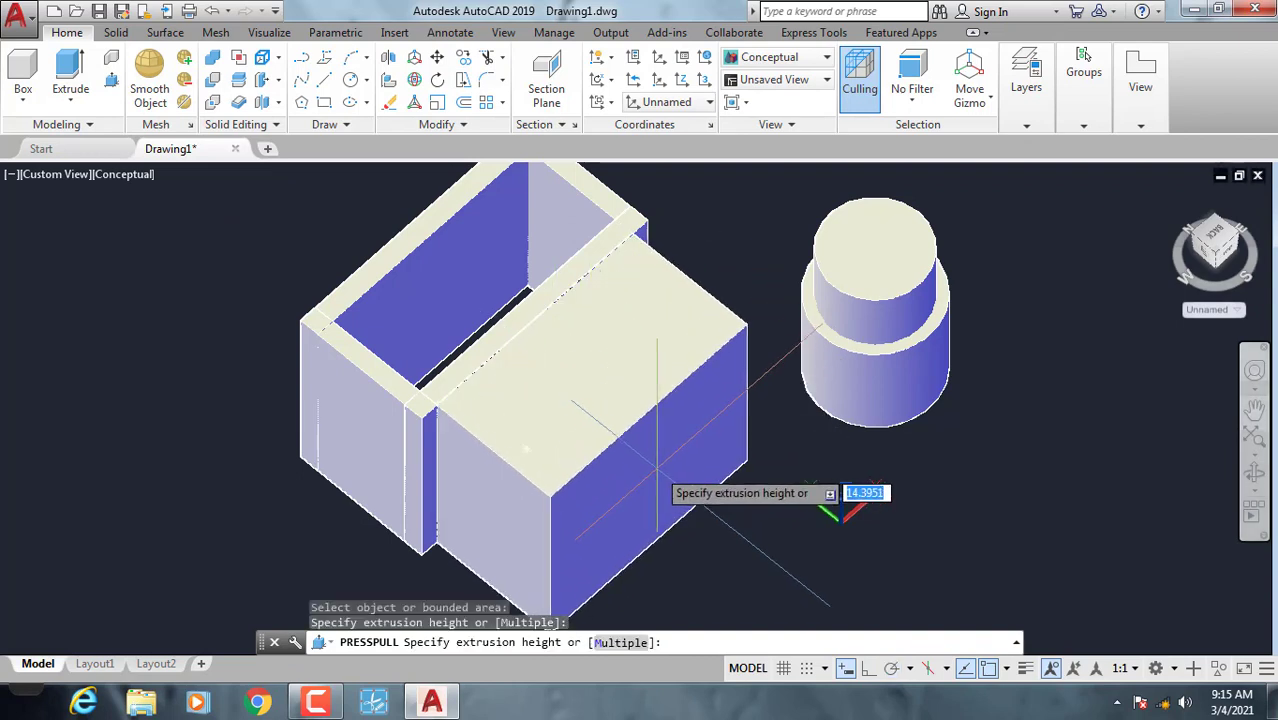
left_click(657, 470)
scroll(690, 410, "down", 2)
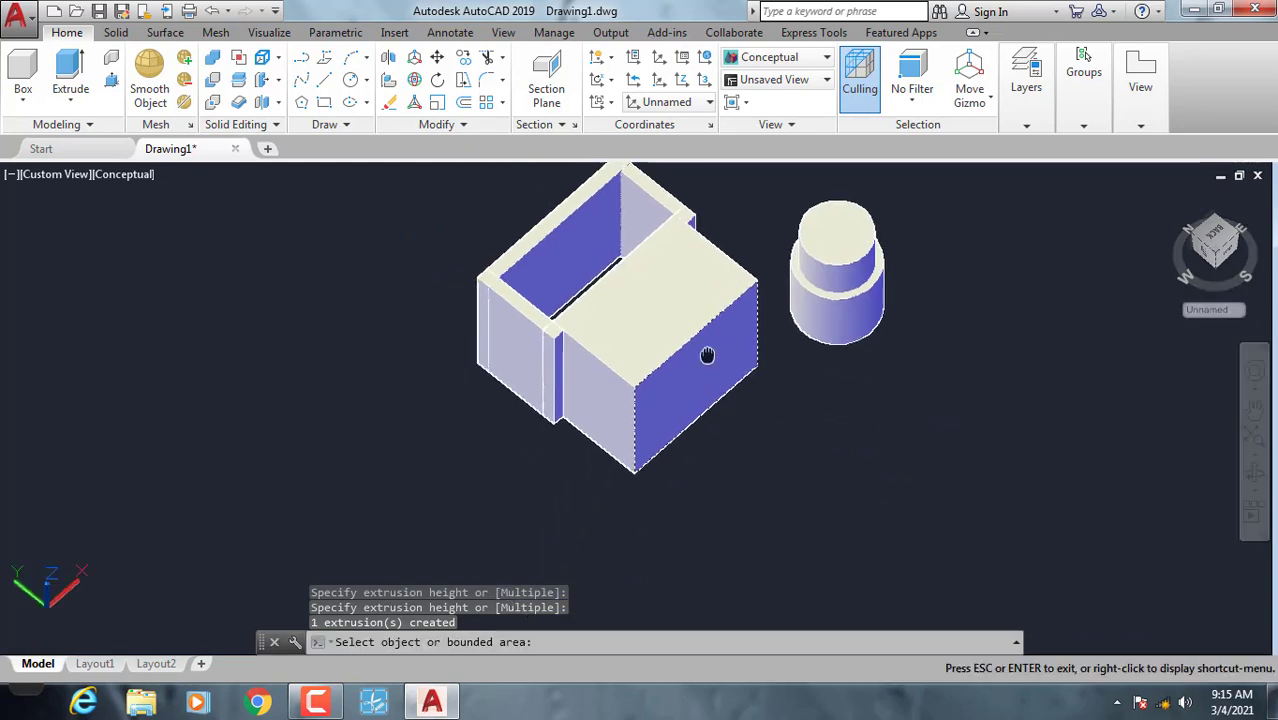
scroll(732, 352, "up", 2)
left_click(720, 360)
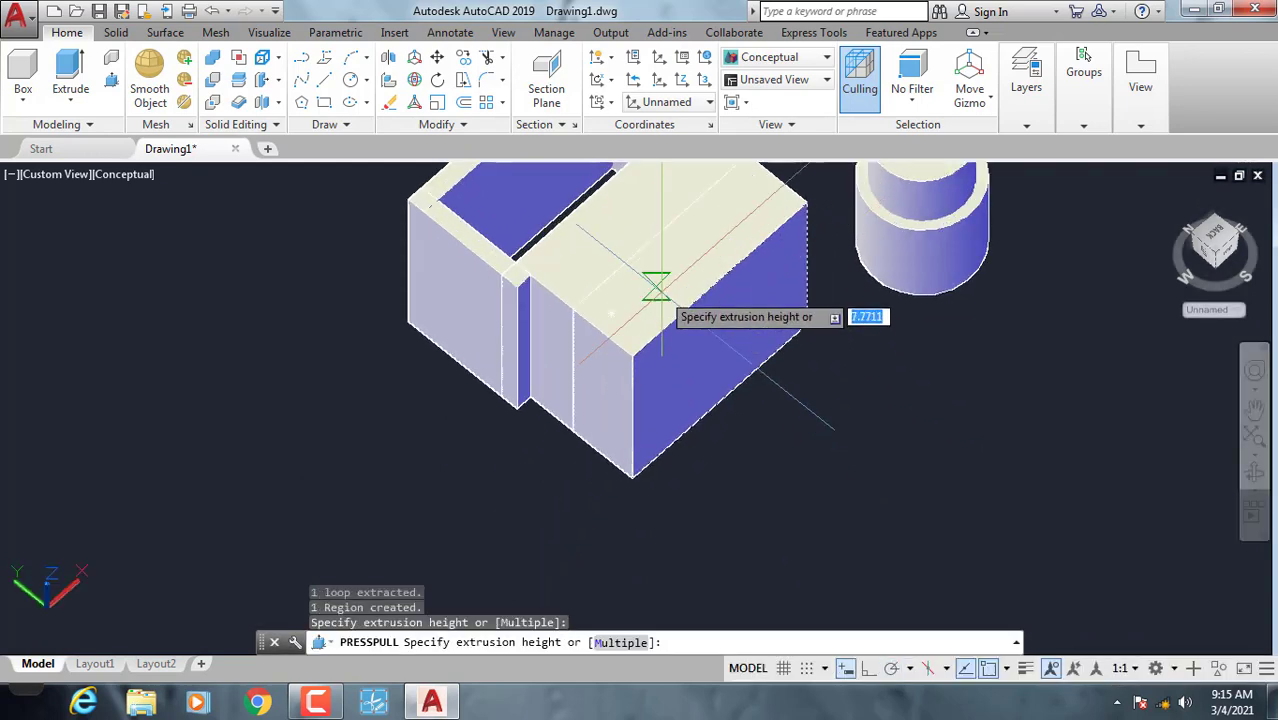
left_click(673, 277)
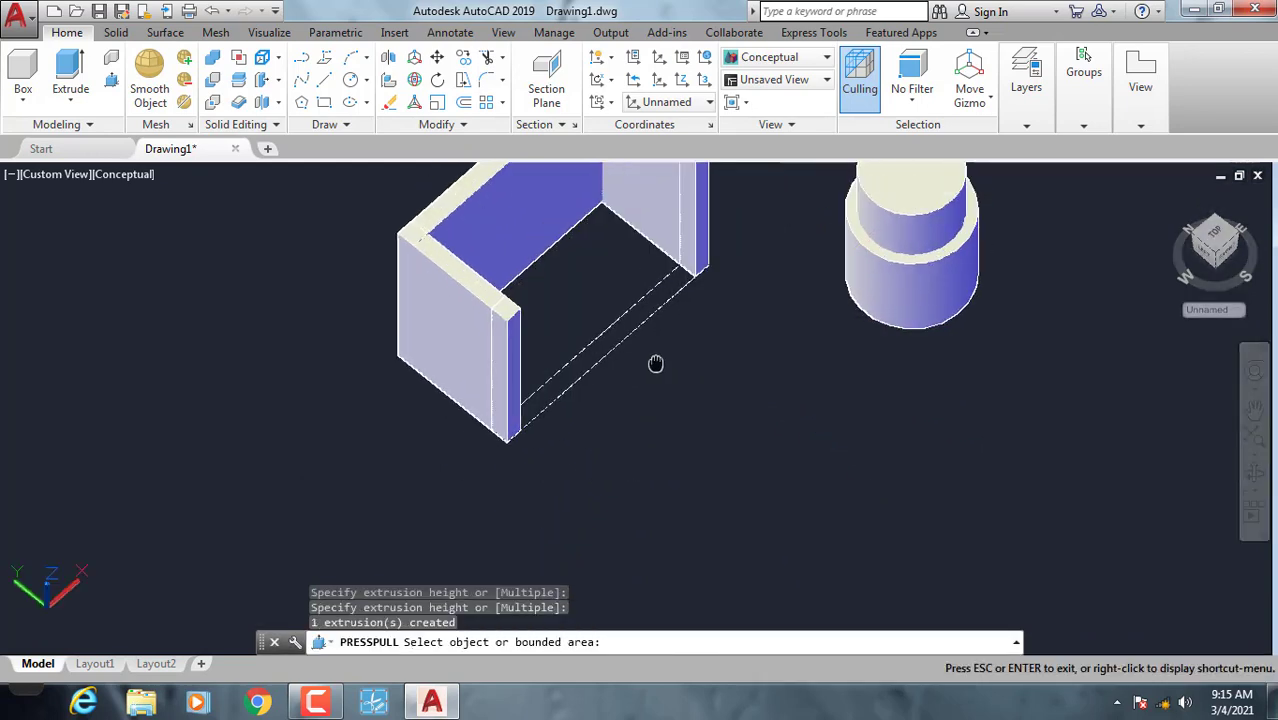
scroll(656, 363, "down", 2)
Undo the mistaken front-face extrusions with Ctrl+Z, restoring the open box frame.
key("ctrl+z")
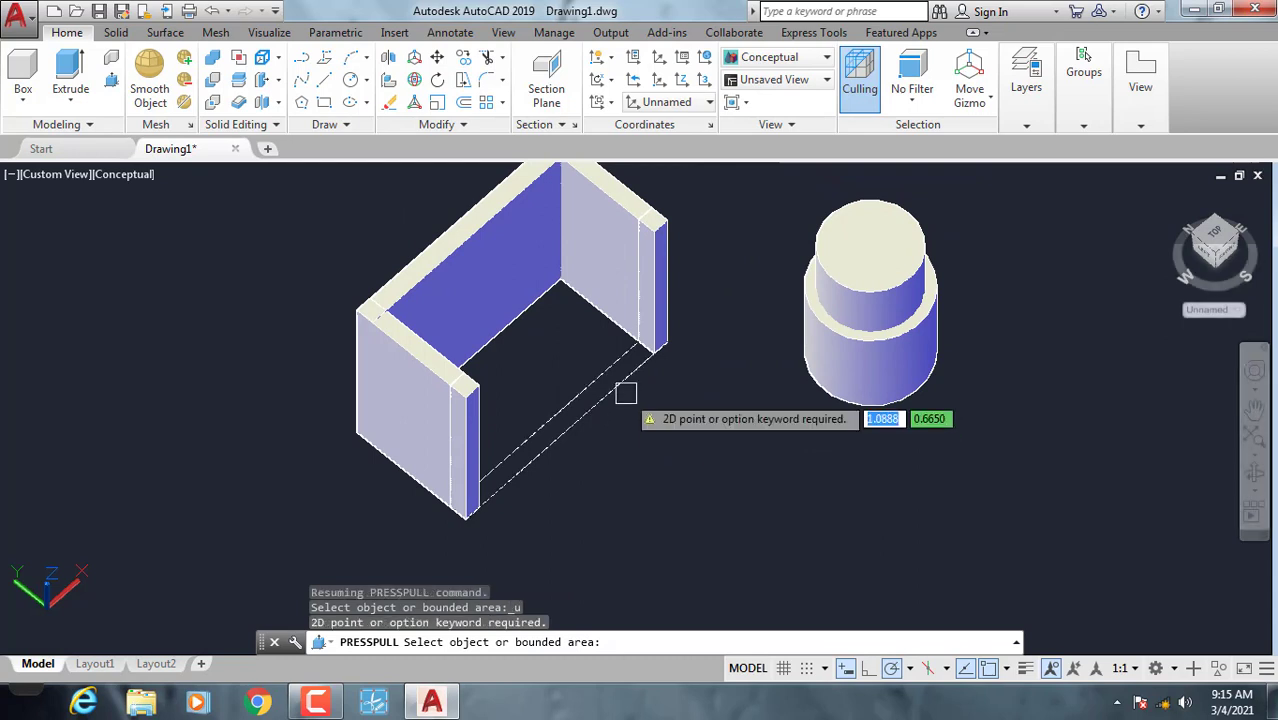
key("Return")
key("ctrl+z")
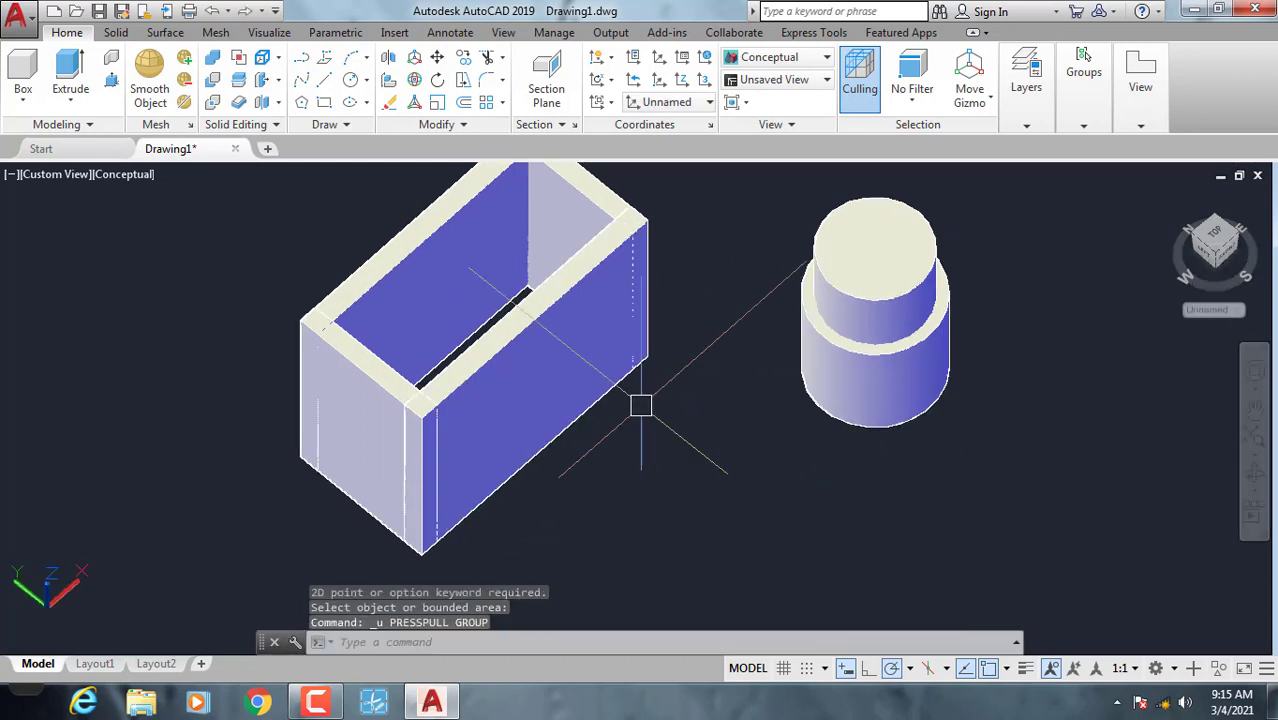
left_click(111, 84)
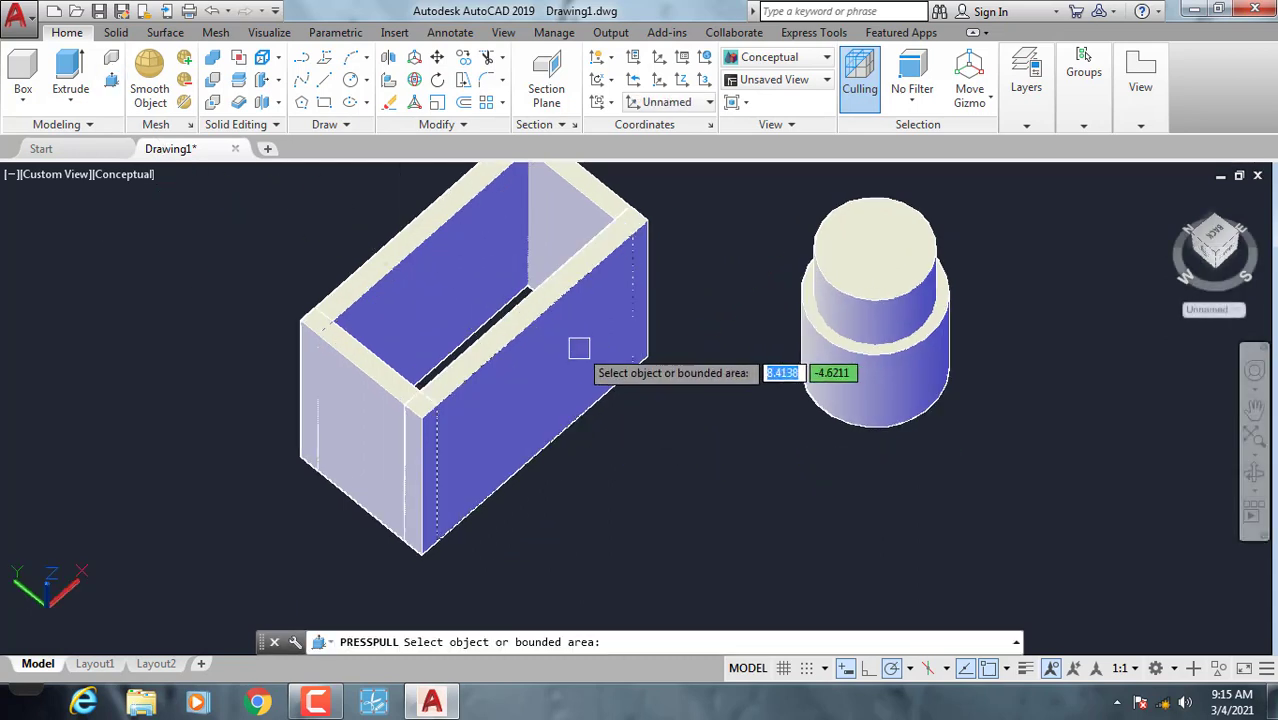
left_click(579, 346)
left_click(720, 437)
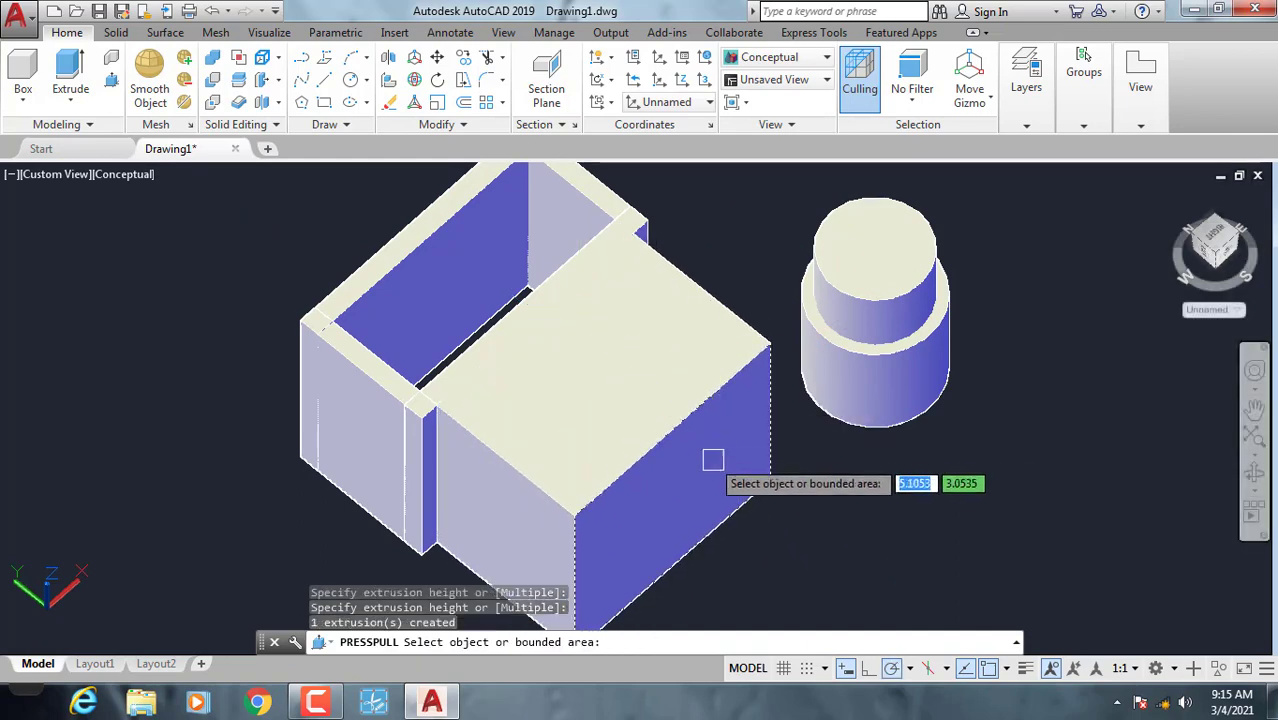
key("ctrl+z")
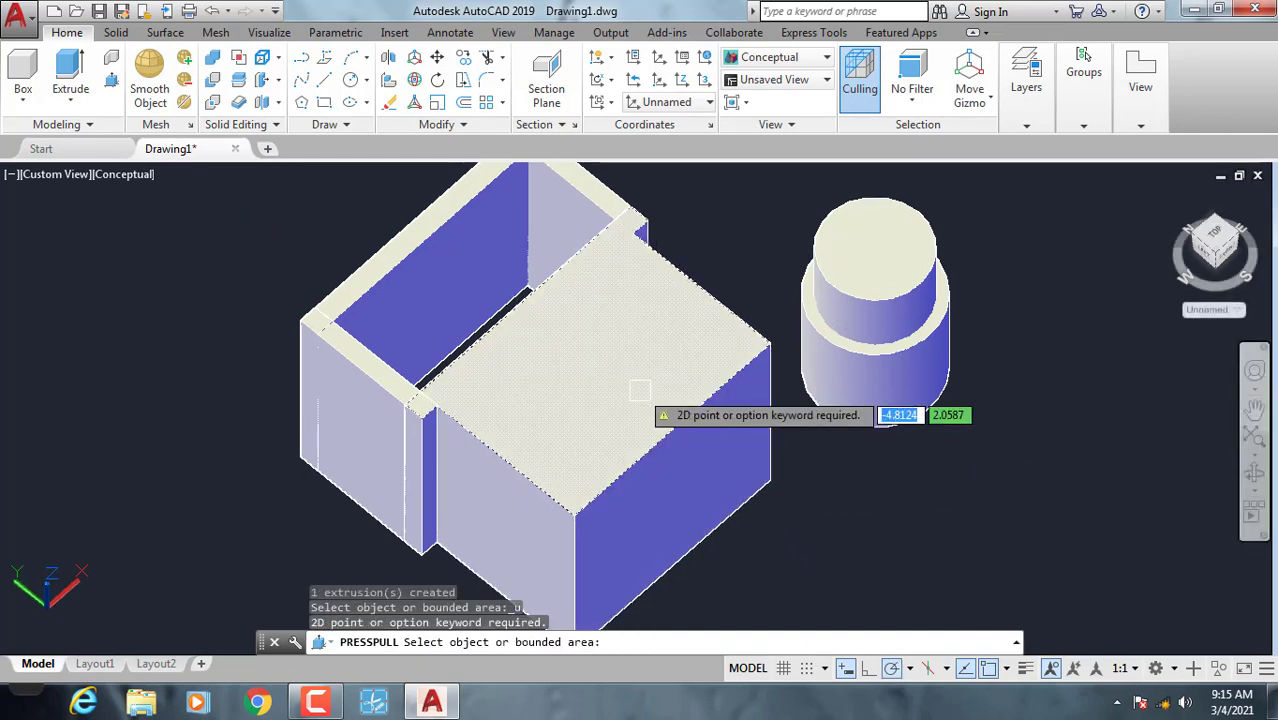
key("Return")
key("ctrl+z")
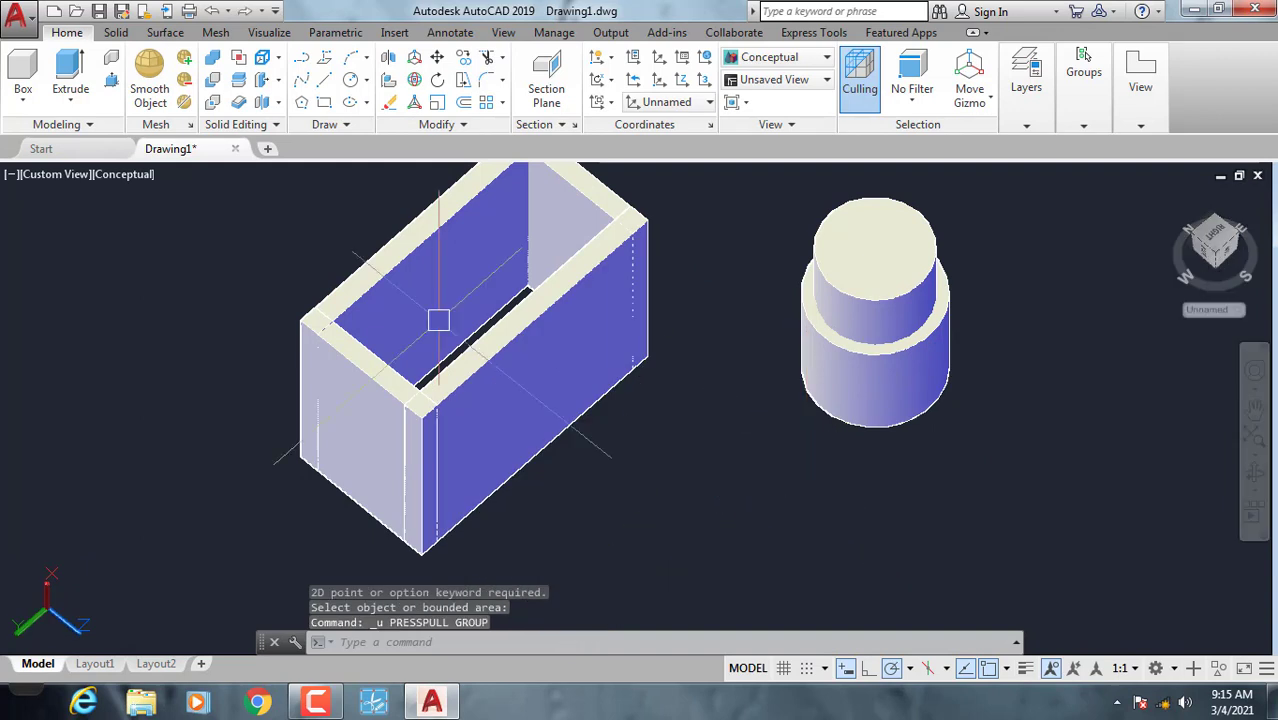
Press-pull the back wall's inner face and the left wall upward to new heights.
key("Return")
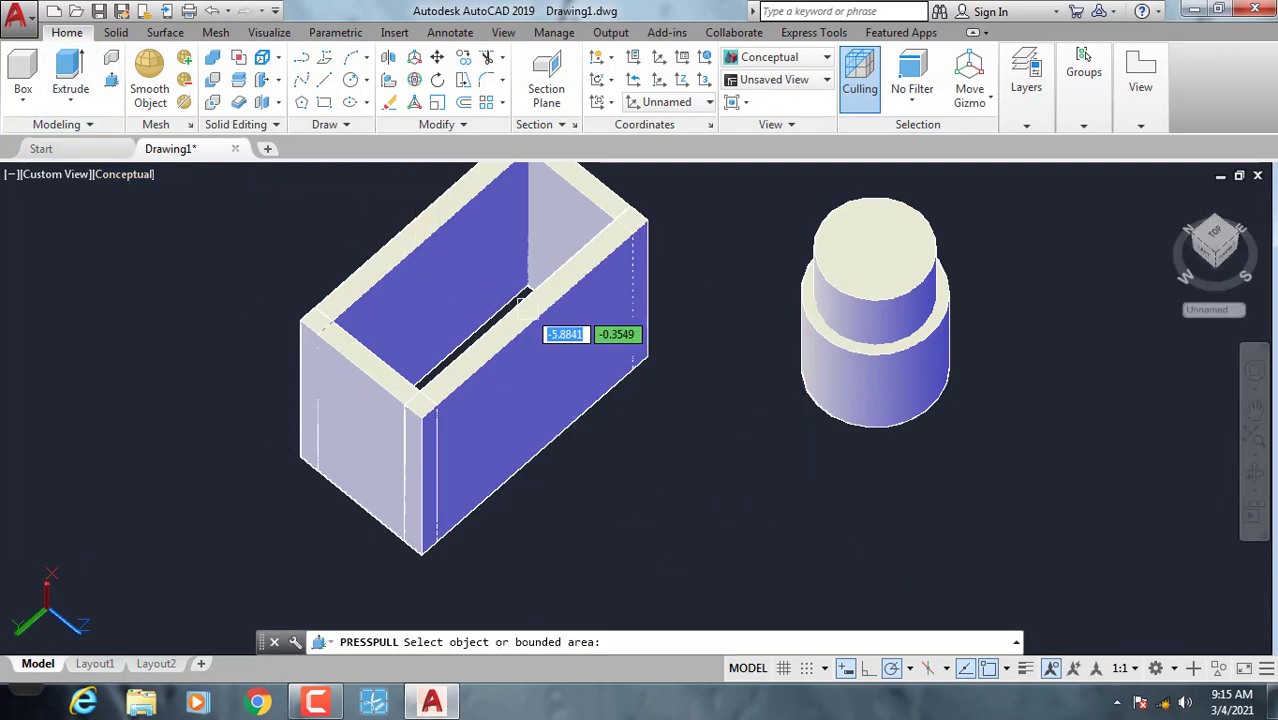
left_click(528, 314)
middle_click_drag(578, 314, 579, 314, "shift")
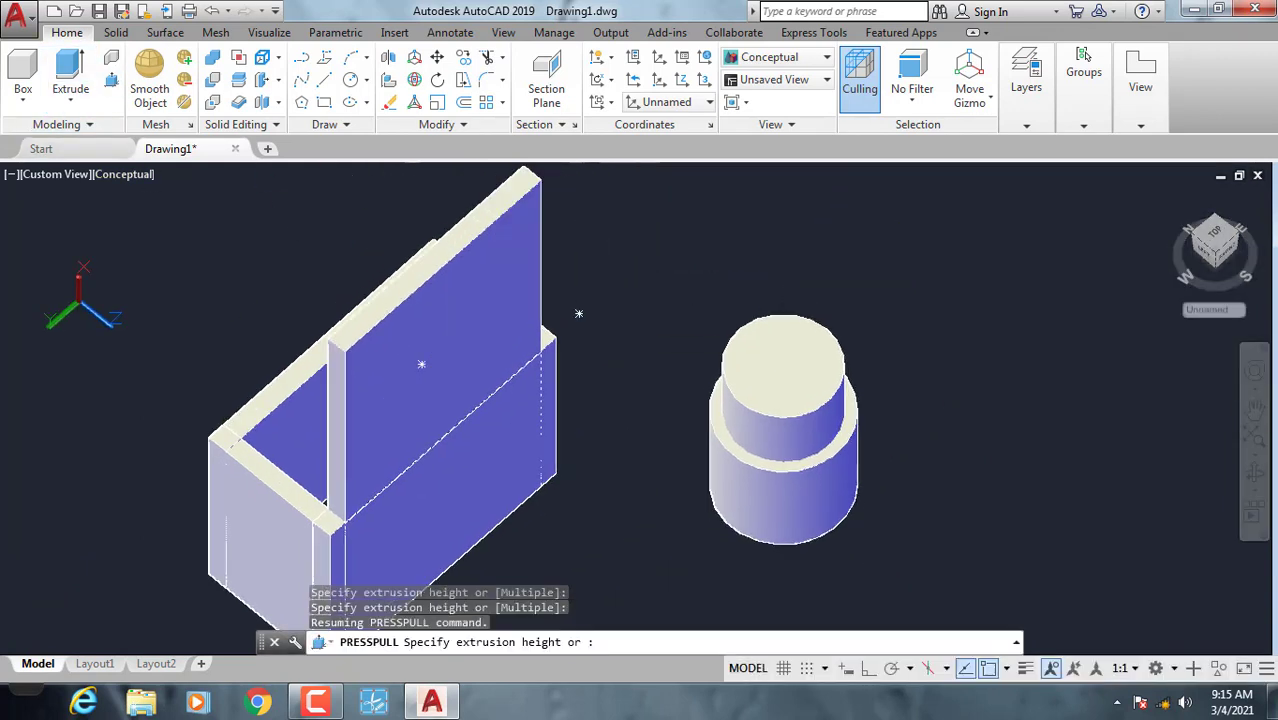
left_click(579, 314)
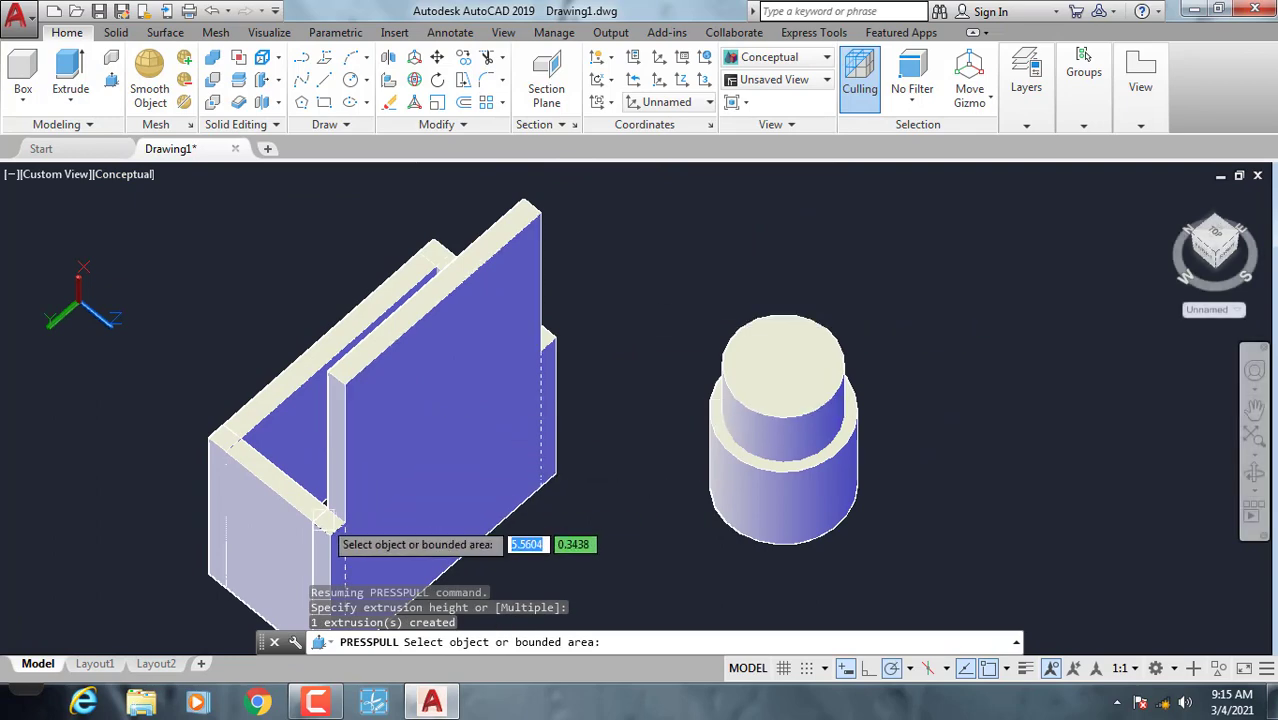
scroll(296, 484, "up", 3)
left_click(286, 487)
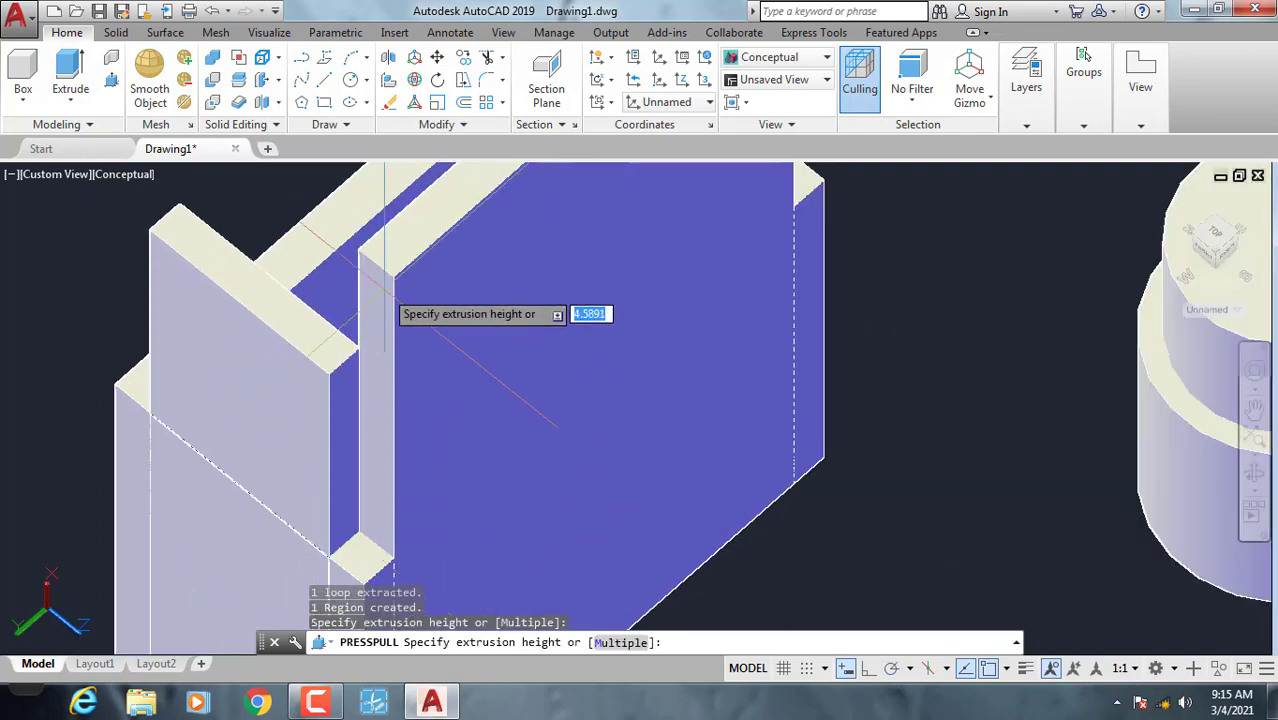
left_click(482, 352)
scroll(482, 360, "down", 3)
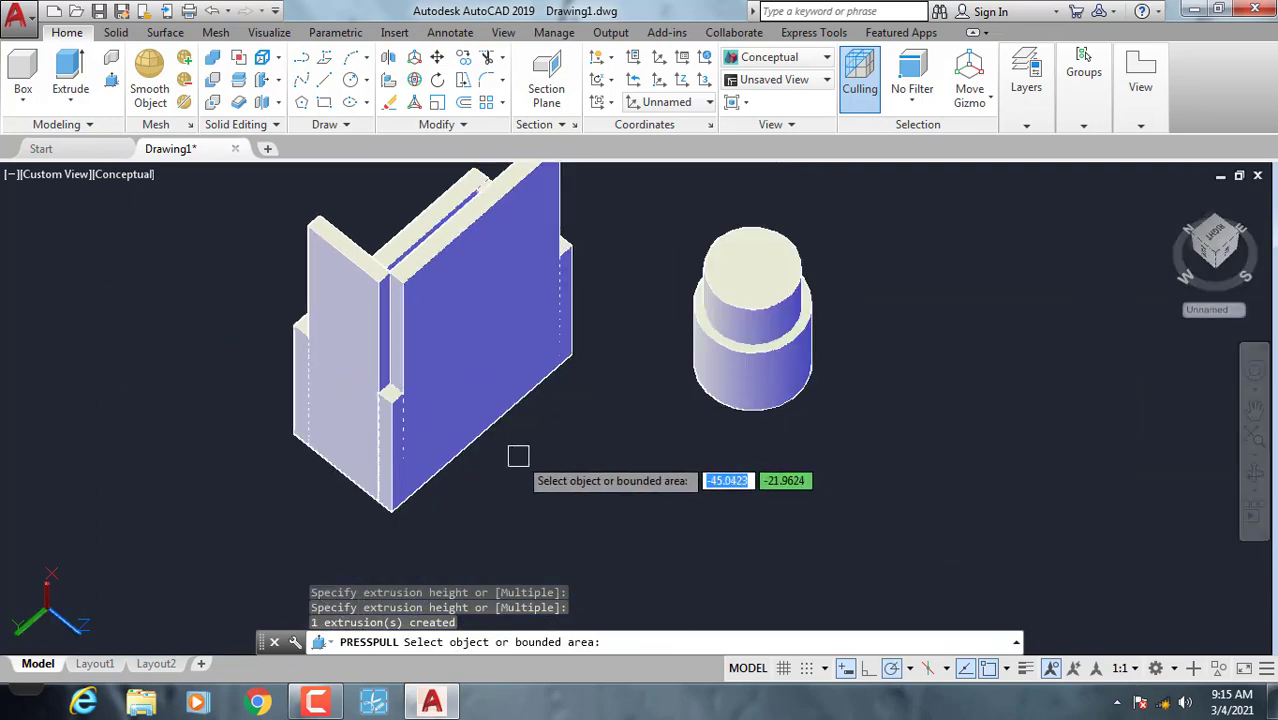
middle_click_drag(437, 456, 839, 448, "shift")
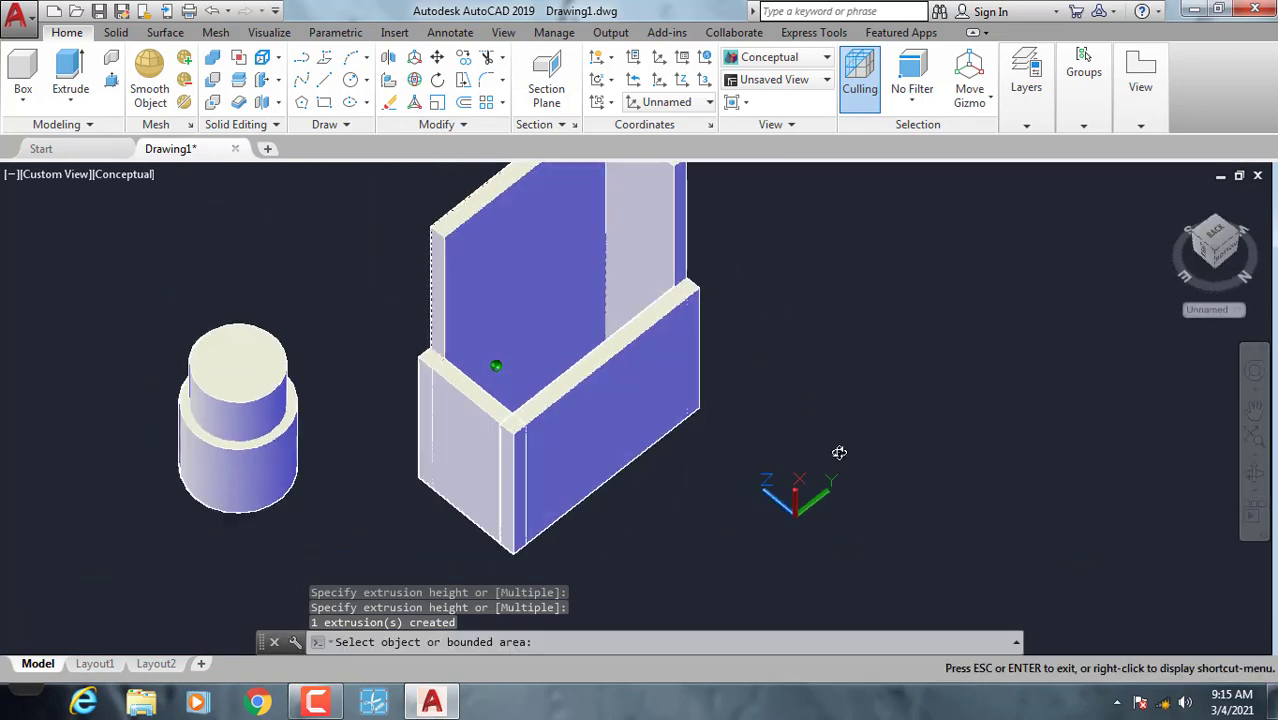
scroll(502, 396, "up", 4)
middle_click_drag(502, 396, 390, 482, "shift")
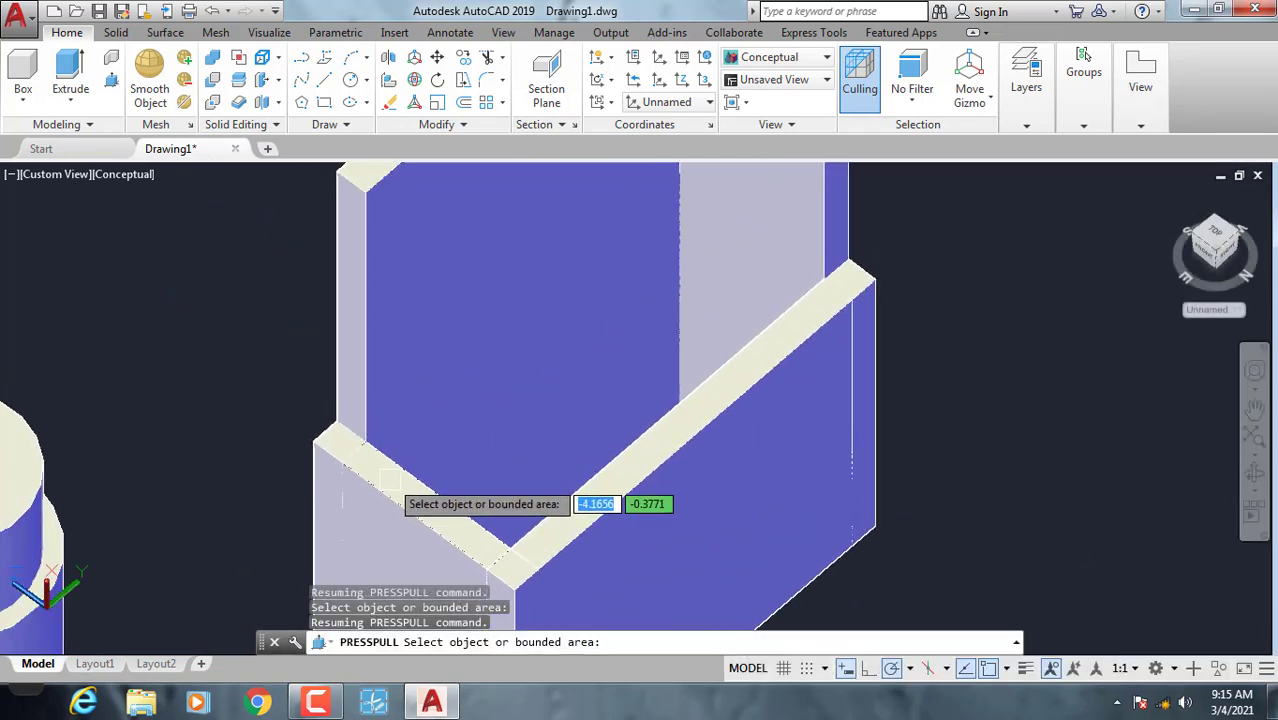
Push two more wall faces upward, setting each one's new height.
left_click(400, 500)
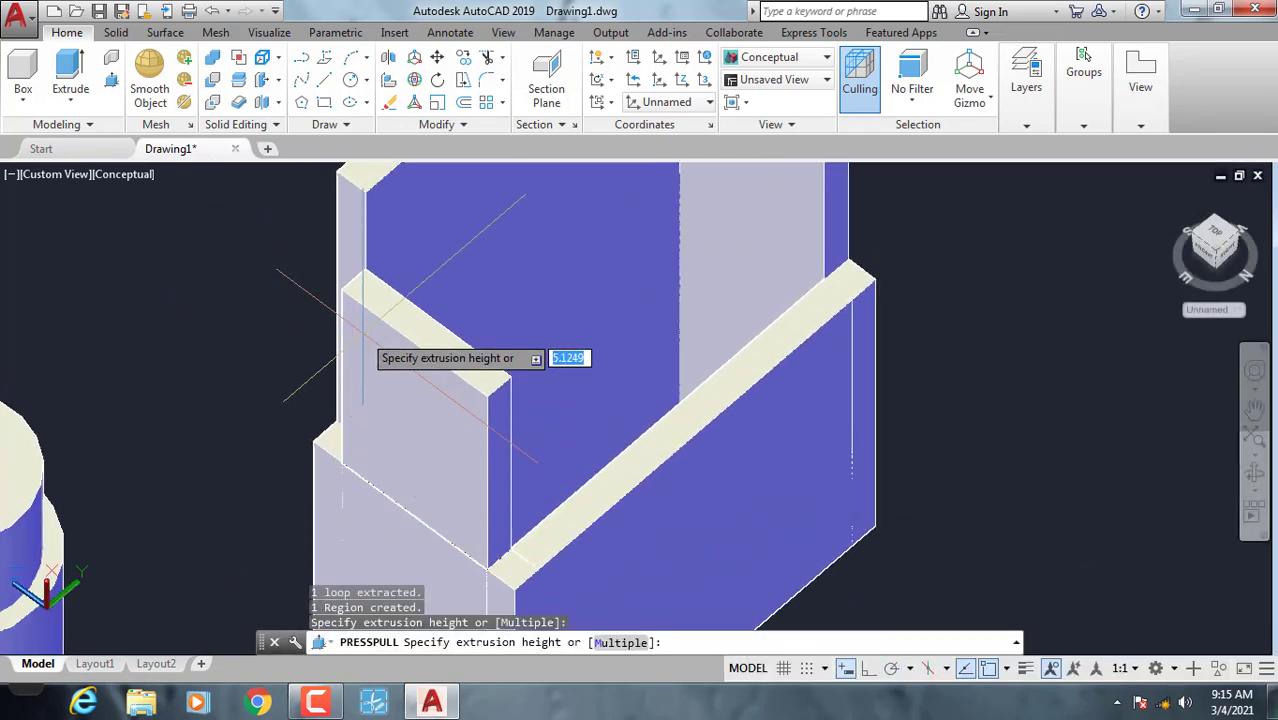
left_click(365, 193)
scroll(351, 400, "up", 3)
scroll(340, 470, "up", 2)
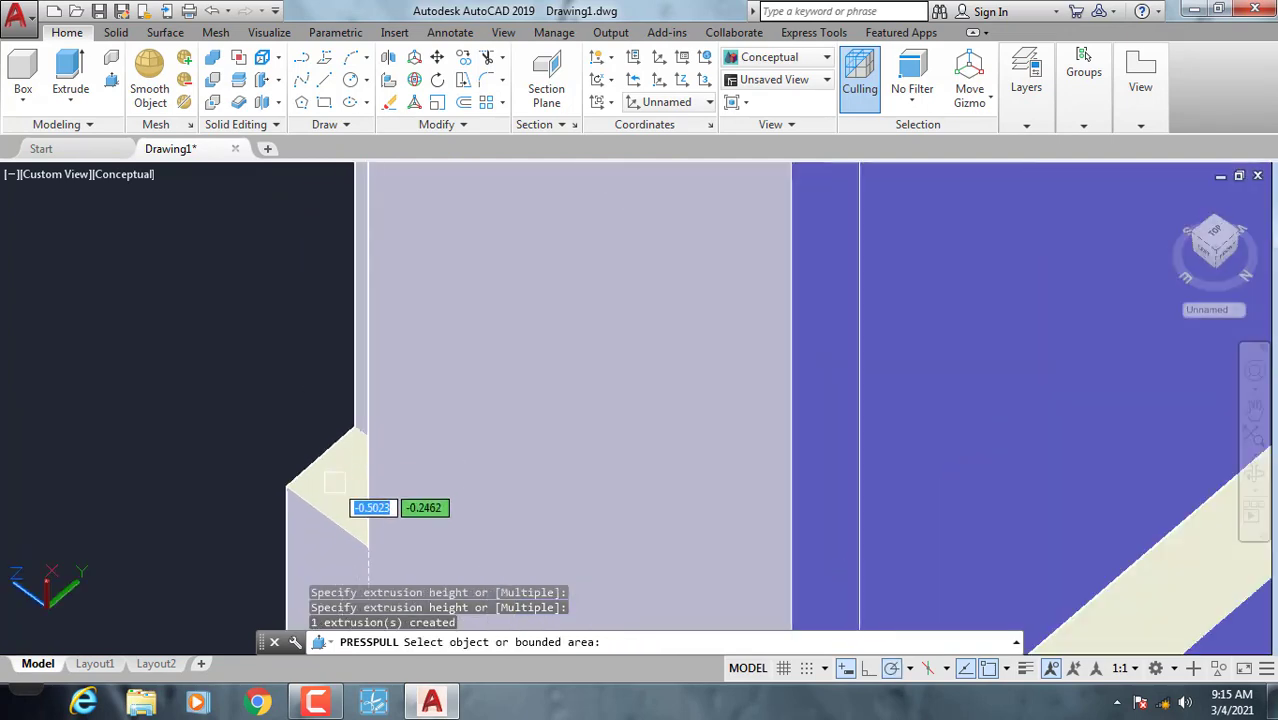
left_click(362, 486)
scroll(362, 486, "down", 5)
mouse_move(335, 400)
middle_mouse_down()
mouse_move(399, 380)
mouse_move(382, 290)
middle_mouse_up()
left_click(380, 285)
scroll(599, 336, "down", 8)
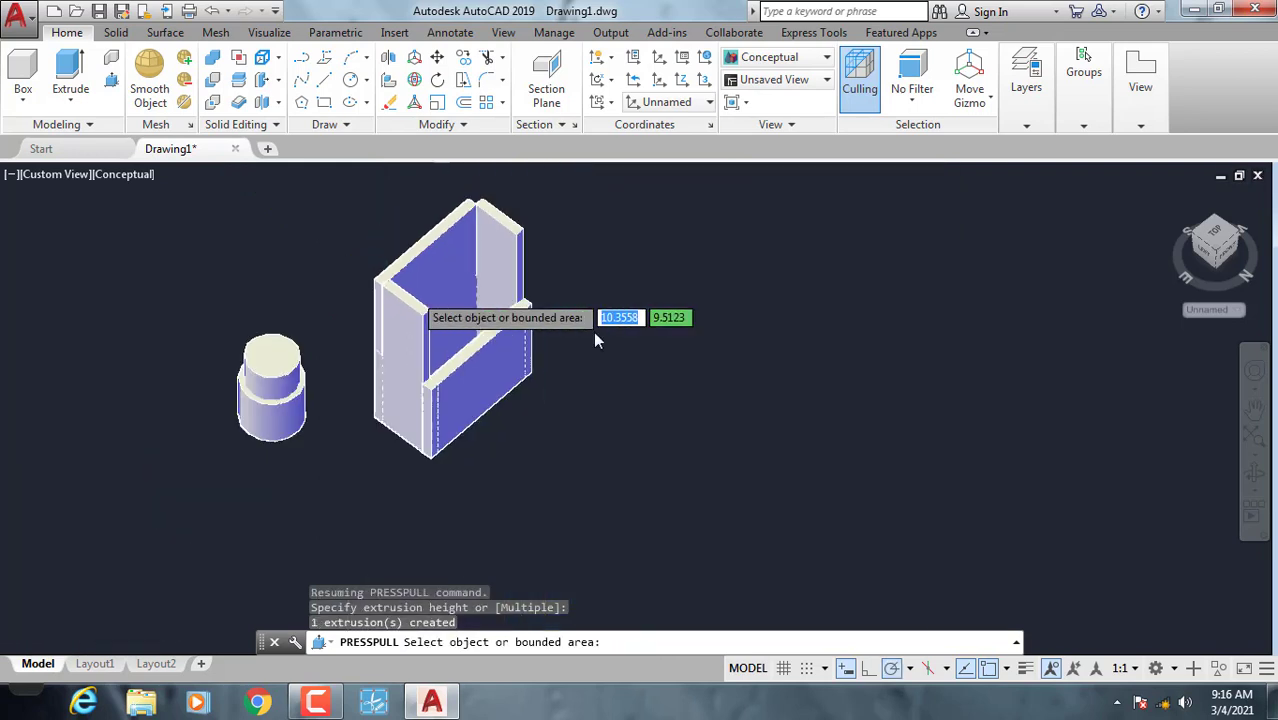
scroll(662, 442, "down", 2)
mouse_move(662, 442)
middle_mouse_down("shift")
mouse_move(439, 430)
mouse_move(479, 414)
mouse_move(350, 360)
mouse_move(434, 491)
middle_mouse_up("shift")
Press-pull the side wall's top face upward to raise it.
scroll(345, 358, "up", 5)
scroll(342, 352, "up", 4)
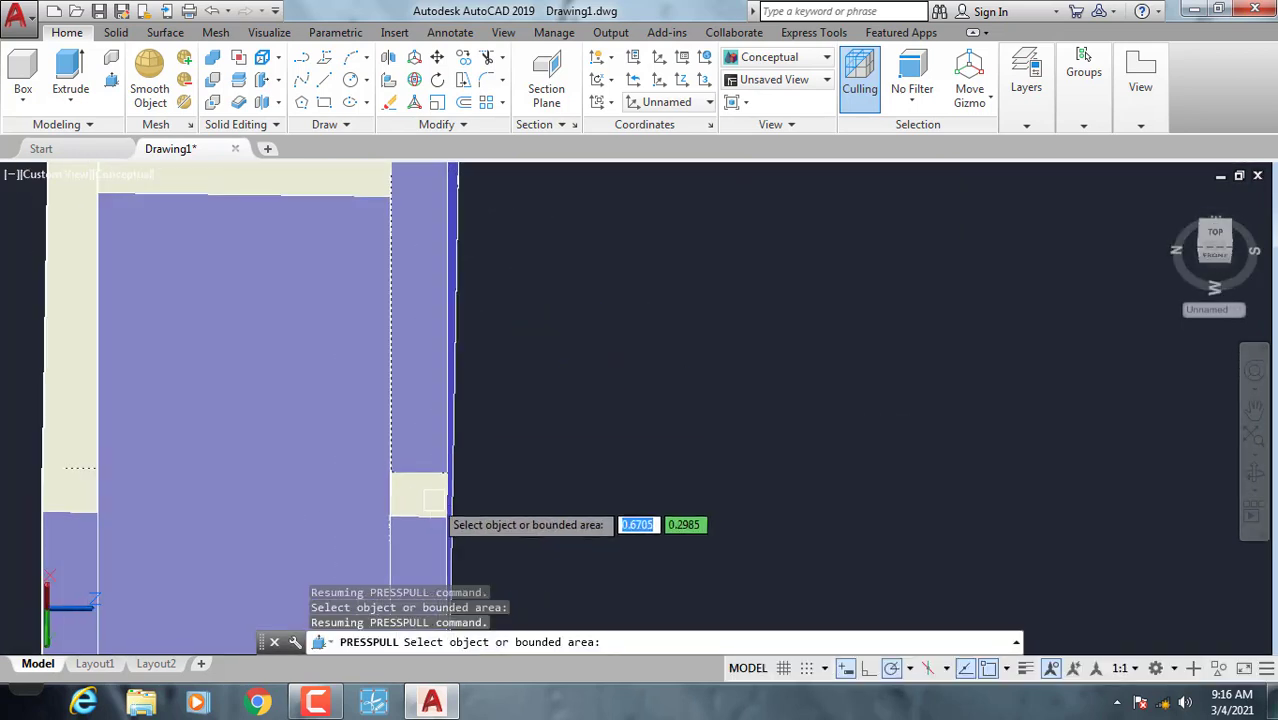
left_click(424, 490)
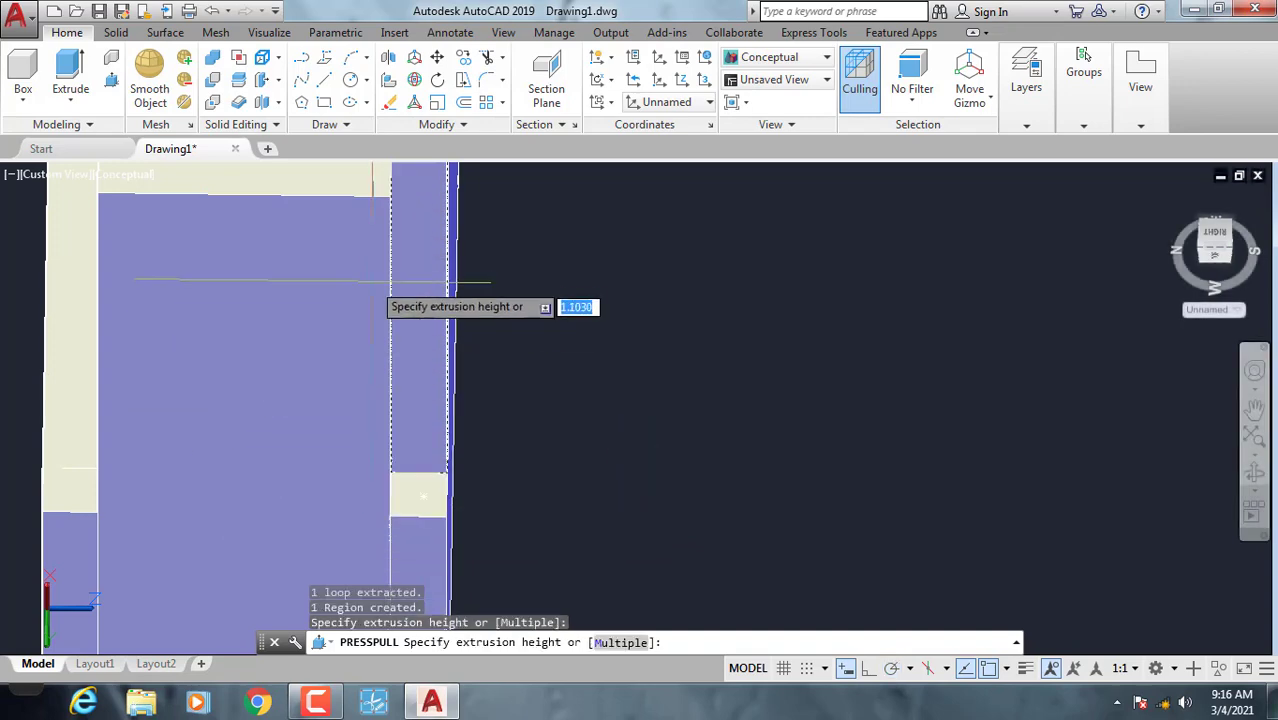
left_click(391, 196)
Press-pull the front wall to a new, higher height and end the command.
scroll(450, 330, "down", 5)
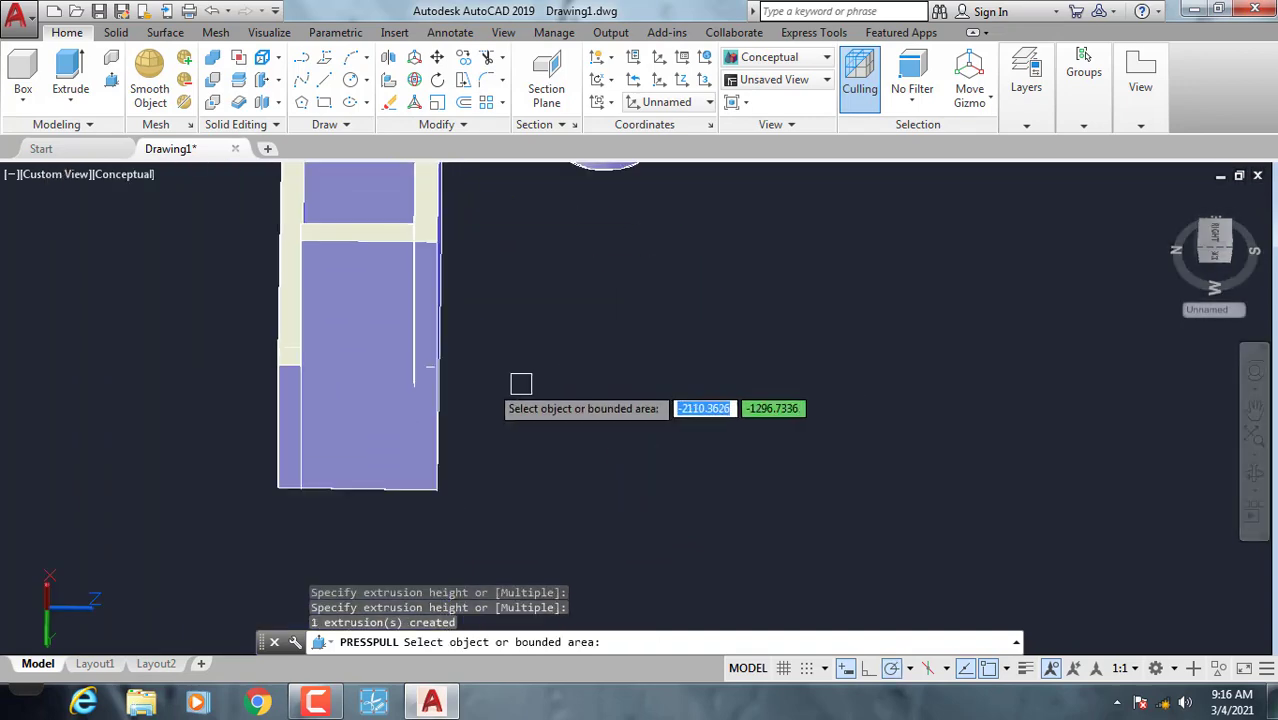
mouse_move(522, 380)
middle_mouse_down("shift")
mouse_move(739, 391)
mouse_move(750, 368)
mouse_move(588, 345)
mouse_move(551, 354)
mouse_move(735, 378)
middle_mouse_up("shift")
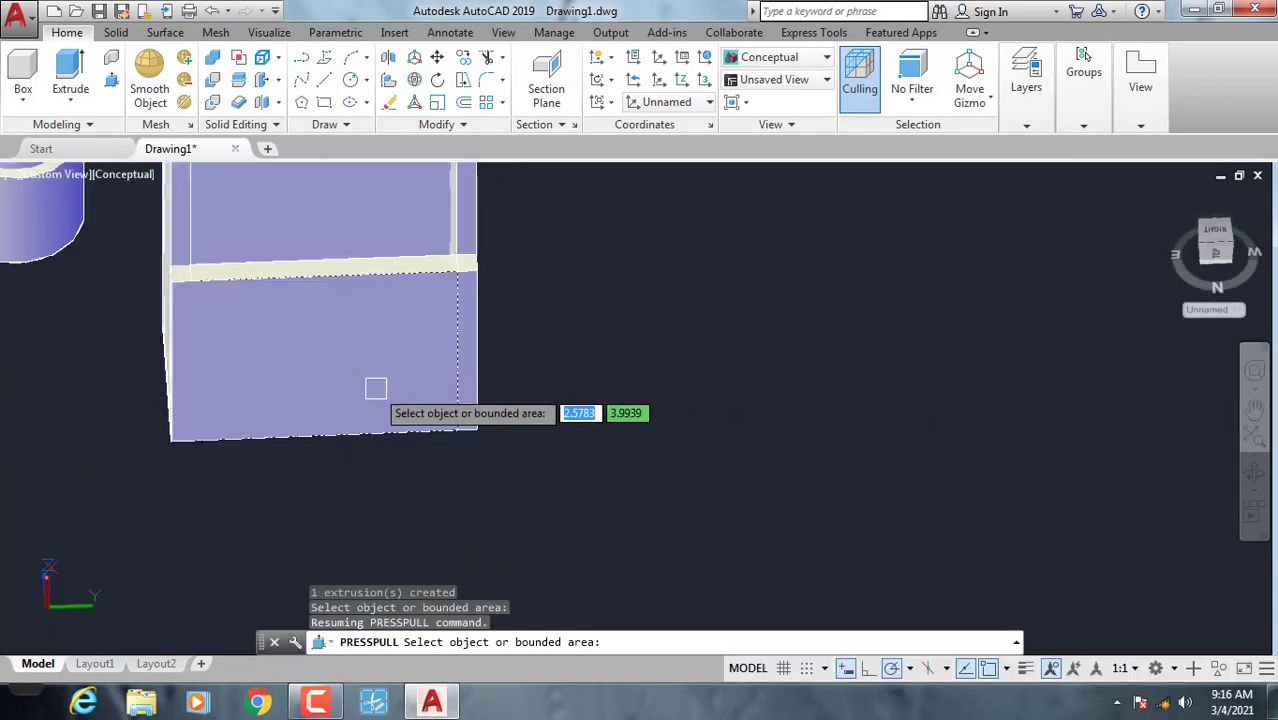
mouse_move(374, 382)
middle_mouse_down("shift")
mouse_move(416, 422)
mouse_move(662, 427)
mouse_move(750, 462)
middle_mouse_up("shift")
scroll(662, 427, "down", 2)
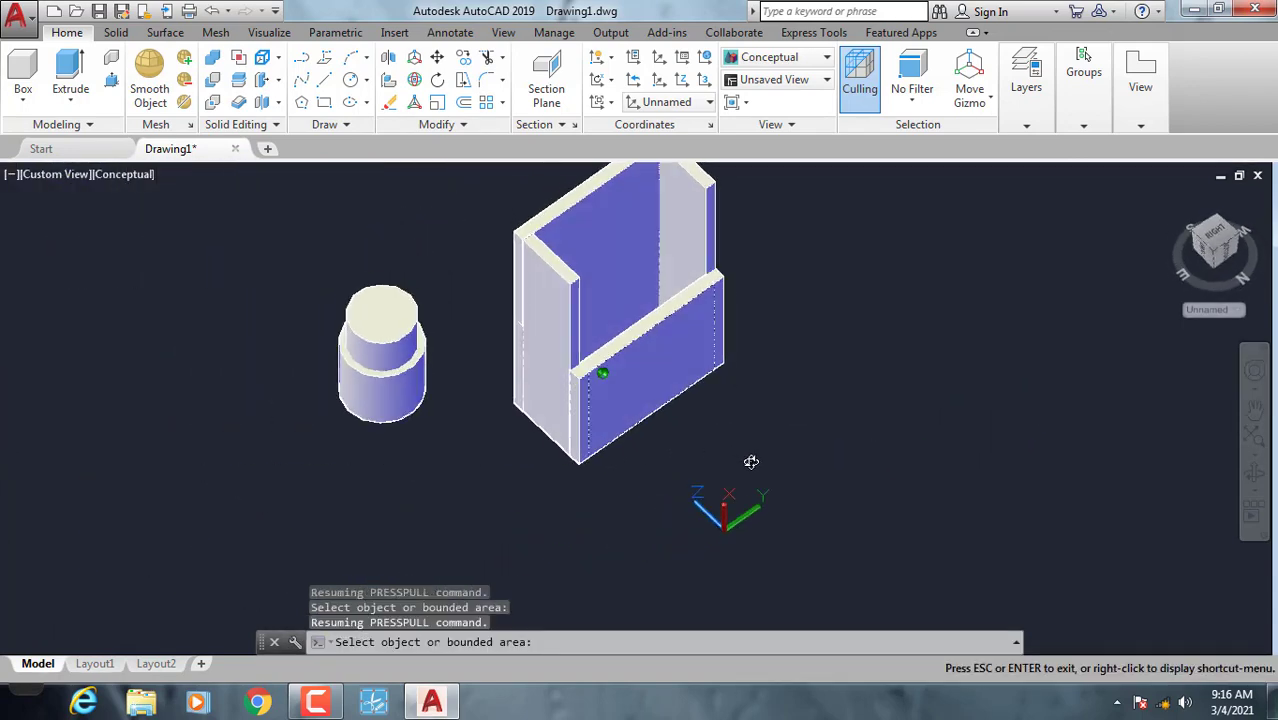
mouse_move(650, 382)
middle_mouse_down("shift")
mouse_move(627, 485)
mouse_move(579, 445)
mouse_move(530, 438)
middle_mouse_up("shift")
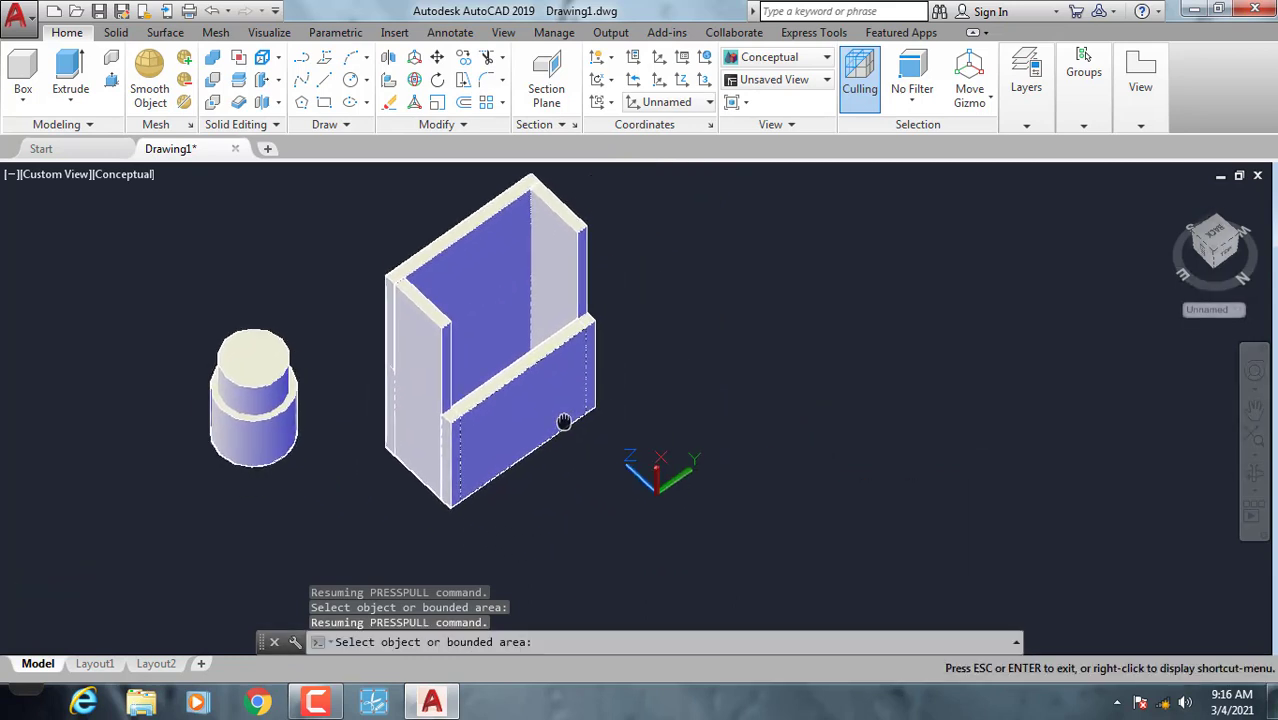
scroll(565, 422, "up", 2)
scroll(499, 420, "up", 3)
scroll(537, 397, "up", 2)
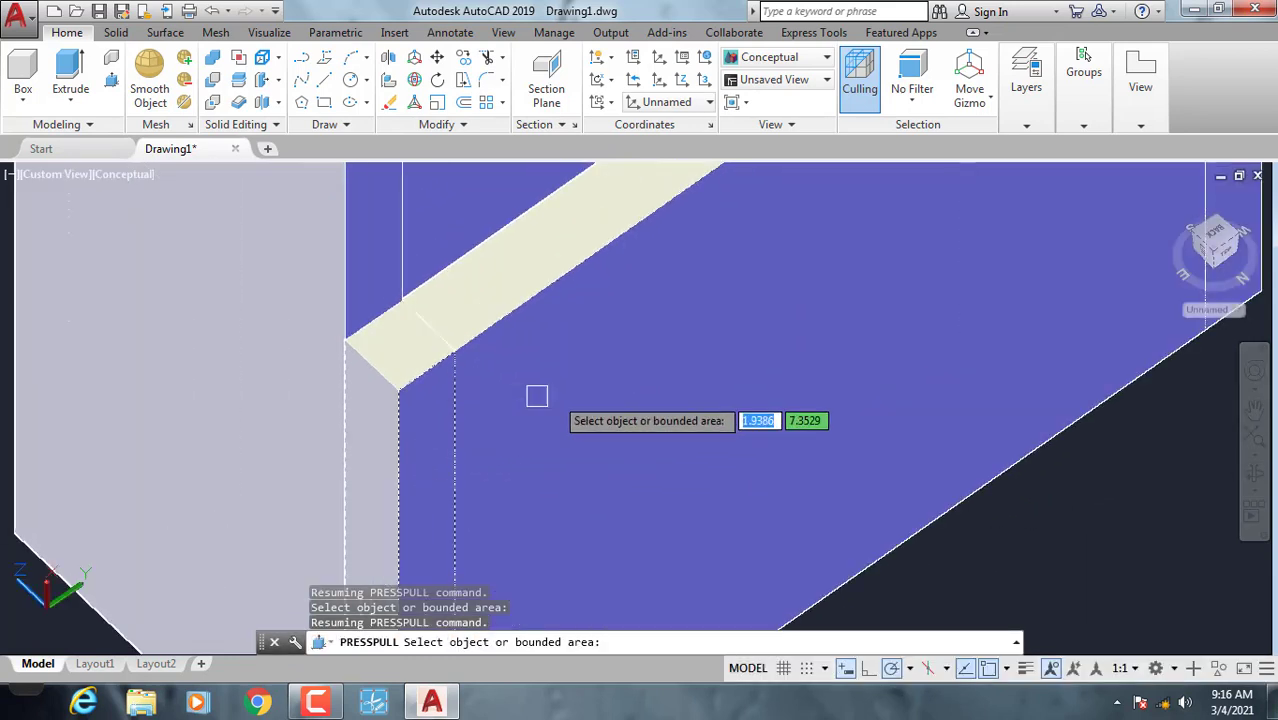
left_click(602, 343)
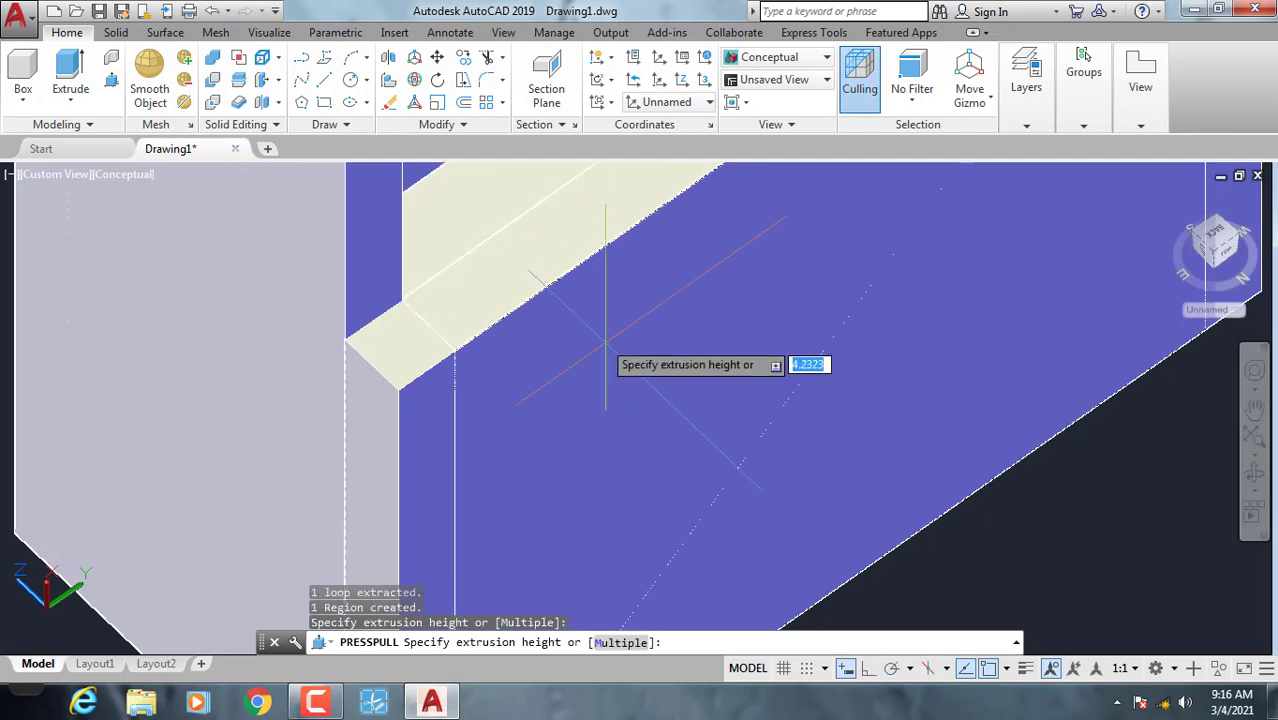
left_click(427, 320)
scroll(608, 400, "down", 4)
mouse_move(608, 400)
middle_mouse_down()
mouse_move(633, 491)
mouse_move(748, 553)
mouse_move(836, 516)
mouse_move(662, 505)
mouse_move(873, 531)
mouse_move(317, 509)
mouse_move(661, 509)
middle_mouse_up()
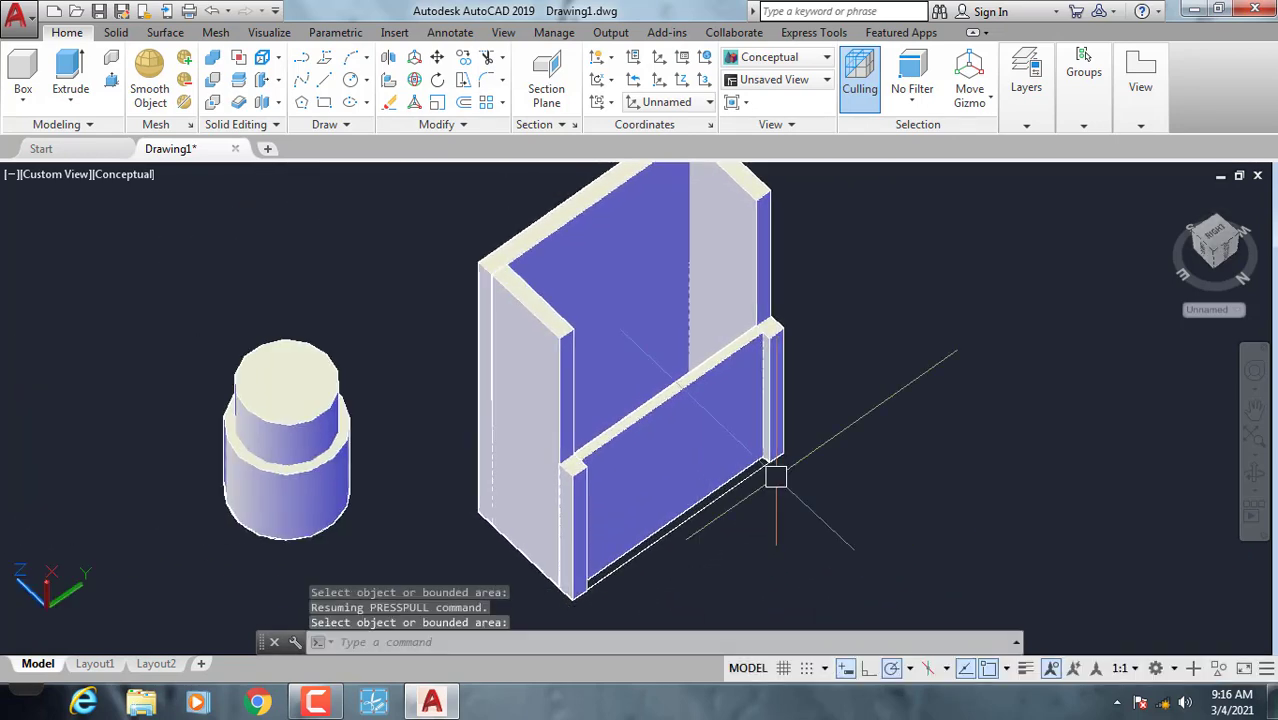
middle_click_drag(452, 424, 795, 427)
key("Escape")
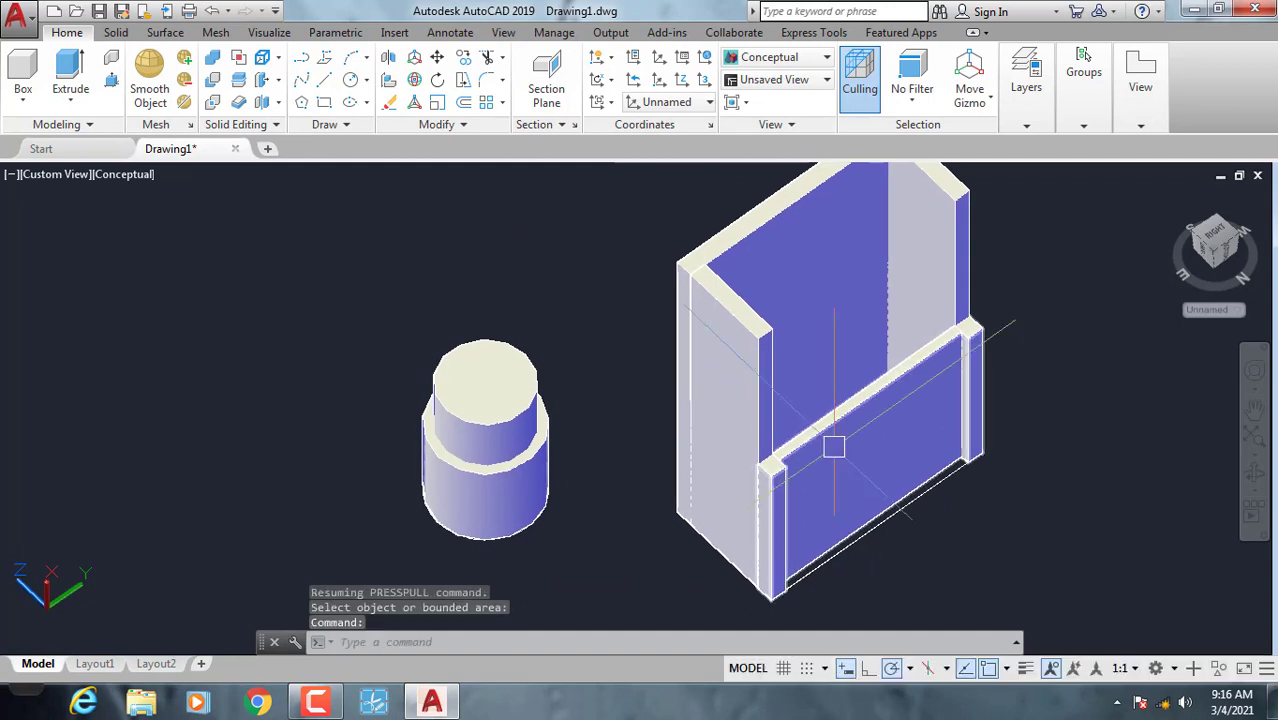
Window-select the box and cylinder and erase them with E.
mouse_move(824, 470)
middle_mouse_down("shift")
mouse_move(737, 484)
mouse_move(528, 462)
middle_mouse_up("shift")
scroll(723, 483, "down", 3)
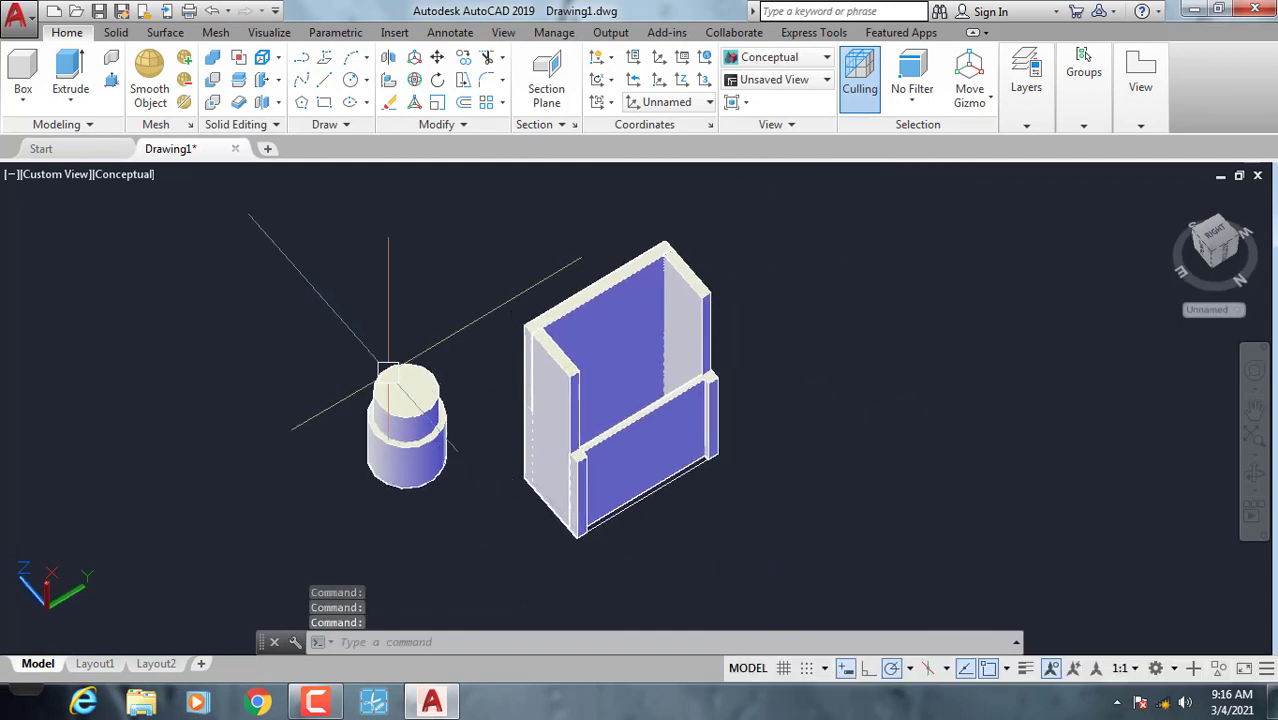
left_click(291, 224)
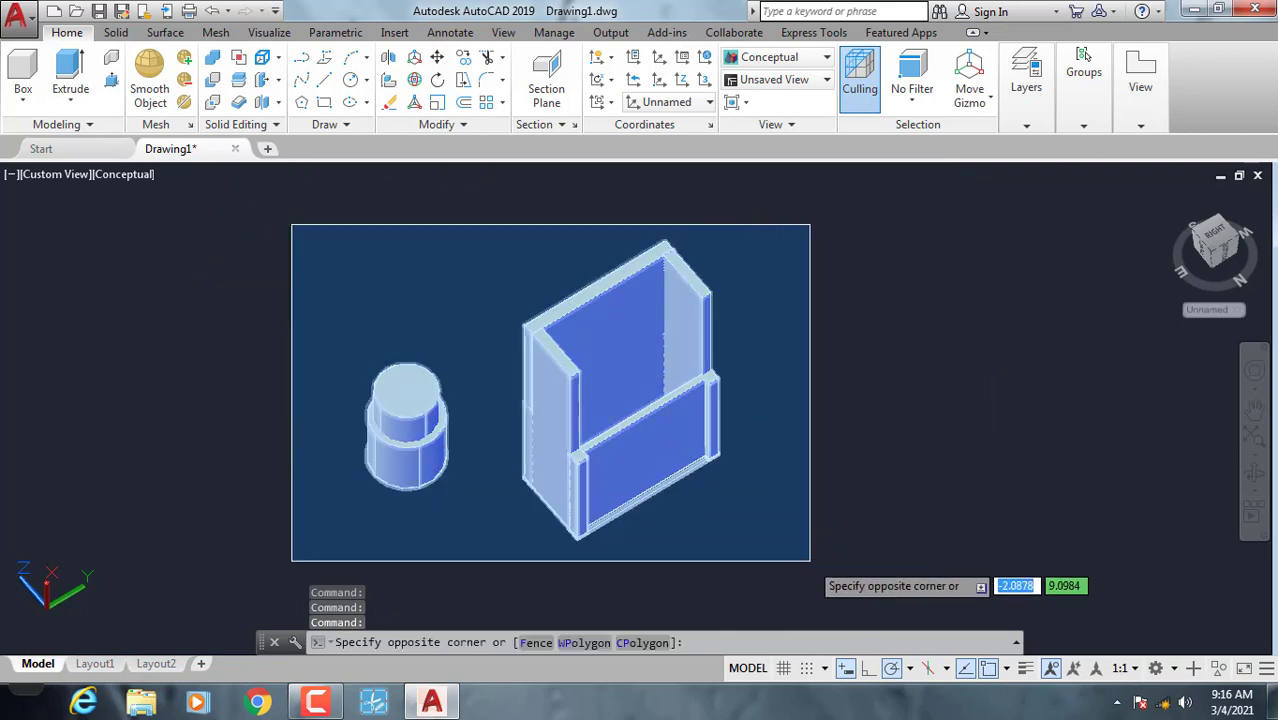
left_click(806, 561)
type("e")
key("Return")
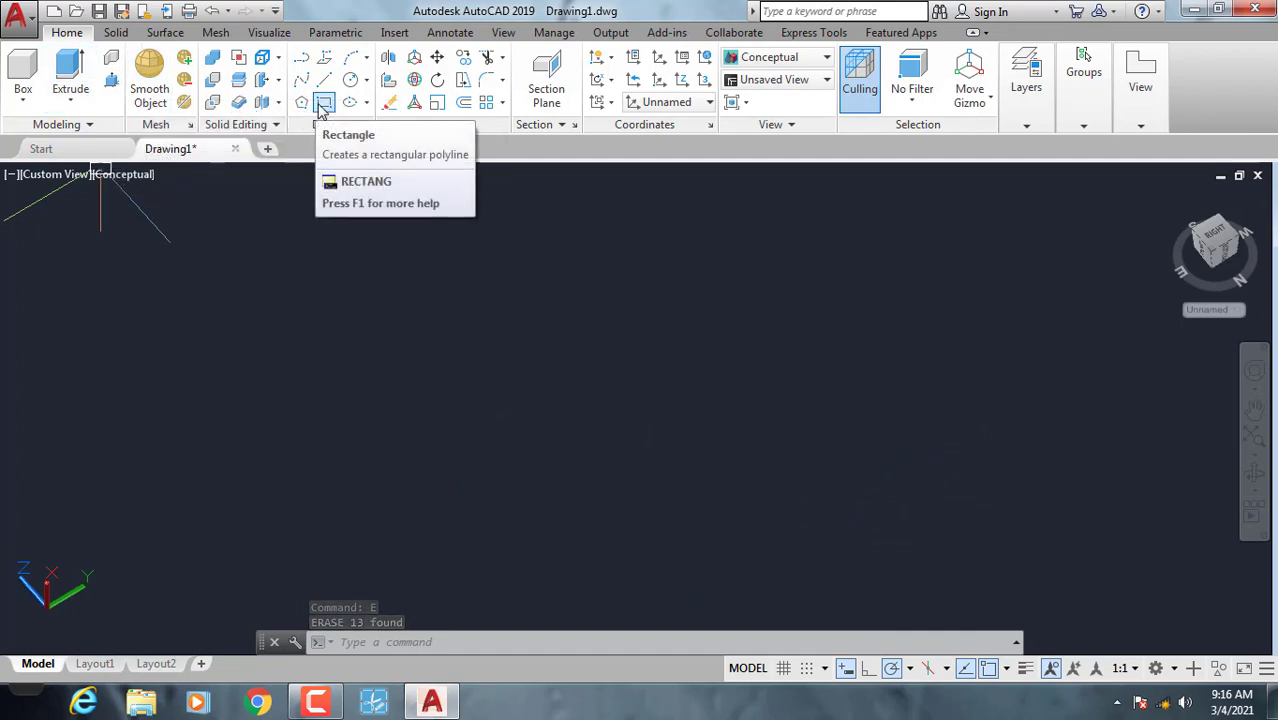
Reset the UCS to World.
left_click(323, 104)
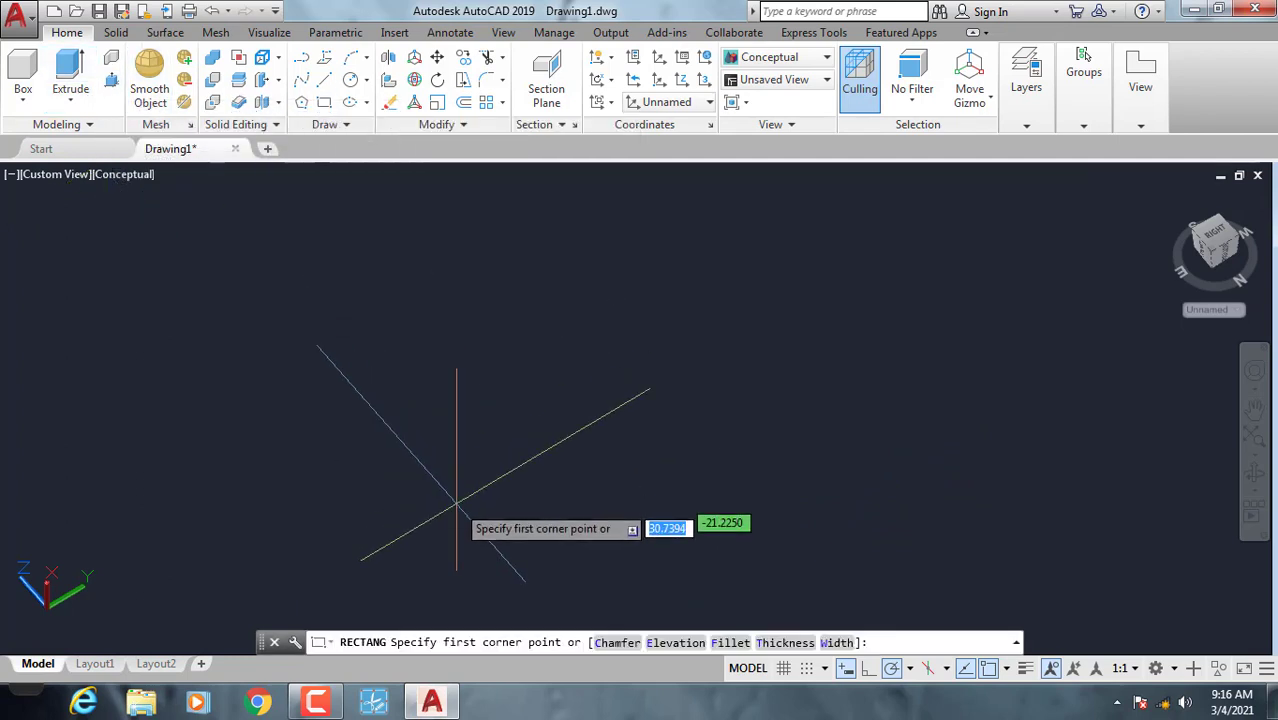
key("Escape")
type("ucs")
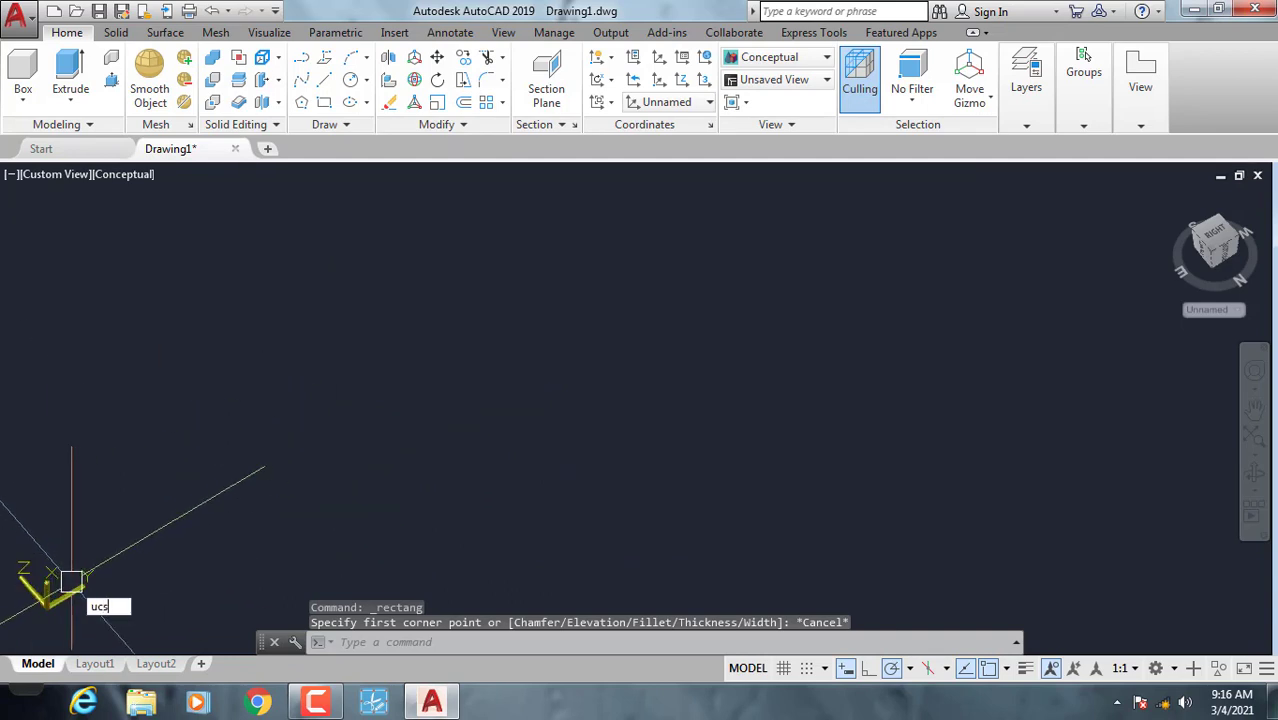
key("Return")
key("Return")
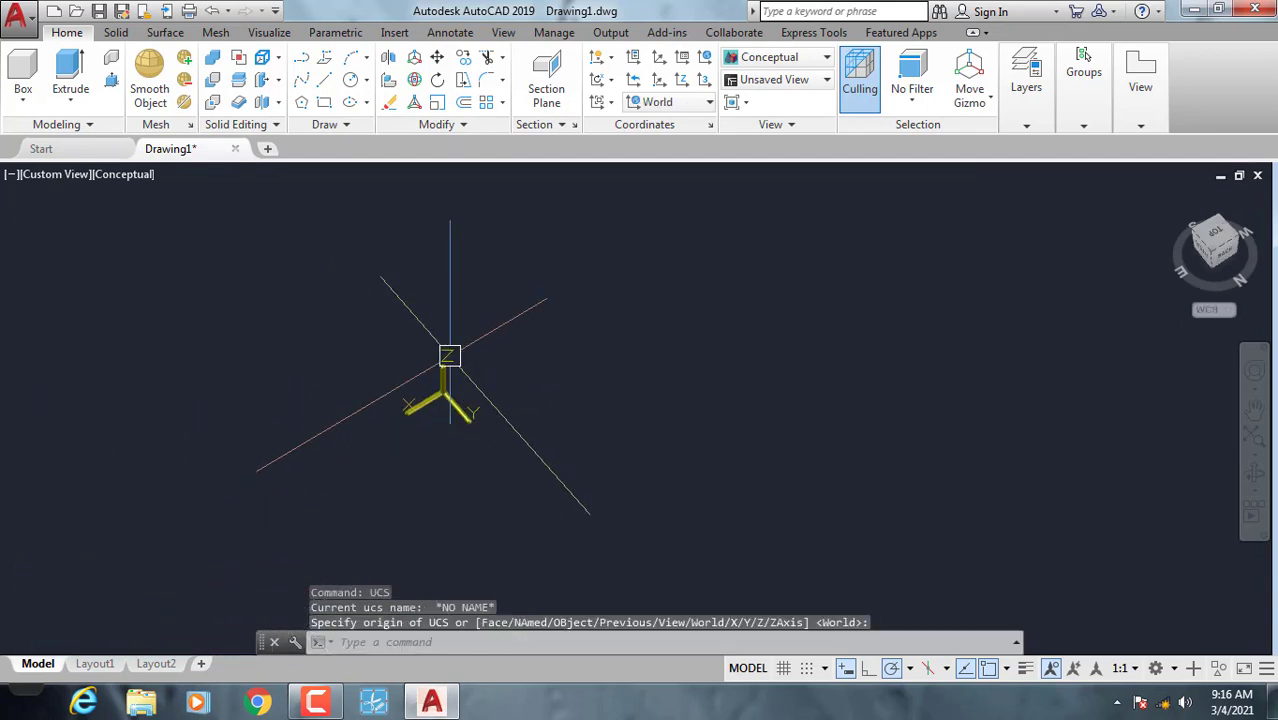
key("Return")
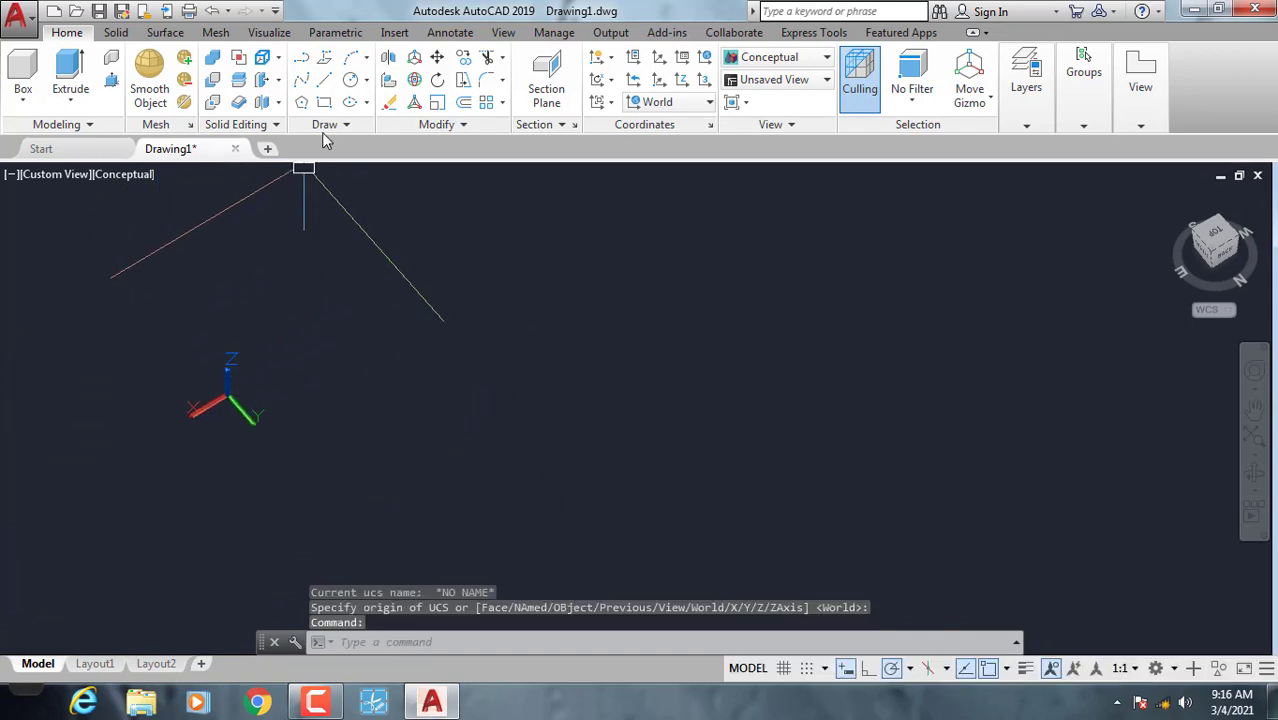
Switch the viewport to the Top preset view.
left_click(325, 105)
left_click(577, 516)
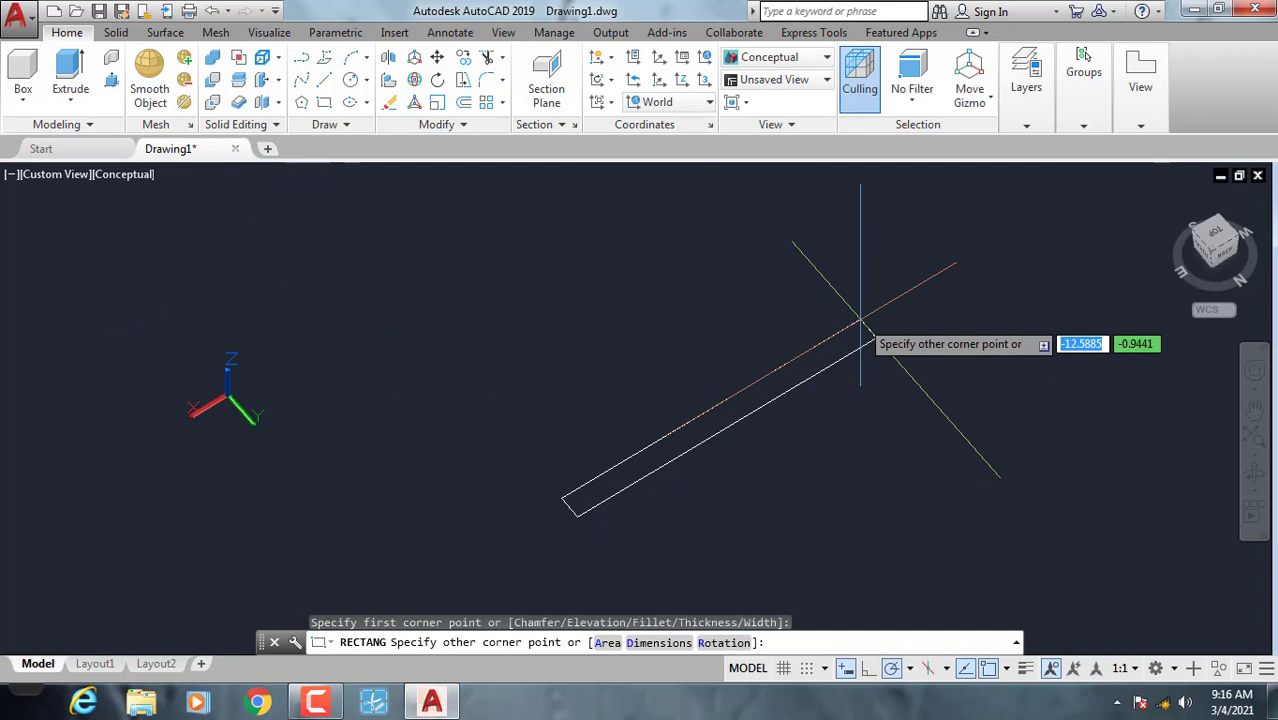
key("Escape")
left_click(61, 174)
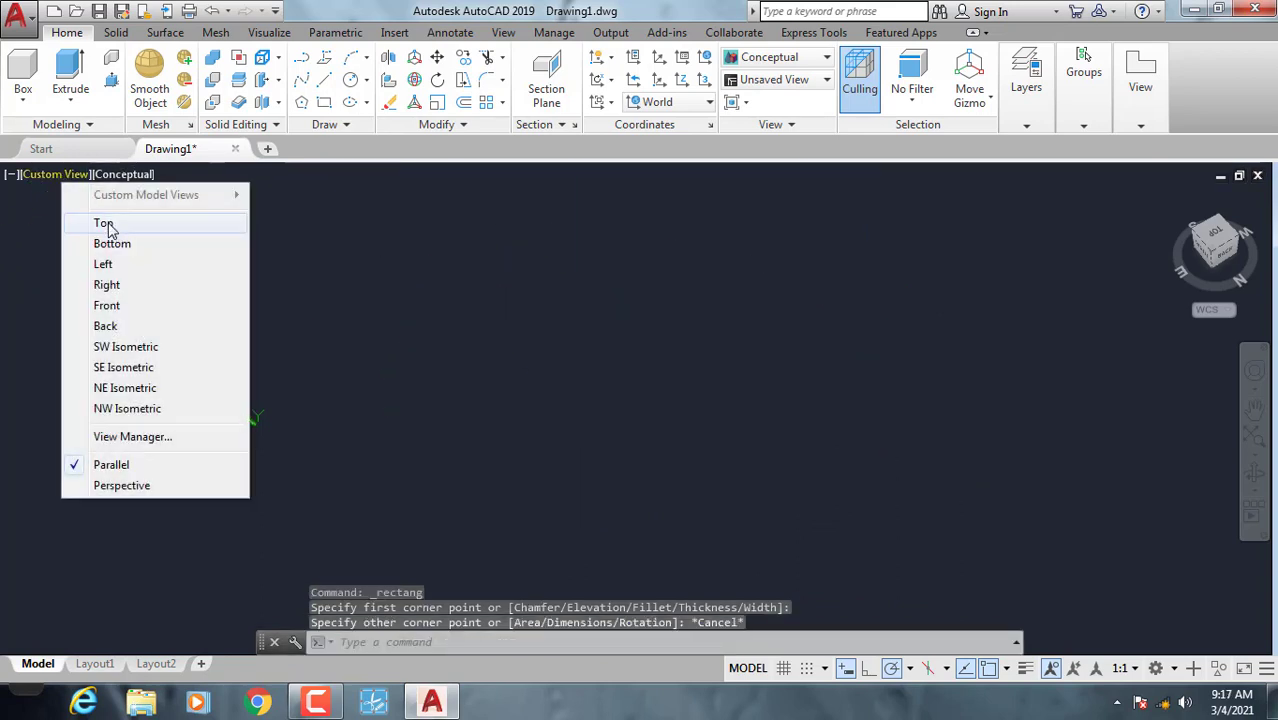
left_click(104, 223)
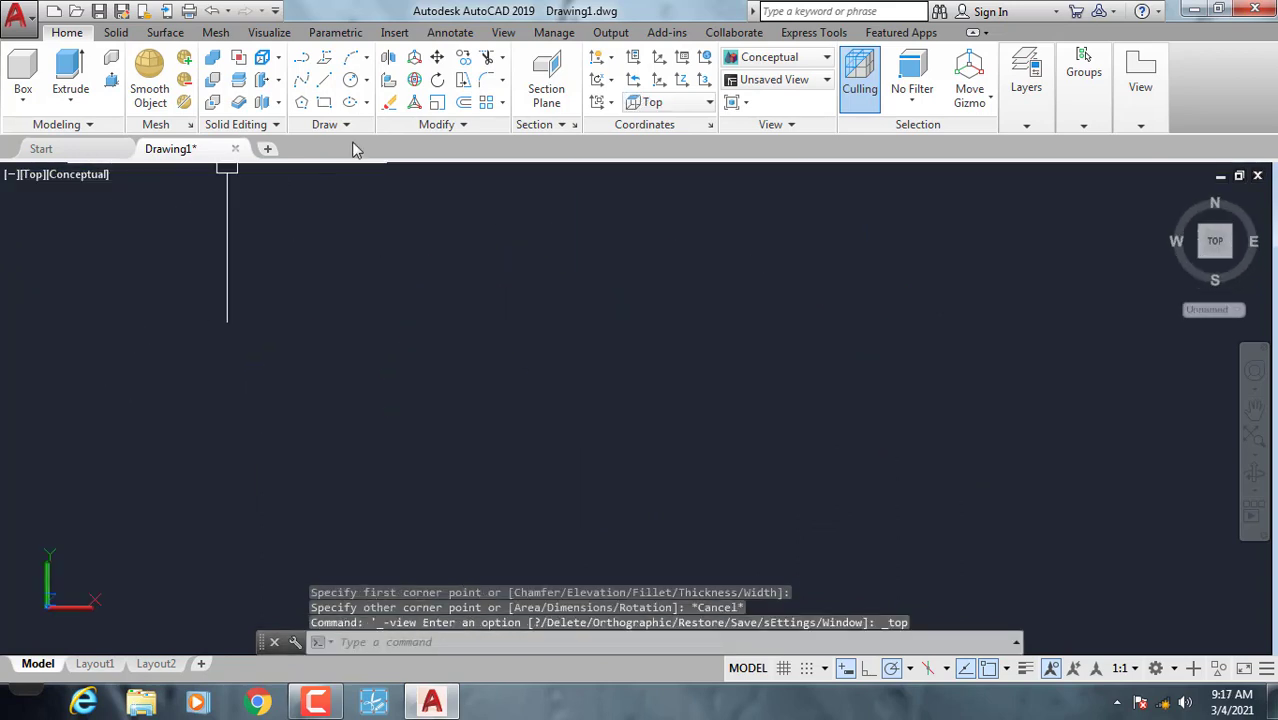
Draw a 300 by 15 rectangle as the first wall strip.
left_click(323, 104)
left_click(420, 495)
type("15")
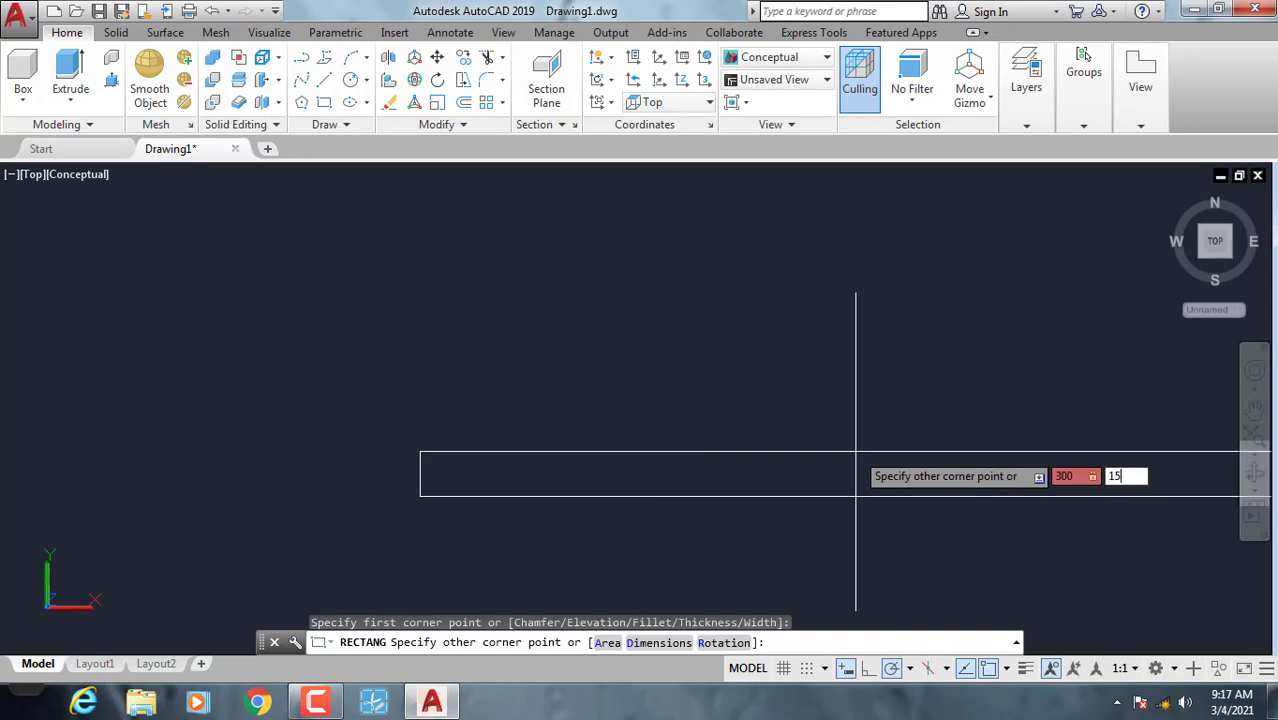
key("Return")
scroll(824, 451, "down", 3)
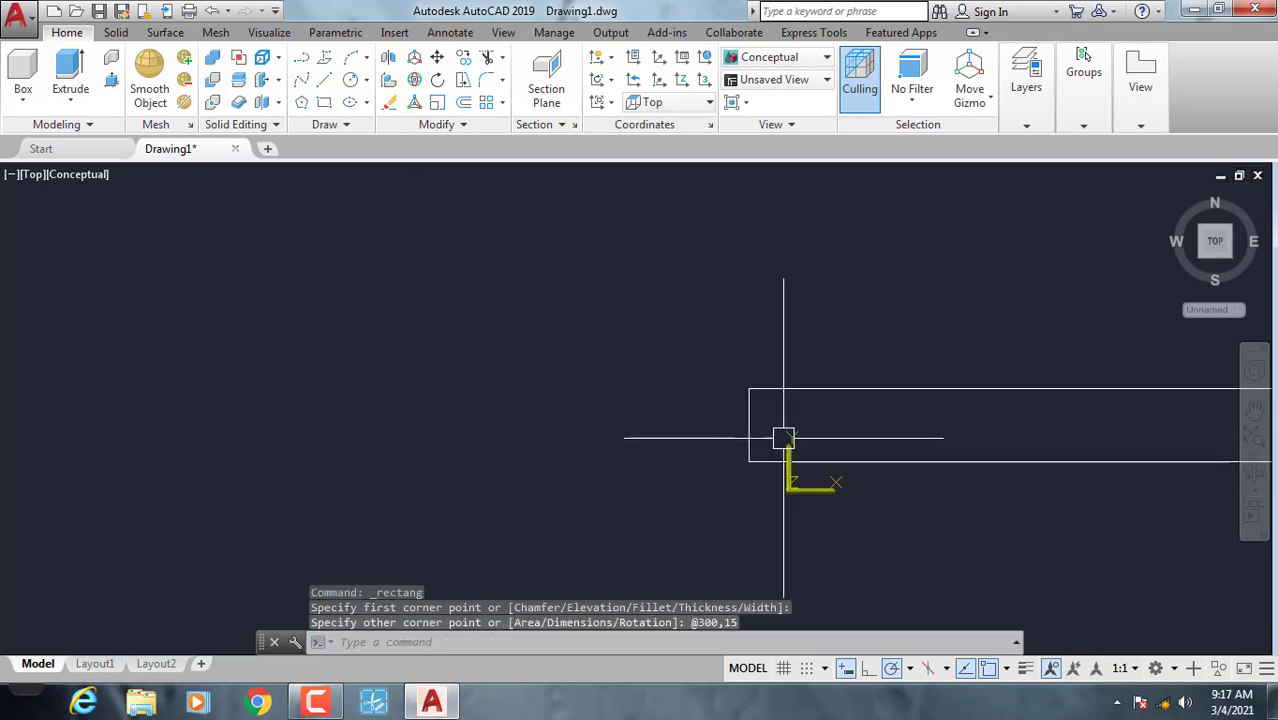
mouse_move(600, 420)
middle_mouse_down()
mouse_move(382, 382)
mouse_move(453, 491)
middle_mouse_up()
scroll(419, 396, "up", 2)
key("Escape")
Move the 300 by 15 strip to a new position with M.
left_click(613, 513)
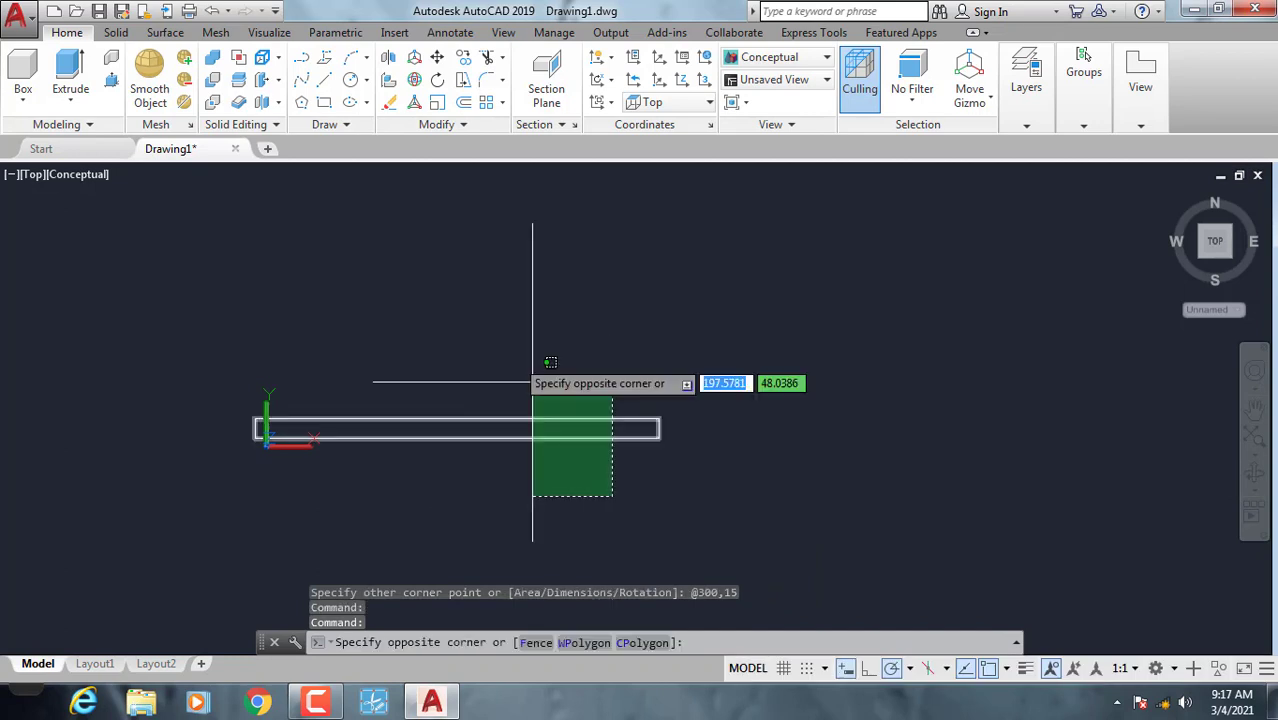
left_click(496, 331)
type("m")
key("Return")
left_click(494, 331)
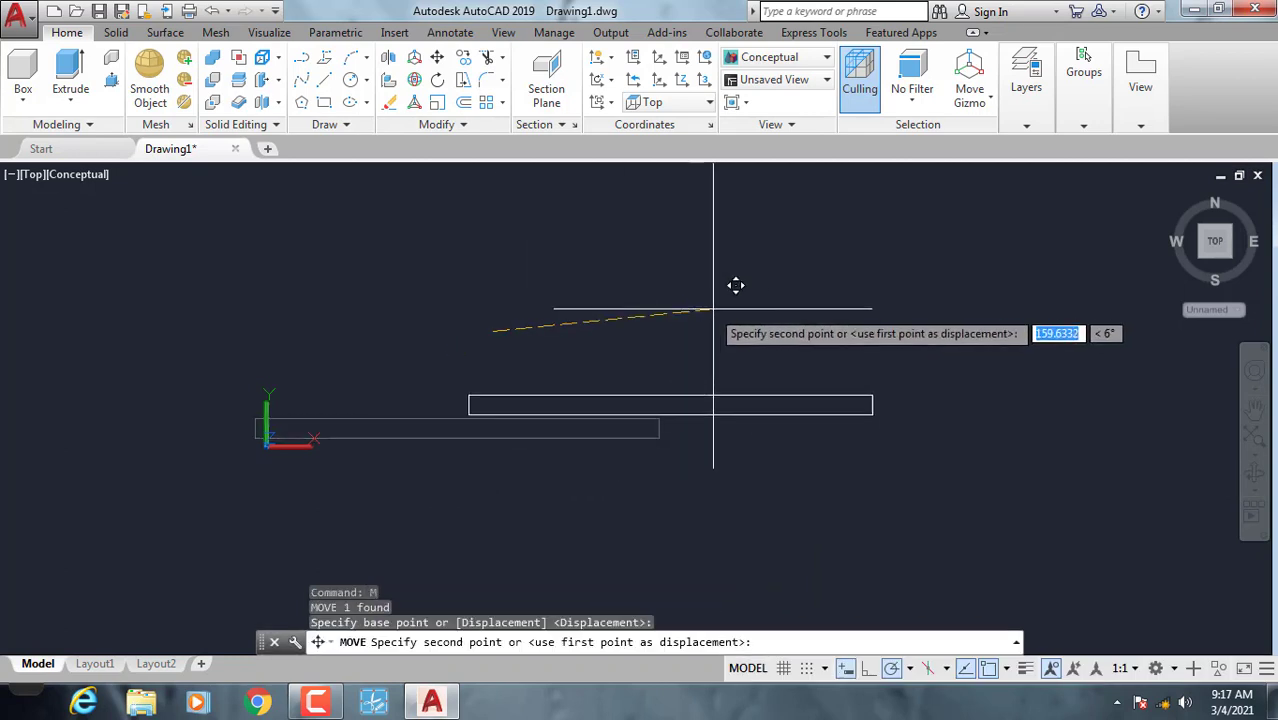
left_click(742, 307)
Rotate a copy of the strip about its right corner into a vertical wall strip.
left_click(856, 491)
left_click(747, 359)
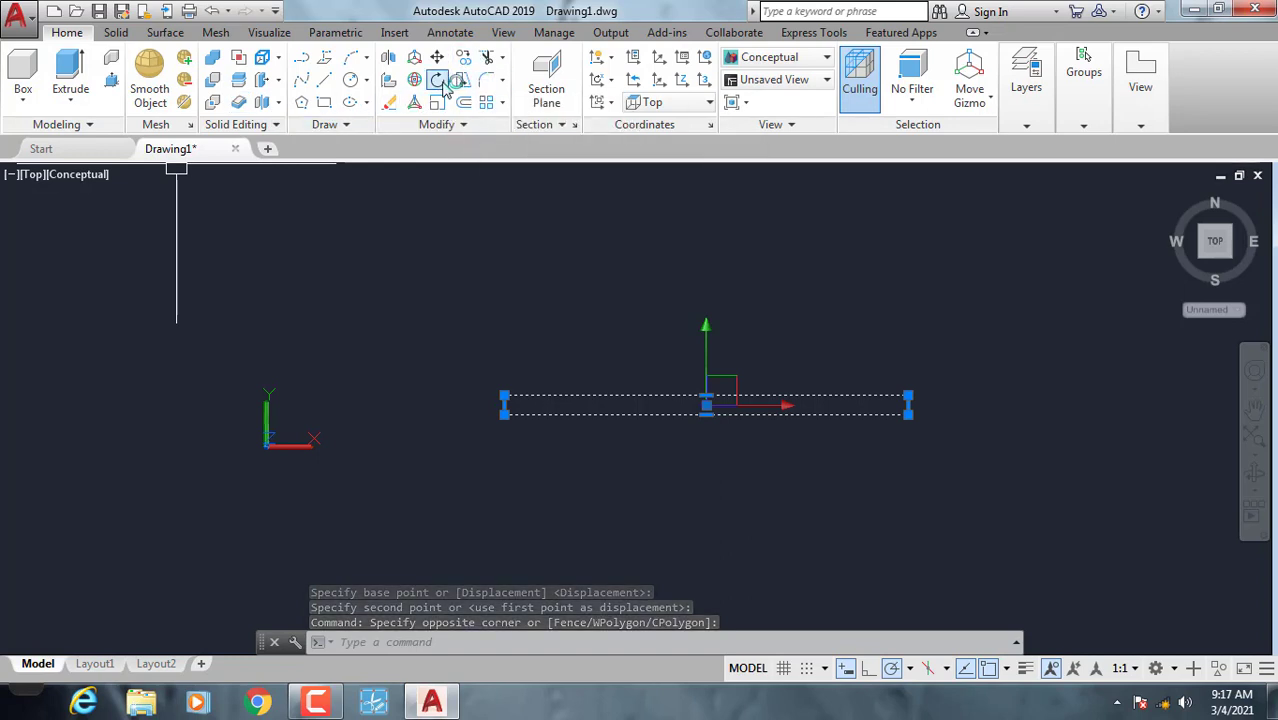
left_click(439, 81)
left_click(908, 413)
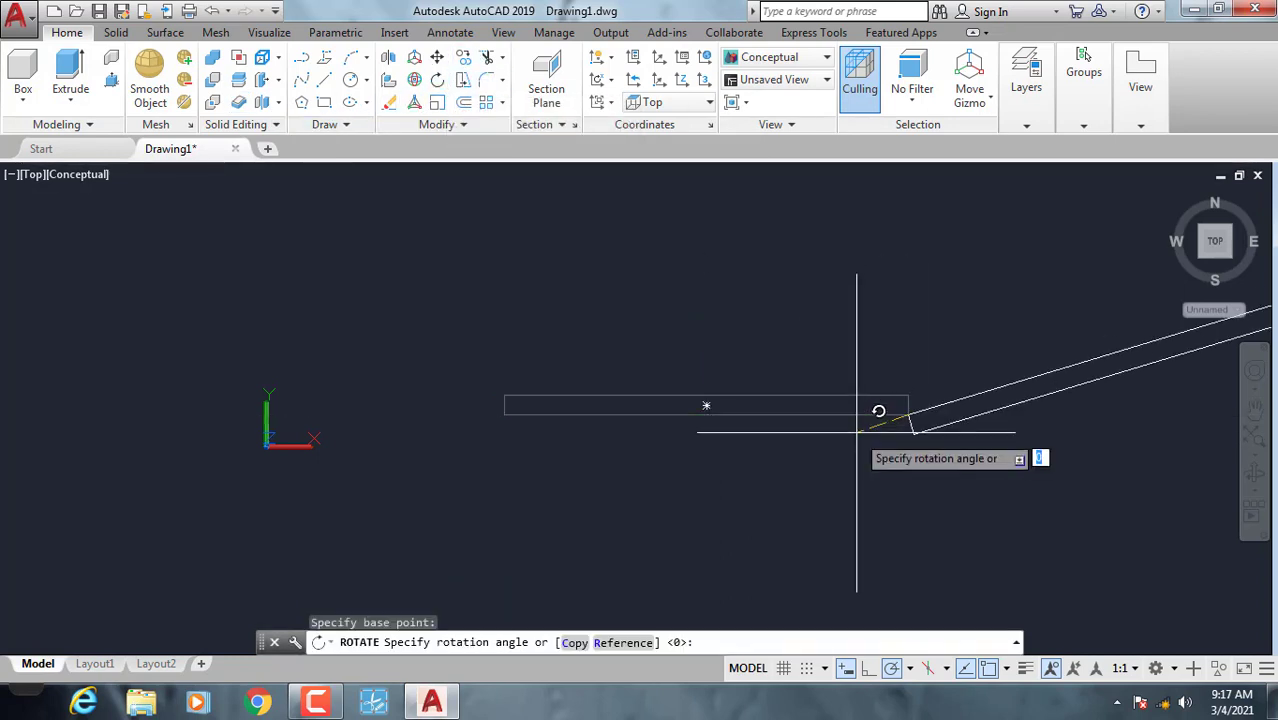
left_click(575, 642)
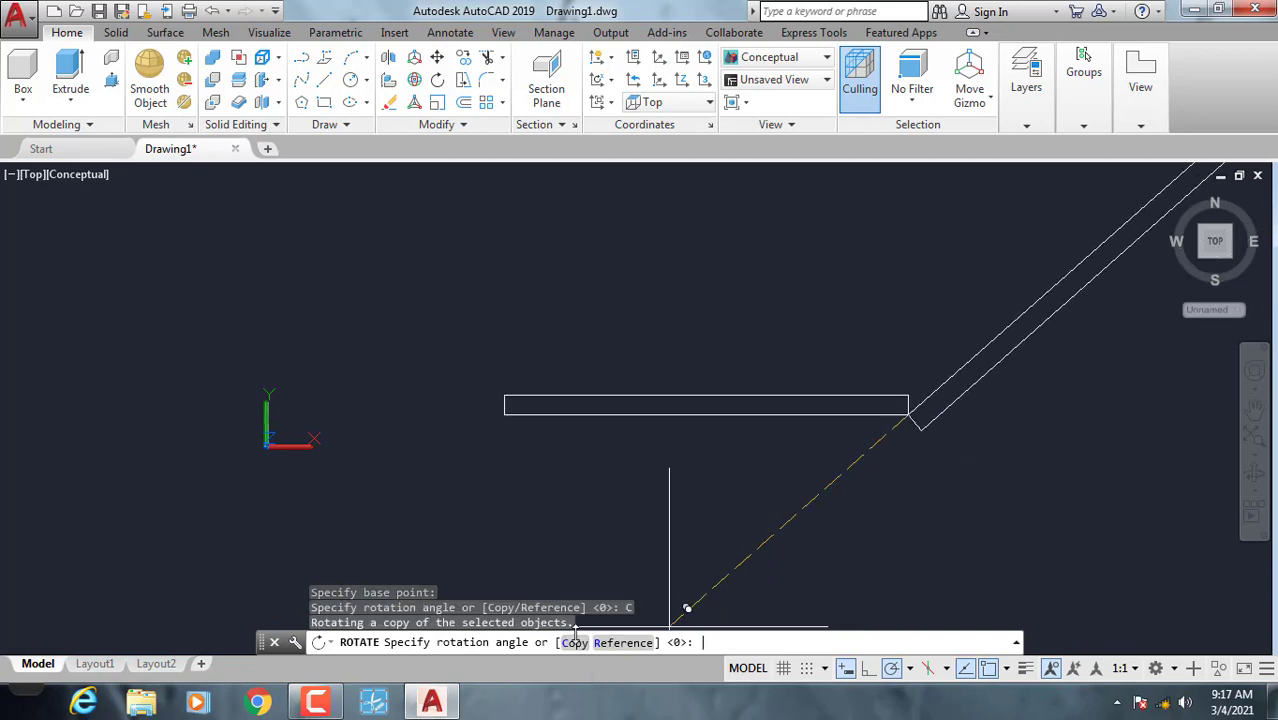
left_click(908, 474)
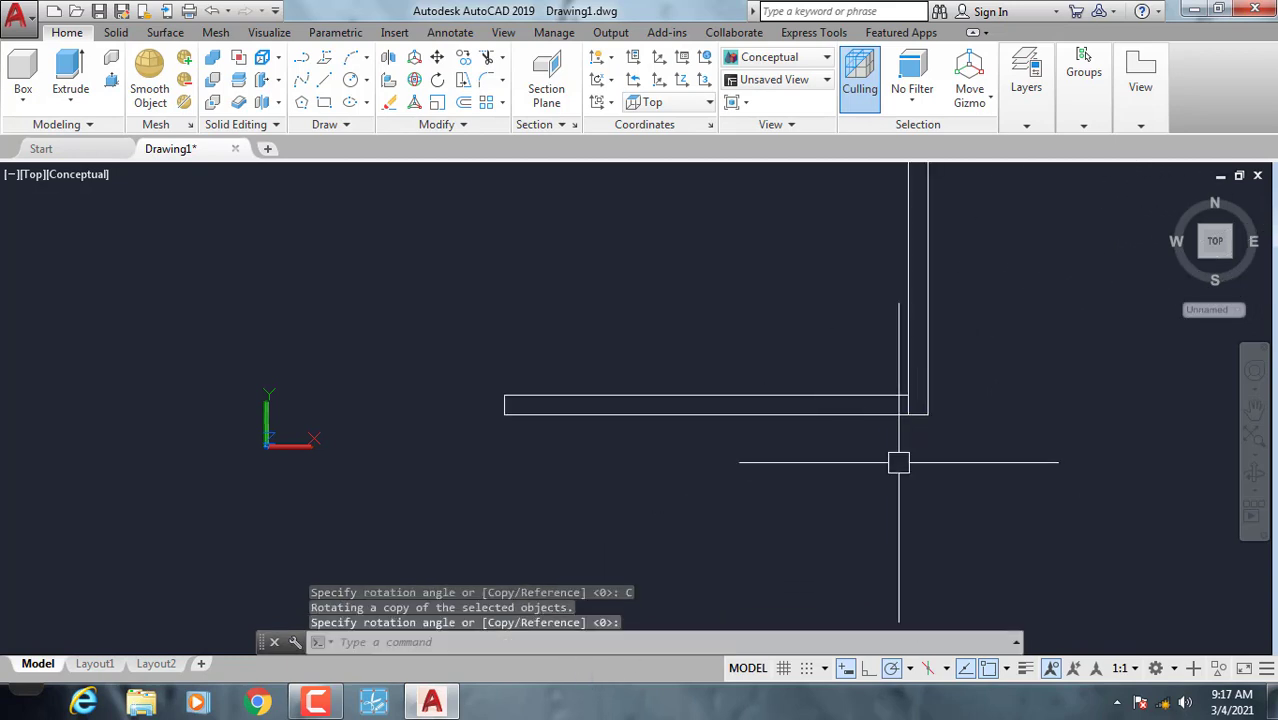
scroll(915, 359, "up", 2)
scroll(912, 408, "down", 4)
scroll(1073, 207, "up", 2)
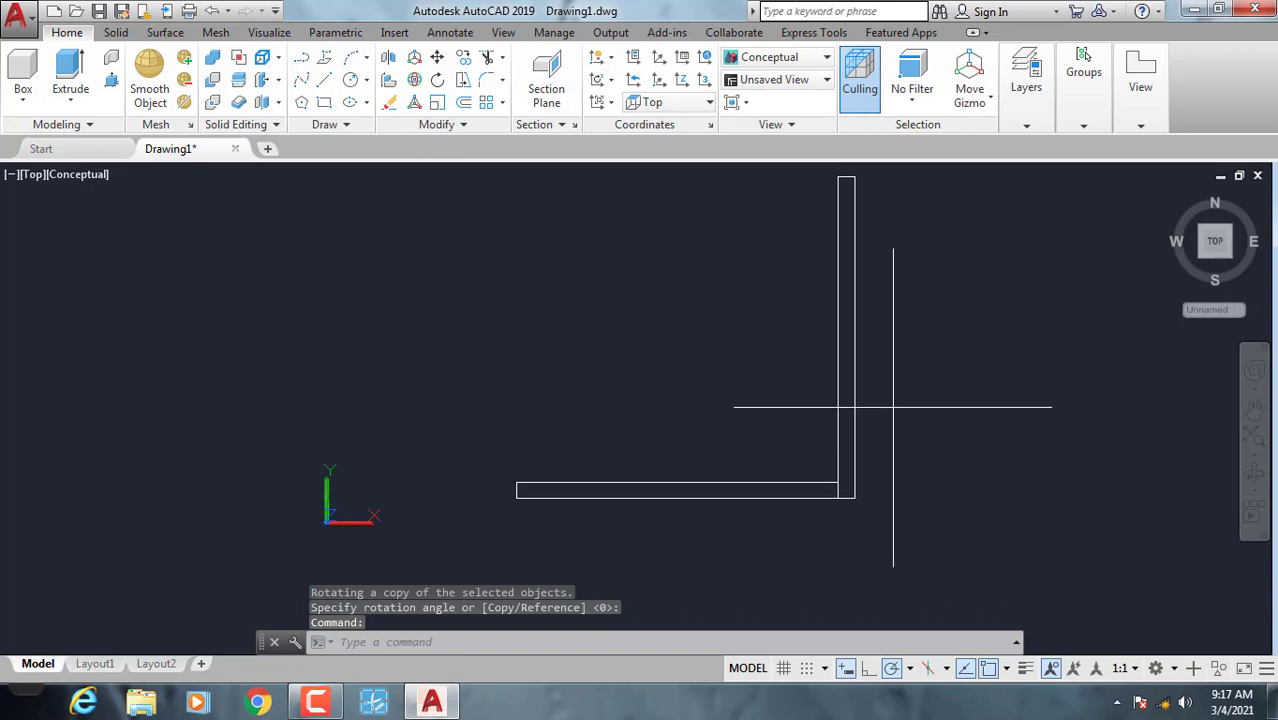
Mirror the vertical strip to create the opposite side wall.
left_click_drag(893, 407, 818, 361)
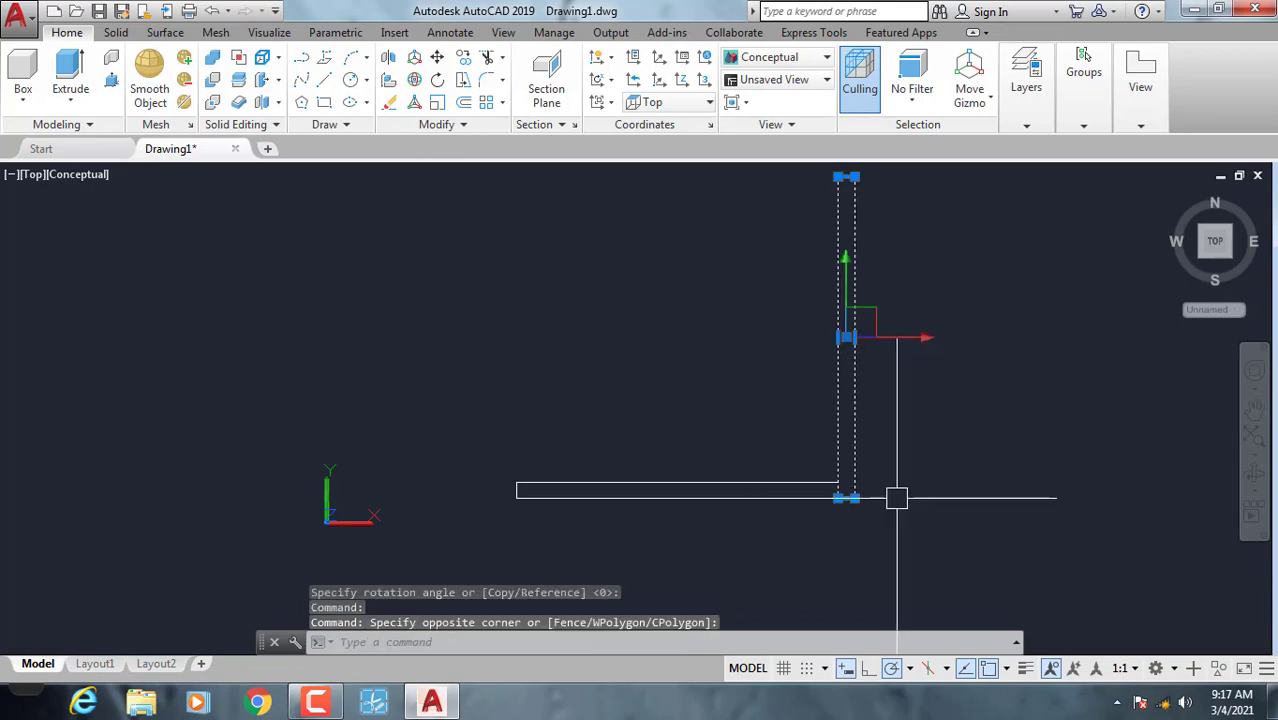
type("mi")
key("Return")
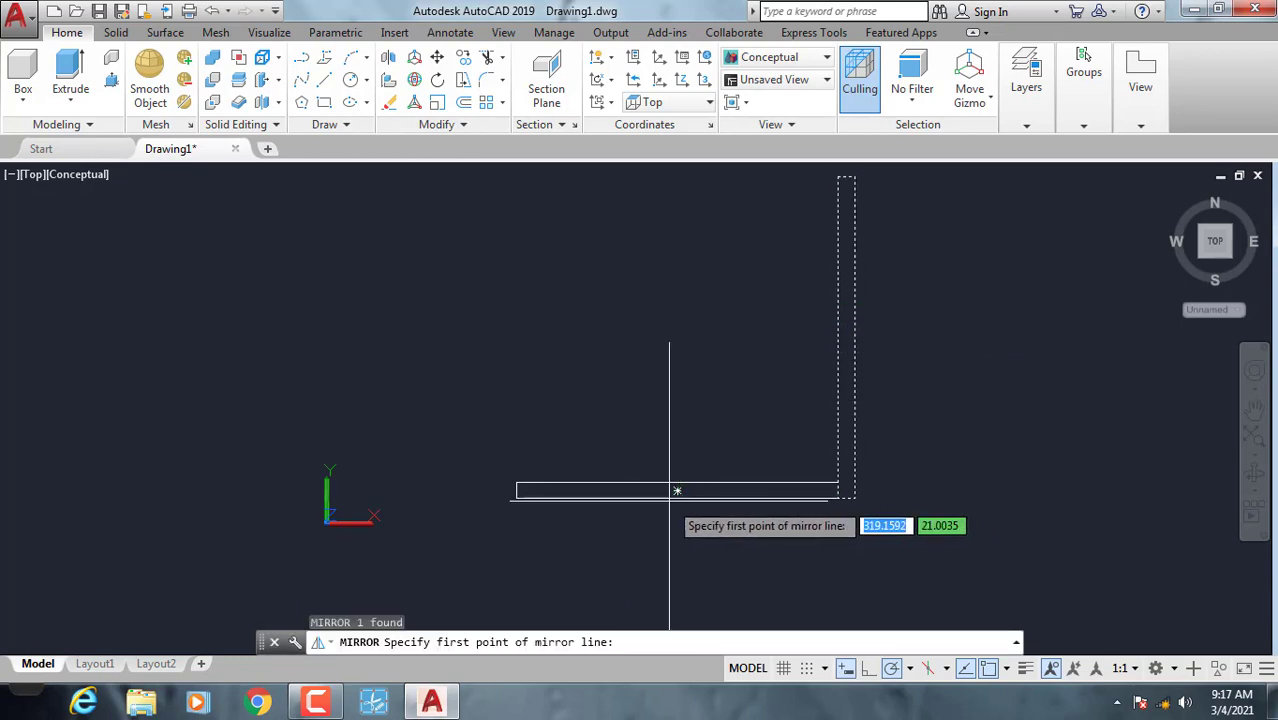
left_click(677, 491)
left_click(682, 395)
key("Return")
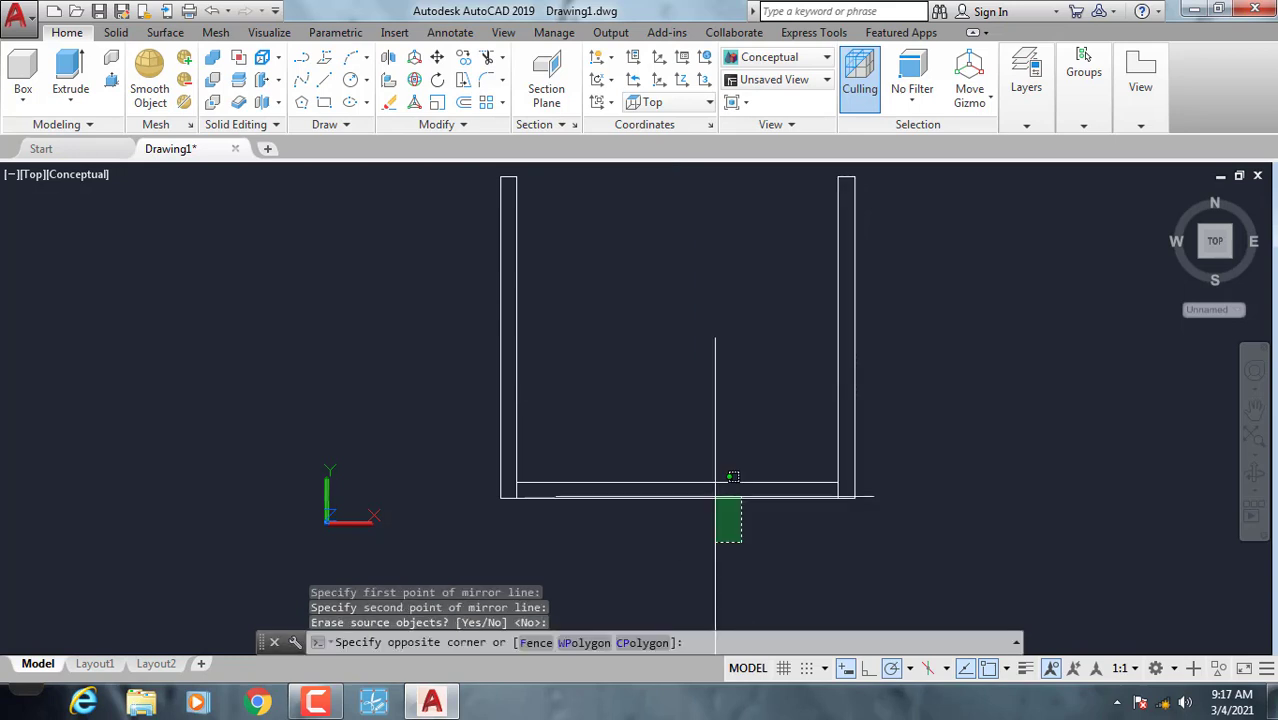
Mirror the bottom strip across the plan's mid-height to cap the top of the square.
left_click(715, 496)
key("Return")
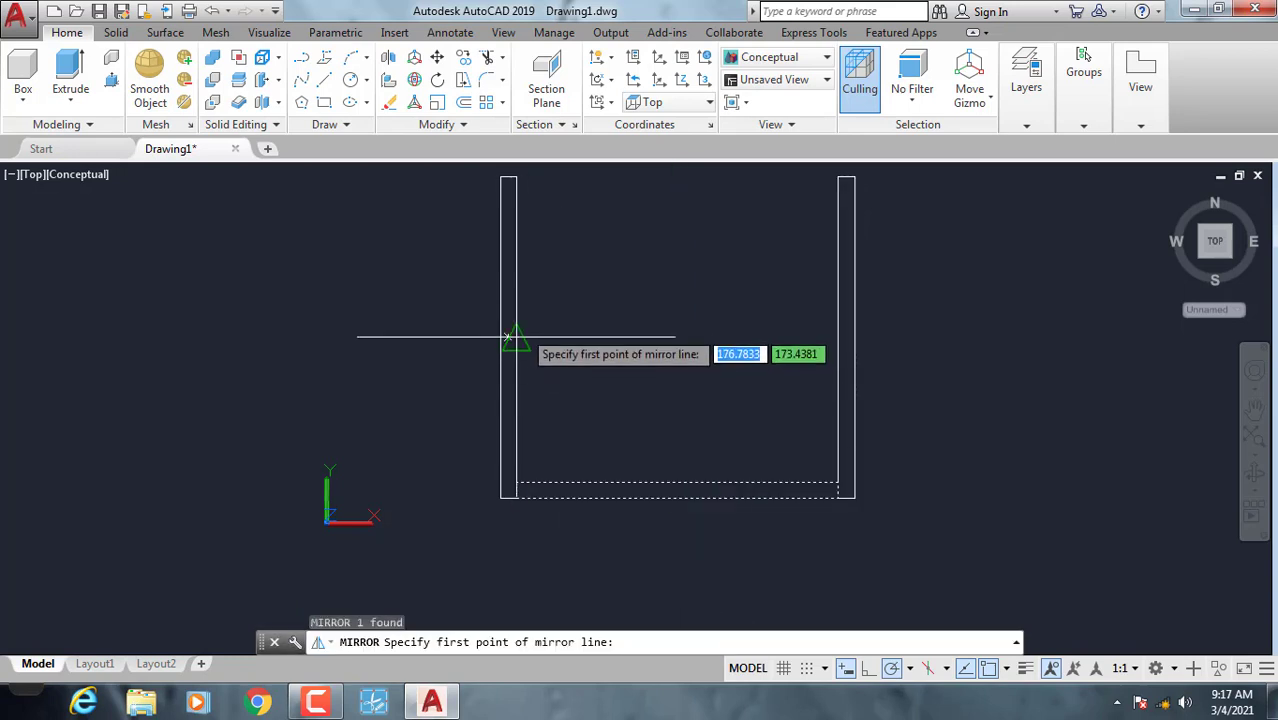
left_click(509, 336)
left_click(846, 336)
key("Escape")
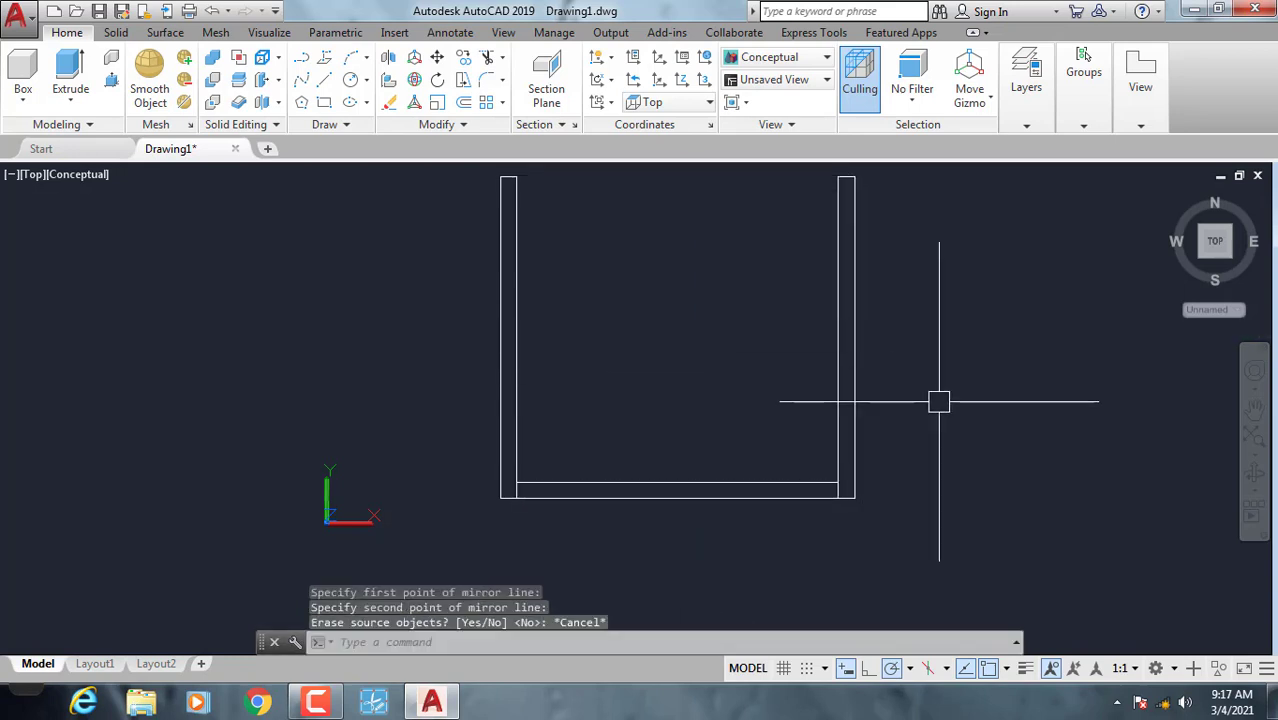
left_click(612, 409)
type("m")
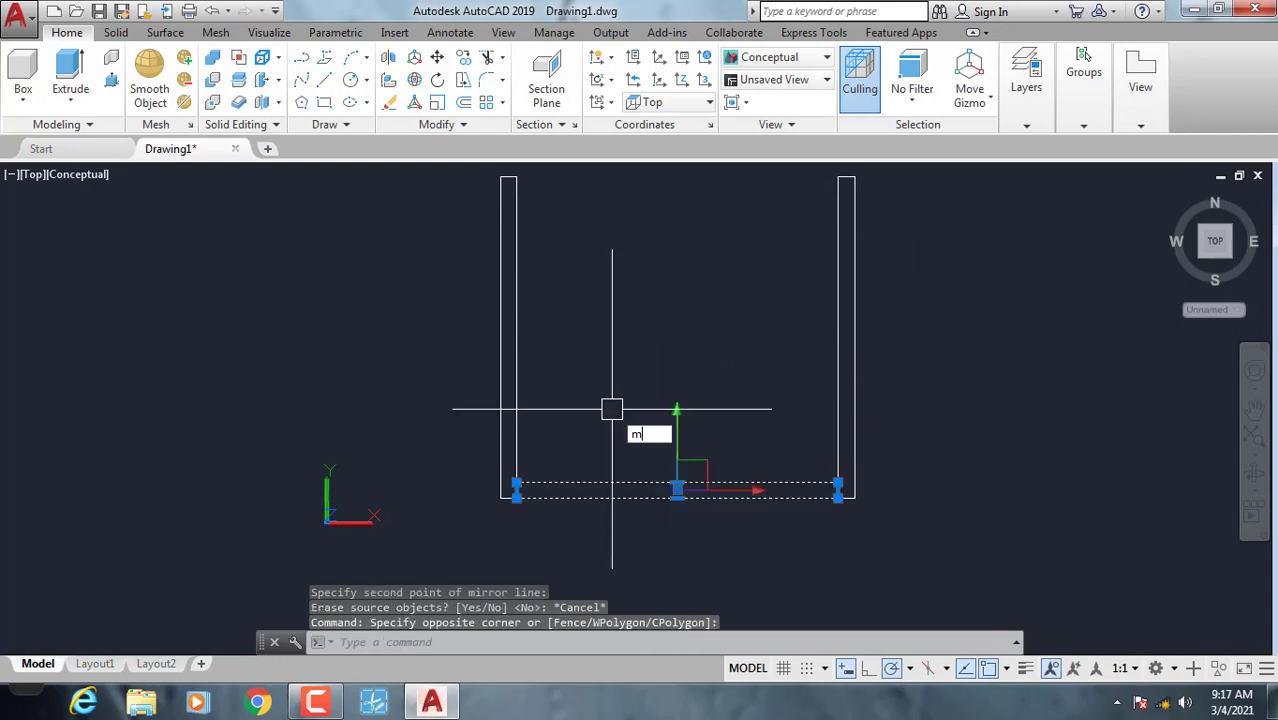
type("i")
key("Return")
left_click(509, 336)
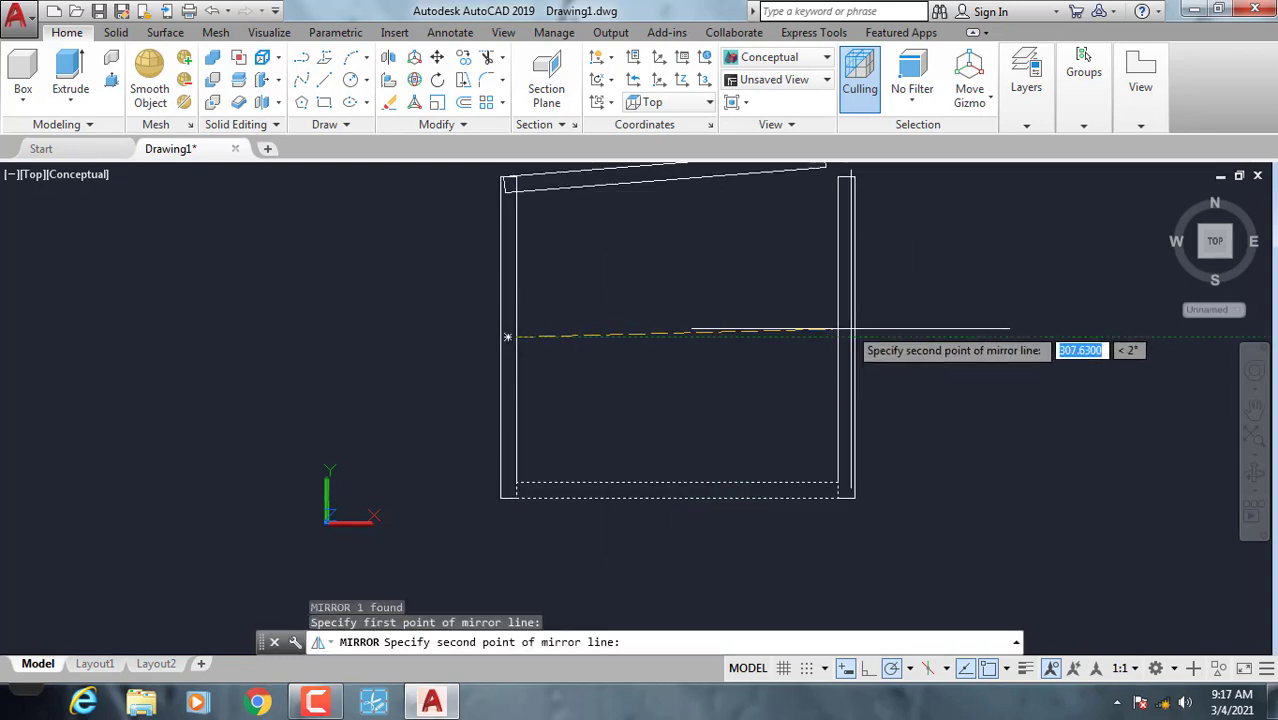
left_click(847, 337)
key("Return")
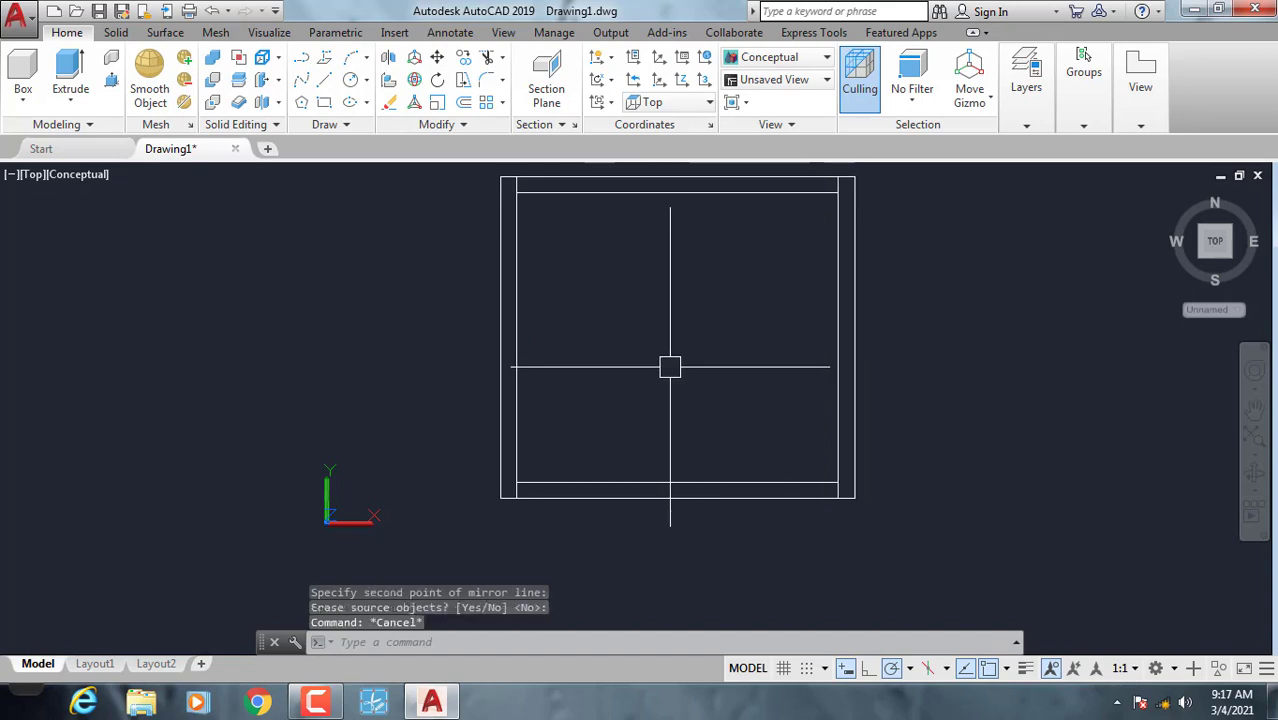
Start TRIM and zoom in to inspect the square plan's wall corners.
type("tr")
key("Return")
key("Return")
scroll(850, 200, "up", 3)
middle_click_drag(850, 200, 849, 325)
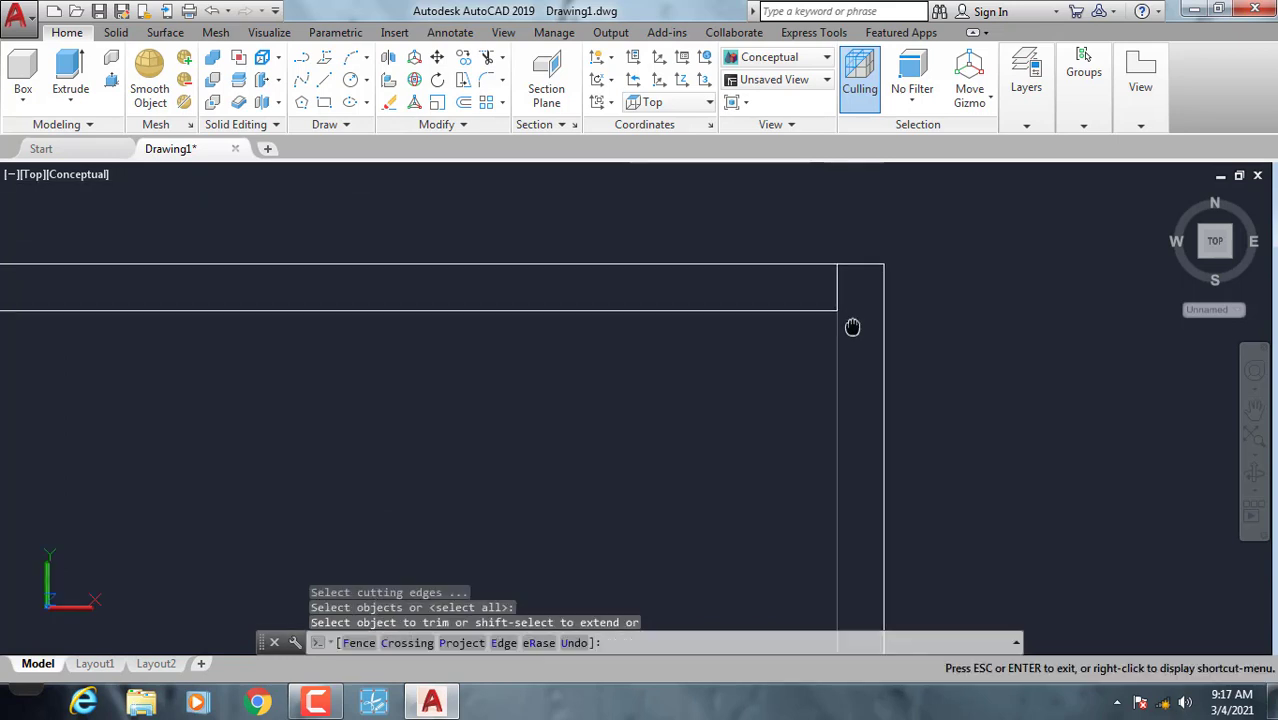
scroll(940, 330, "down", 3)
mouse_move(940, 330)
middle_mouse_down()
mouse_move(913, 341)
mouse_move(805, 280)
middle_mouse_up()
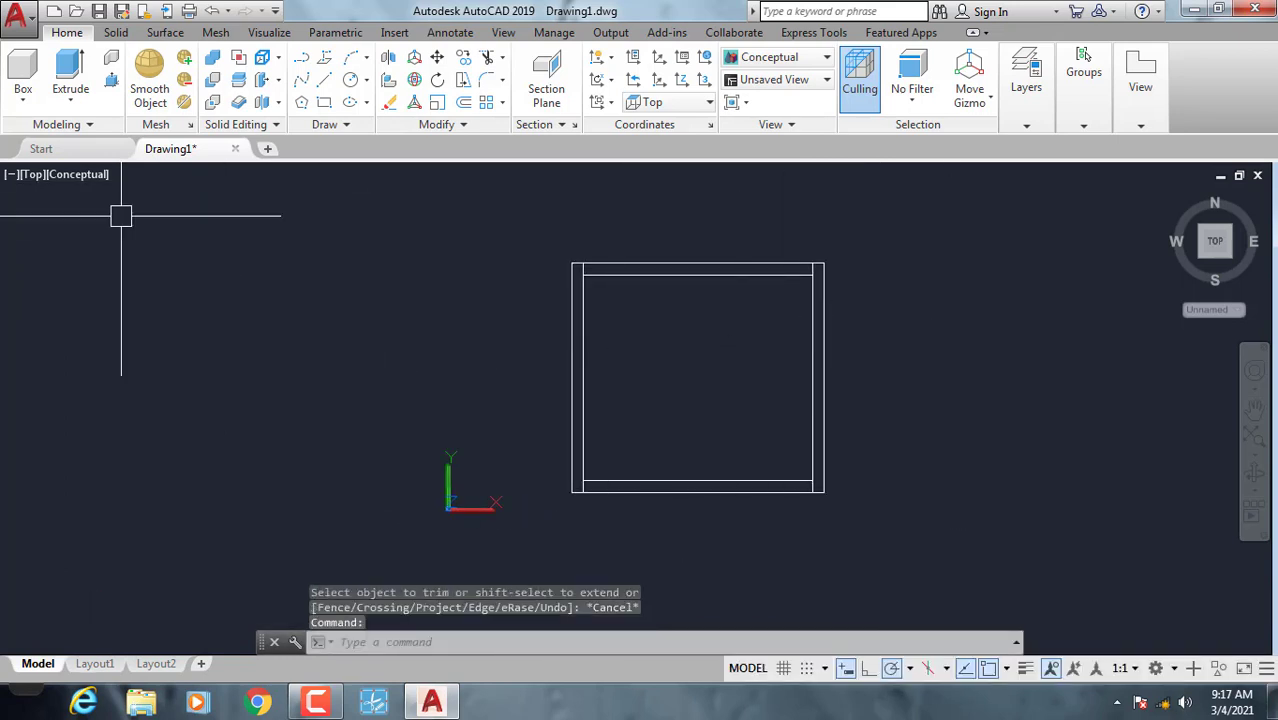
Switch to SW Isometric and press-pull the back-right strip up to 250.
left_click(32, 175)
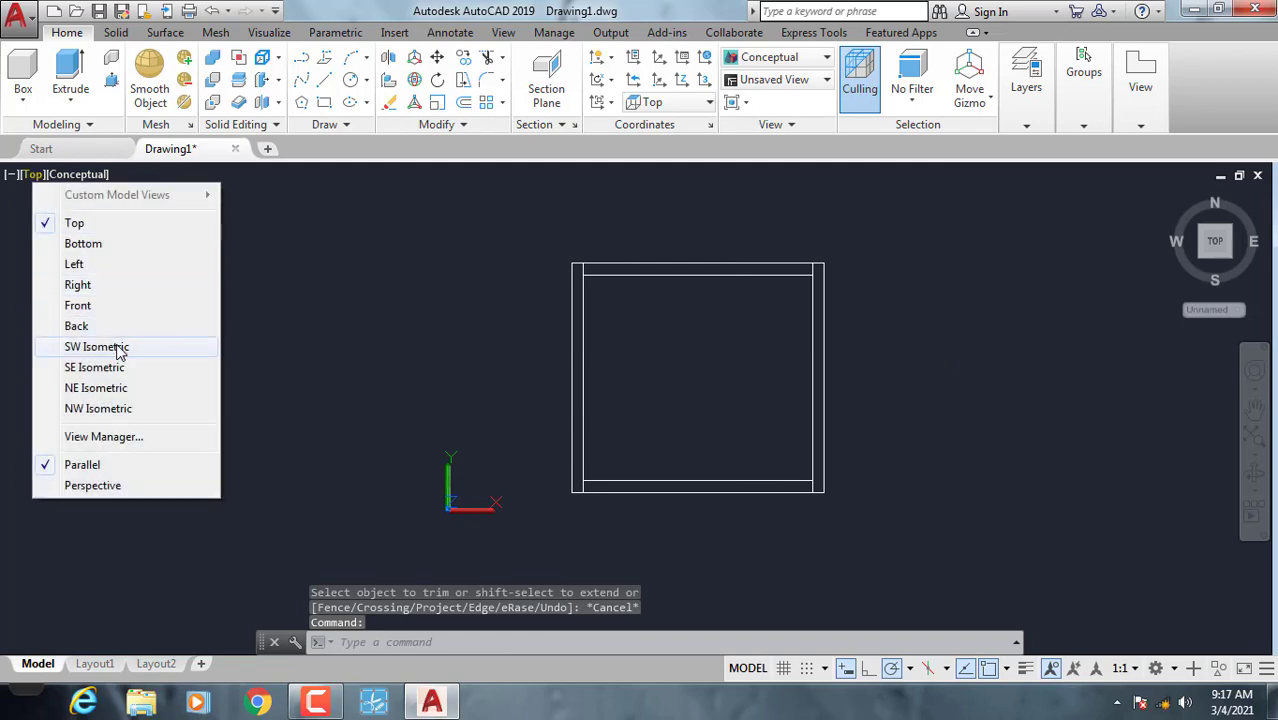
left_click(118, 350)
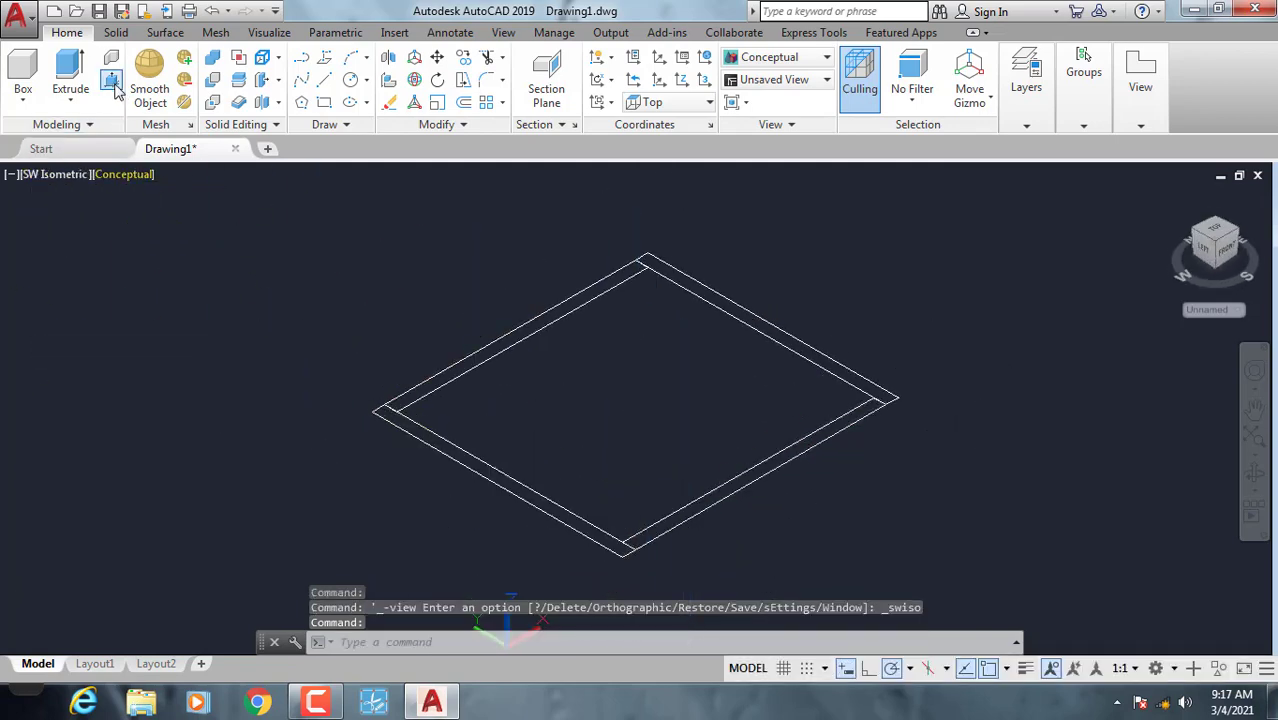
key("ctrl+shift+e")
left_click(770, 330)
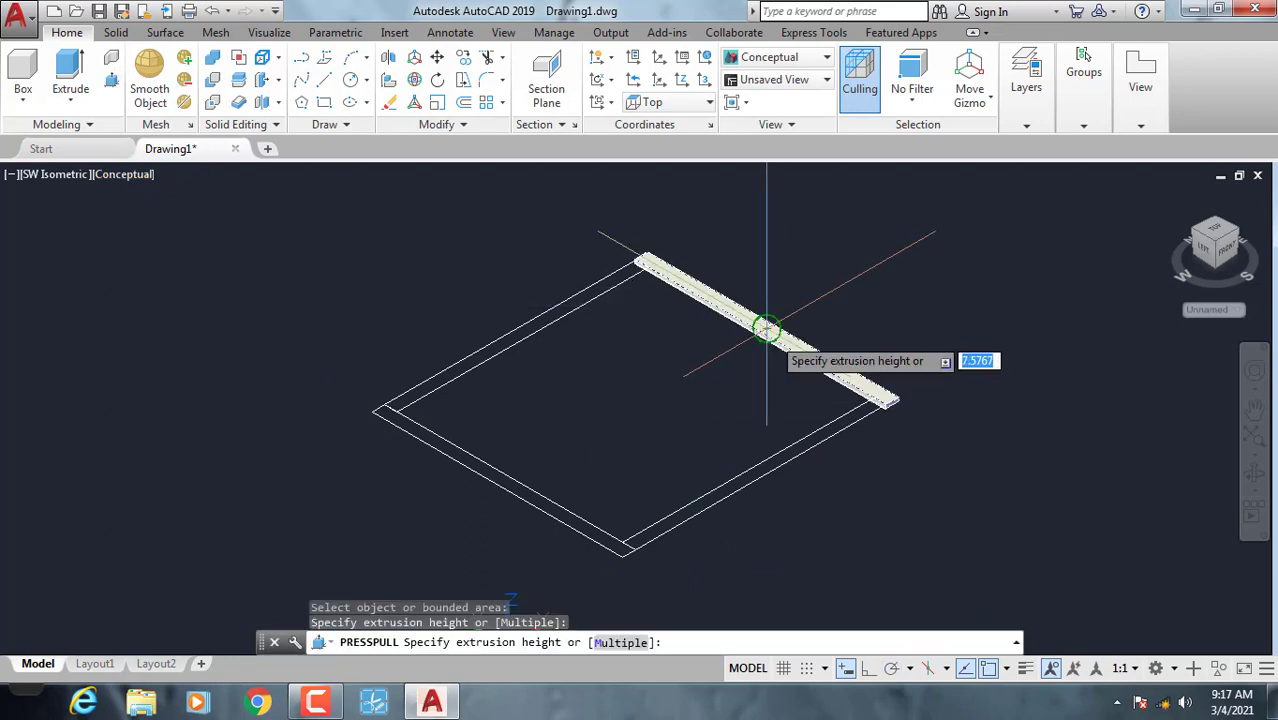
middle_click_drag(958, 297, 830, 409)
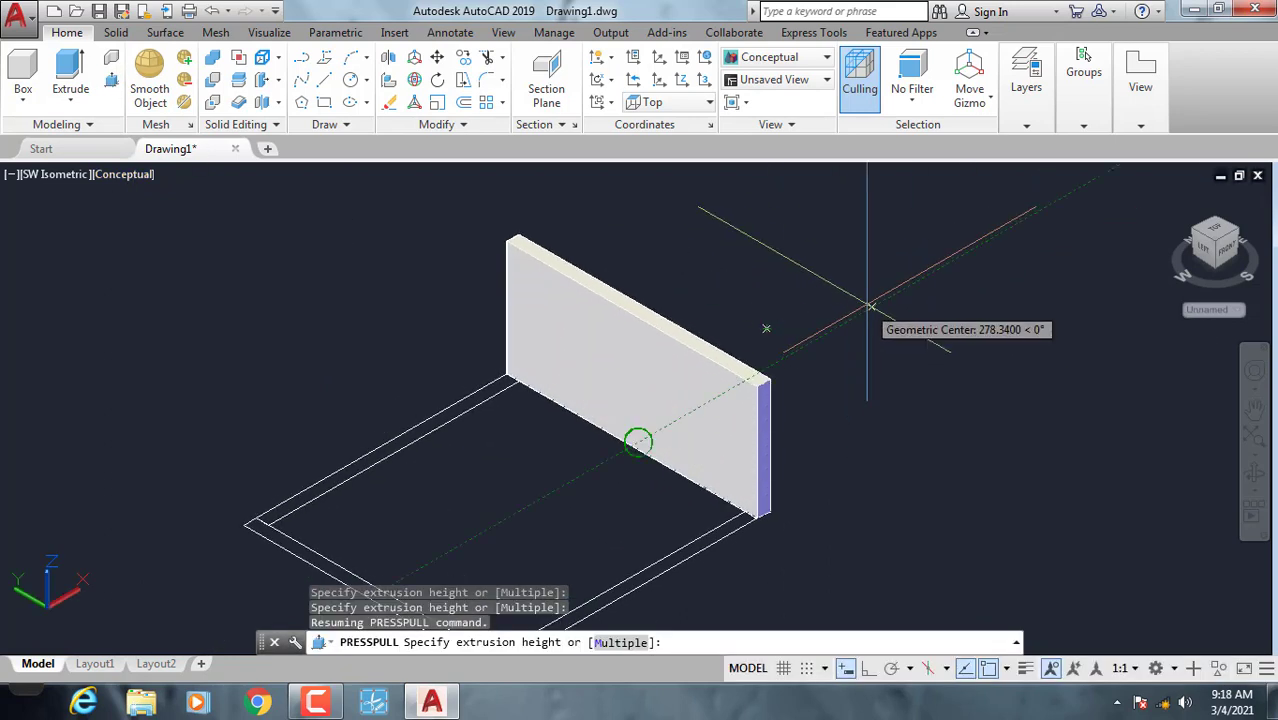
scroll(866, 304, "down", 2)
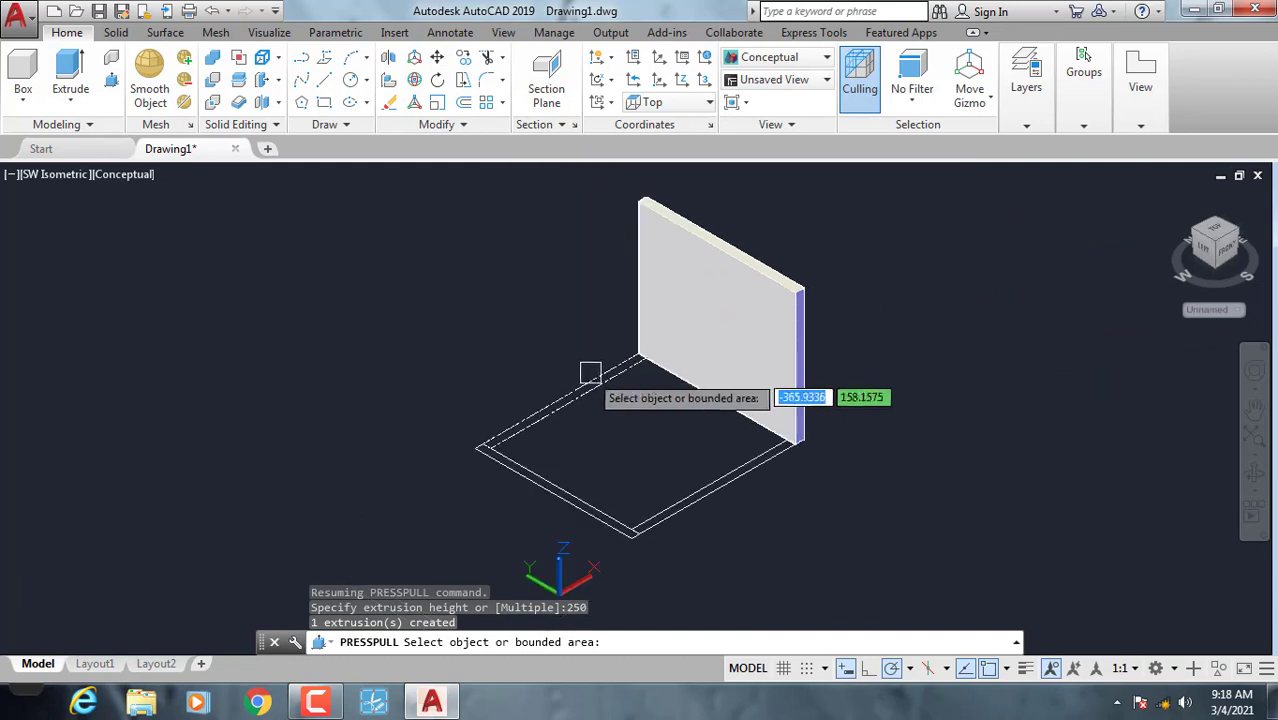
Raise the left, front-right and front-left strips to the same 250 wall height.
left_click(566, 399)
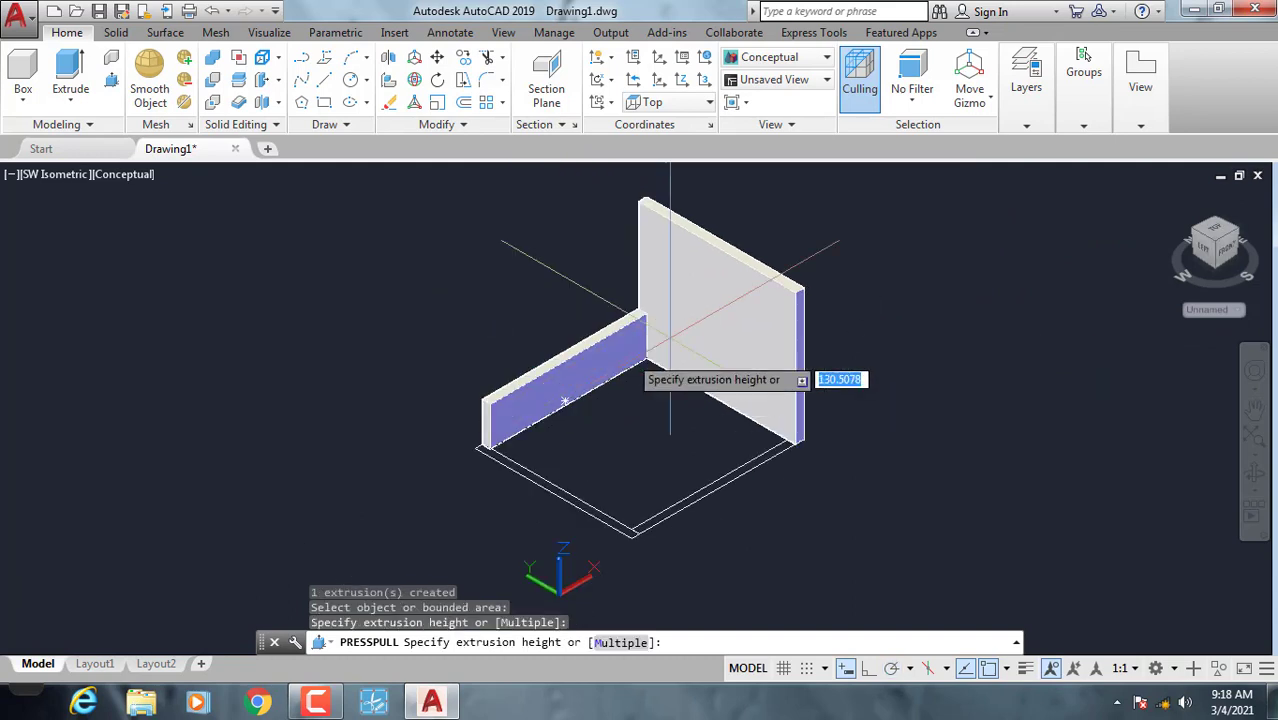
left_click(806, 290)
left_click(751, 478)
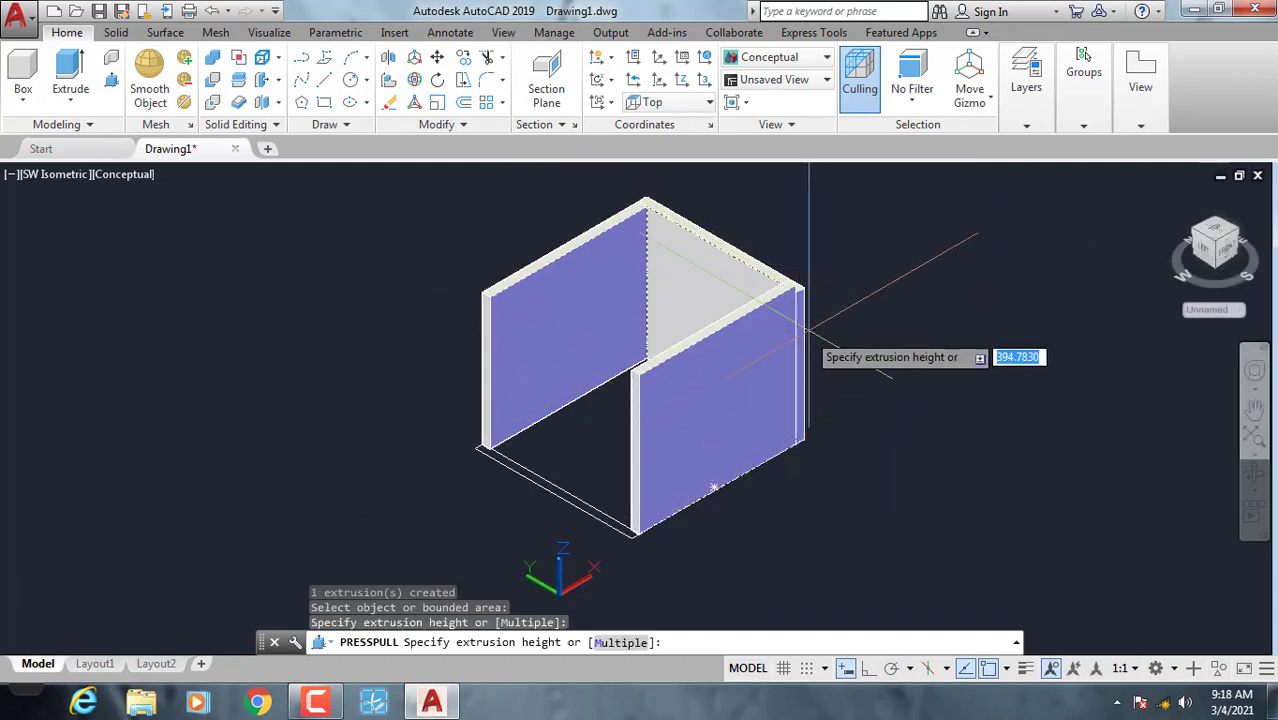
left_click(806, 298)
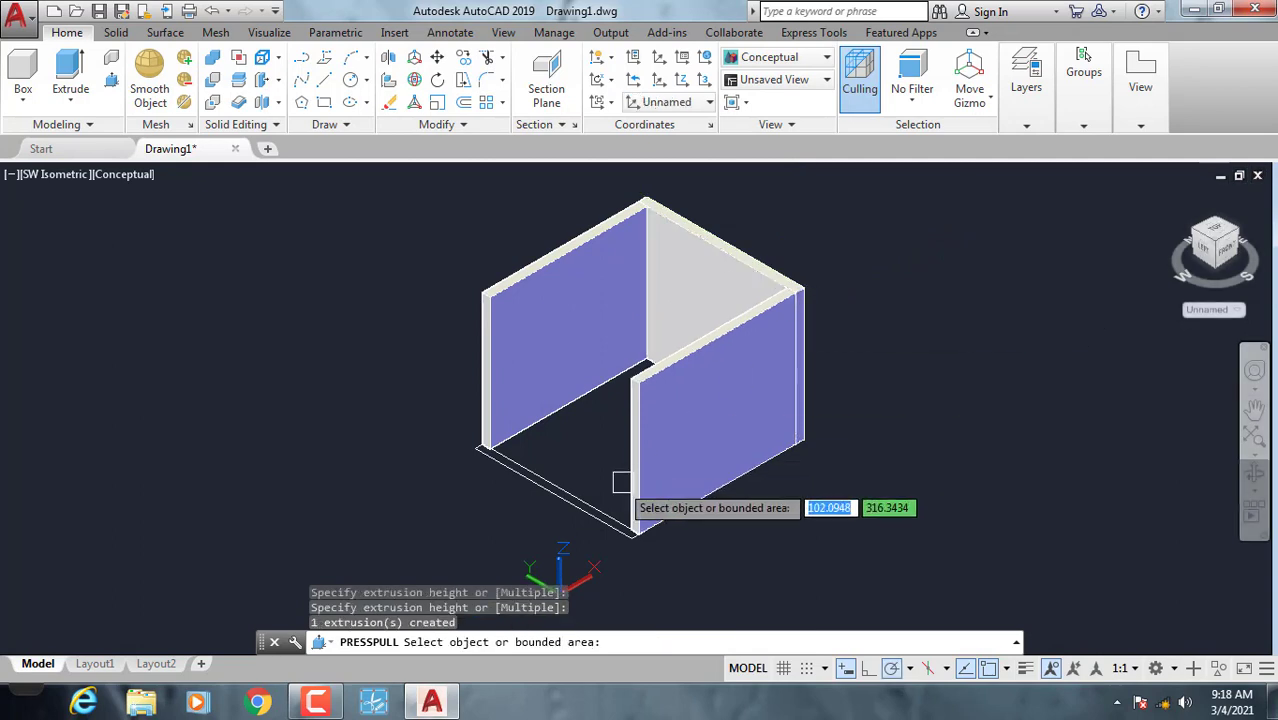
left_click(545, 490)
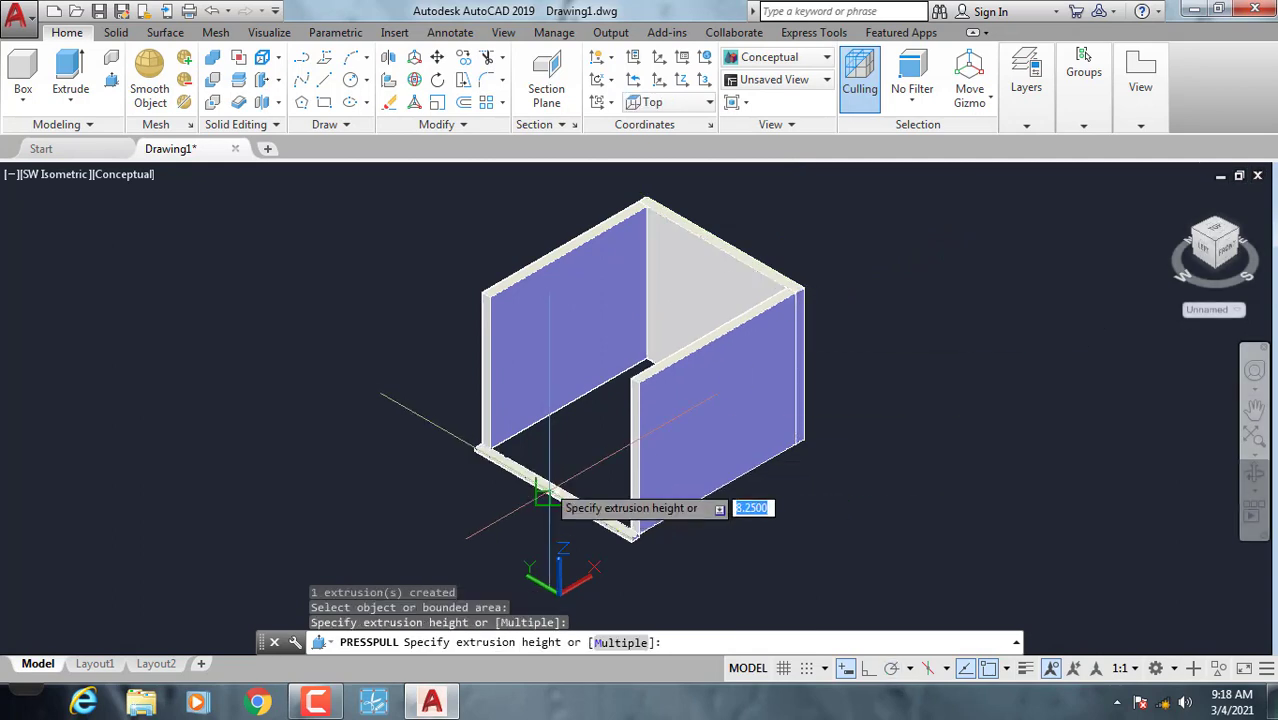
left_click(645, 392)
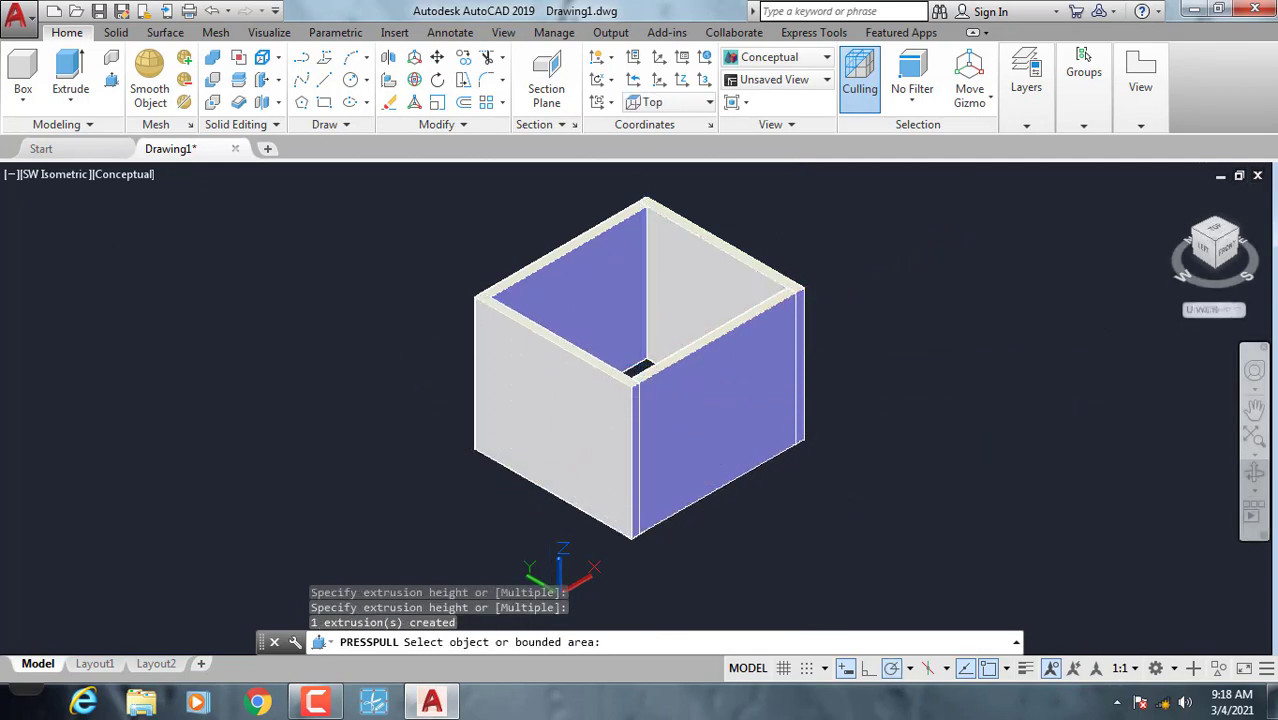
key("Return")
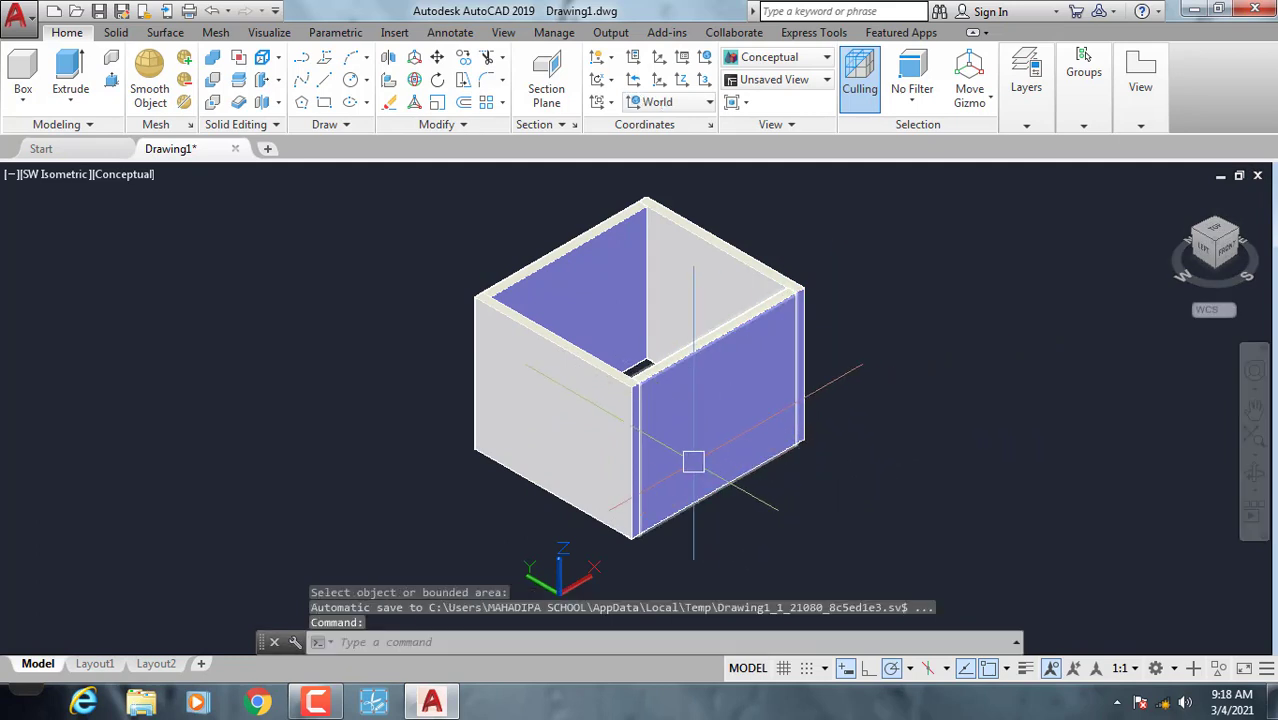
Orbit the box to face its front wall and pan it left with P.
middle_click_drag(693, 461, 497, 413, "shift")
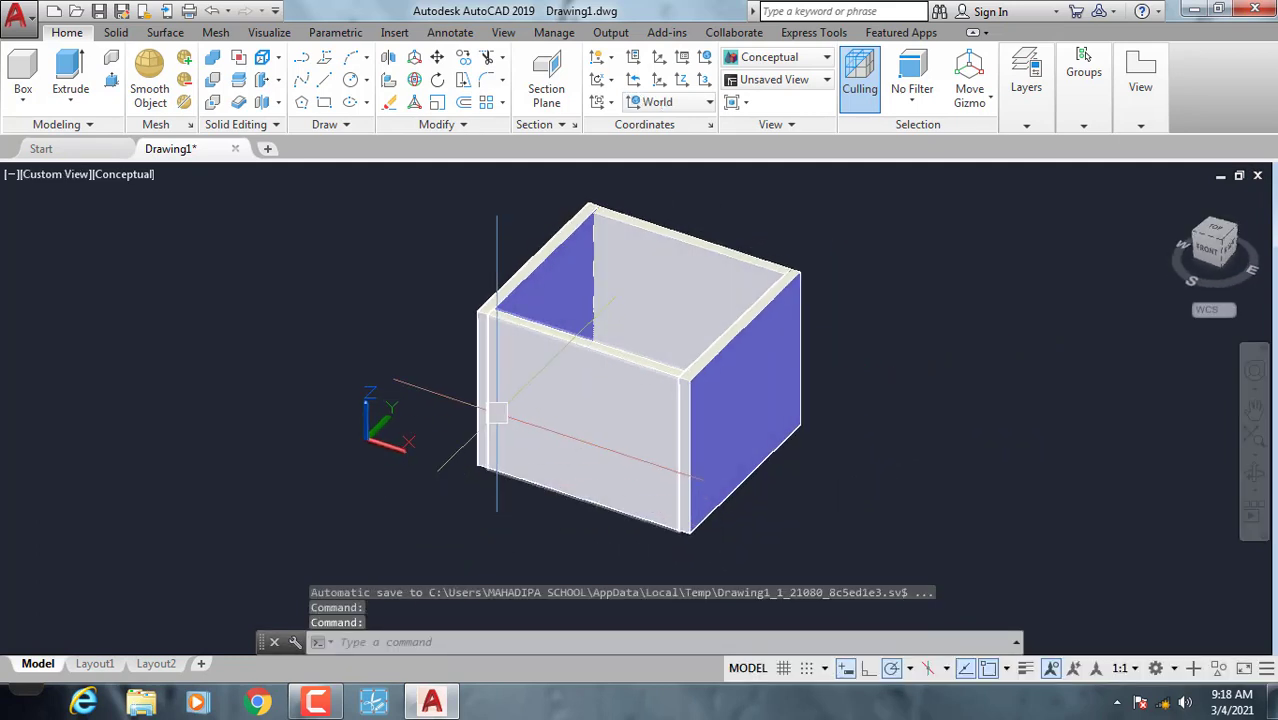
scroll(497, 413, "up", 2)
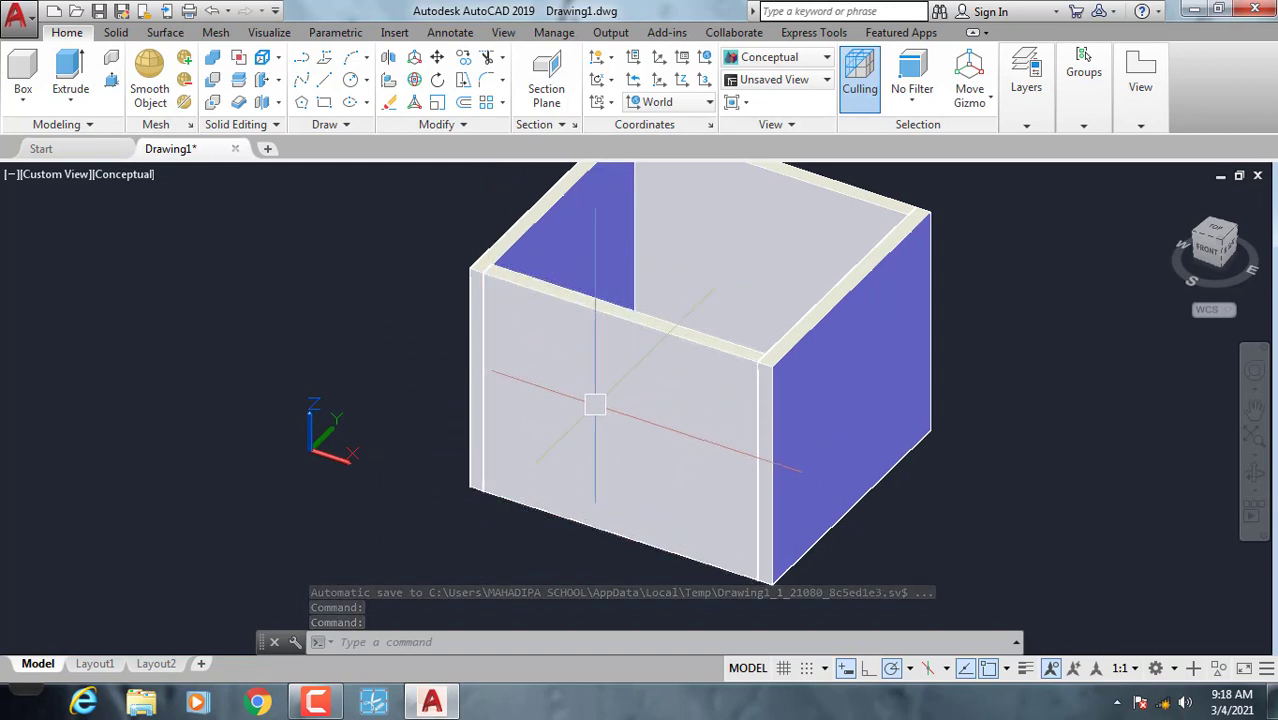
mouse_move(490, 410)
middle_mouse_down()
mouse_move(462, 410)
mouse_move(448, 380)
middle_mouse_up()
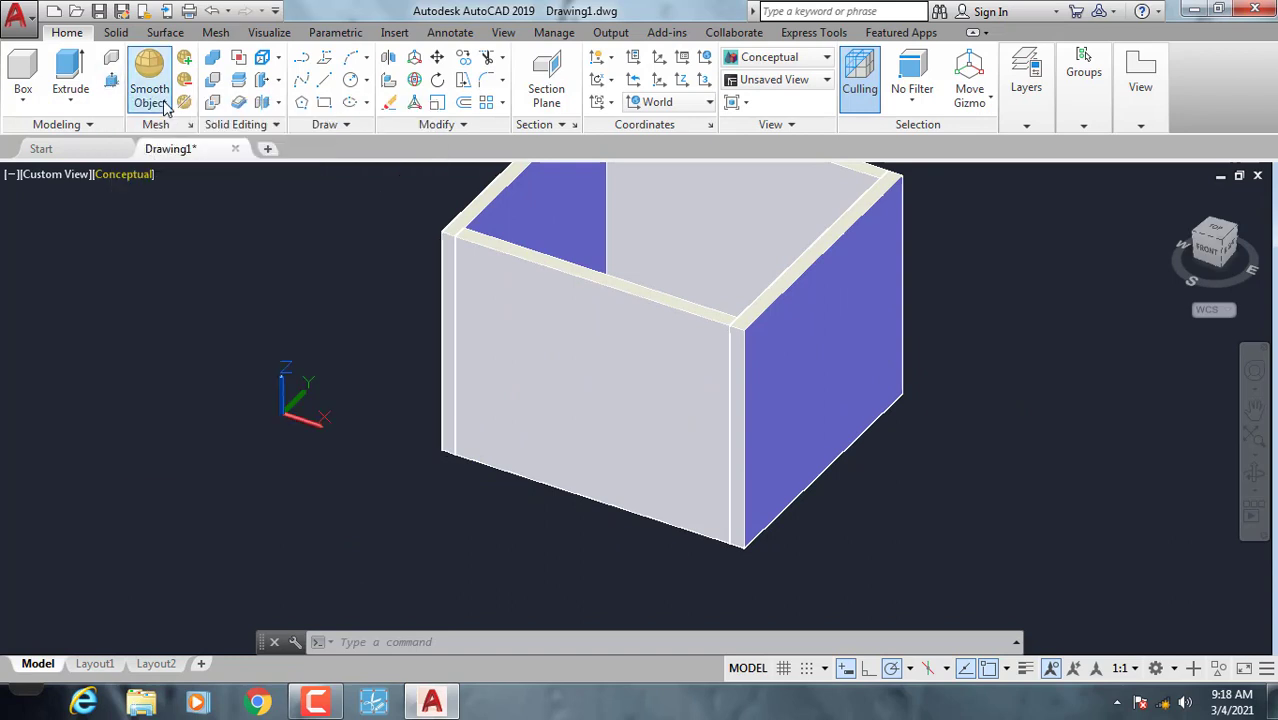
type("p")
key("Return")
mouse_move(559, 531)
left_mouse_down()
mouse_move(374, 597)
mouse_move(533, 571)
left_mouse_up()
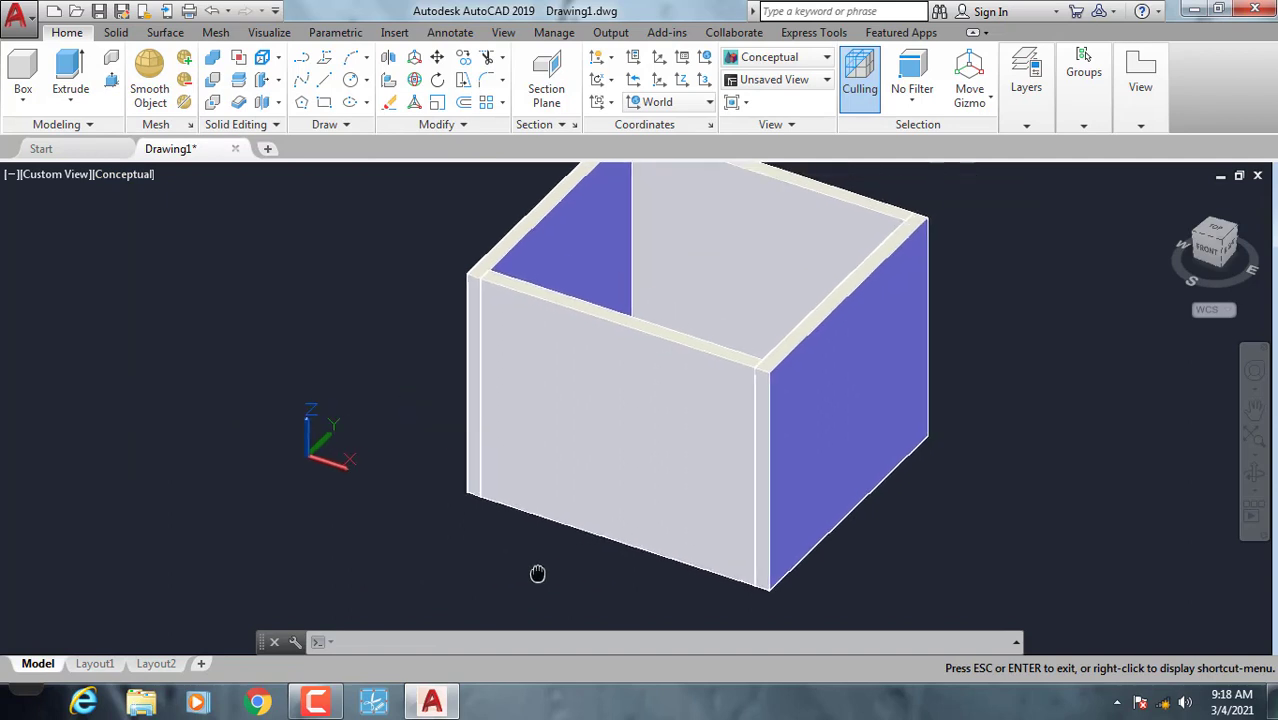
key("Escape")
type("uc")
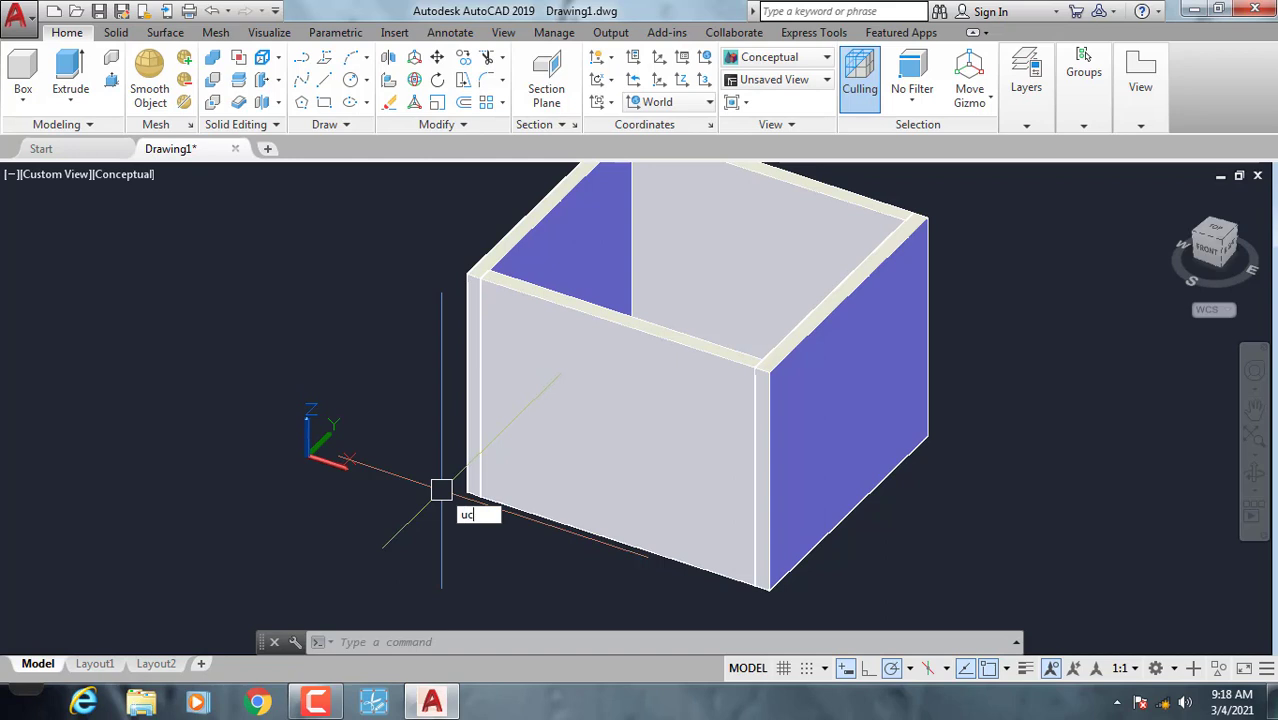
Set the UCS Face option on the box's front wall, then orbit slightly to view it.
type("s")
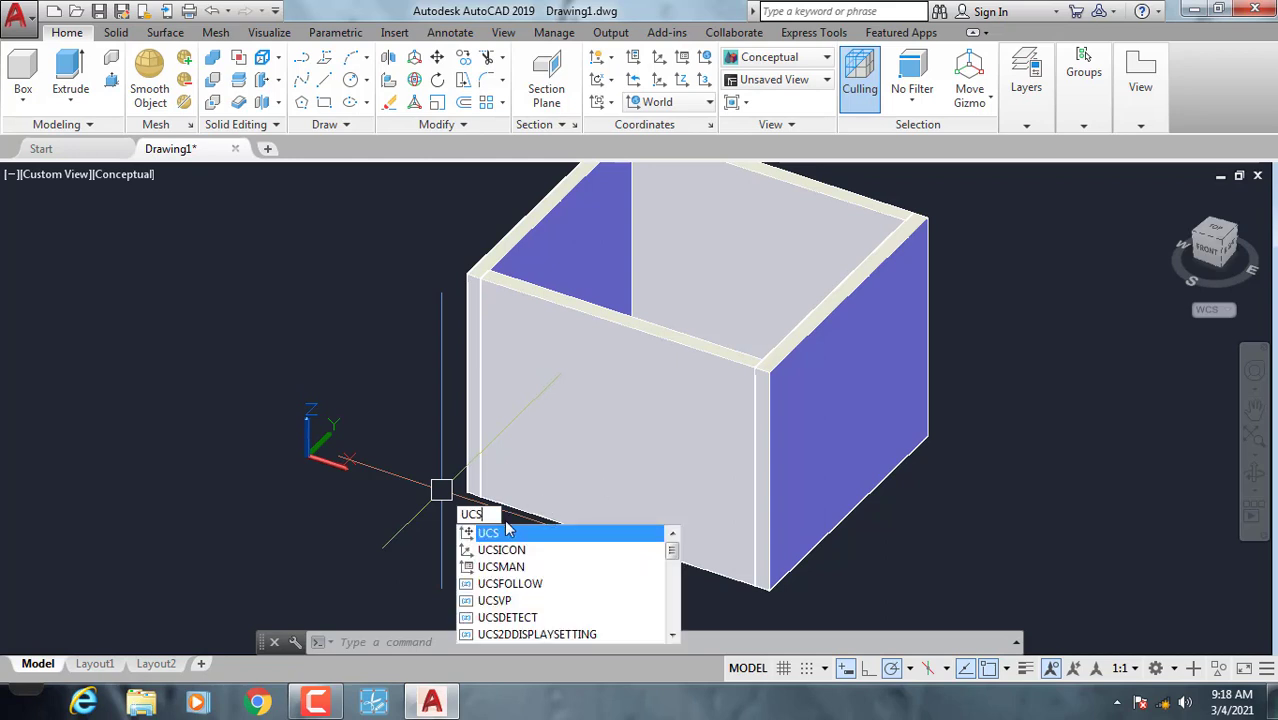
left_click(495, 537)
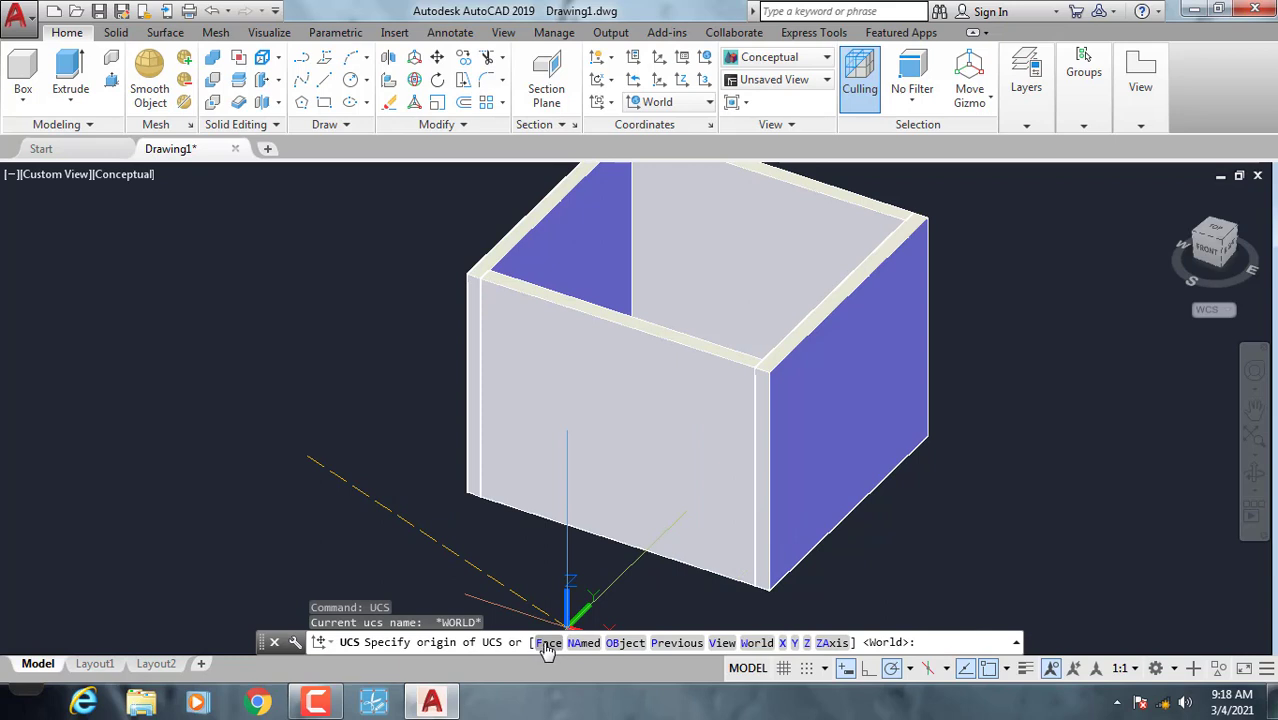
left_click(548, 643)
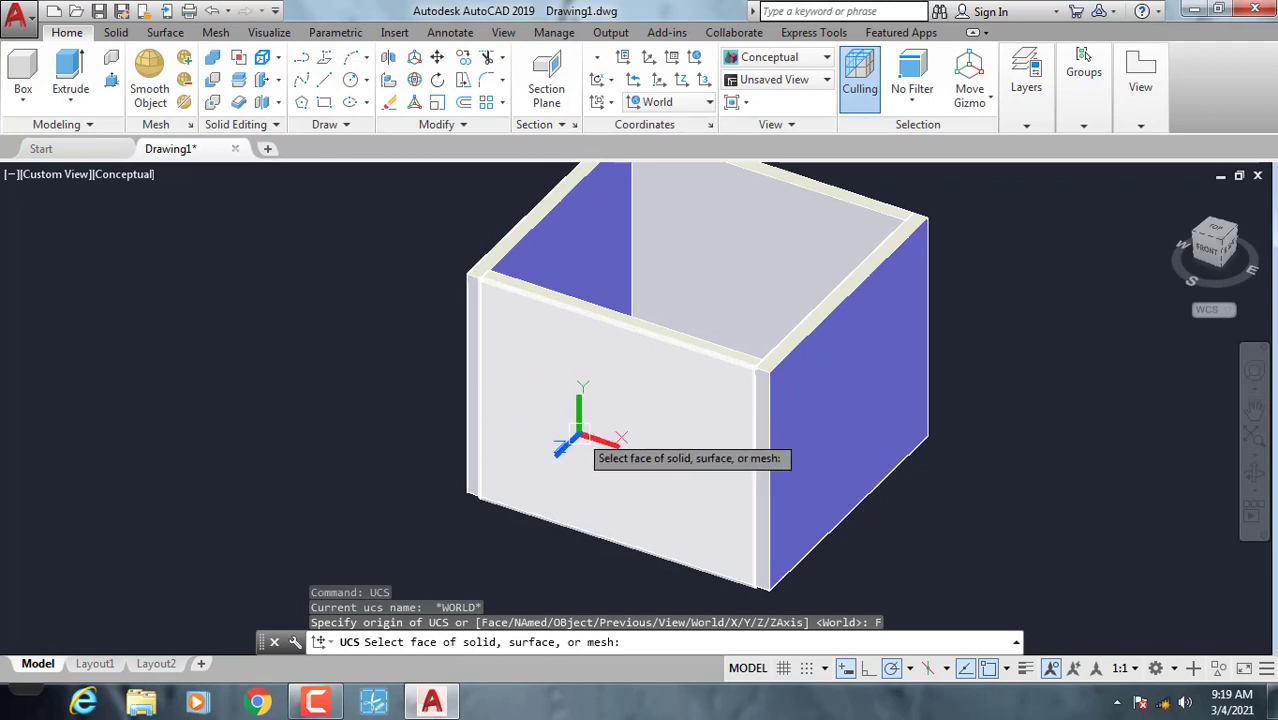
left_click(579, 438)
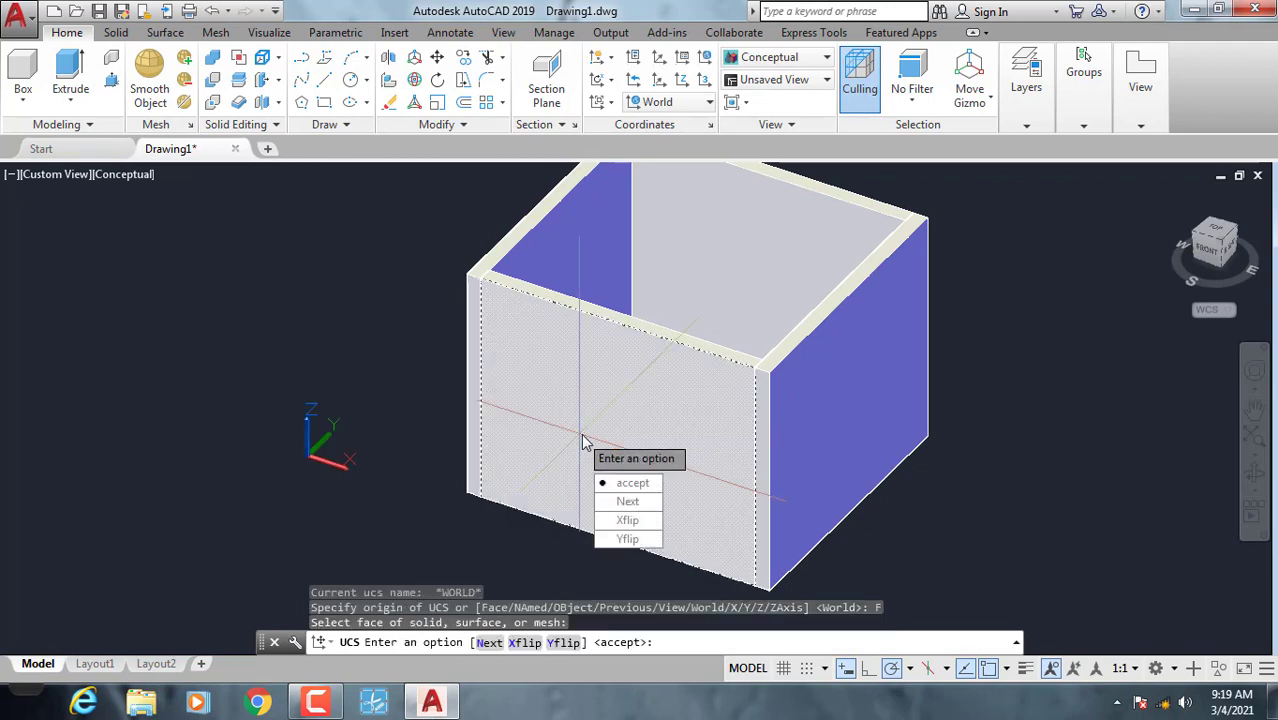
left_click(630, 484)
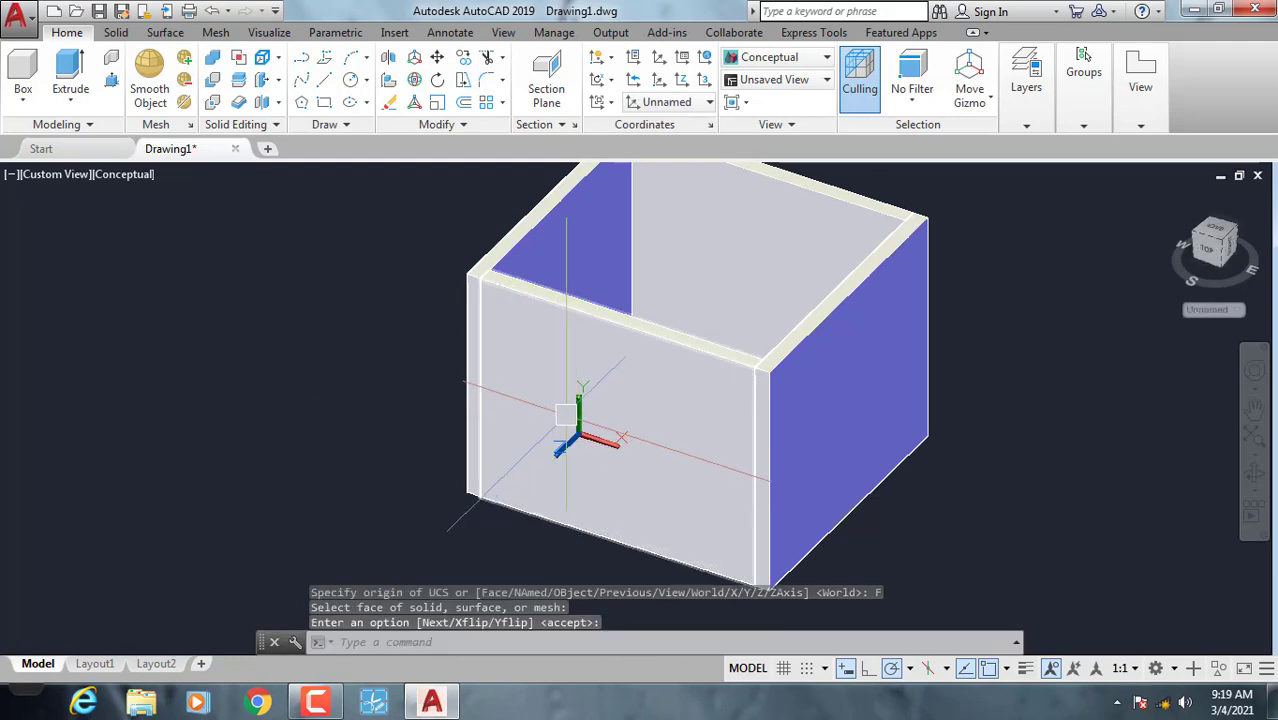
scroll(595, 430, "up", 3)
mouse_move(595, 430)
middle_mouse_down()
mouse_move(503, 393)
mouse_move(527, 428)
mouse_move(527, 365)
middle_mouse_up()
key("Return")
scroll(472, 405, "down", 2)
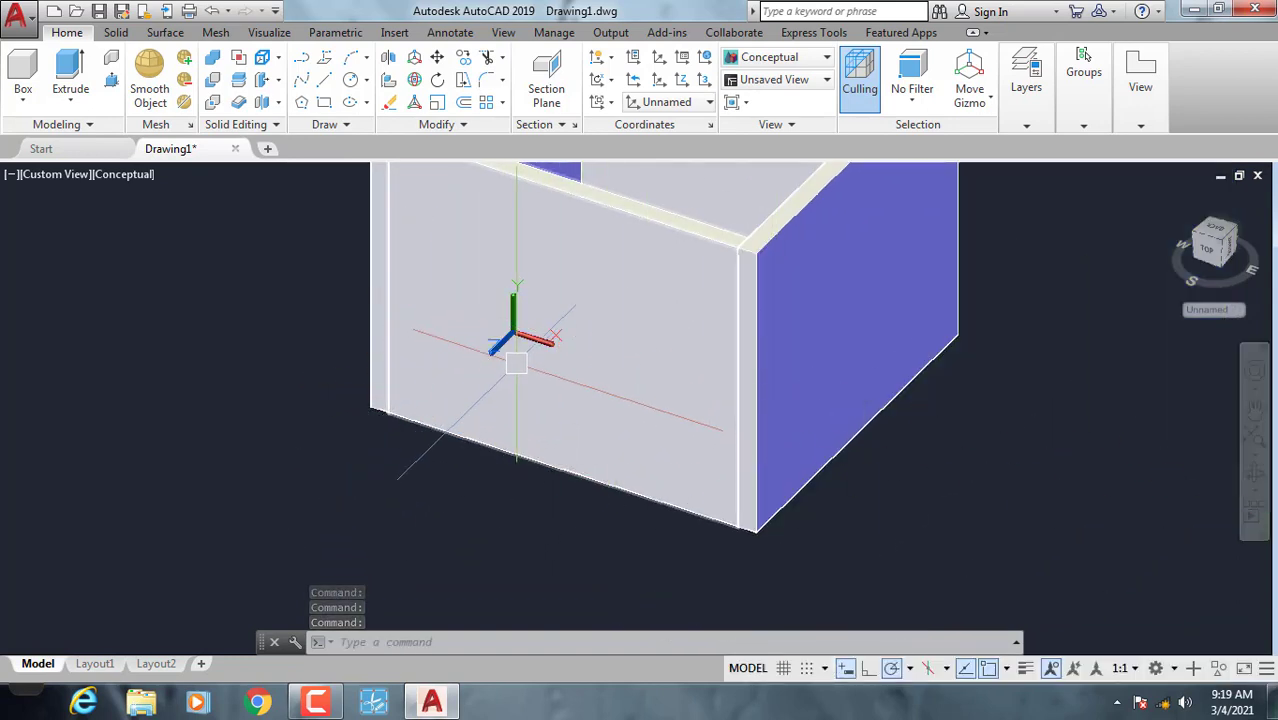
middle_click_drag(513, 421, 508, 486, "shift")
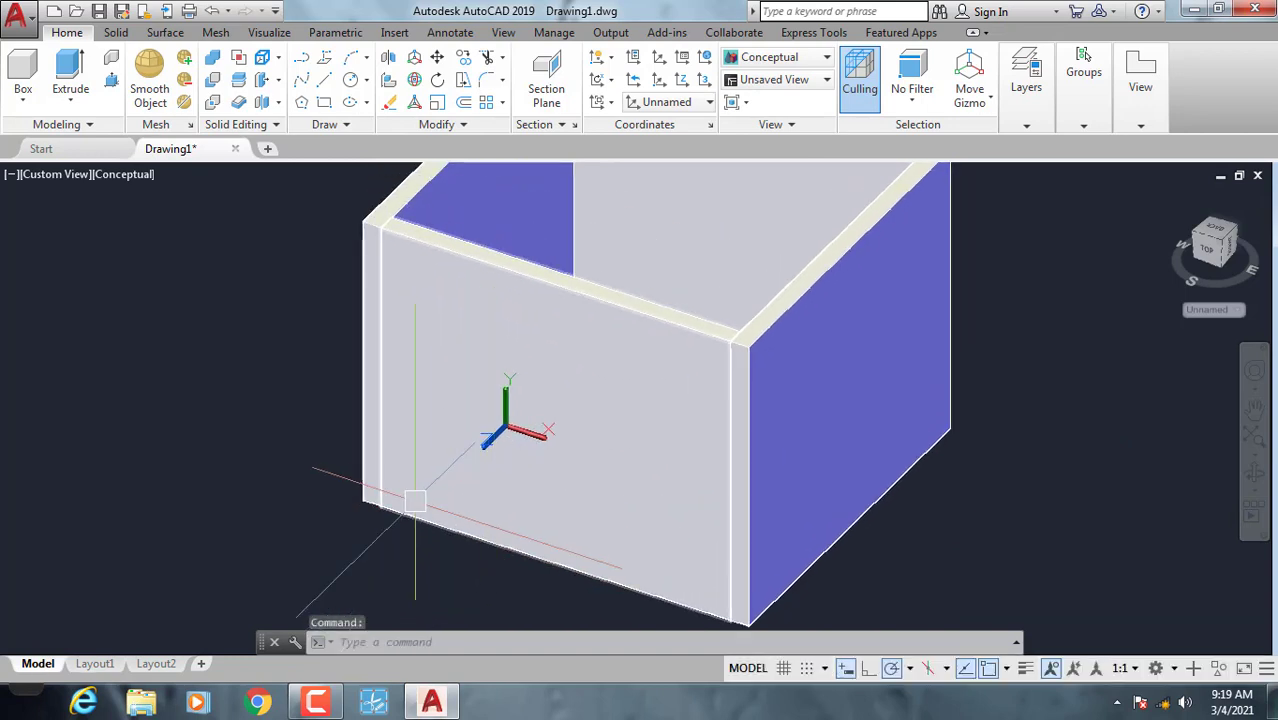
mouse_move(413, 499)
middle_mouse_down("shift")
mouse_move(313, 507)
mouse_move(373, 488)
middle_mouse_up("shift")
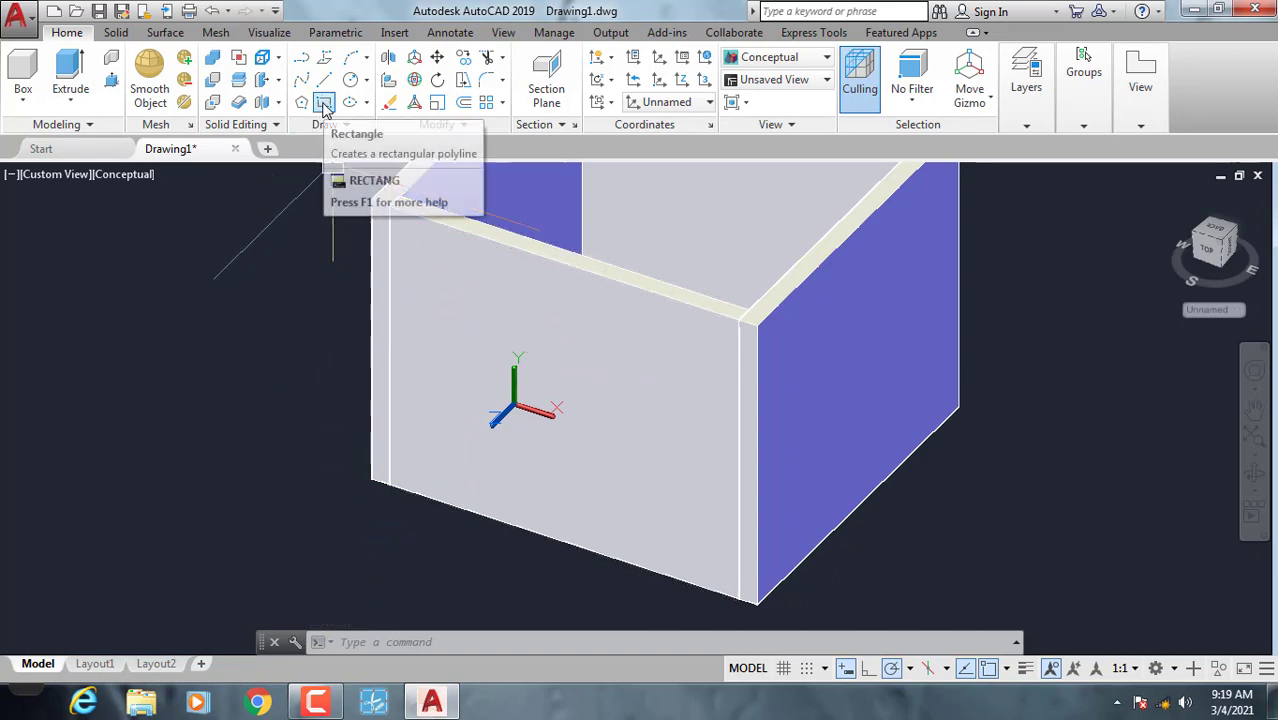
Switch the visual style to 2D Wireframe and back to Conceptual.
left_click(324, 103)
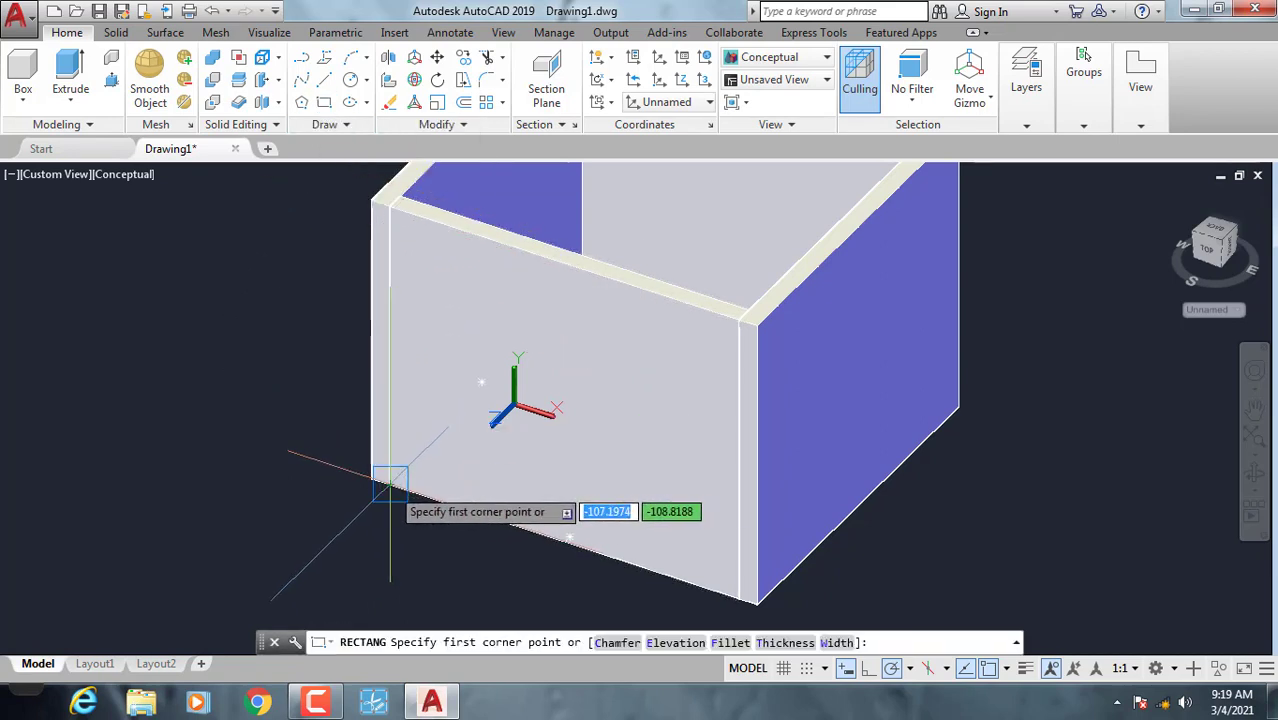
scroll(390, 485, "up", 2)
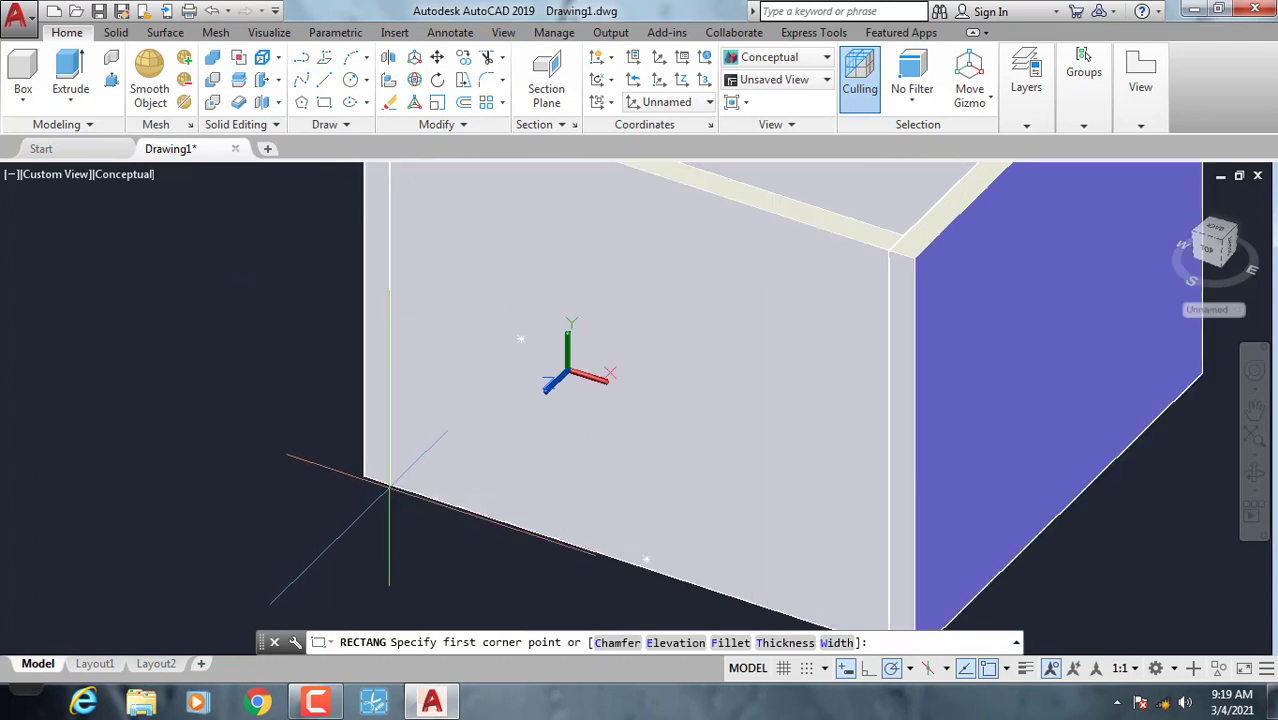
left_click(390, 485)
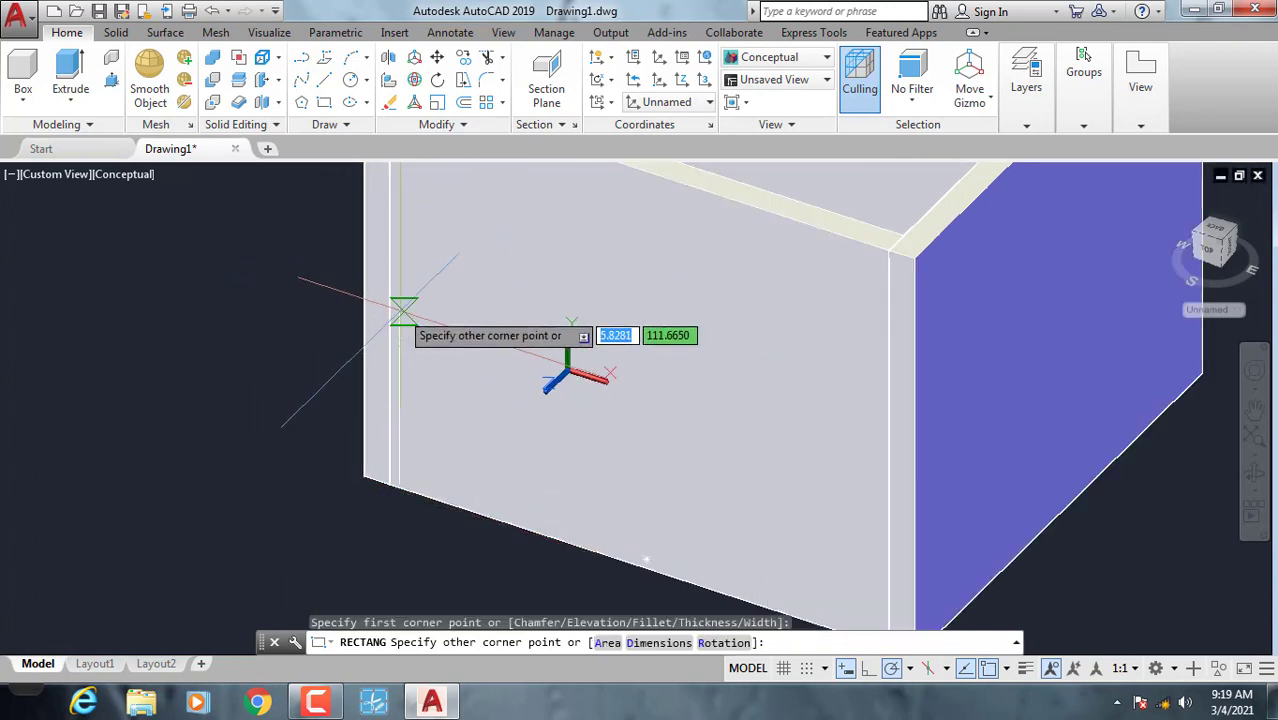
key("Escape")
left_click(143, 176)
left_click(200, 220)
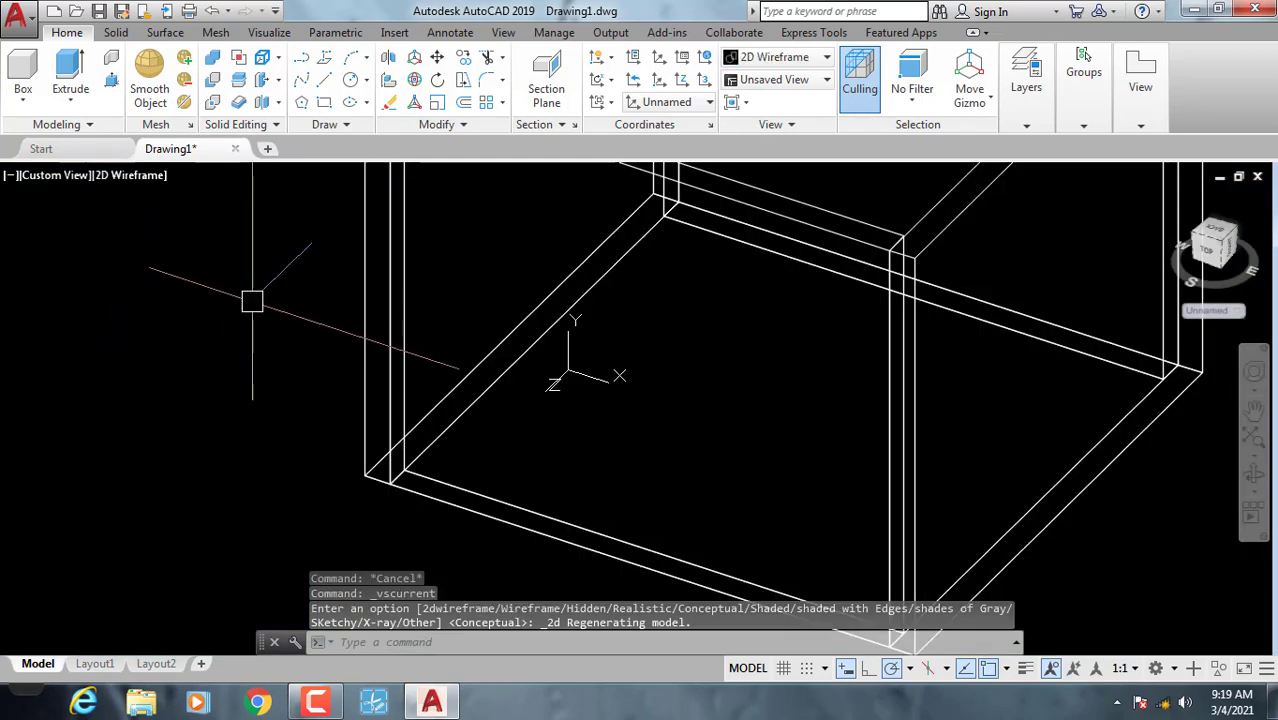
scroll(334, 422, "down", 3)
scroll(334, 422, "down", 1)
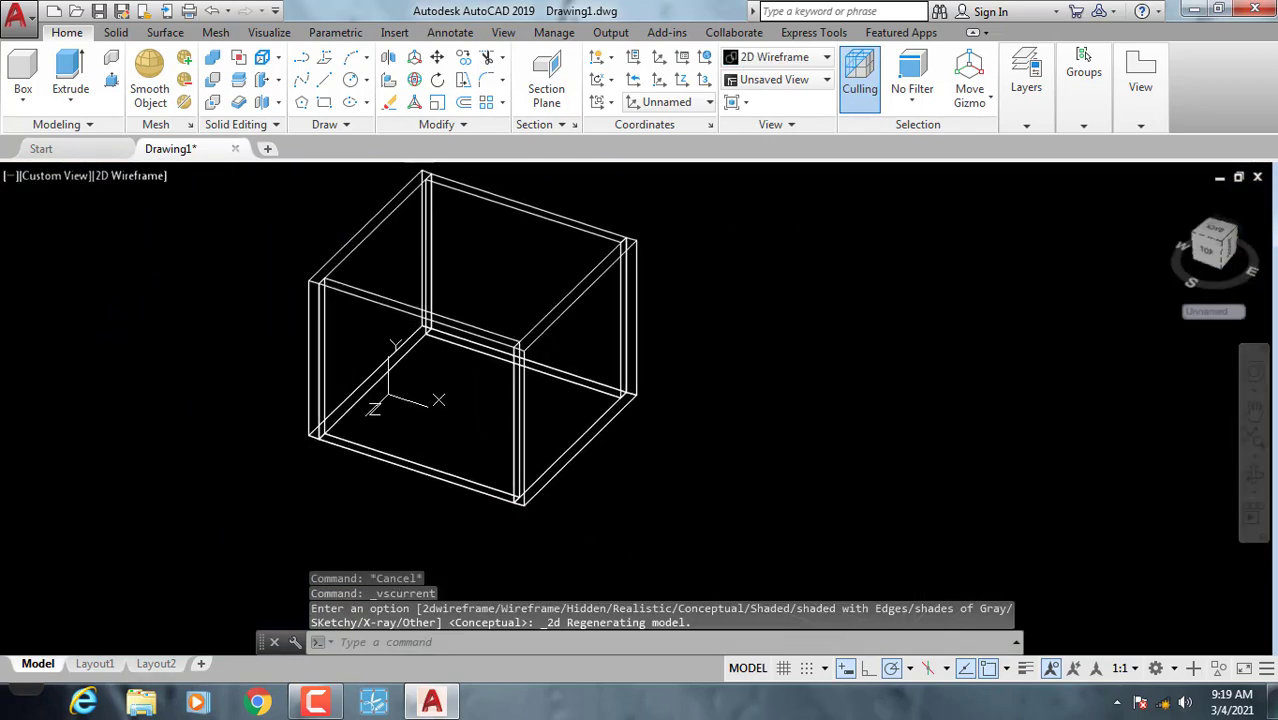
left_click(132, 176)
left_click(200, 243)
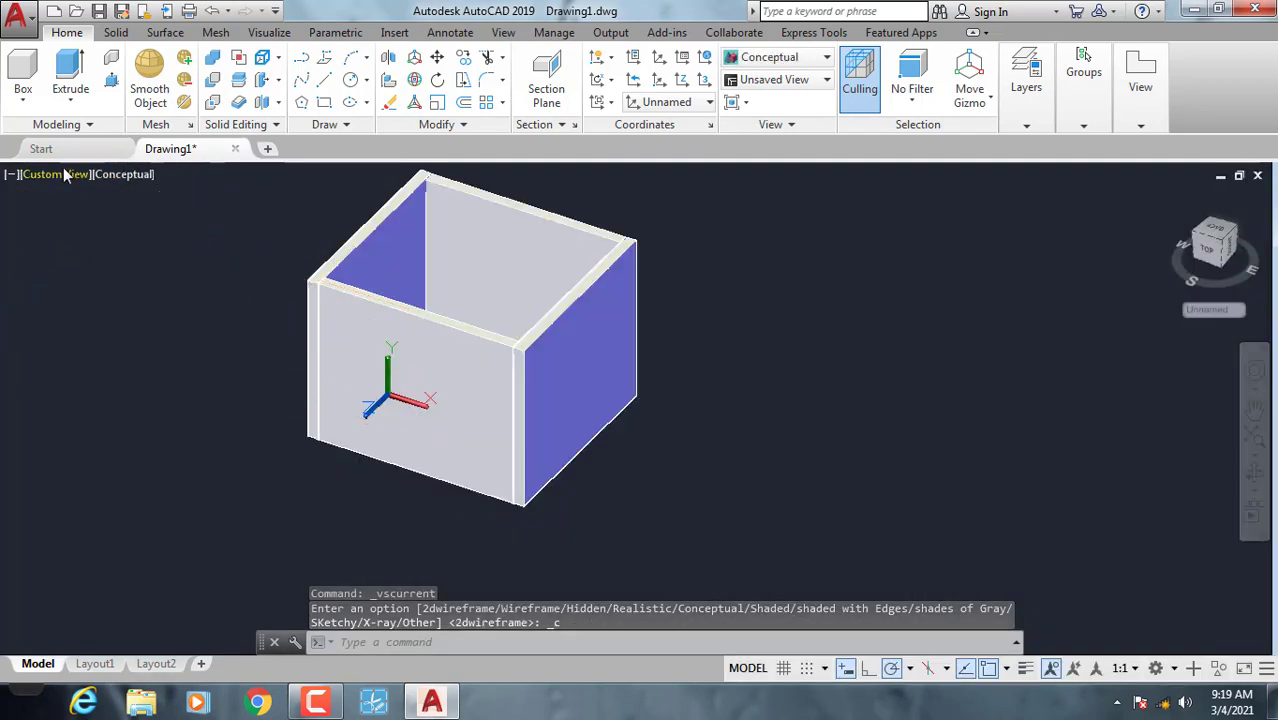
Draw the 80 by 200 door rectangle from the front wall's bottom-left corner.
left_click(323, 103)
scroll(300, 340, "up", 5)
scroll(300, 360, "up", 2)
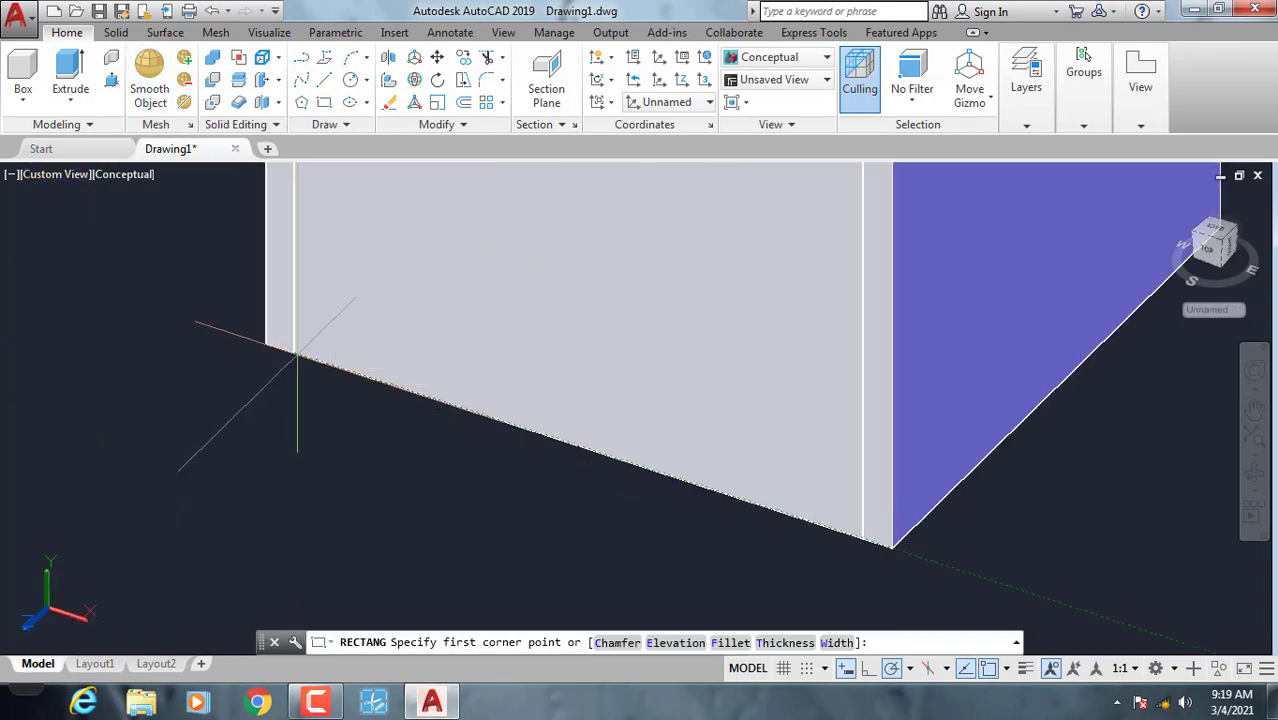
left_click(297, 355)
scroll(419, 291, "up", 2)
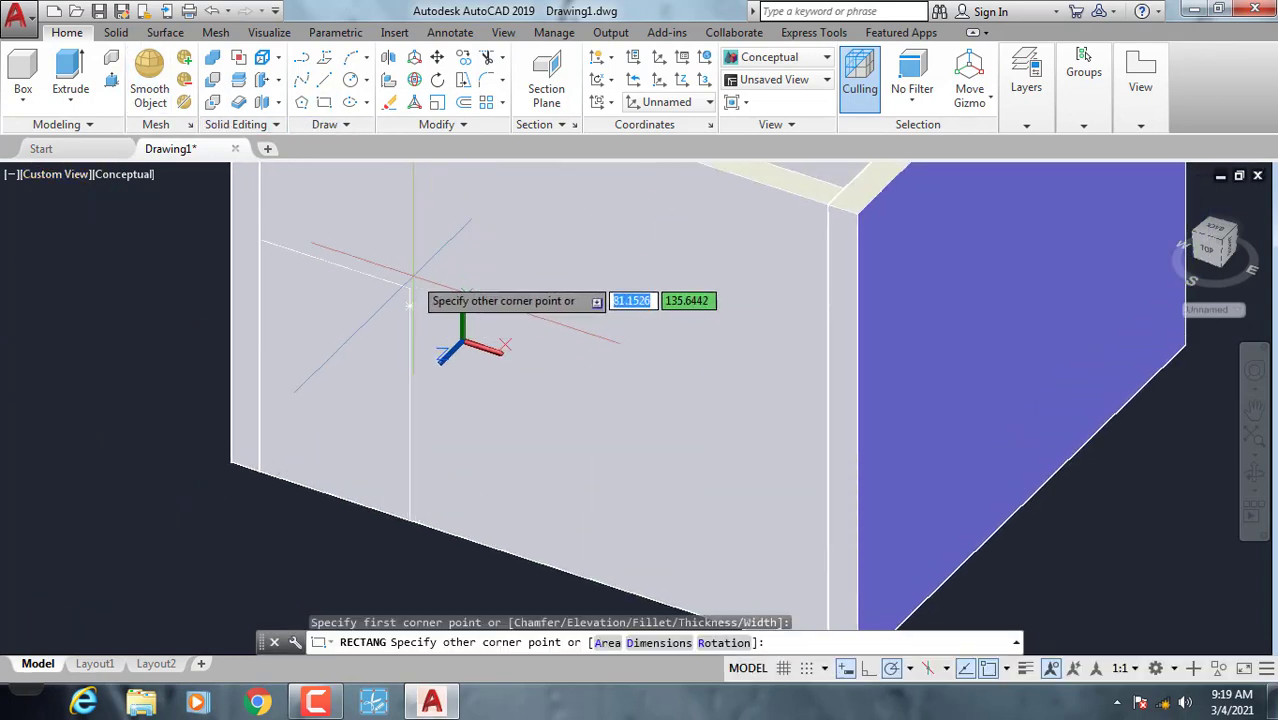
scroll(400, 282, "down", 2)
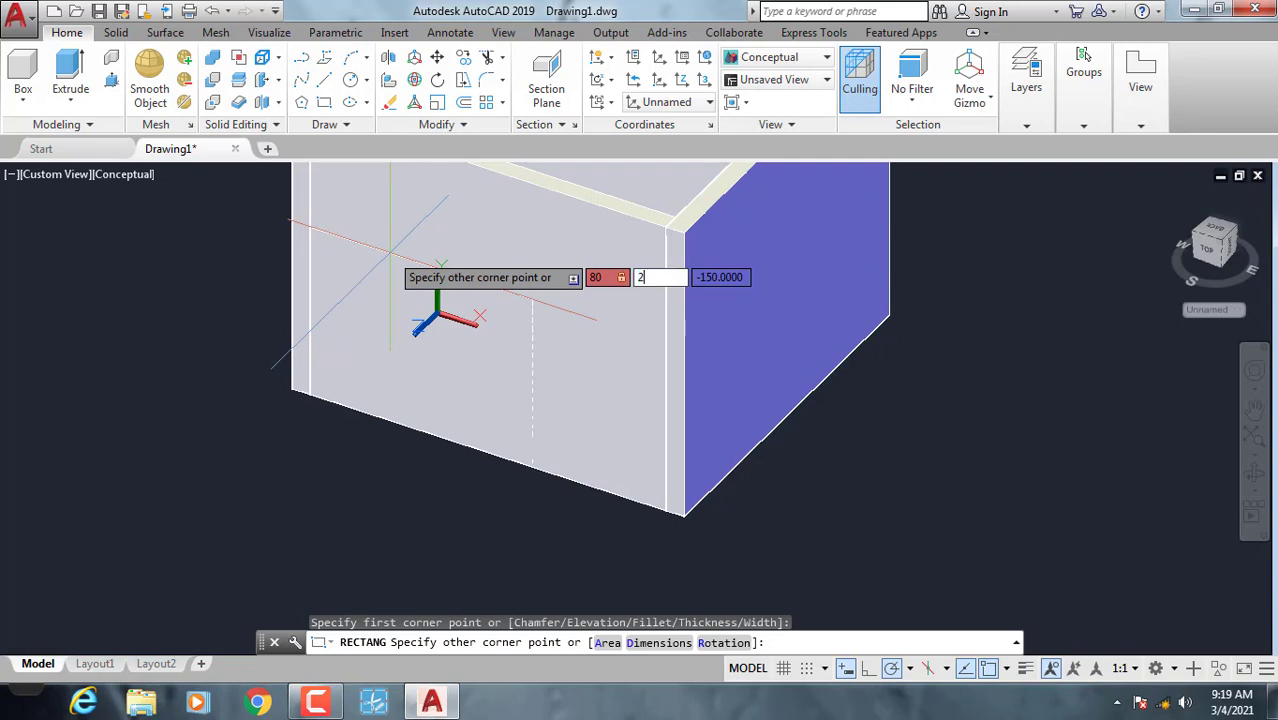
left_click(656, 277)
type("00")
key("Return")
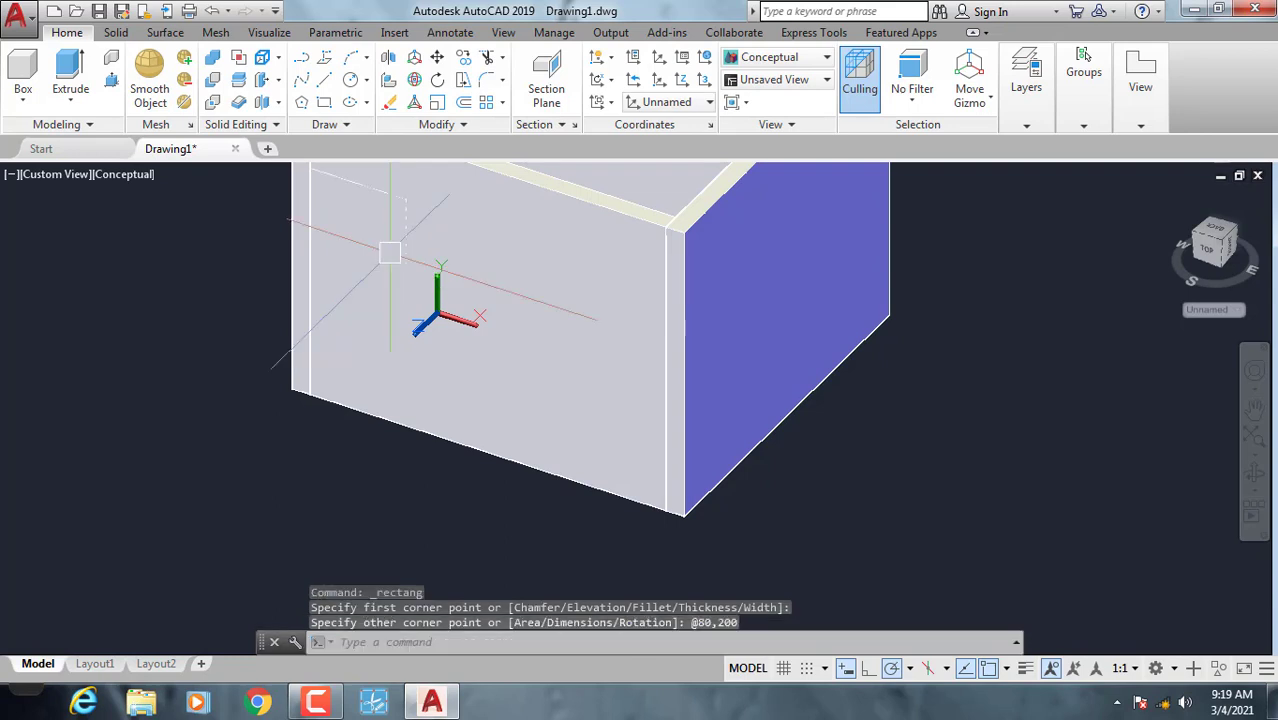
middle_click_drag(387, 231, 464, 298)
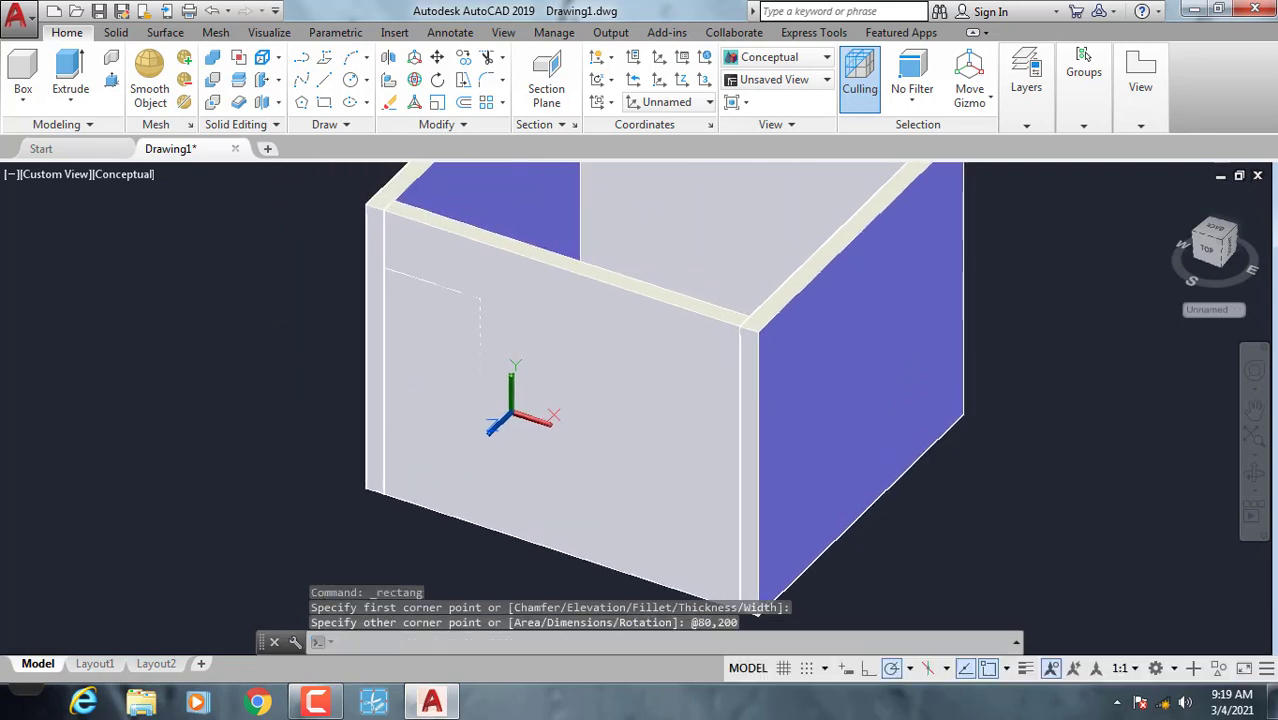
left_click(463, 298)
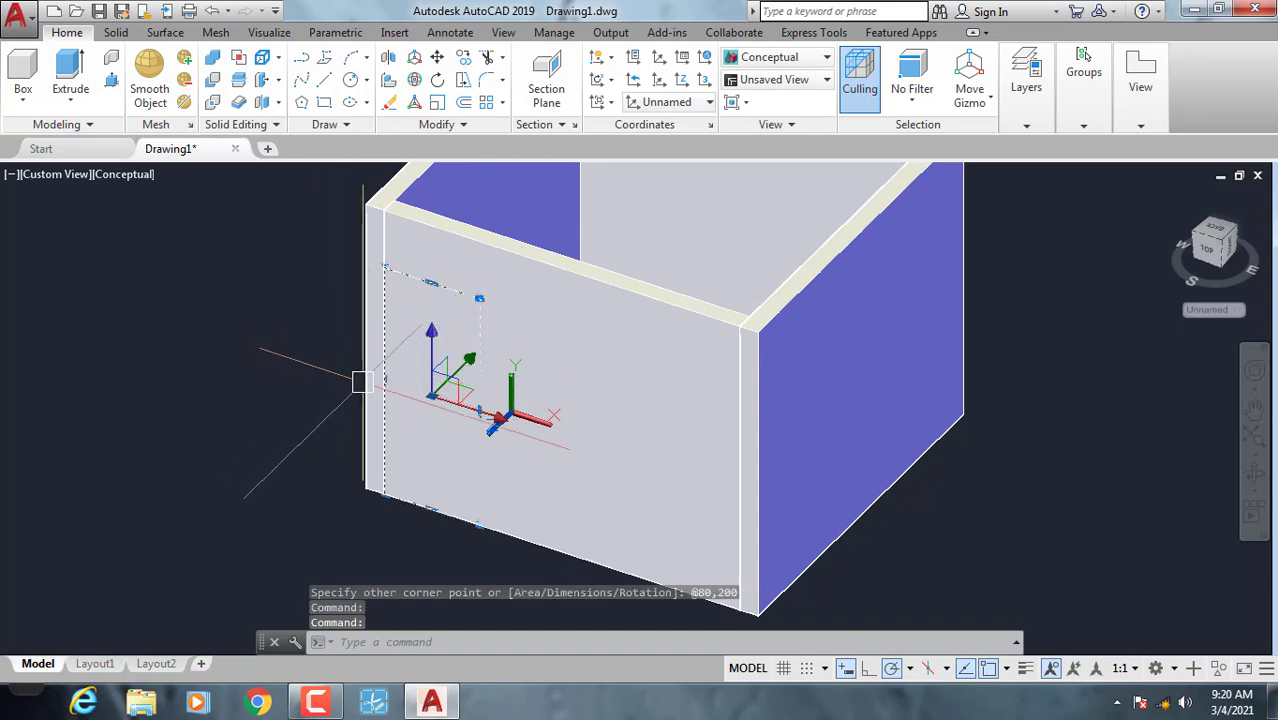
mouse_move(518, 338)
middle_mouse_down()
mouse_move(625, 353)
mouse_move(580, 336)
middle_mouse_up()
key("Escape")
middle_click_drag(428, 393, 412, 308)
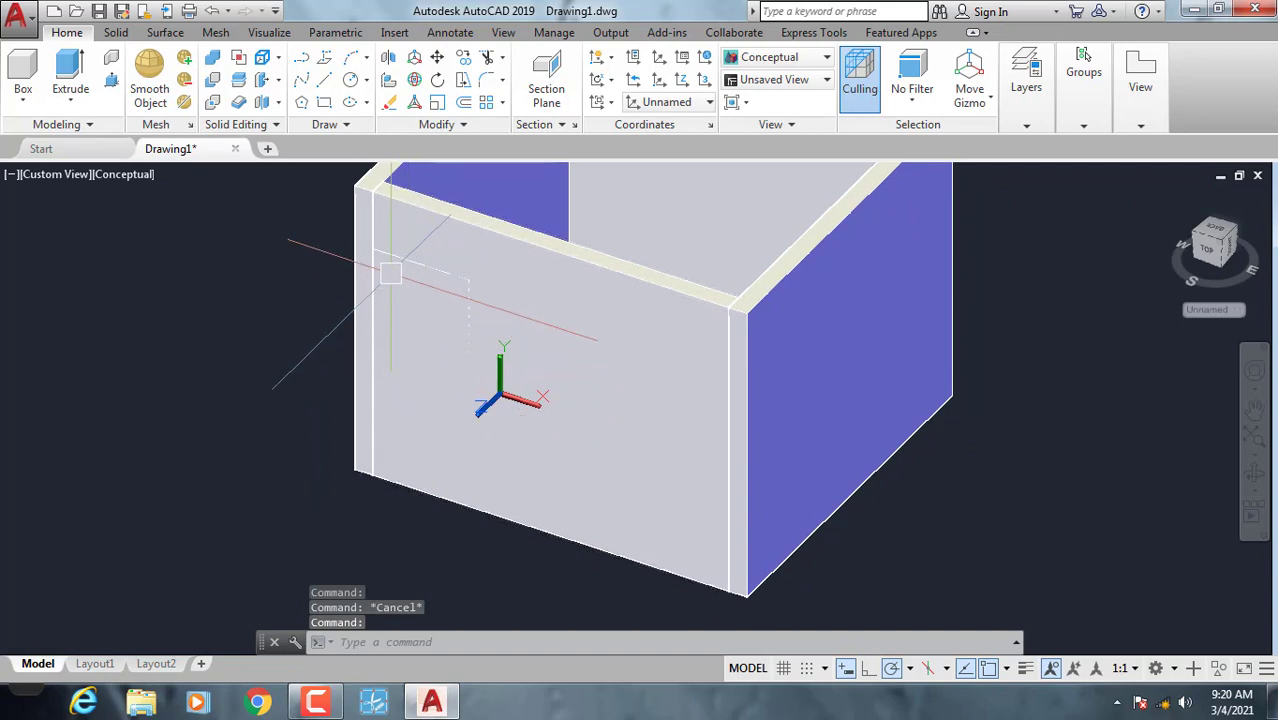
middle_click_drag(458, 484, 405, 534)
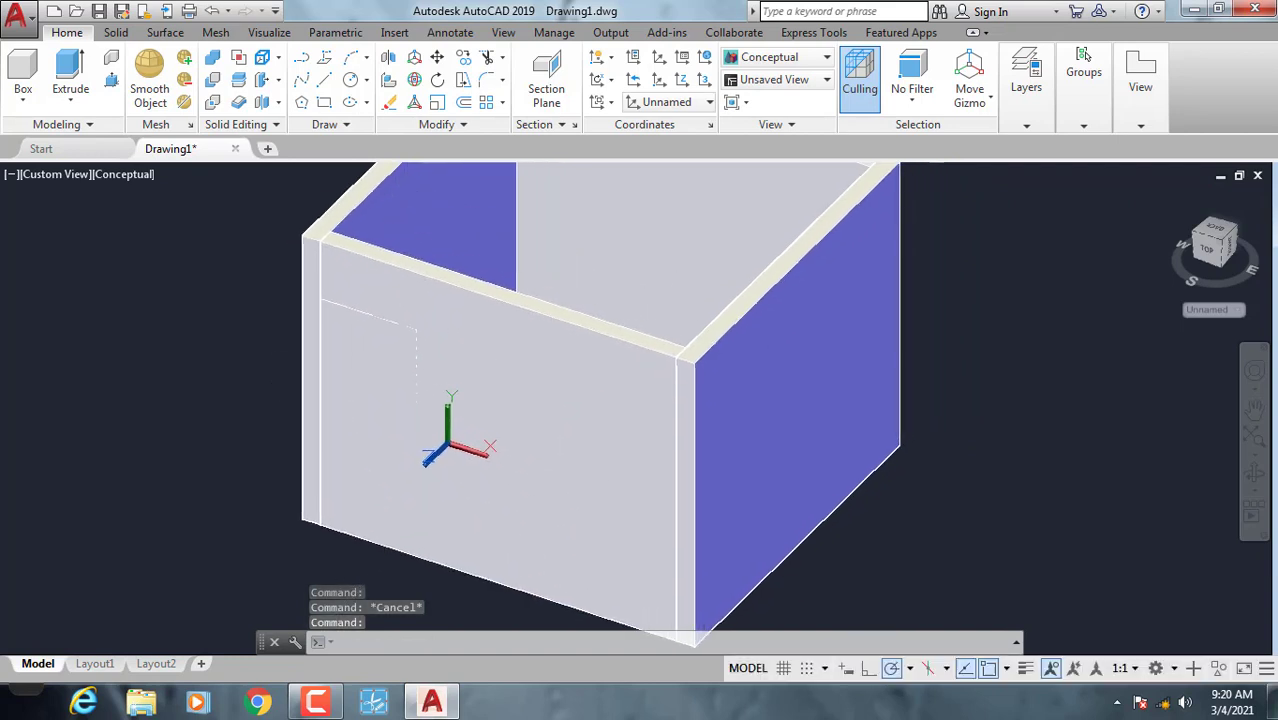
Press-pull the door rectangle to a height of 200, then undo that wrong extrusion.
left_click(111, 82)
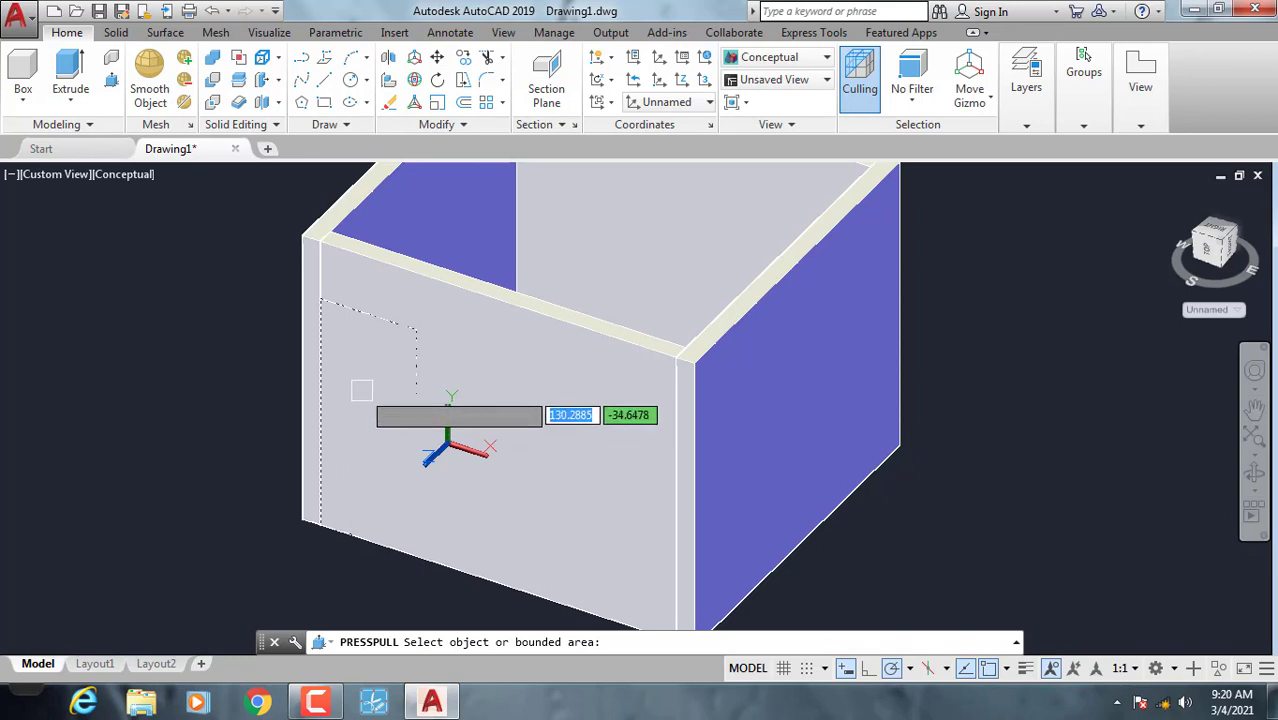
left_click(361, 390)
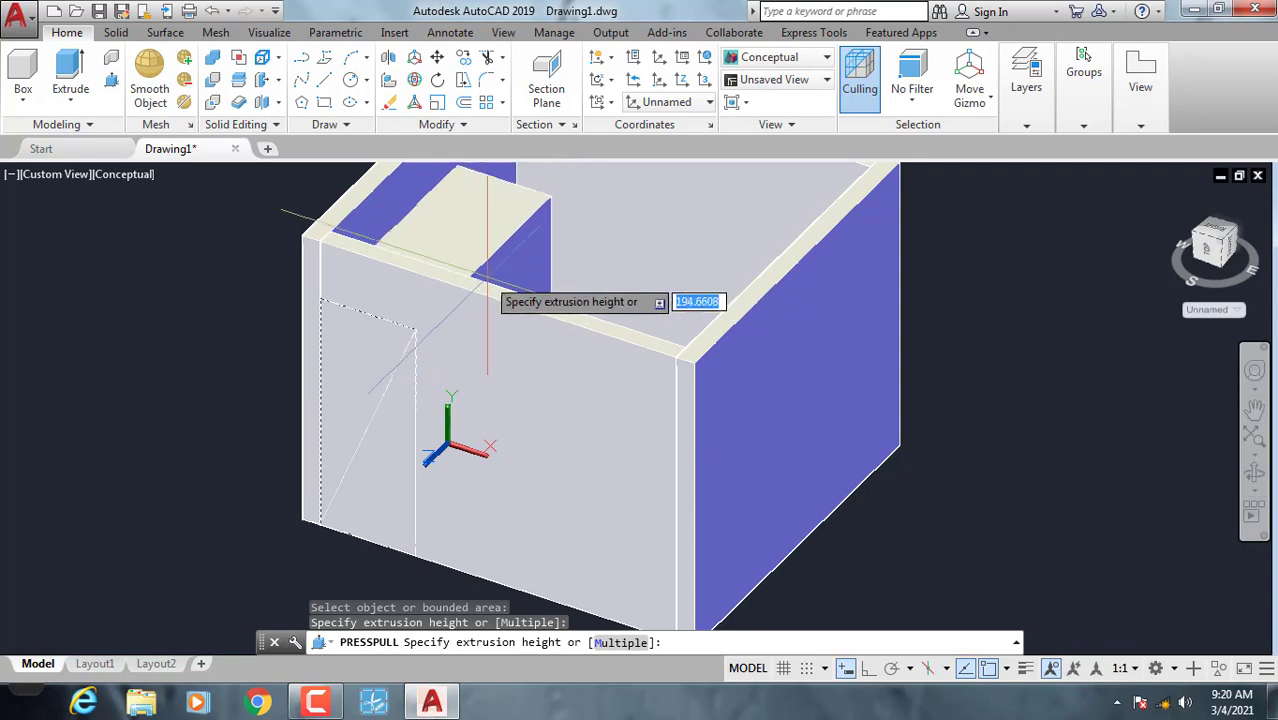
scroll(478, 278, "up", 2)
type("200")
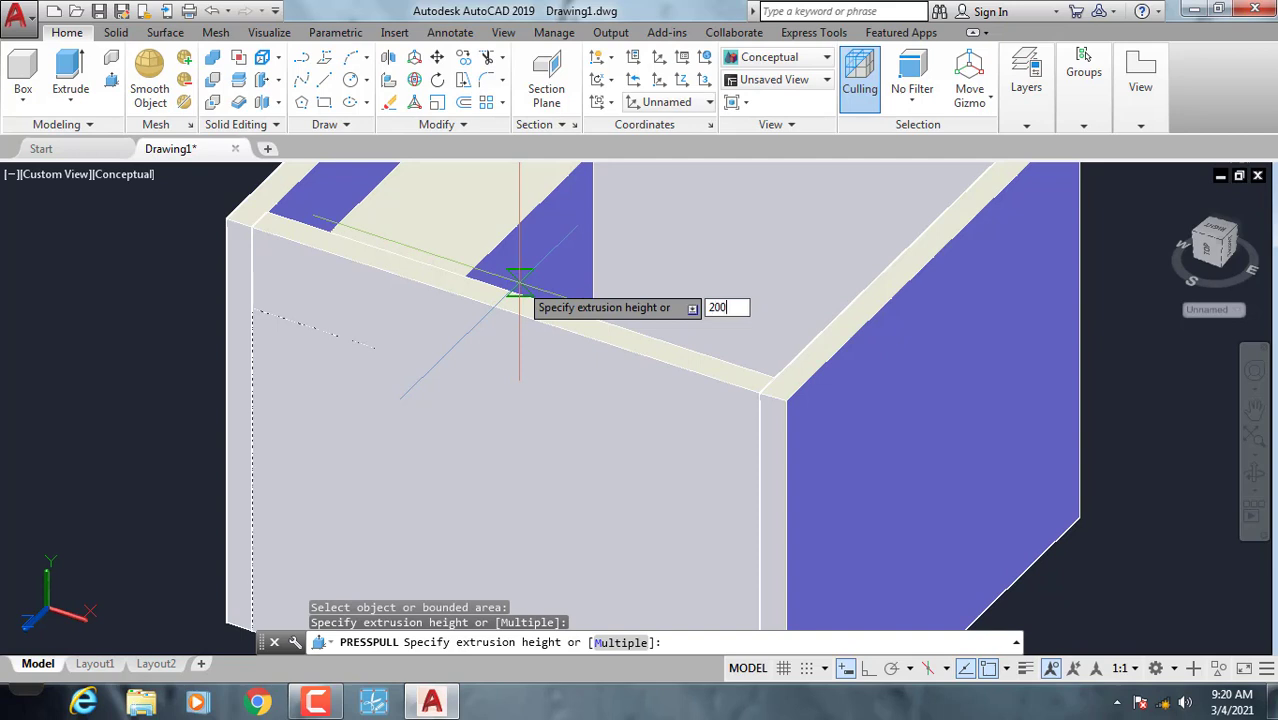
key("Return")
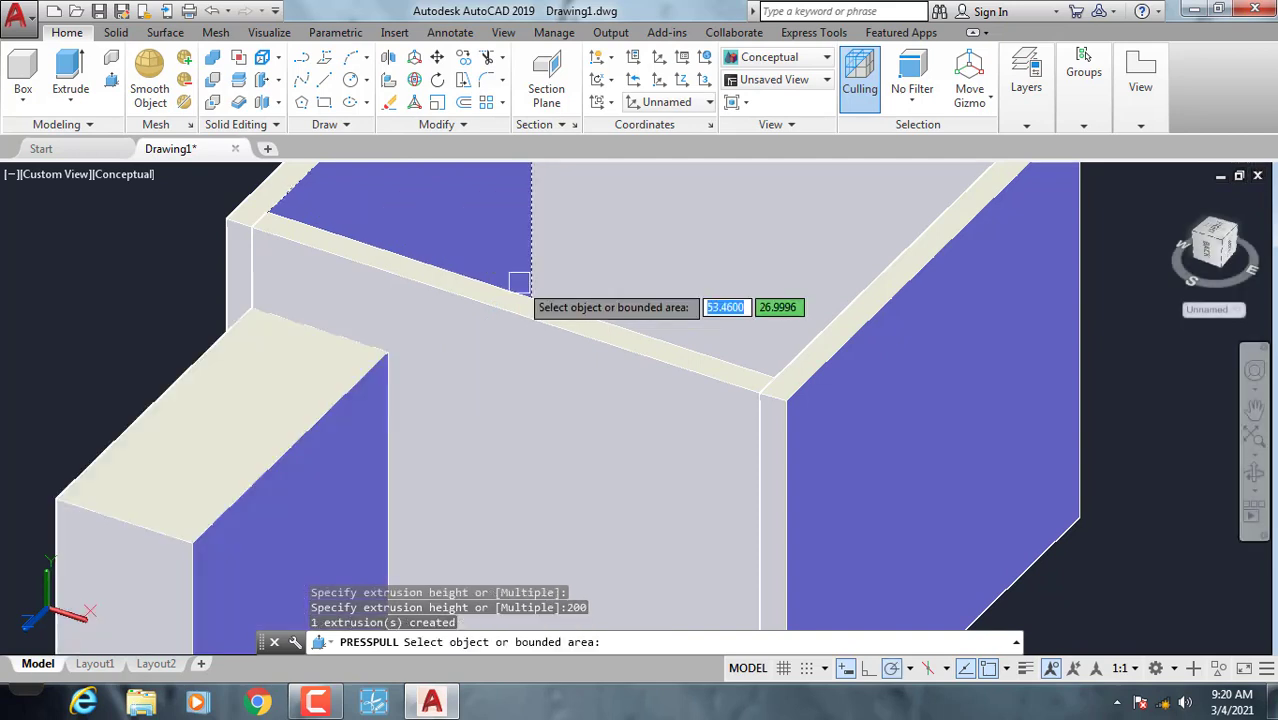
key("ctrl+z")
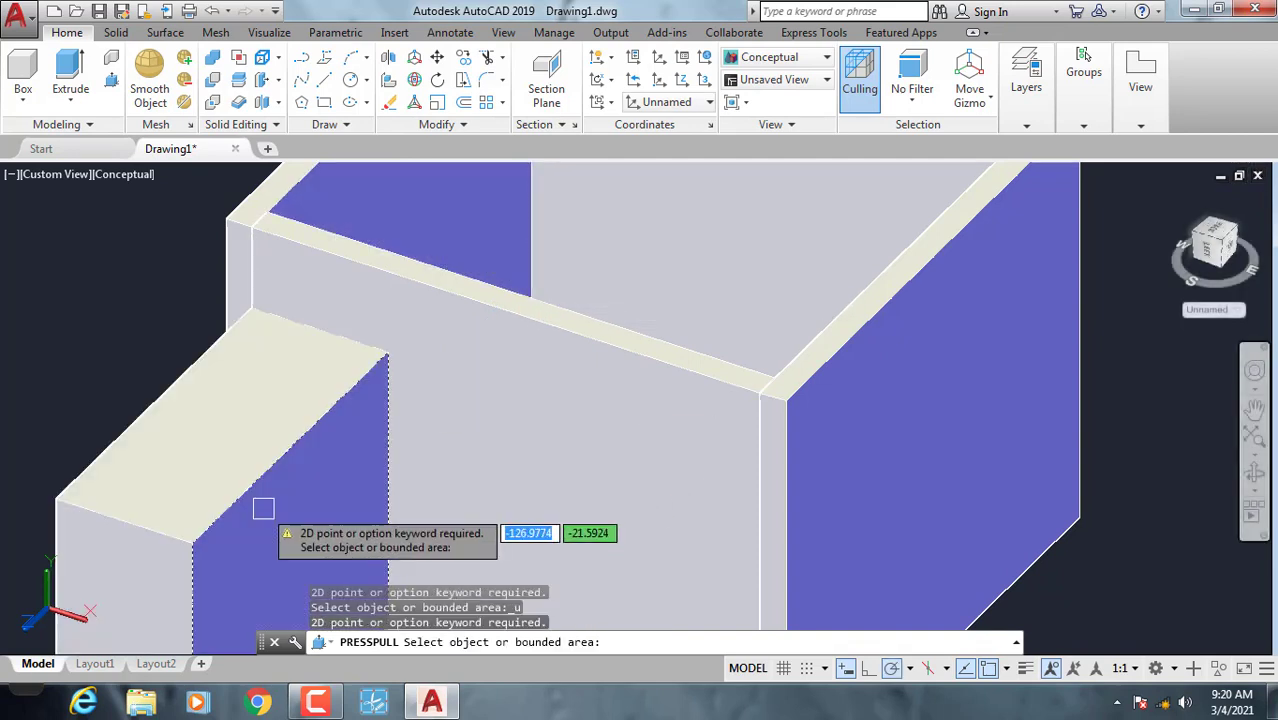
key("Escape")
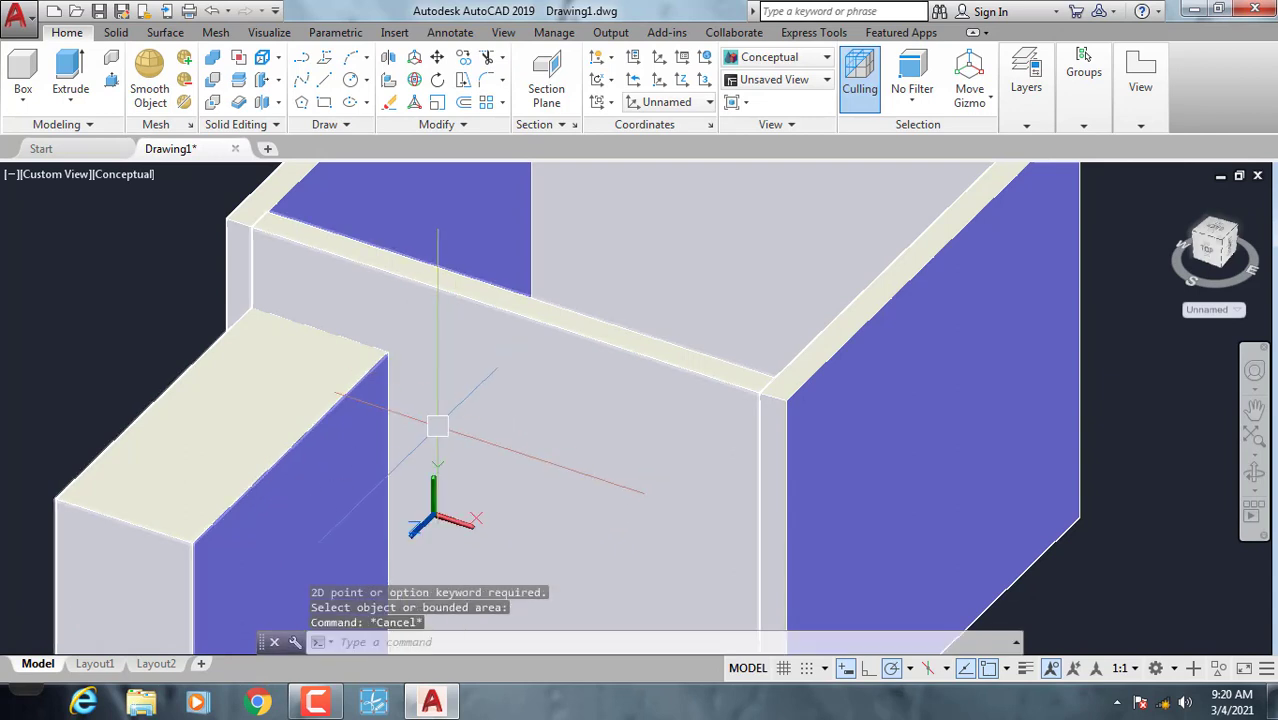
key("ctrl+z")
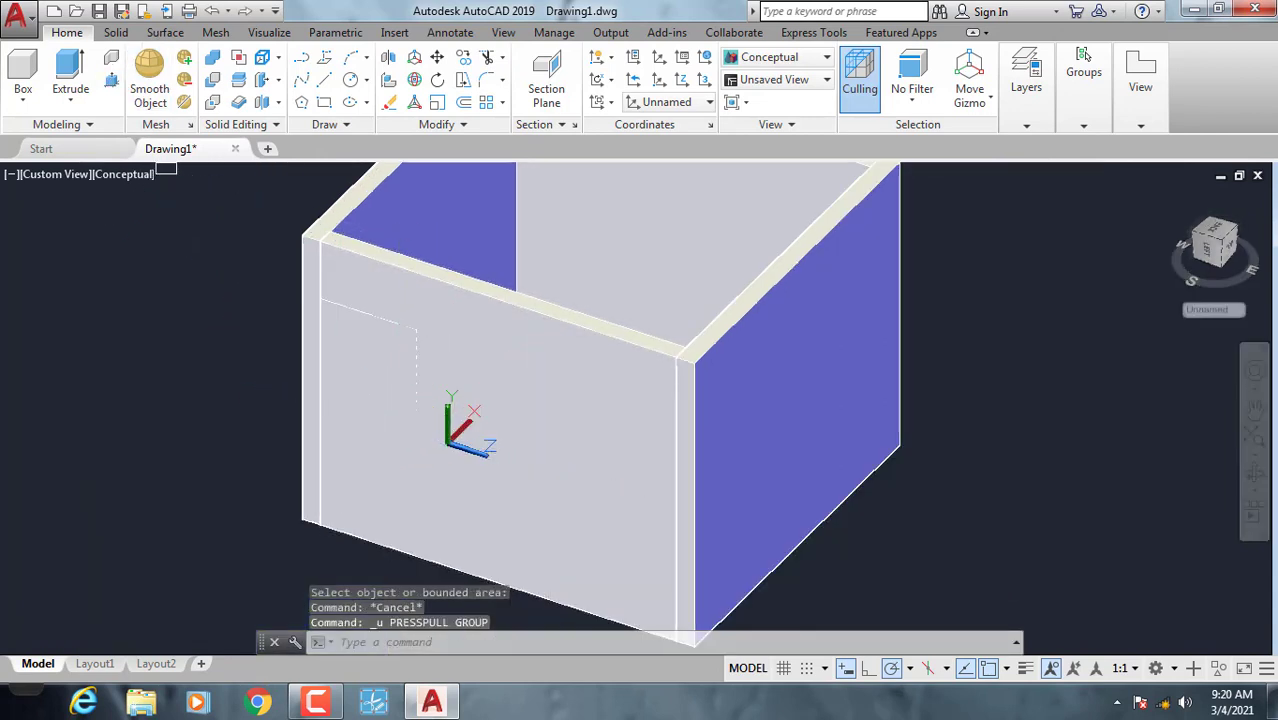
Press-pull the door outline through the front wall, then orbit and pan to the door side.
key("ctrl+shift+e")
left_click(422, 279)
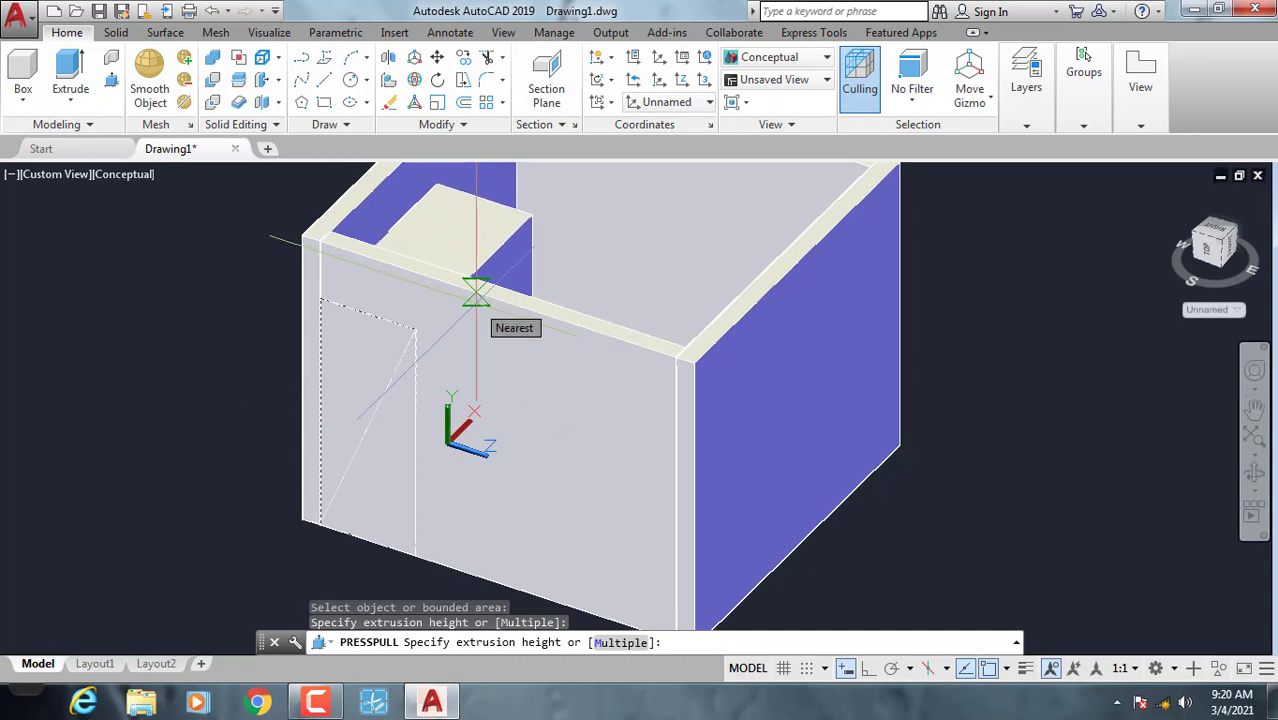
left_click(476, 291)
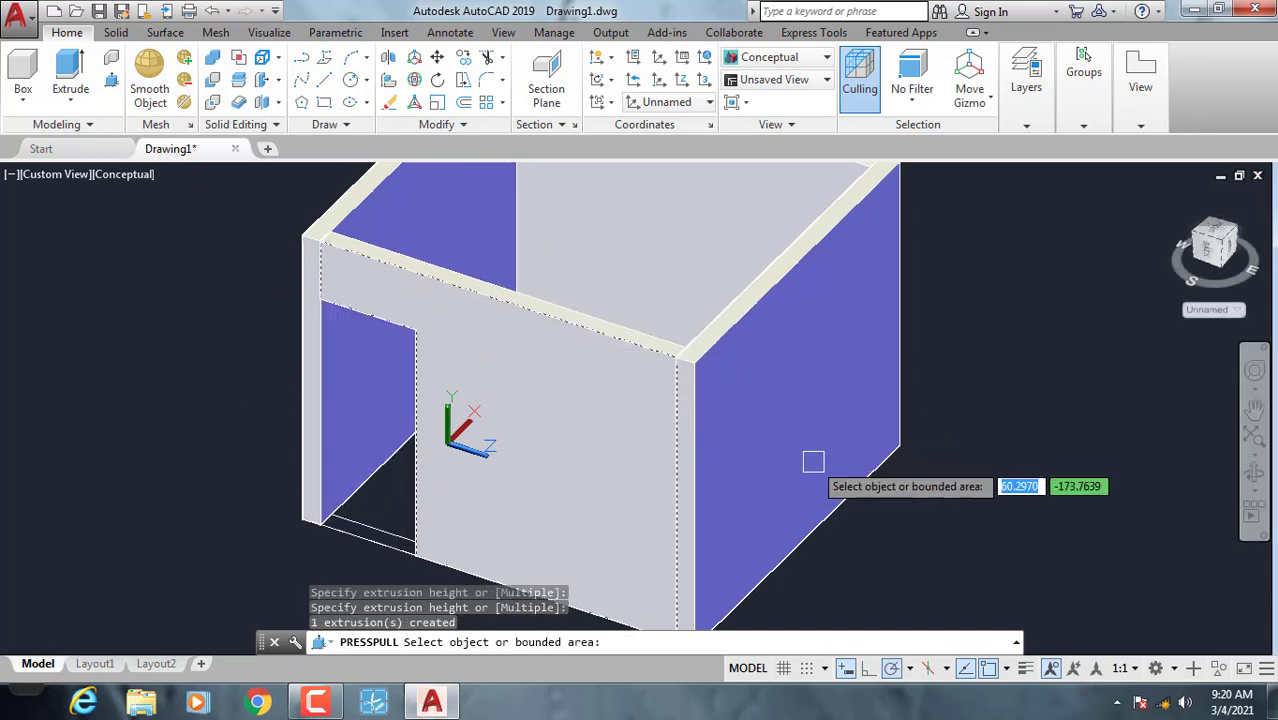
mouse_move(793, 470)
middle_mouse_down("shift")
mouse_move(919, 440)
mouse_move(1000, 380)
mouse_move(1035, 323)
mouse_move(927, 429)
mouse_move(767, 471)
mouse_move(747, 511)
mouse_move(650, 511)
mouse_move(907, 462)
middle_mouse_up("shift")
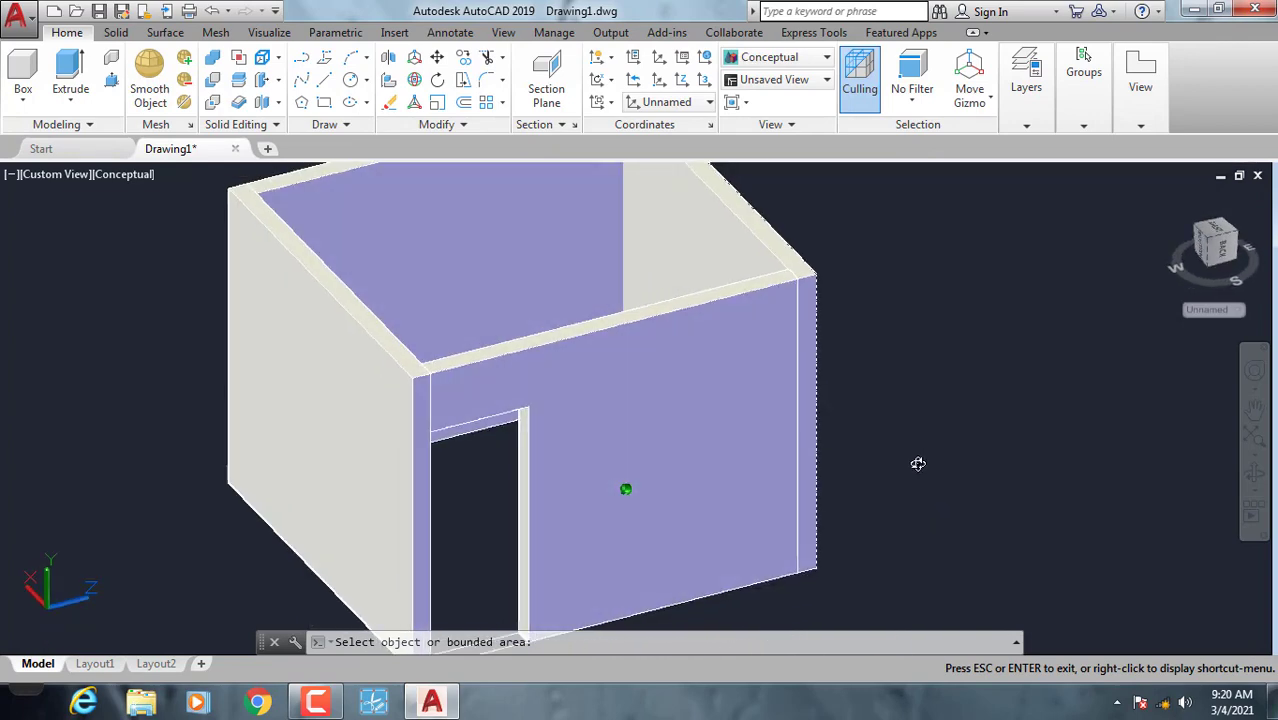
key("Return")
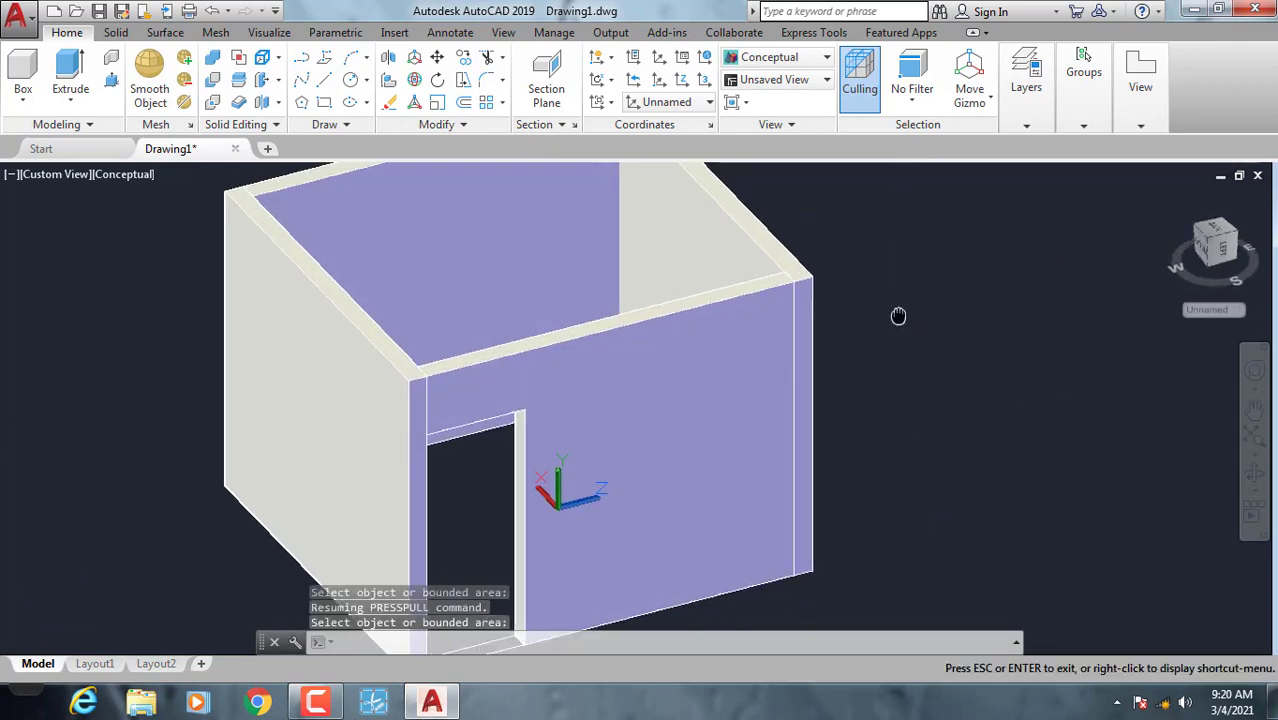
mouse_move(899, 317)
middle_mouse_down()
mouse_move(810, 337)
mouse_move(973, 308)
mouse_move(1005, 331)
middle_mouse_up()
scroll(810, 337, "down", 2)
scroll(805, 325, "up", 2)
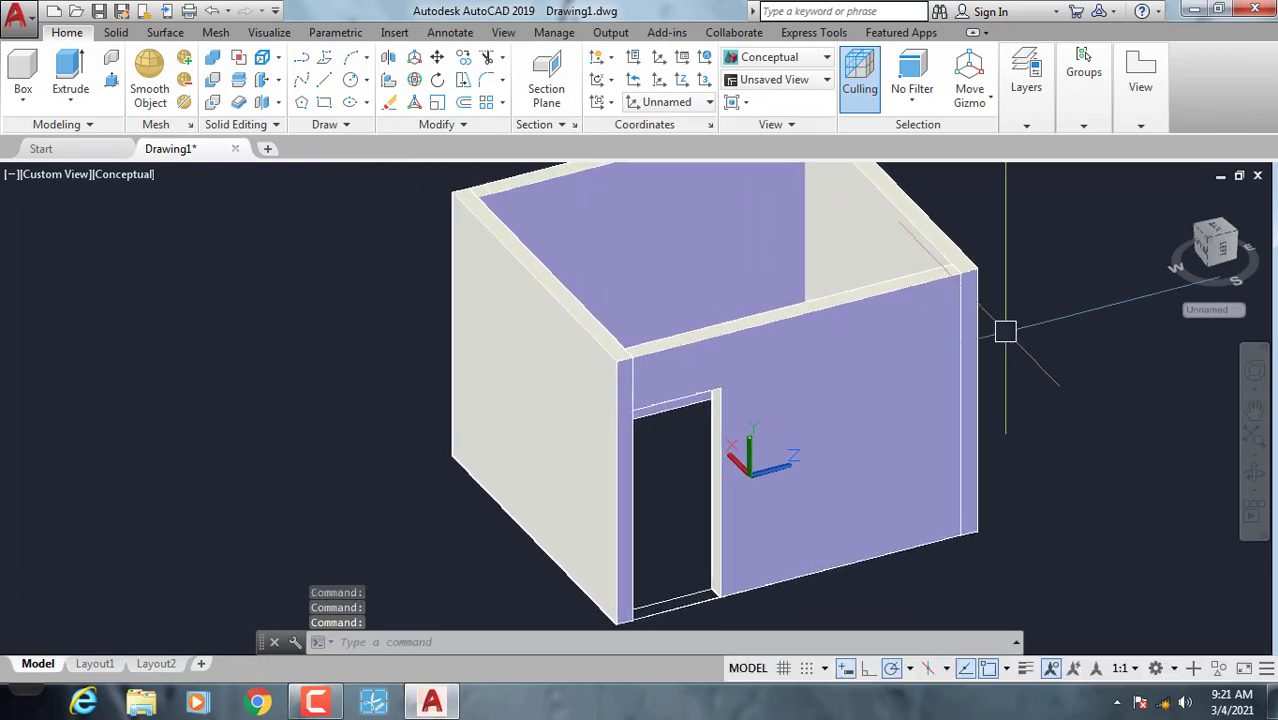
Orbit toward the door wall and switch to the Front preset view.
left_click(1254, 475)
mouse_move(836, 434)
left_mouse_down()
mouse_move(723, 418)
mouse_move(955, 391)
mouse_move(924, 397)
left_mouse_up()
key("Escape")
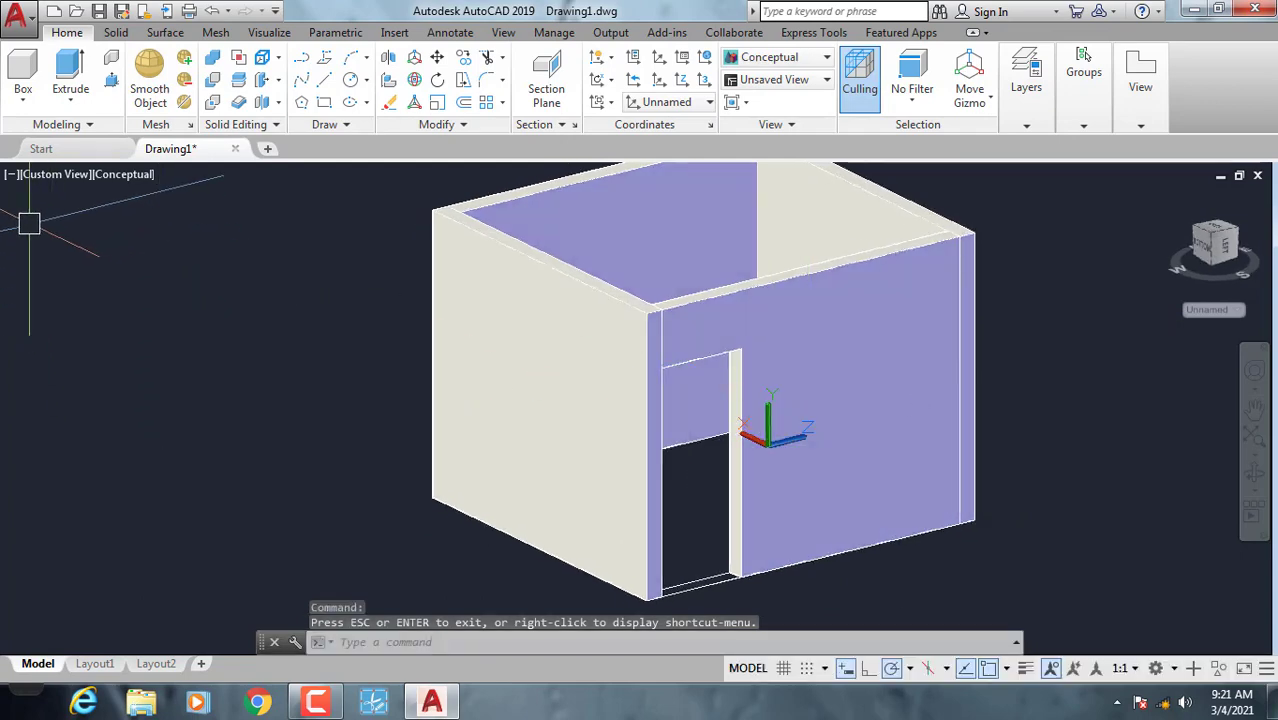
left_click(46, 176)
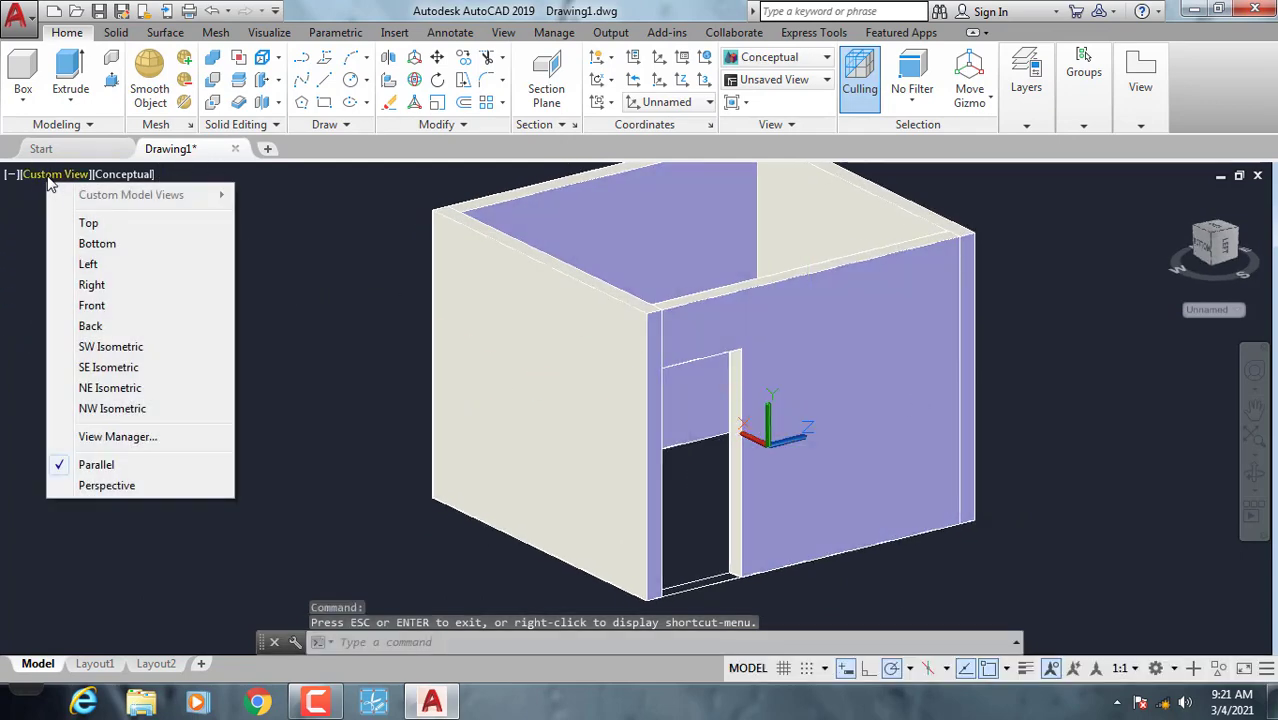
left_click(90, 308)
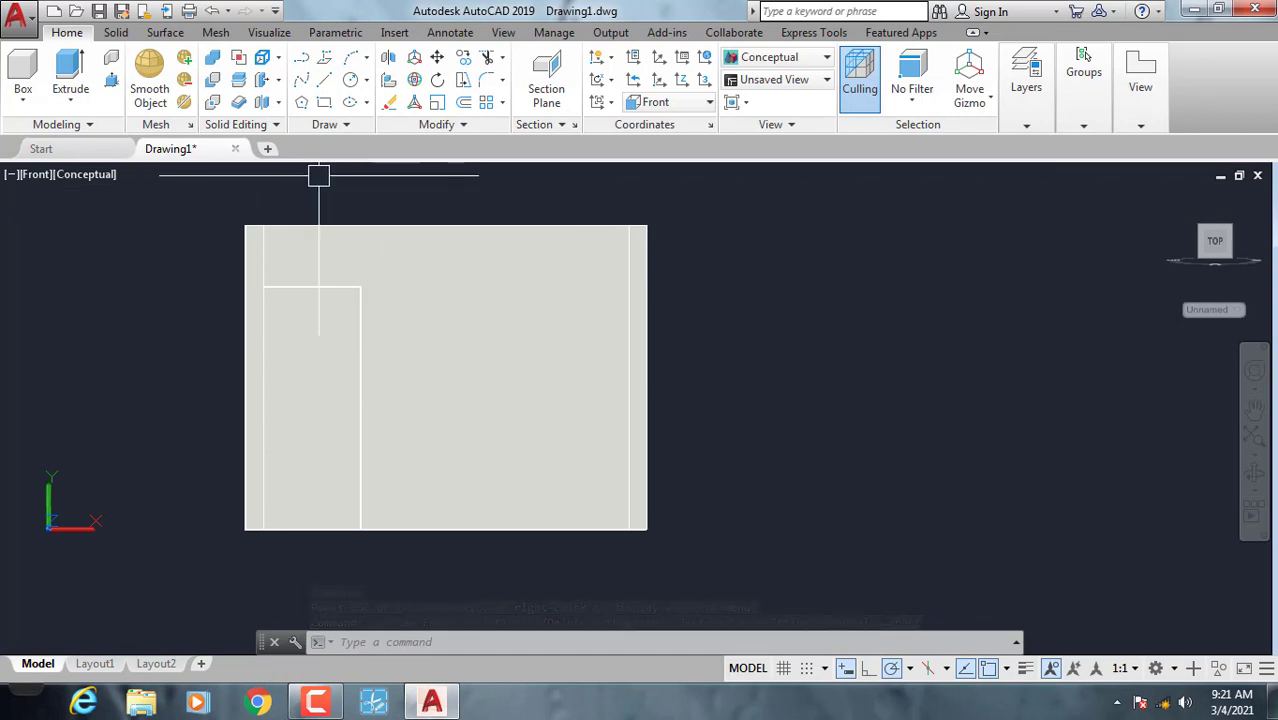
Cancel a stray rectangle and wall selection, leaving the Front view unchanged.
left_click(324, 105)
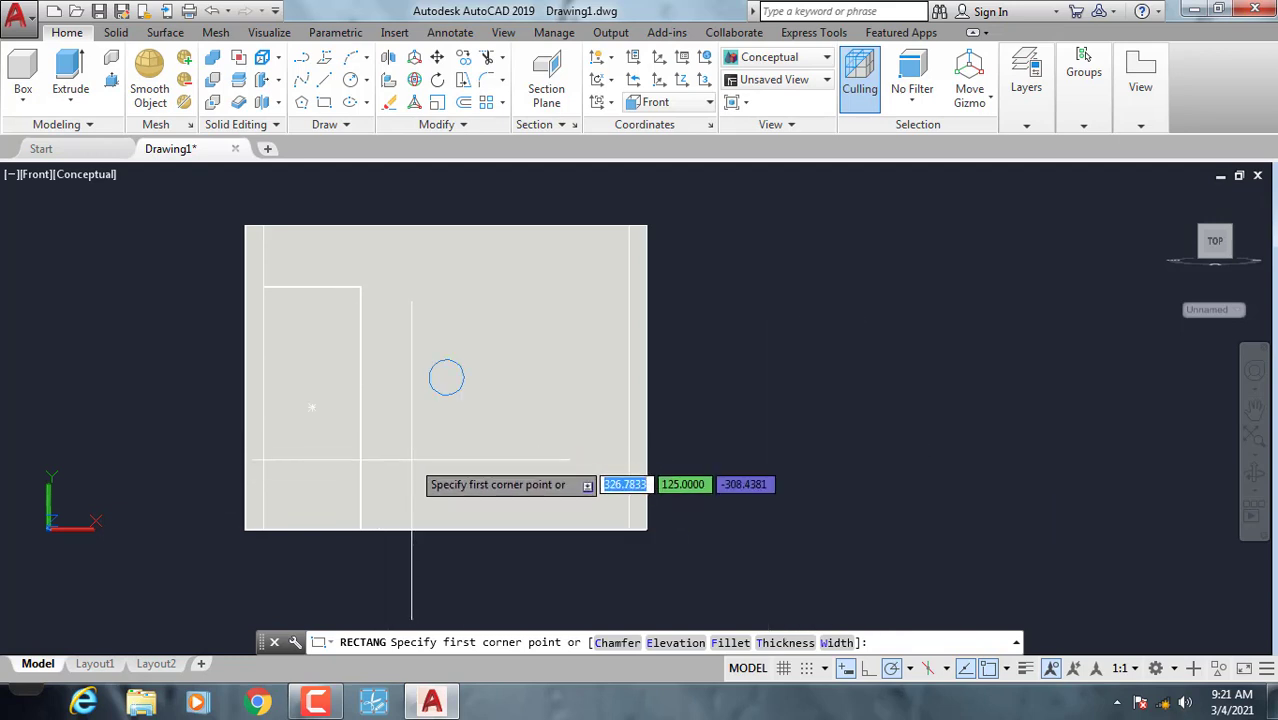
left_click(446, 377)
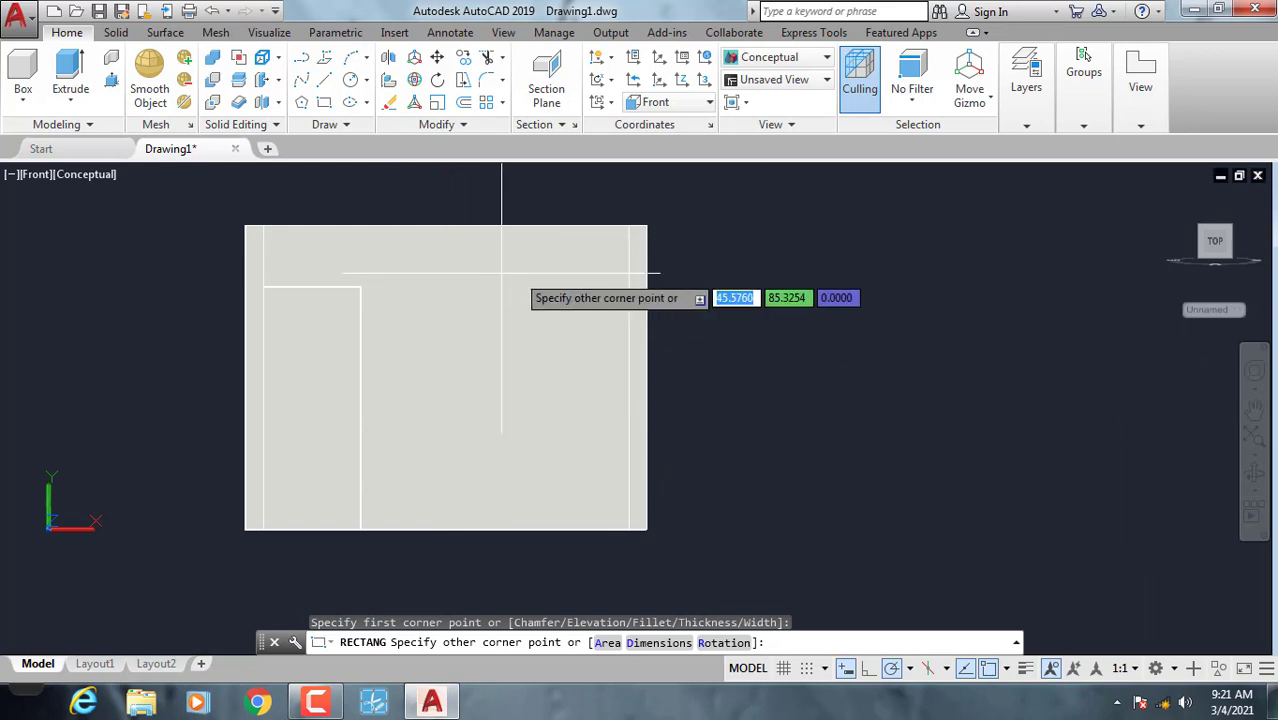
key("Escape")
left_click(488, 365)
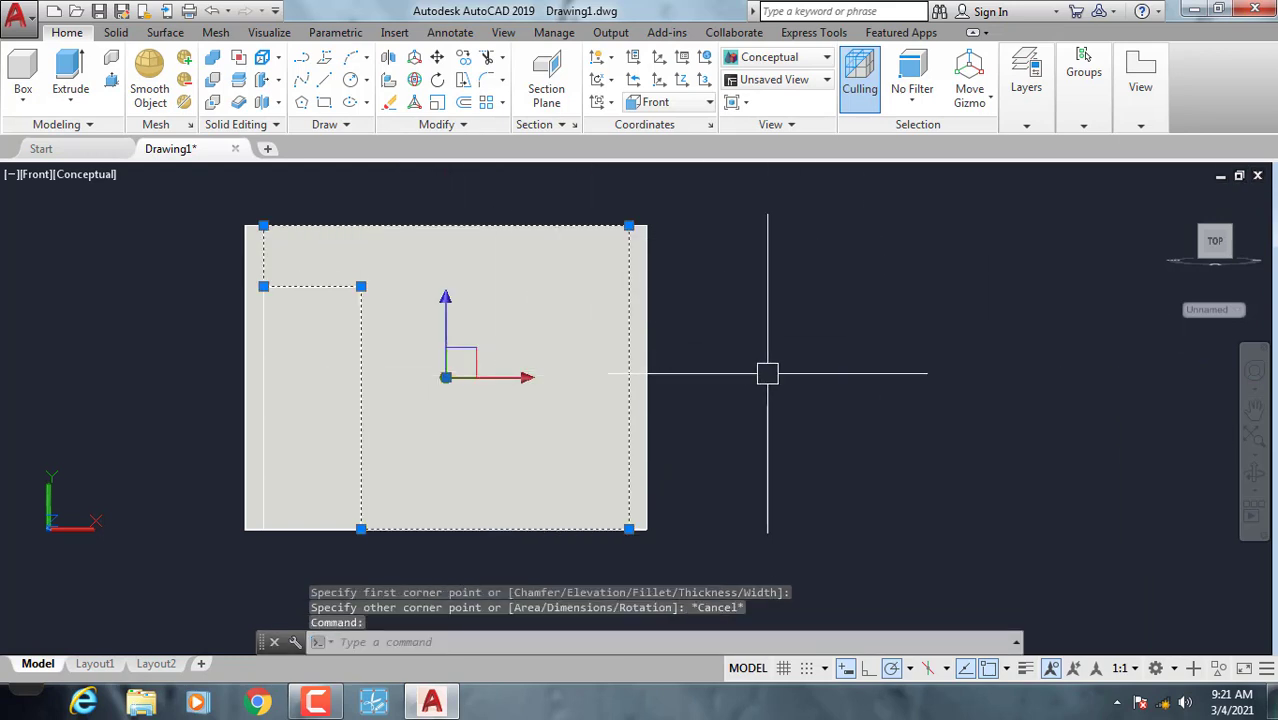
key("Escape")
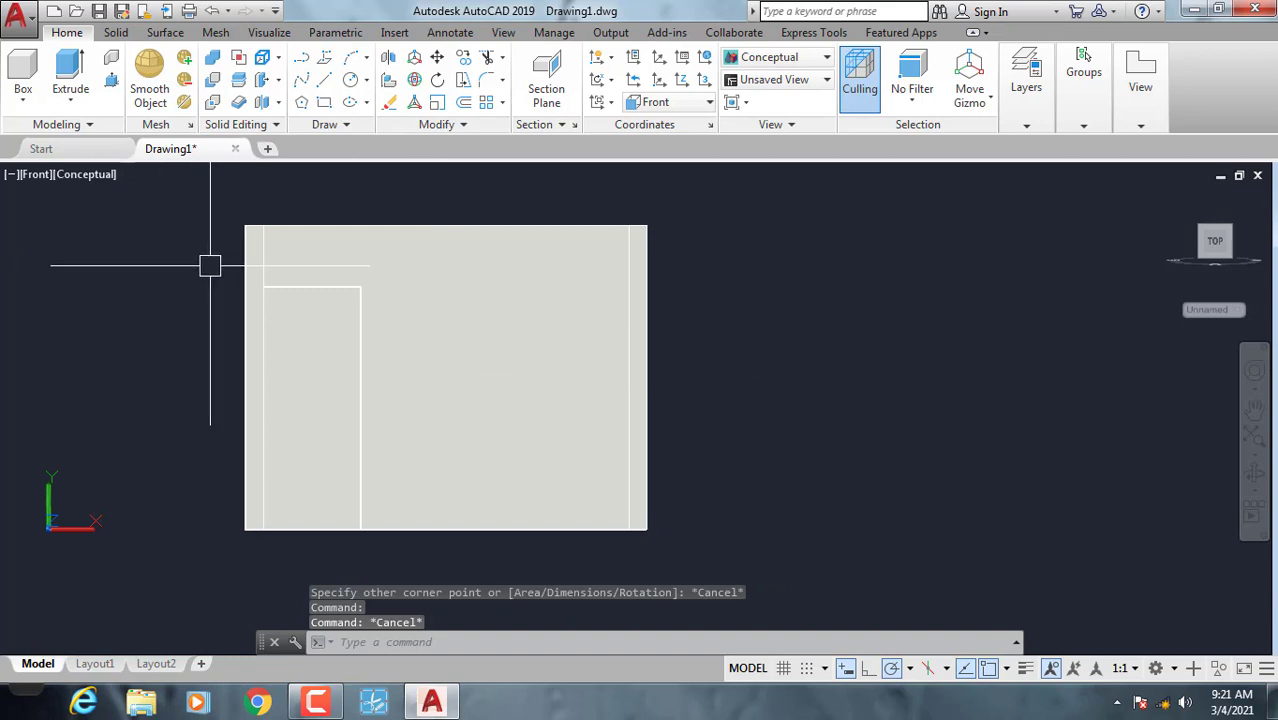
left_click(32, 177)
left_click(40, 176)
Switch to 2D Wireframe and draw a 50 by 120 window rectangle on the door wall.
left_click(82, 176)
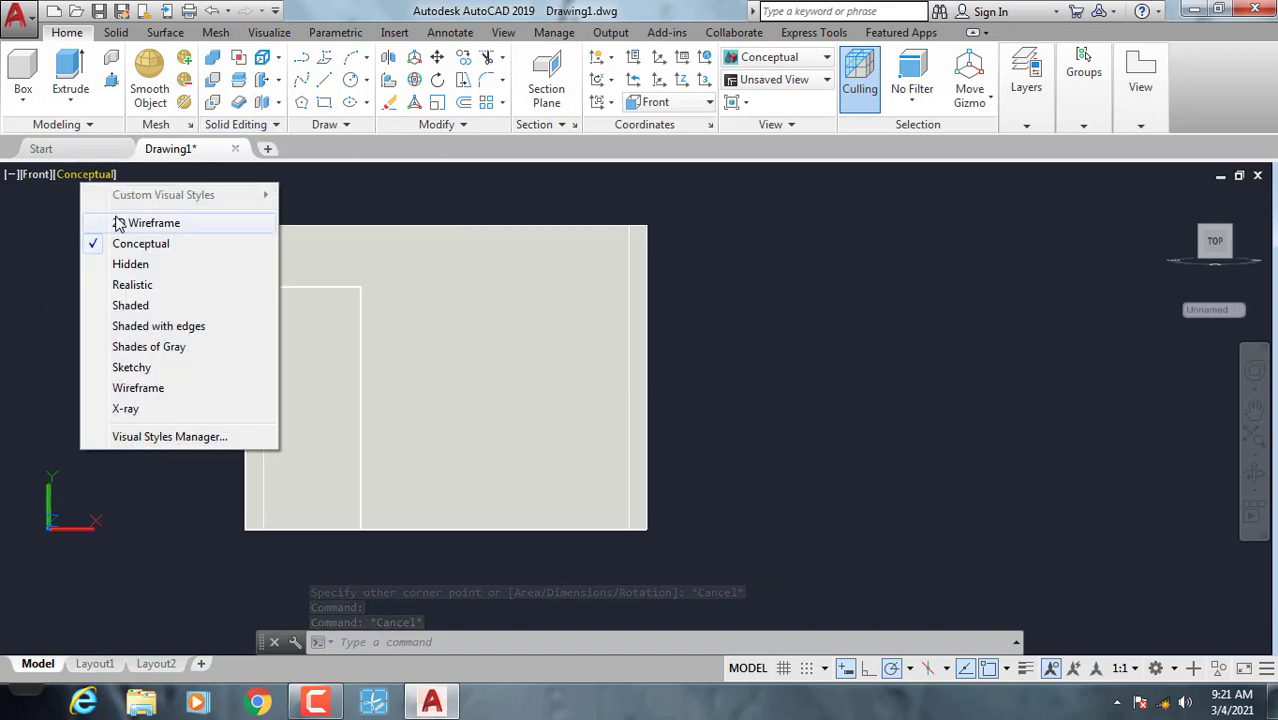
left_click(115, 222)
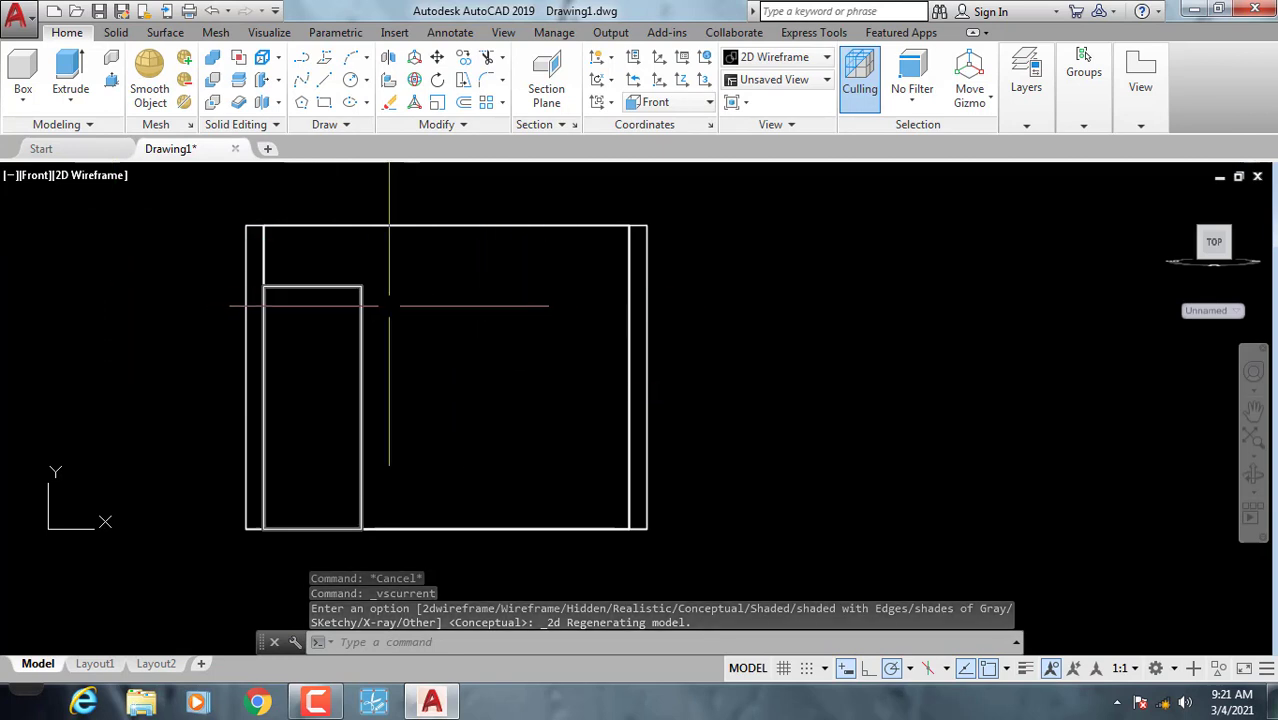
left_click(324, 105)
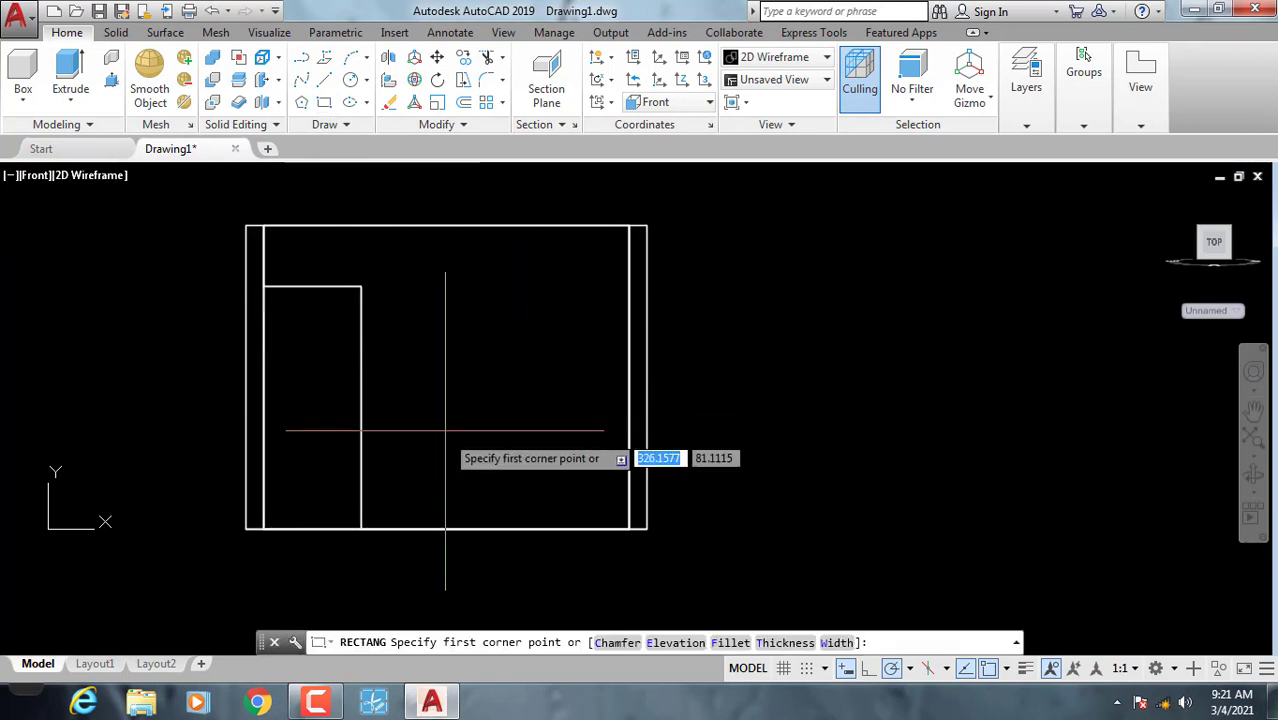
left_click(441, 477)
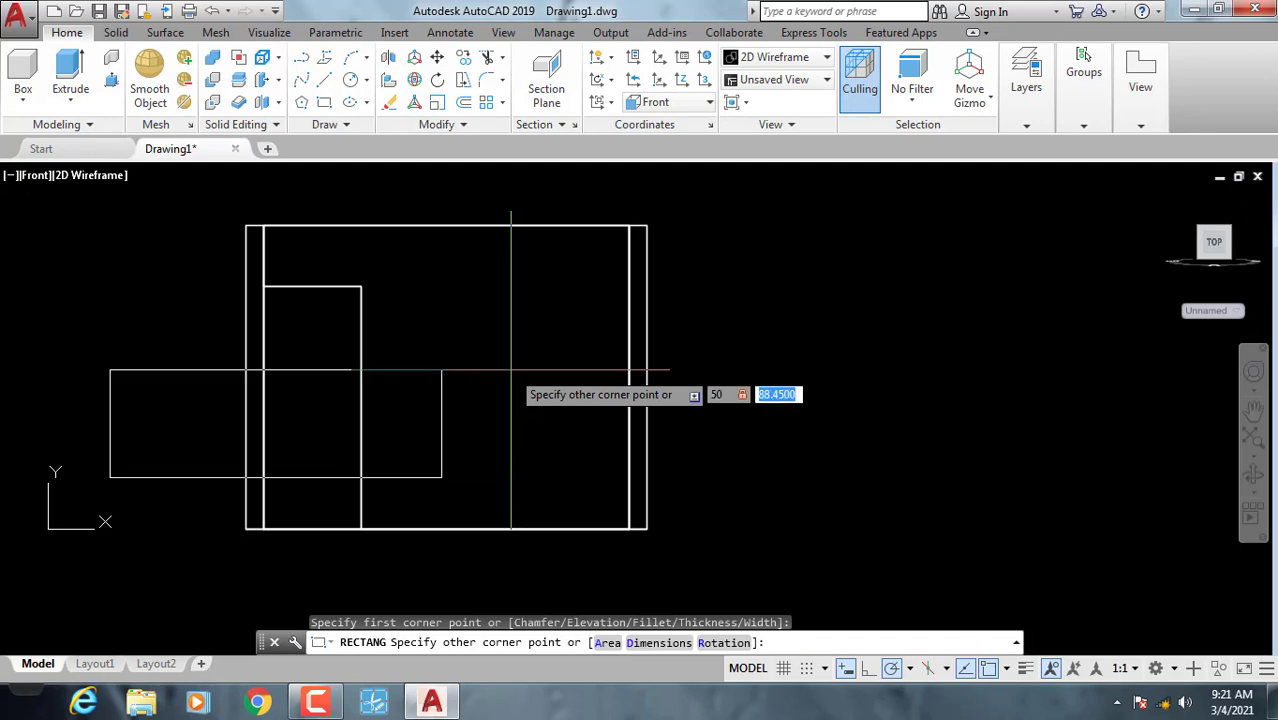
key("Return")
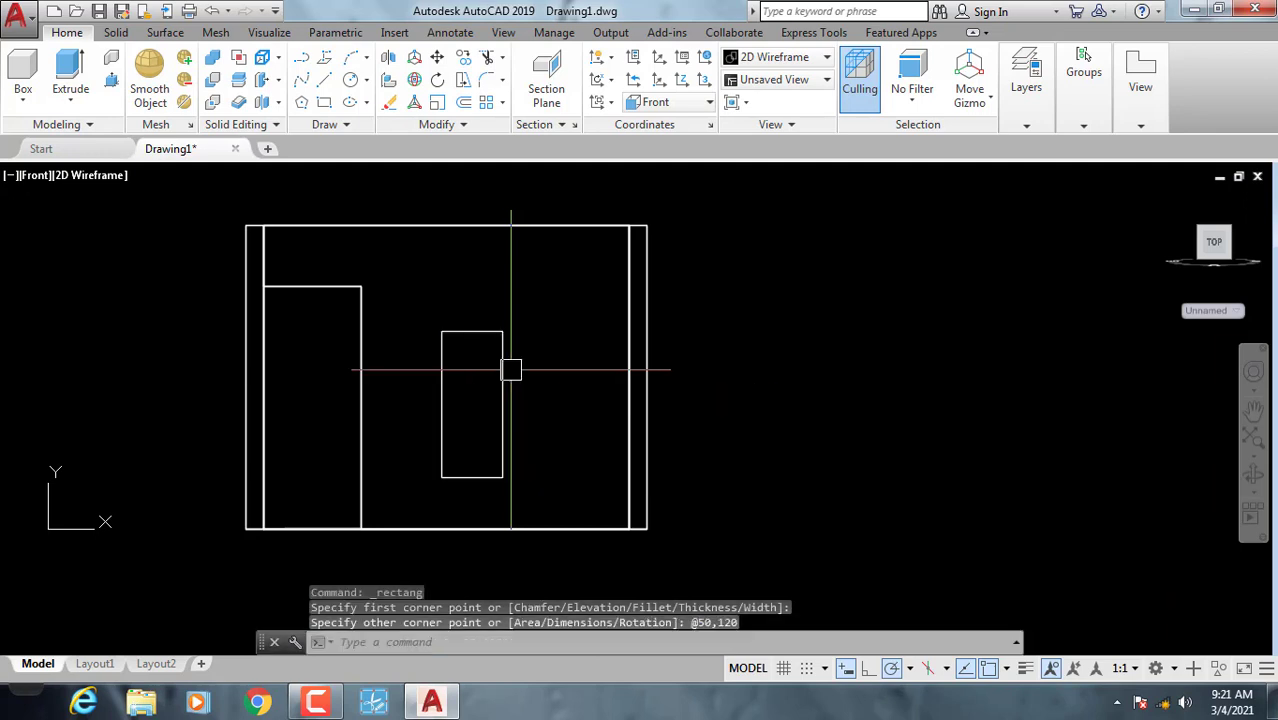
Move the window rectangle up so its top is level with the door head.
left_click(504, 364)
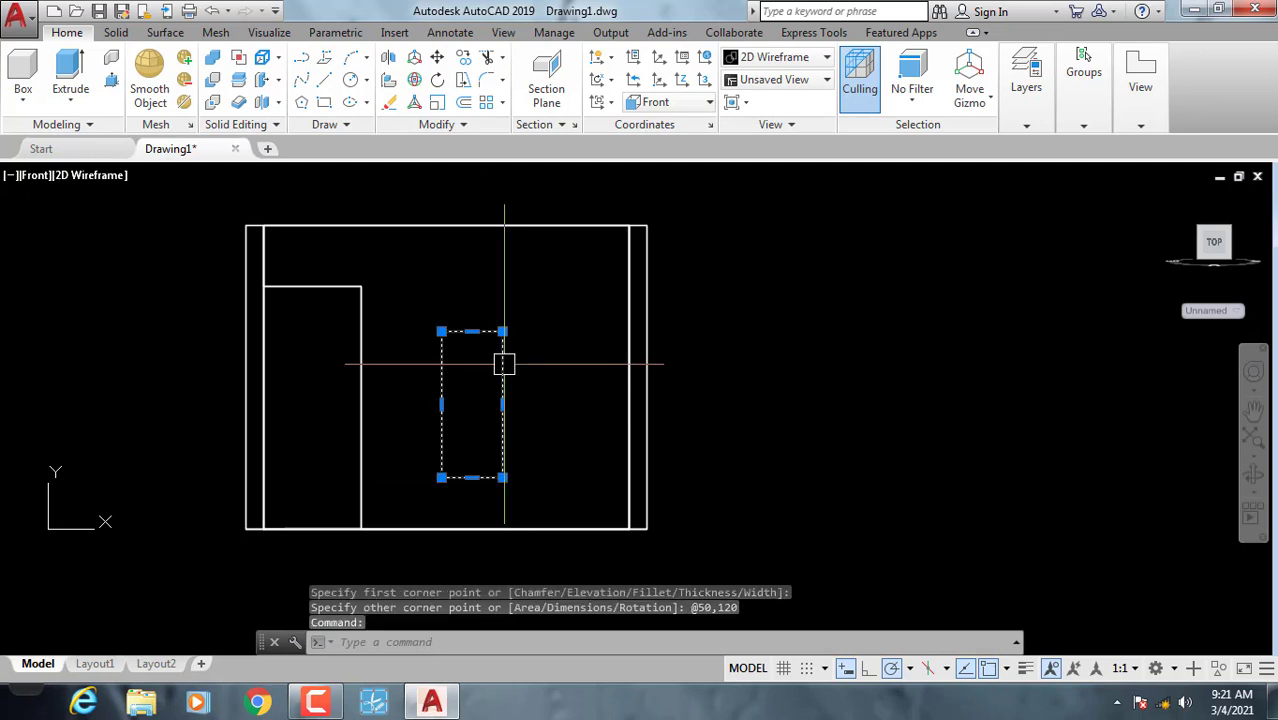
type("m")
key("Return")
left_click(441, 331)
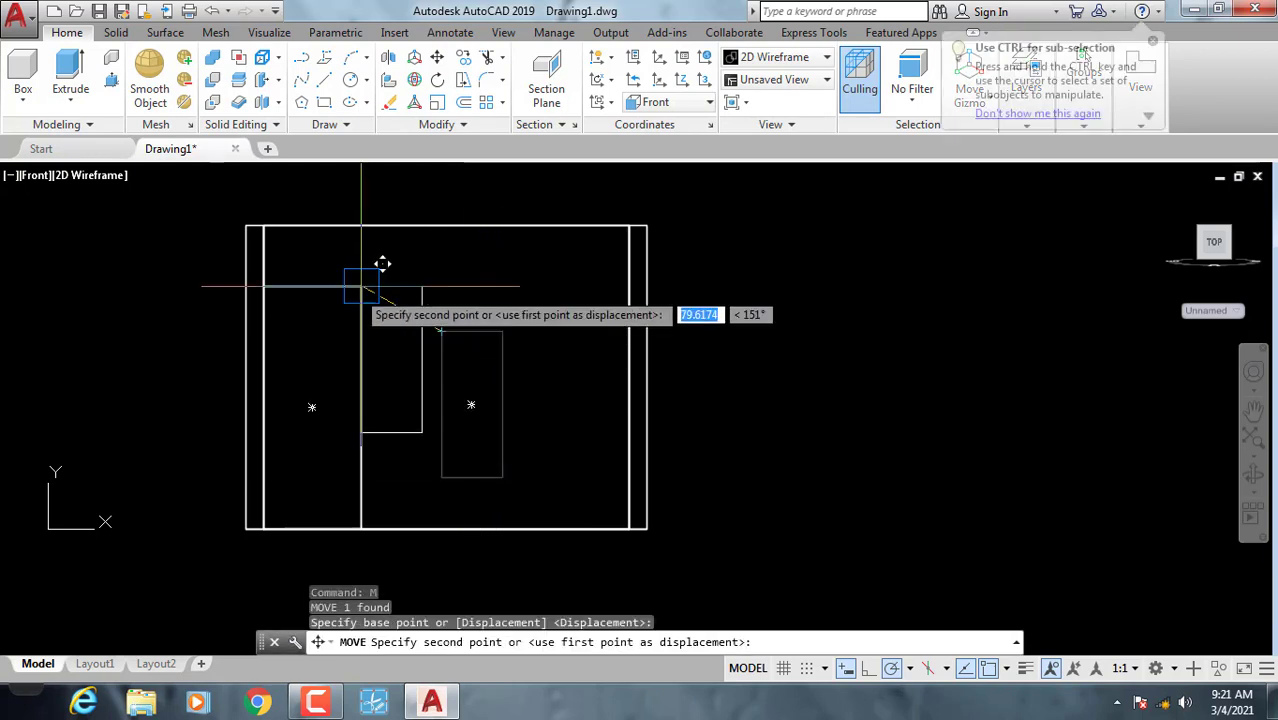
left_click(441, 287)
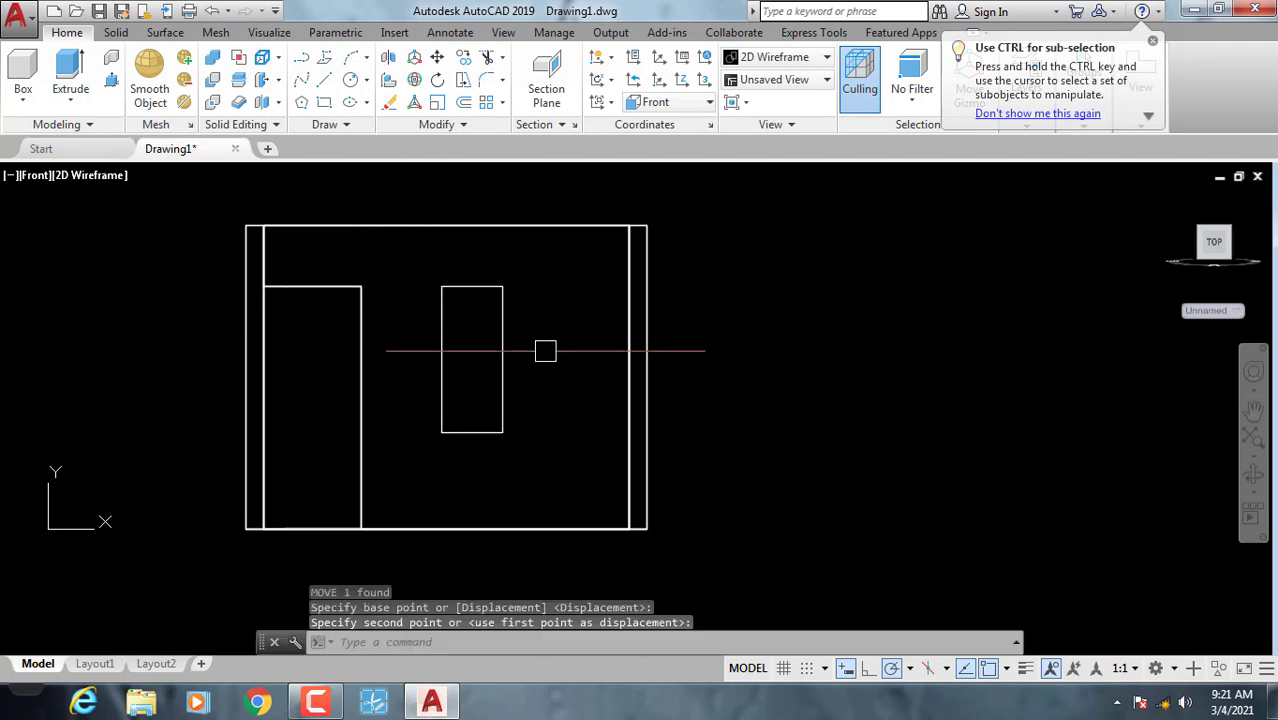
scroll(628, 354, "down", 4)
scroll(596, 346, "up", 4)
left_click(589, 341)
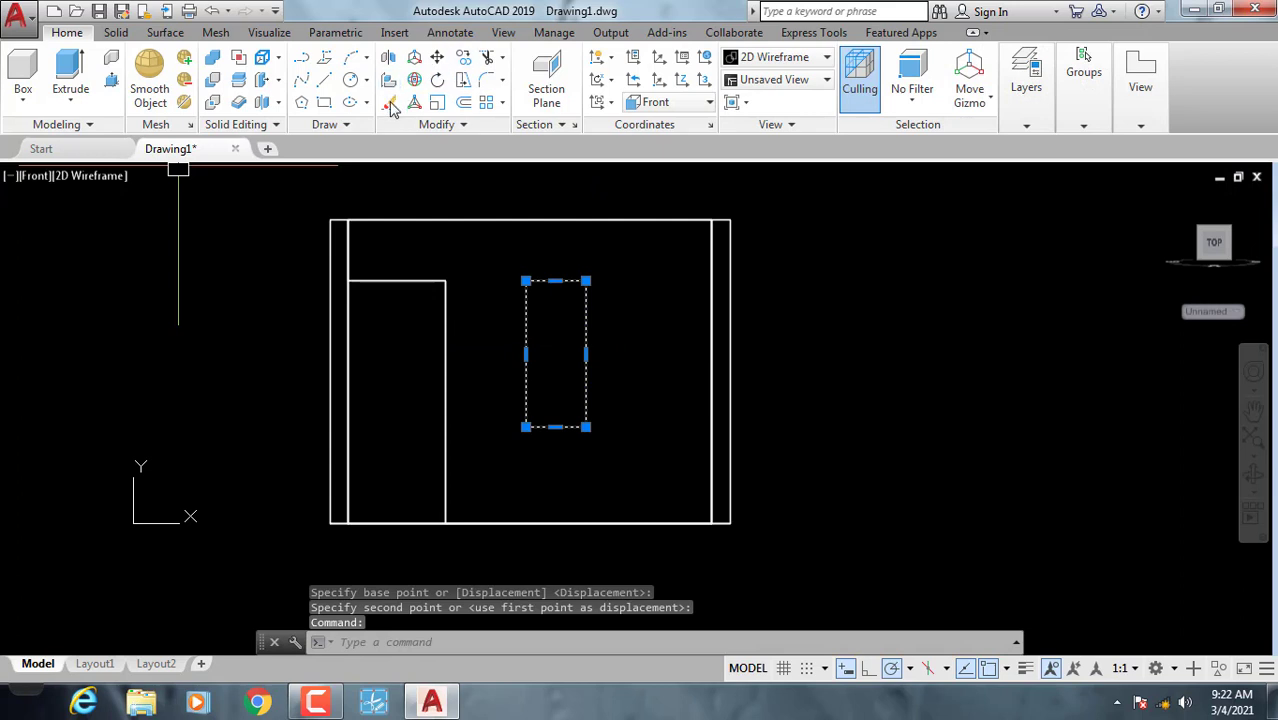
Copy the window rectangle from its top-left to its top-right corner, forming a double window.
left_click(474, 113)
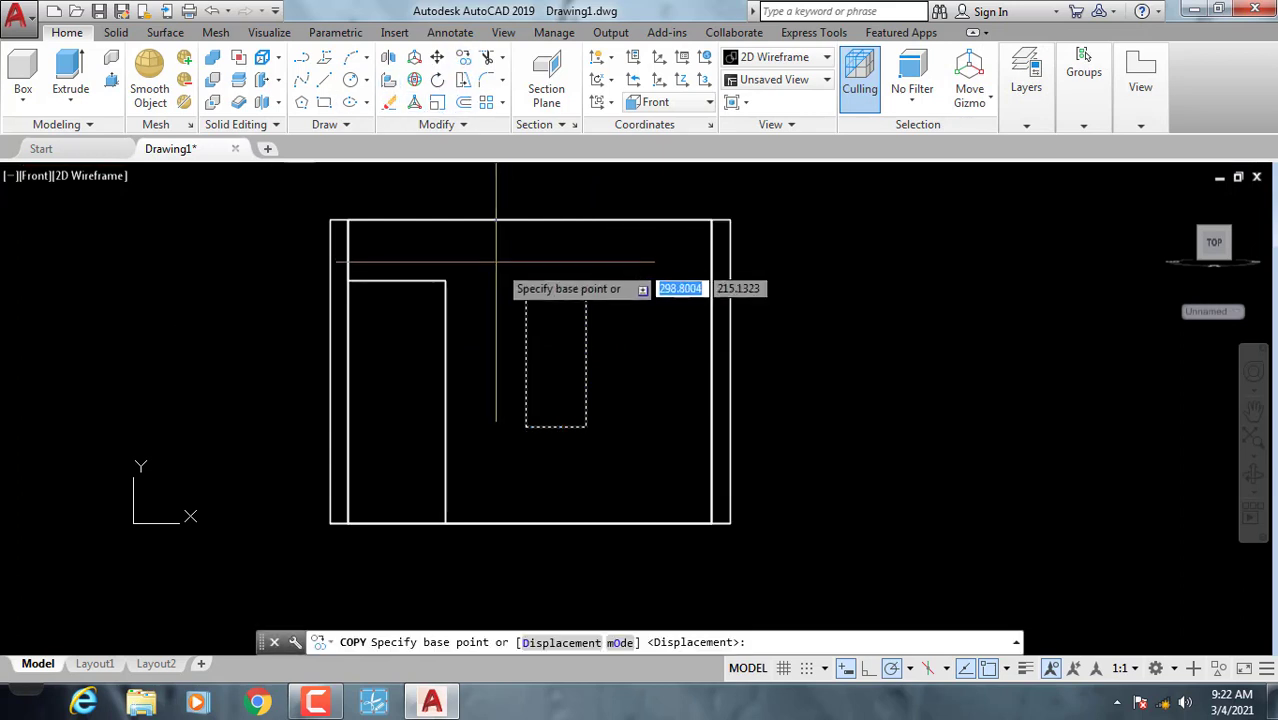
left_click(525, 281)
key("Escape")
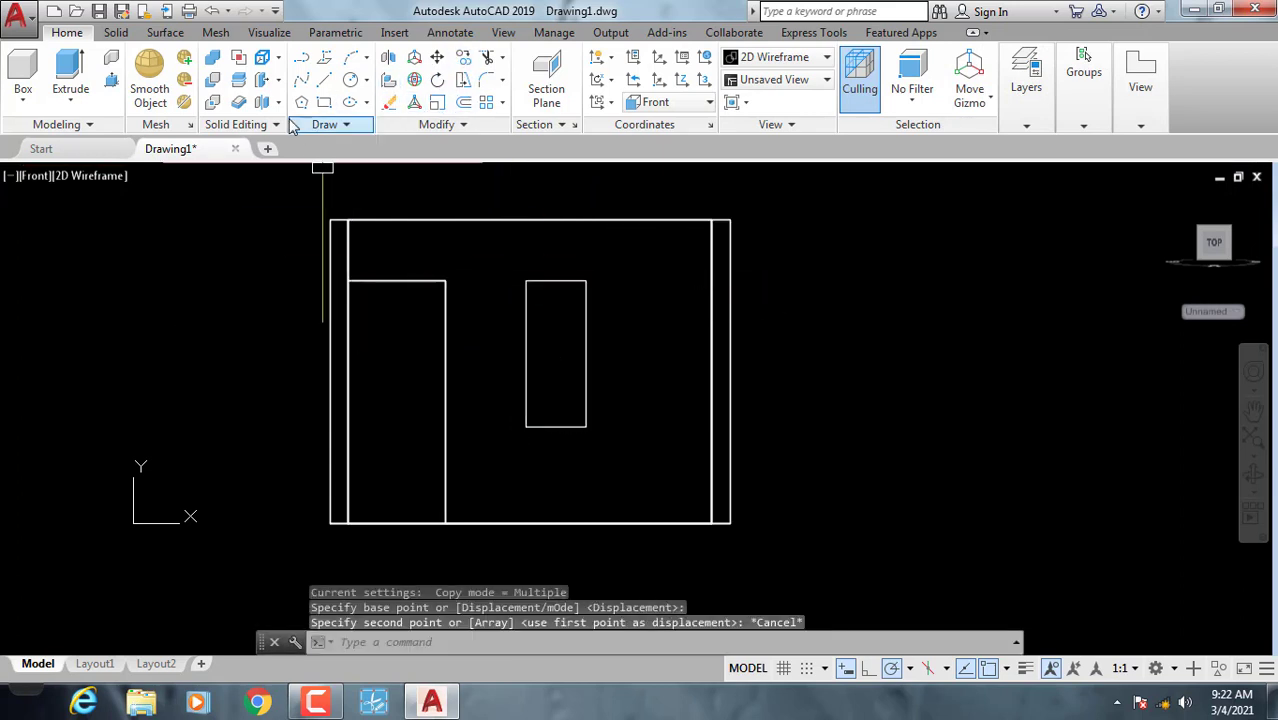
key("Return")
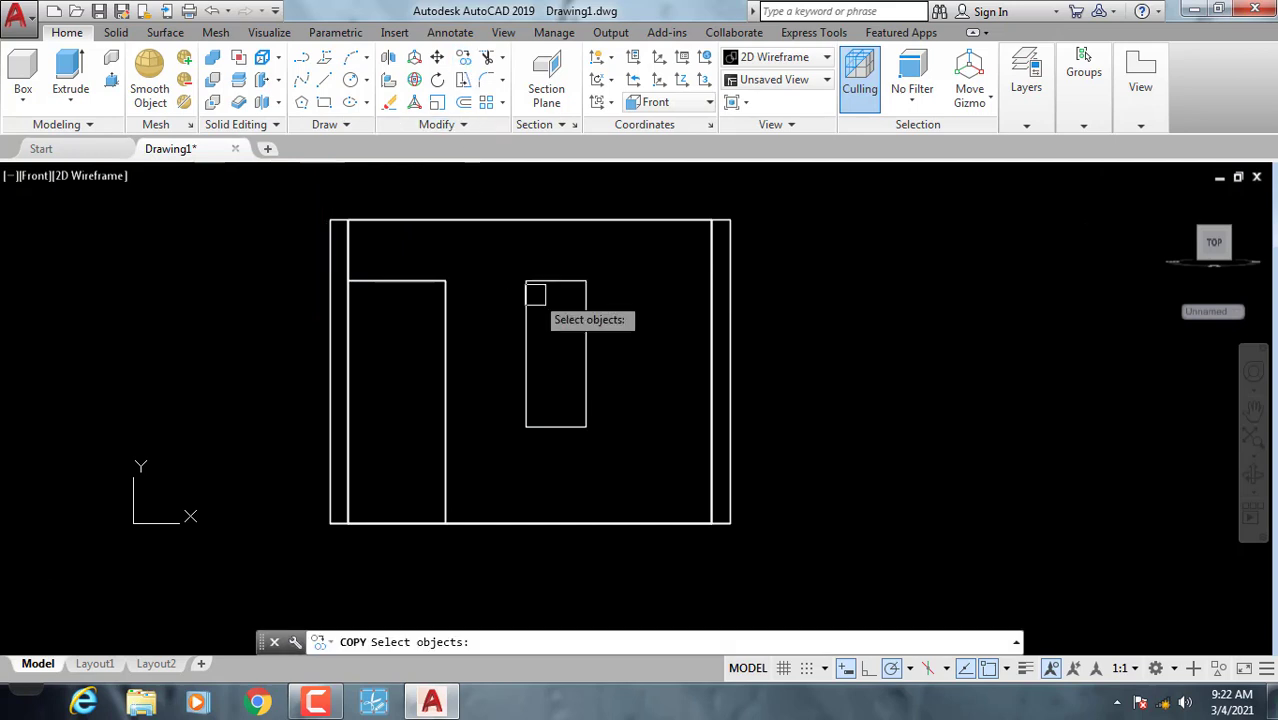
key("Escape")
left_click(525, 304)
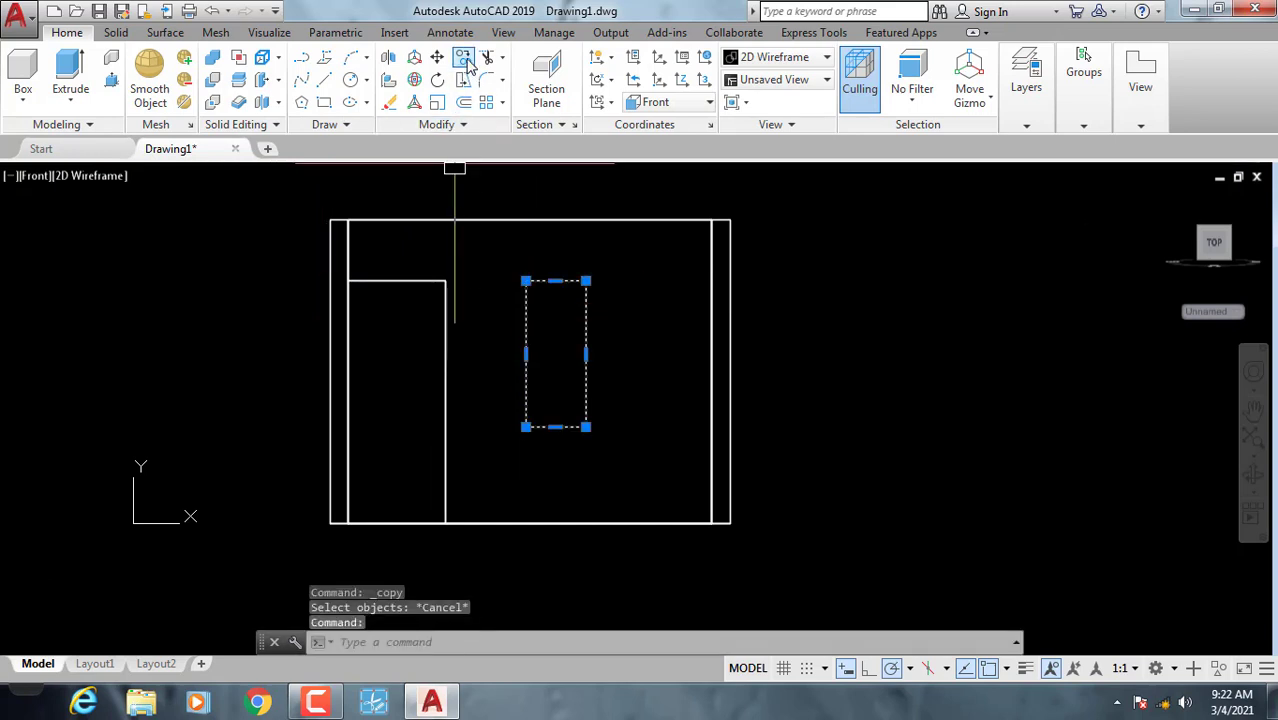
left_click(465, 59)
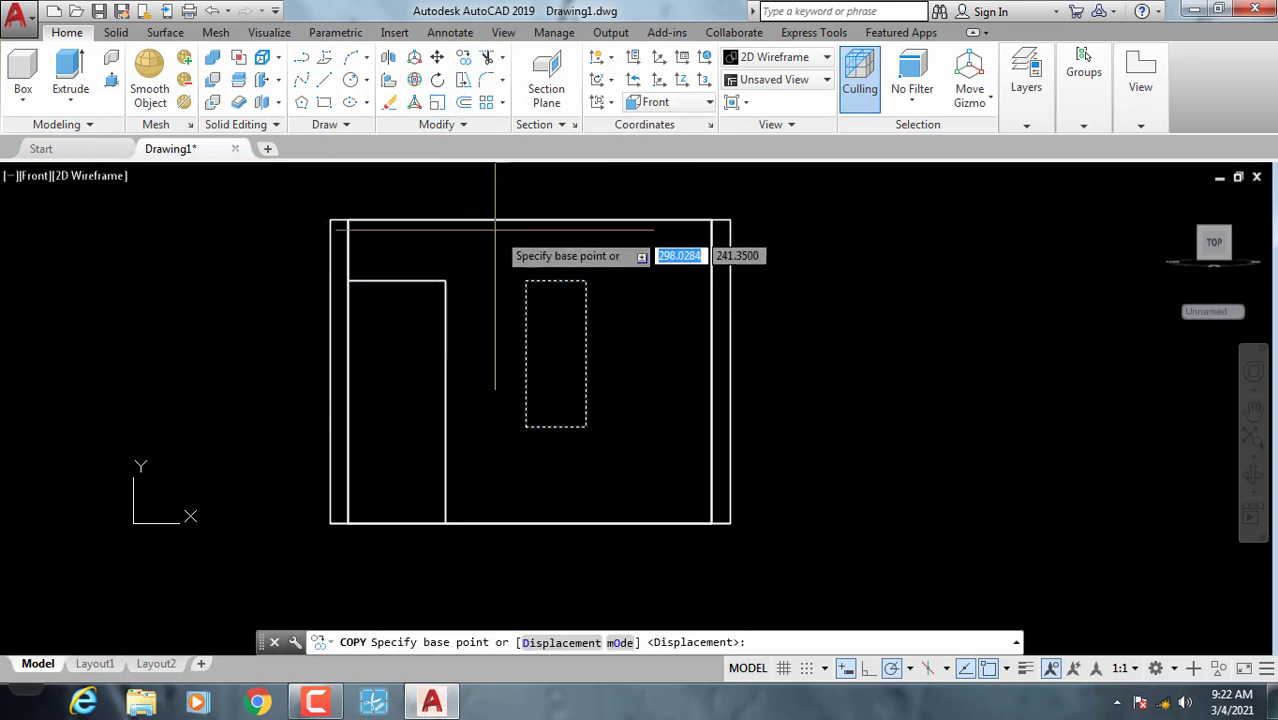
left_click(525, 280)
left_click(586, 280)
key("Escape")
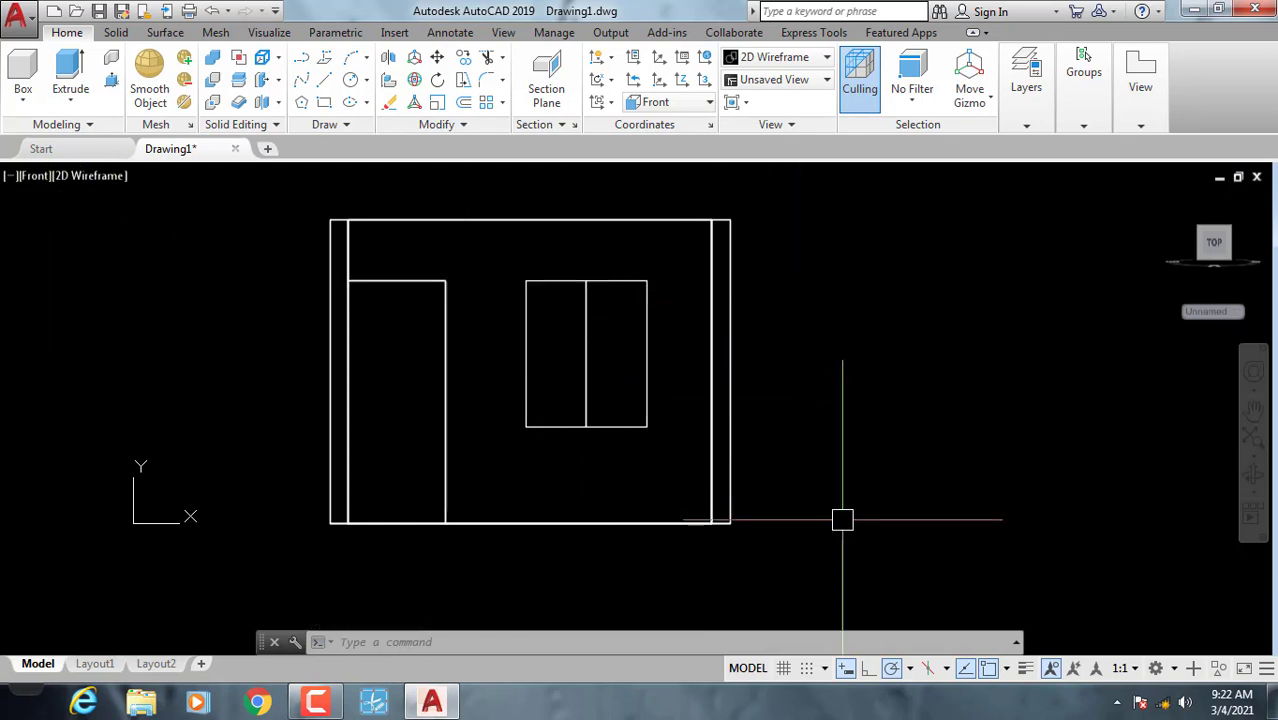
left_click(39, 176)
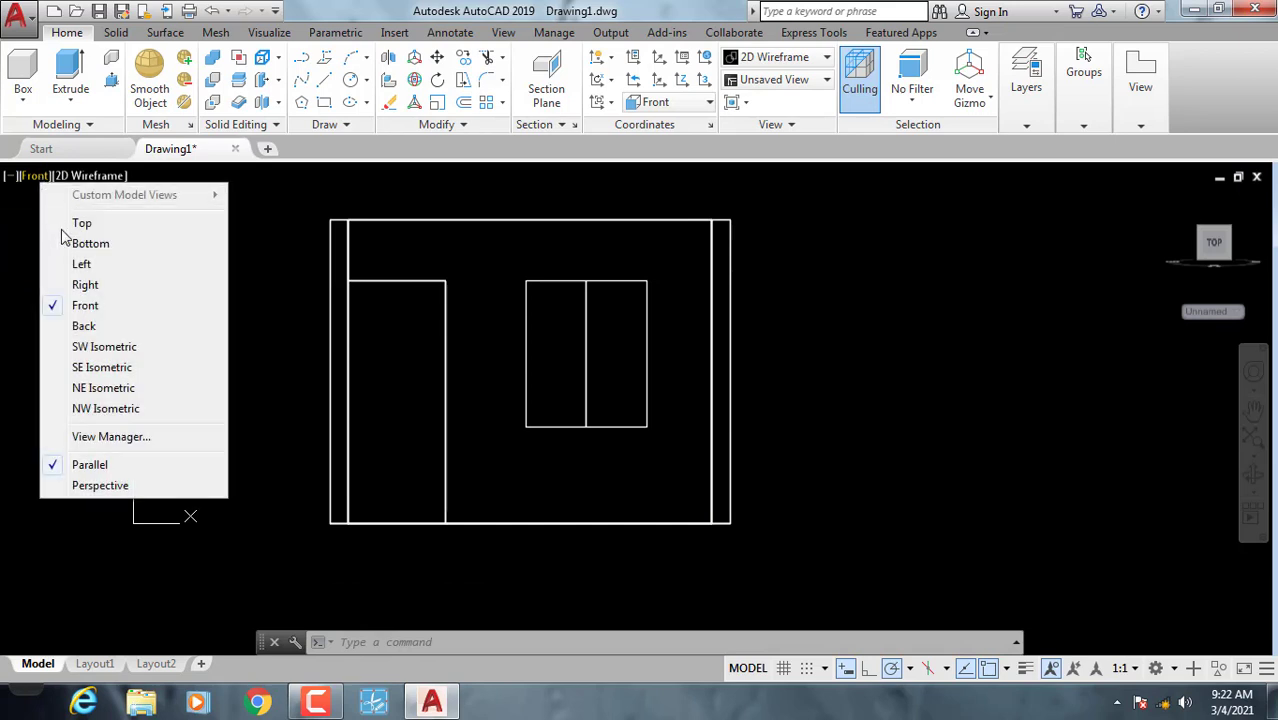
Switch to the Left view and draw a 50 by 120 window rectangle on the side wall.
left_click(97, 266)
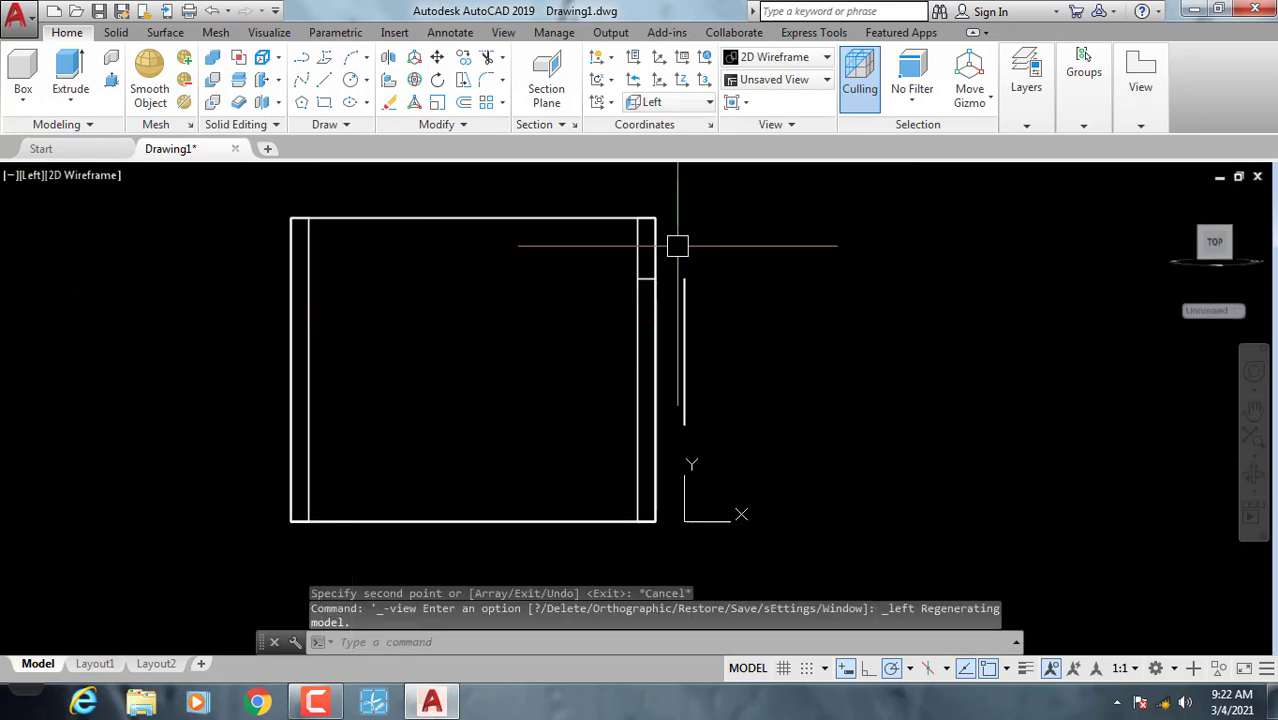
left_click(678, 245)
left_click(800, 450)
key("Escape")
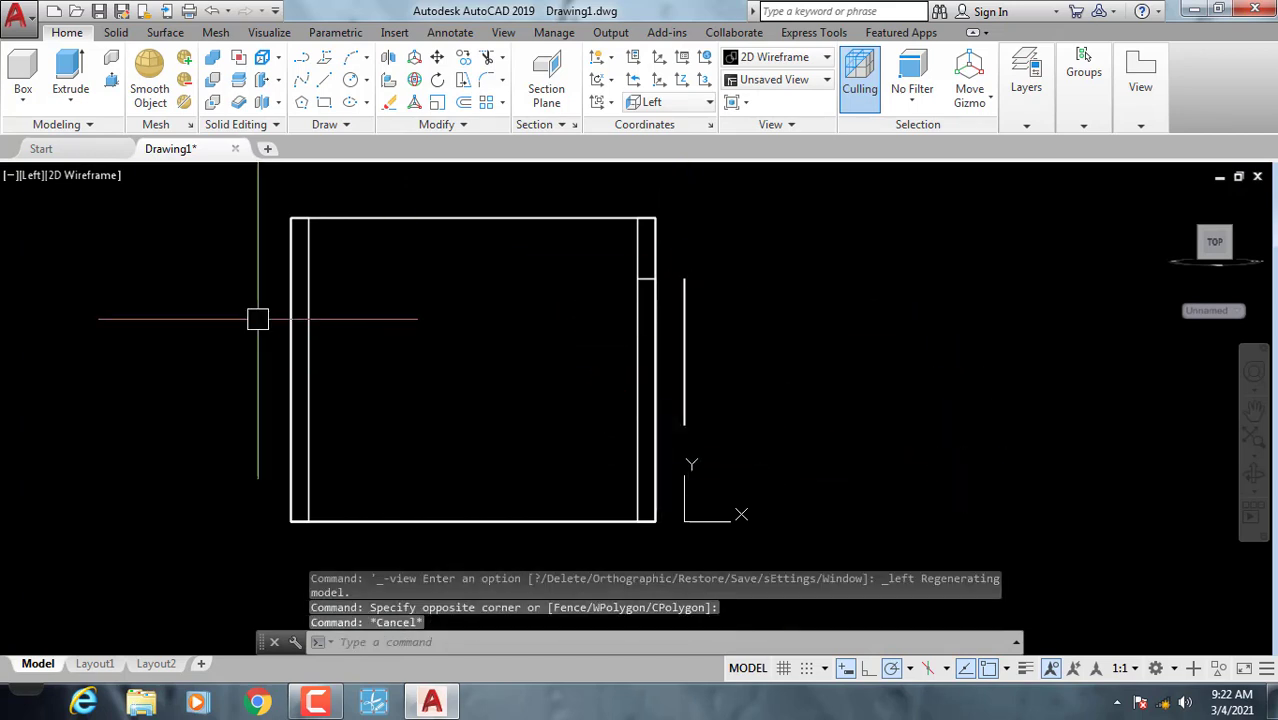
type("rec")
key("Return")
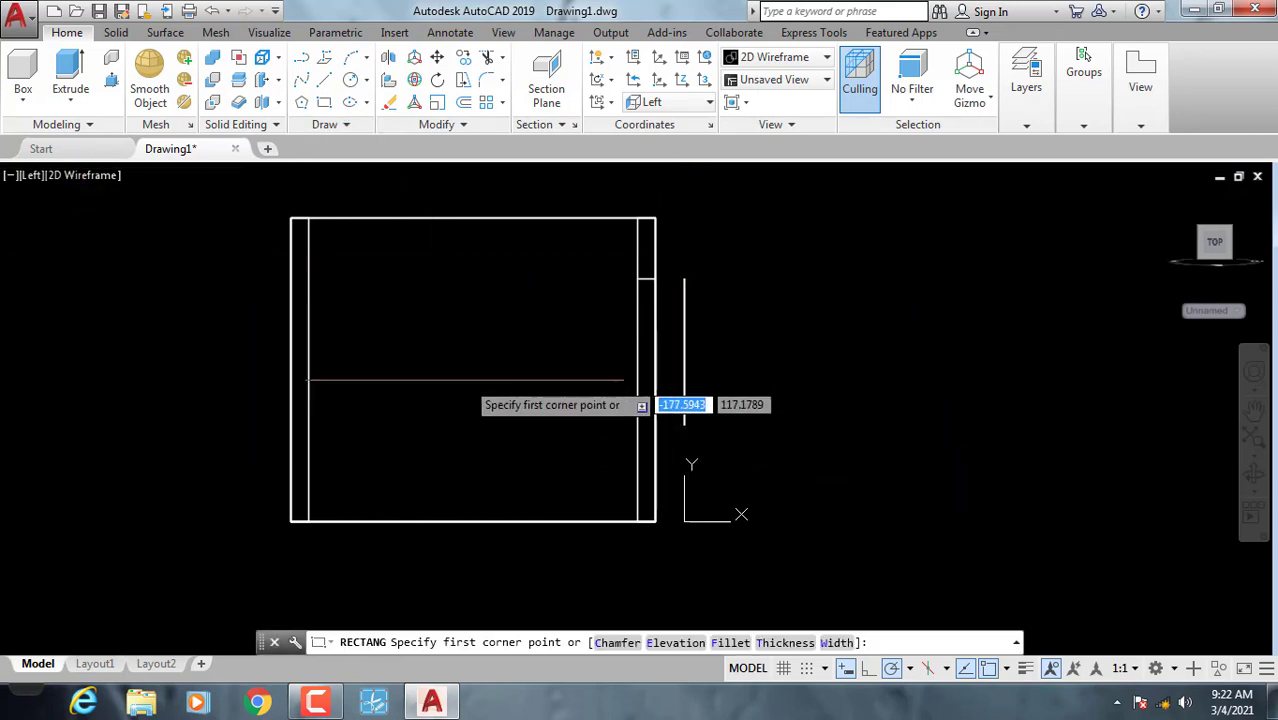
left_click(433, 410)
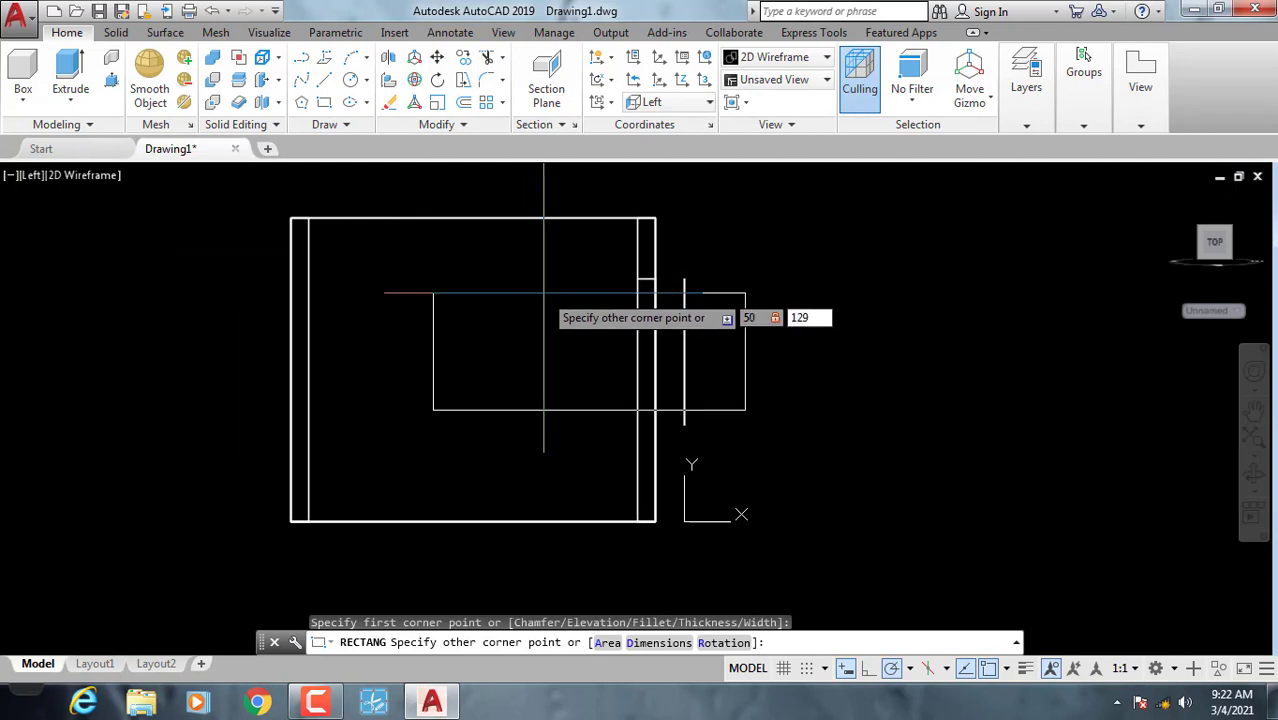
key("Return")
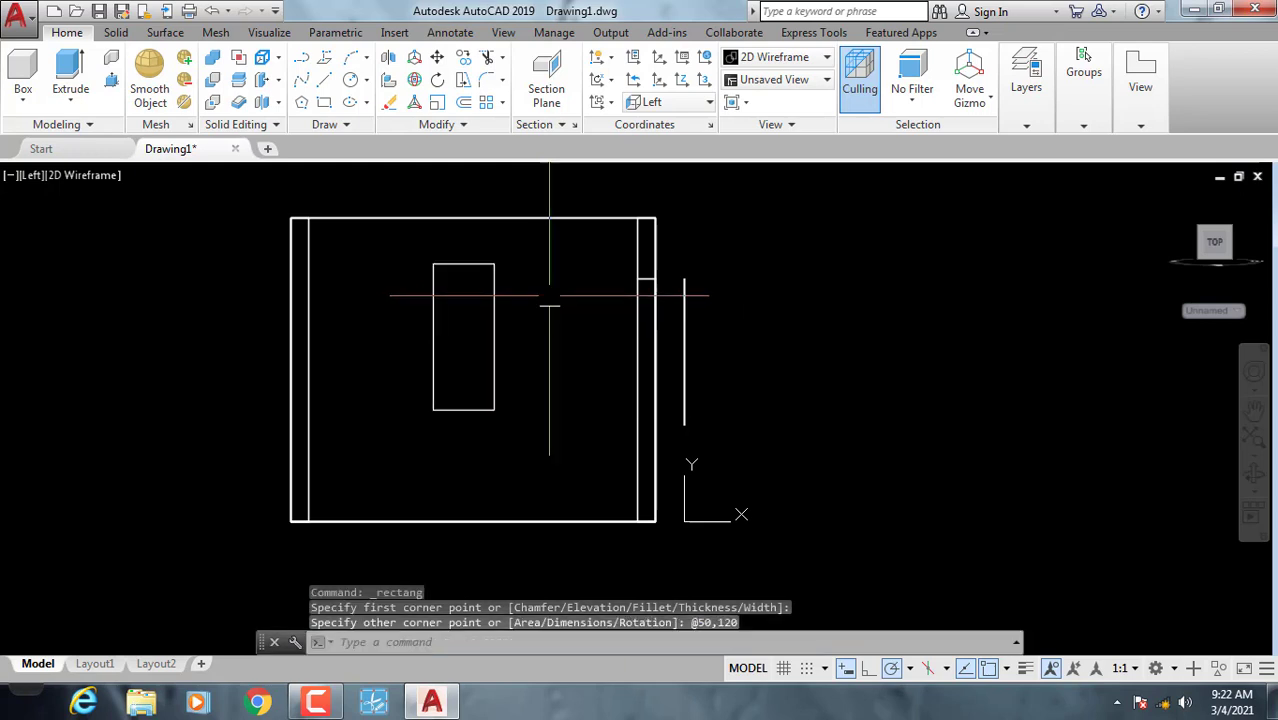
Move the side window rectangle down onto the wall's bottom edge.
left_click(448, 409)
type("m")
key("Return")
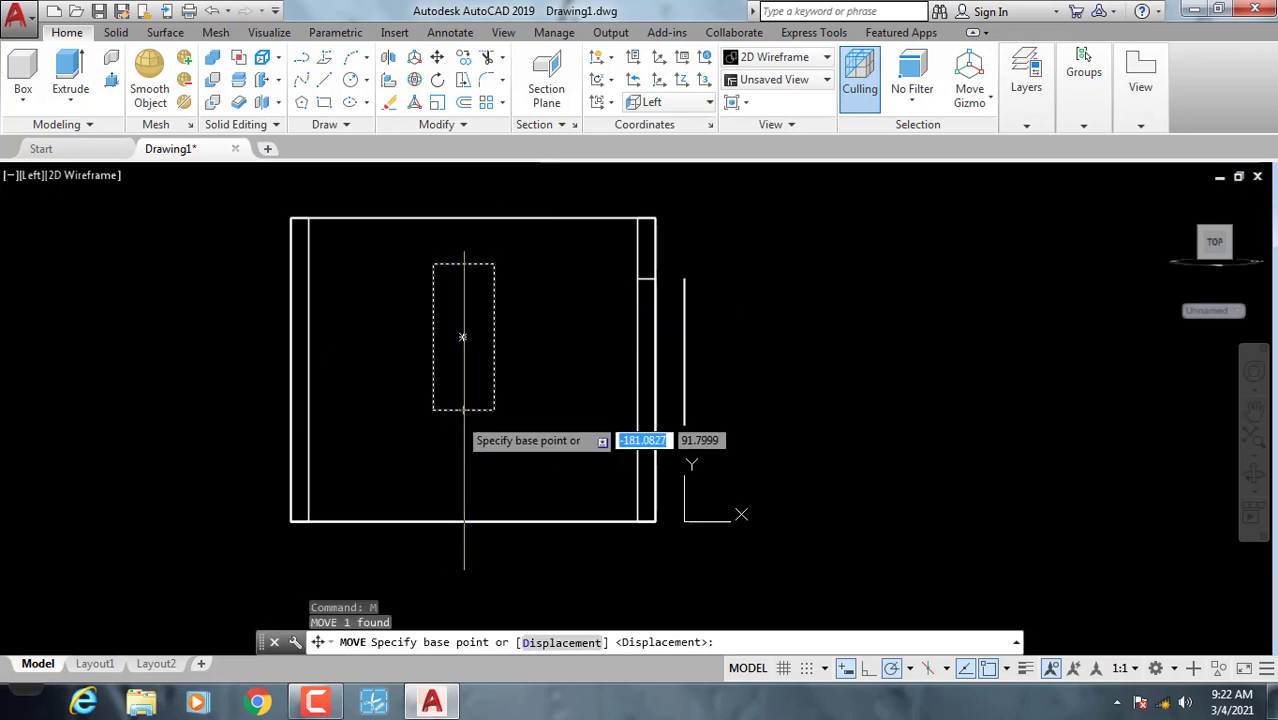
left_click(463, 409)
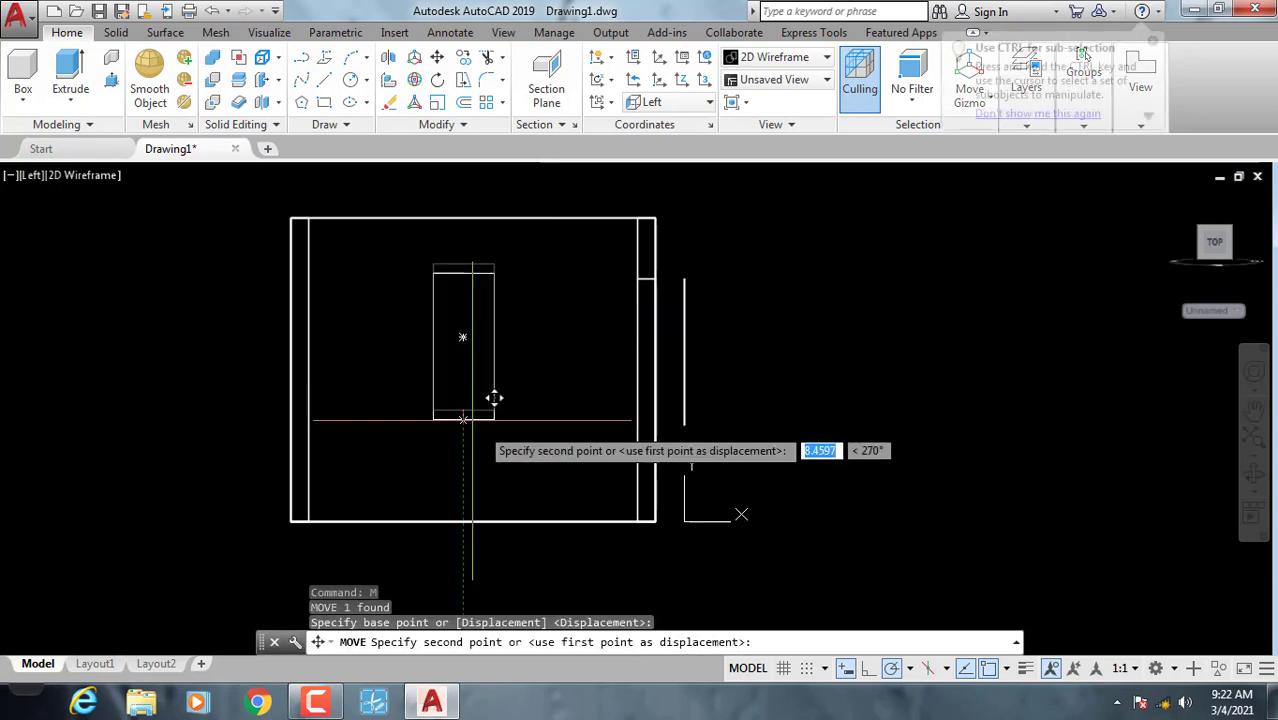
left_click(482, 522)
Raise the side window rectangle 60 units, then orbit into a 3D view.
left_click(502, 489)
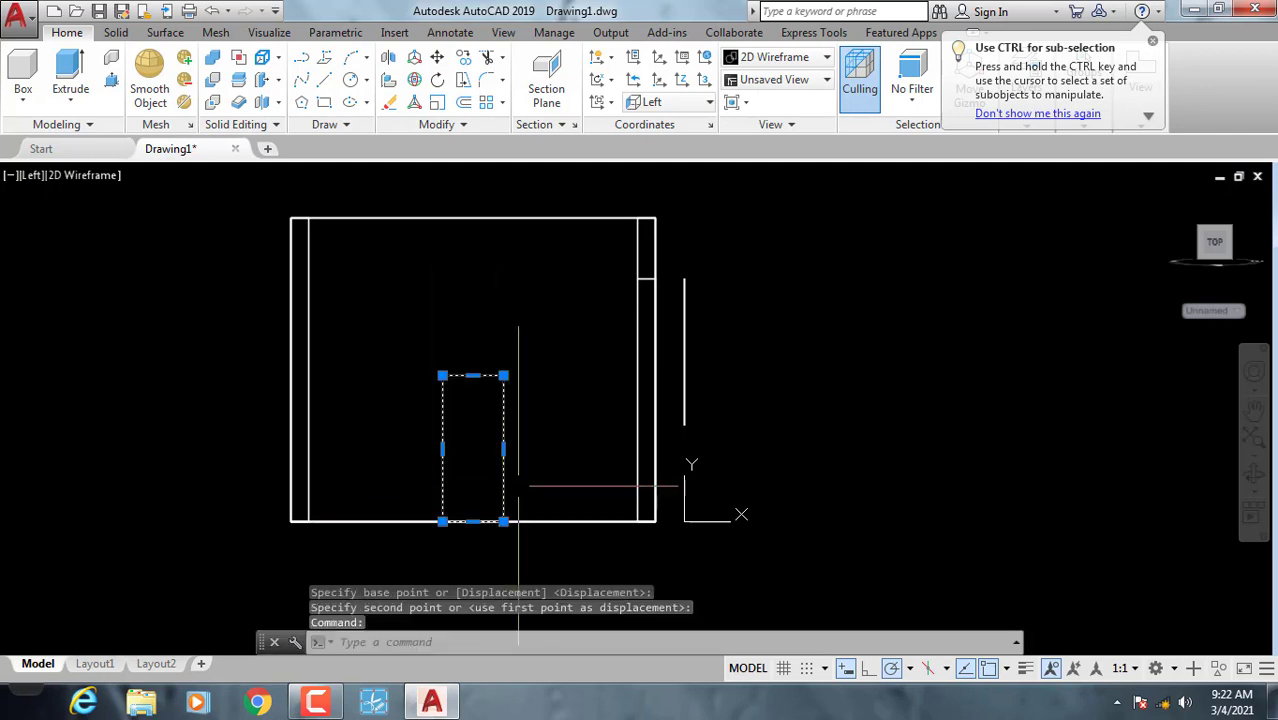
type("m")
key("Return")
left_click(567, 456)
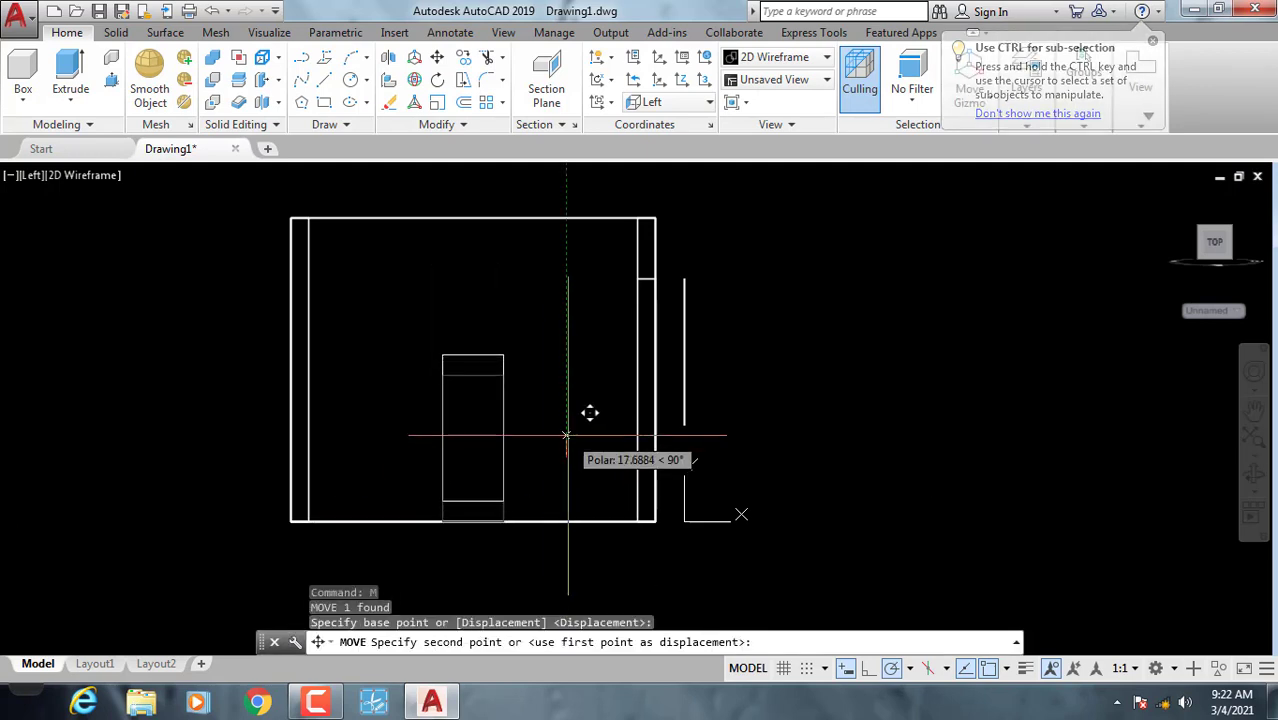
type("60")
key("Return")
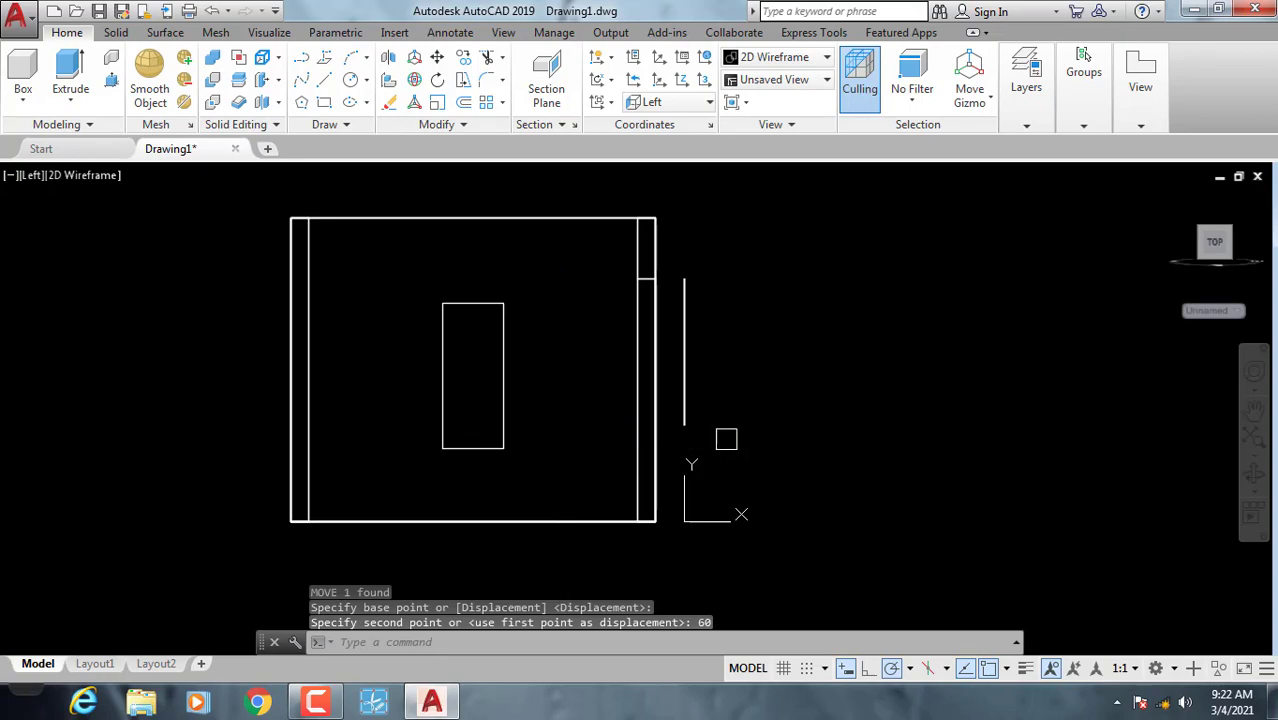
mouse_move(746, 431)
middle_mouse_down("shift")
mouse_move(719, 554)
mouse_move(699, 551)
middle_mouse_up("shift")
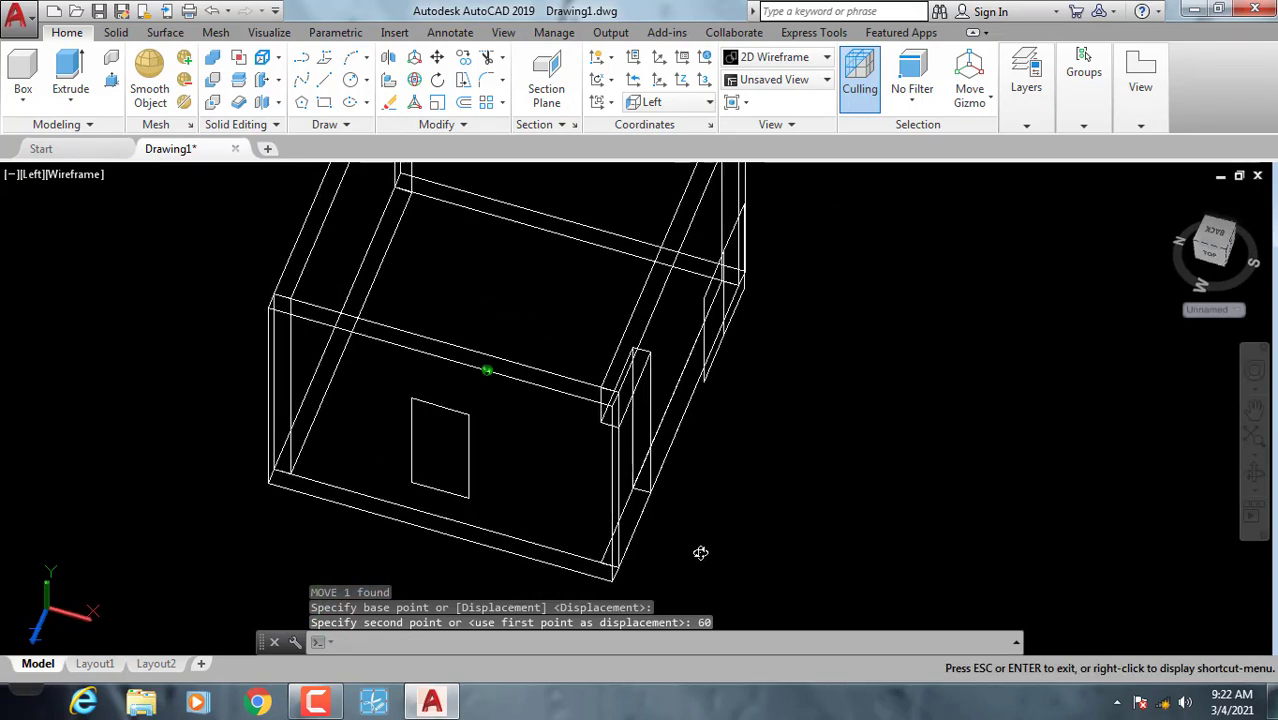
Switch to the SW Isometric view and pan the room to the centre.
left_click(62, 185)
left_click(137, 346)
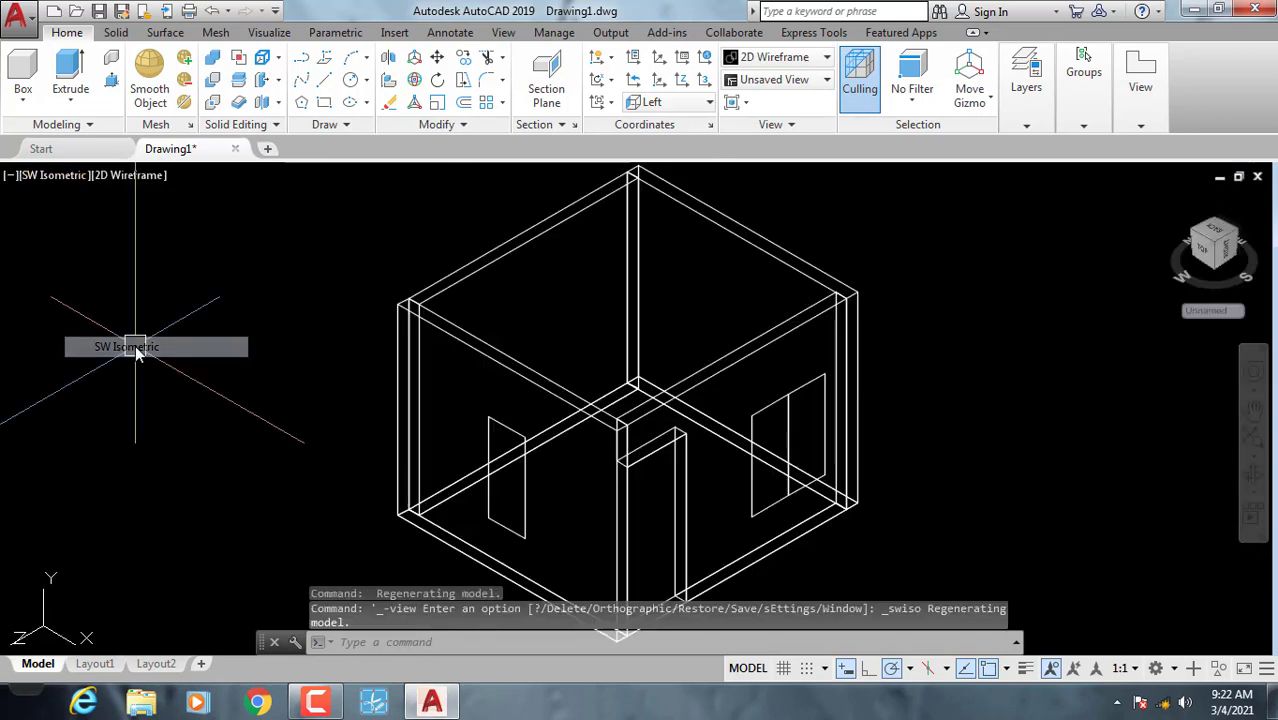
scroll(520, 370, "up", 2)
scroll(701, 353, "up", 3)
mouse_move(701, 353)
middle_mouse_down()
mouse_move(743, 373)
mouse_move(735, 402)
middle_mouse_up()
Apply the Conceptual visual style and zoom to frame the box.
left_click(120, 176)
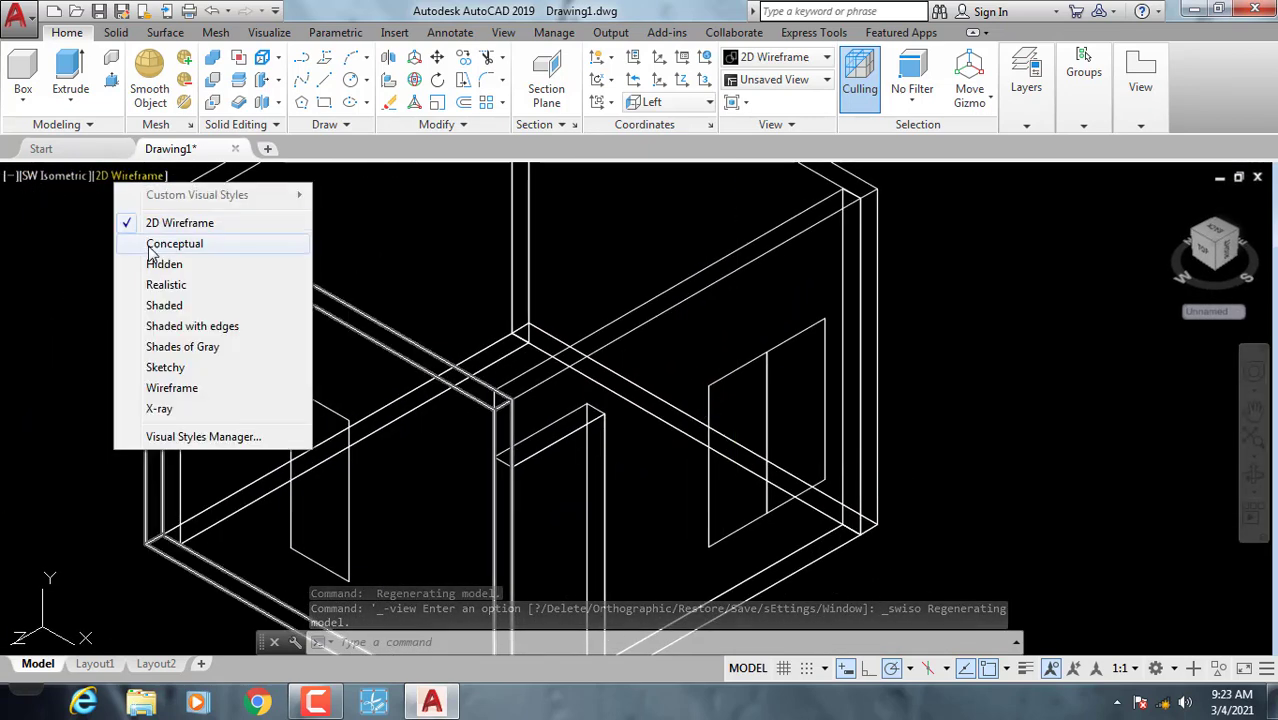
left_click(148, 246)
scroll(730, 416, "up", 3)
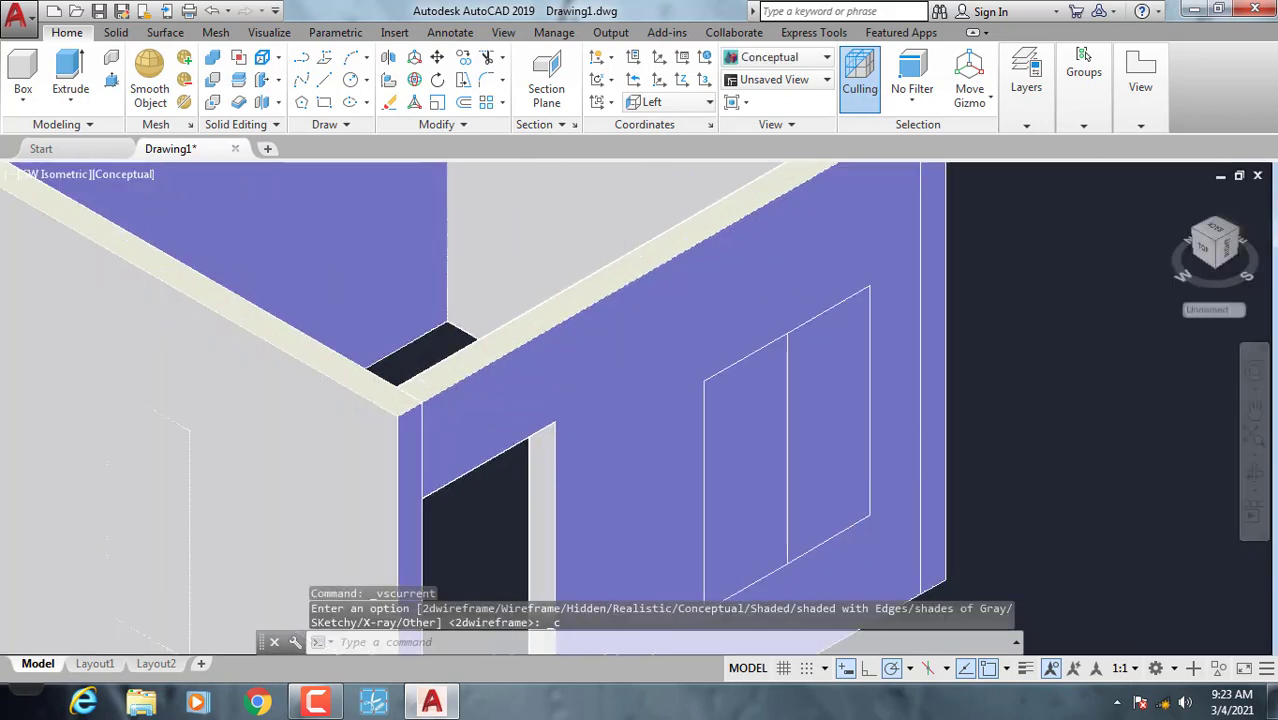
scroll(725, 412, "up", 2)
scroll(712, 406, "down", 2)
scroll(702, 400, "down", 3)
scroll(702, 400, "down", 2)
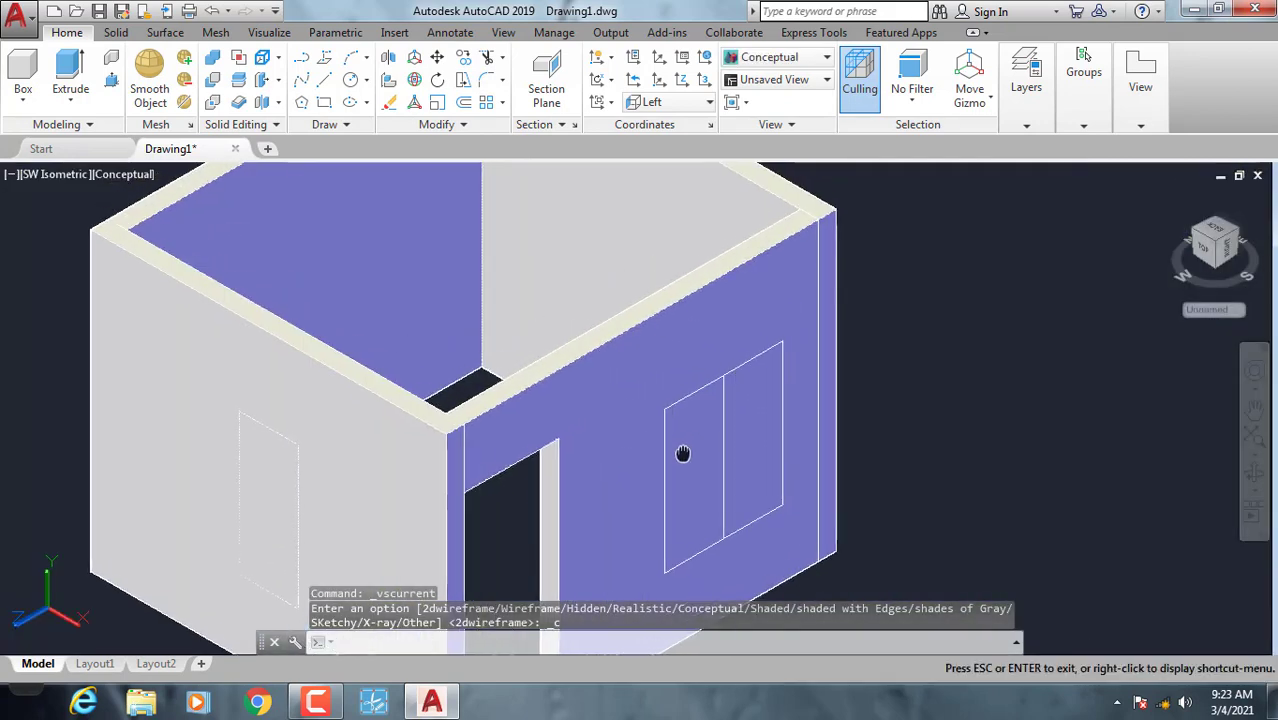
scroll(712, 398, "down", 3)
scroll(717, 398, "up", 2)
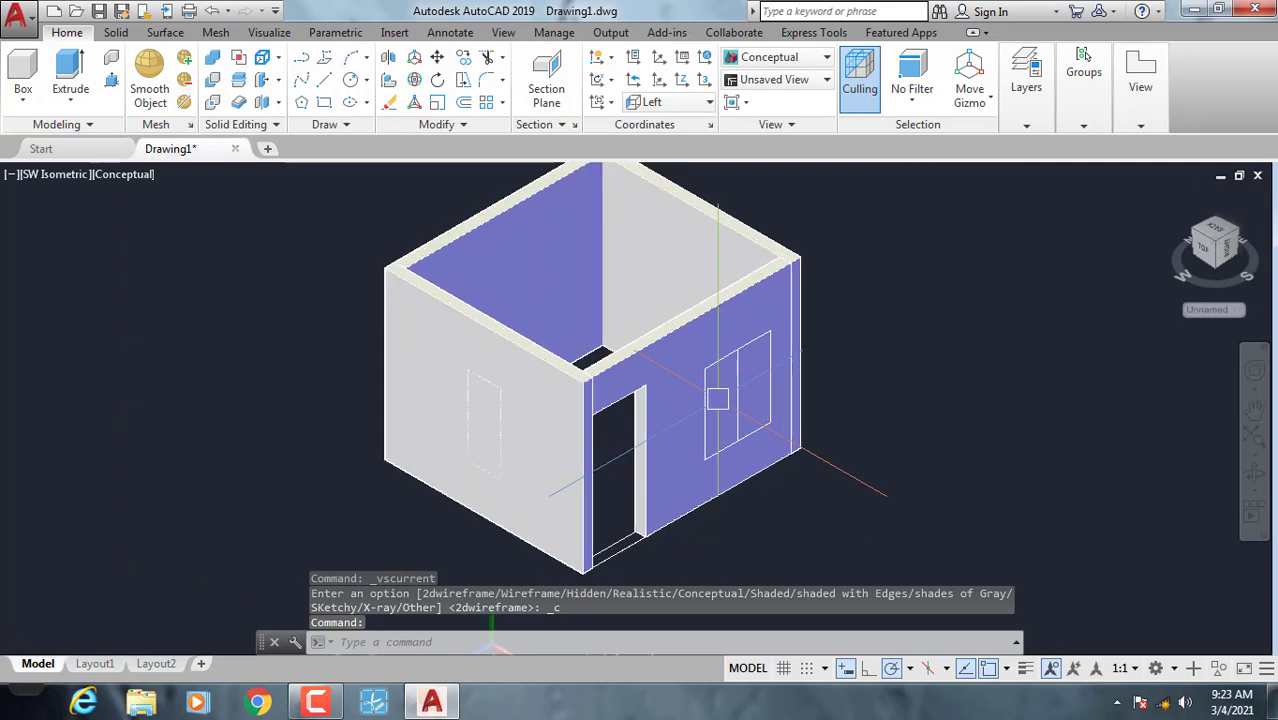
left_click(111, 80)
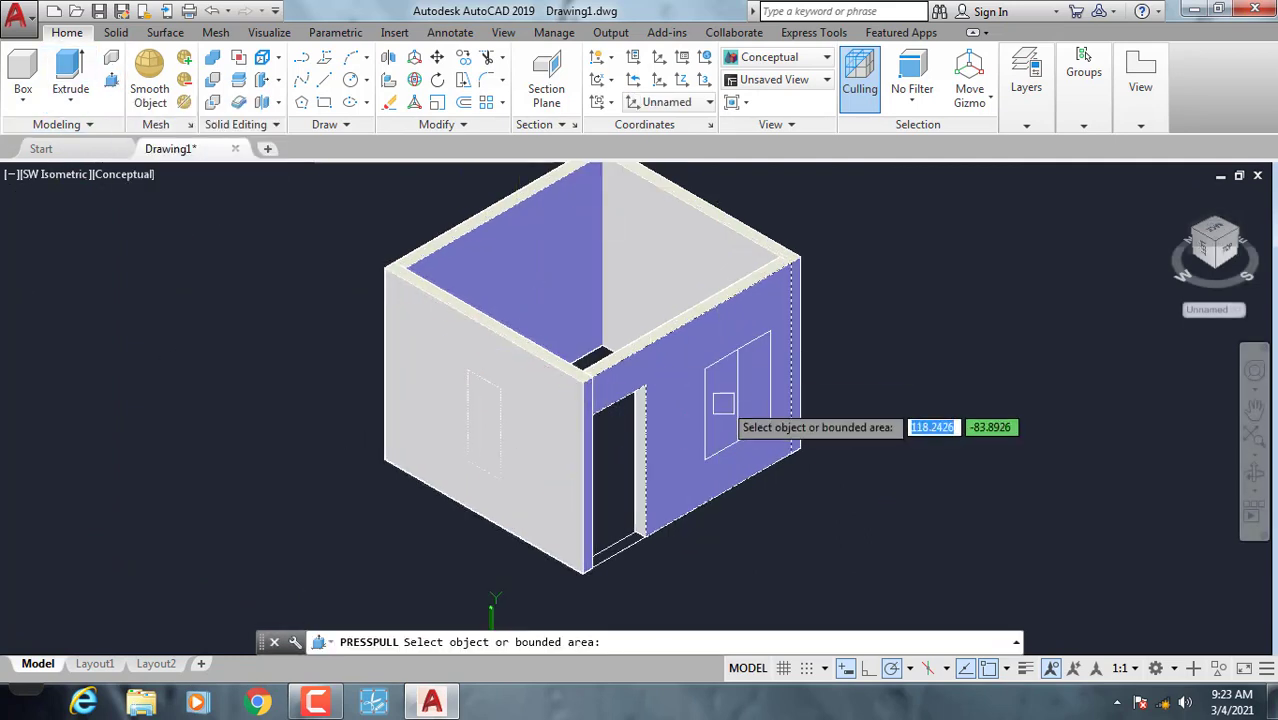
scroll(723, 403, "up", 1)
scroll(735, 342, "up", 2)
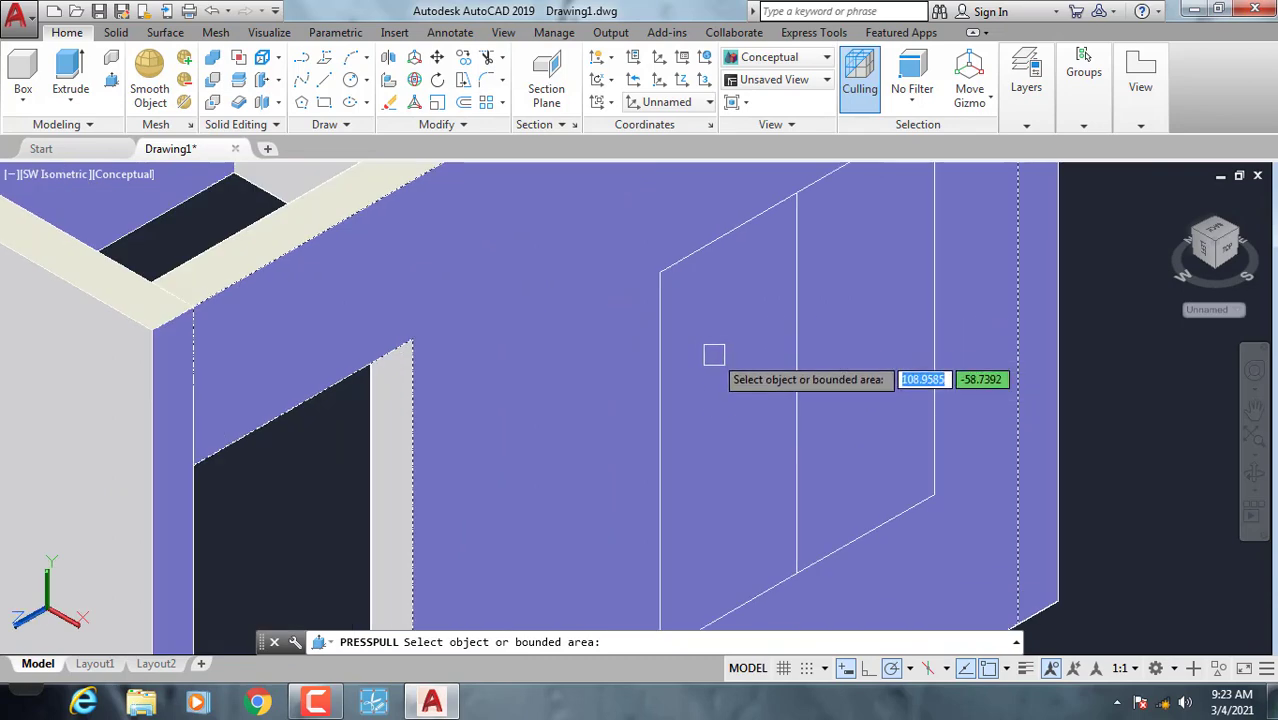
left_click(714, 355)
scroll(640, 365, "down", 3)
key("Escape")
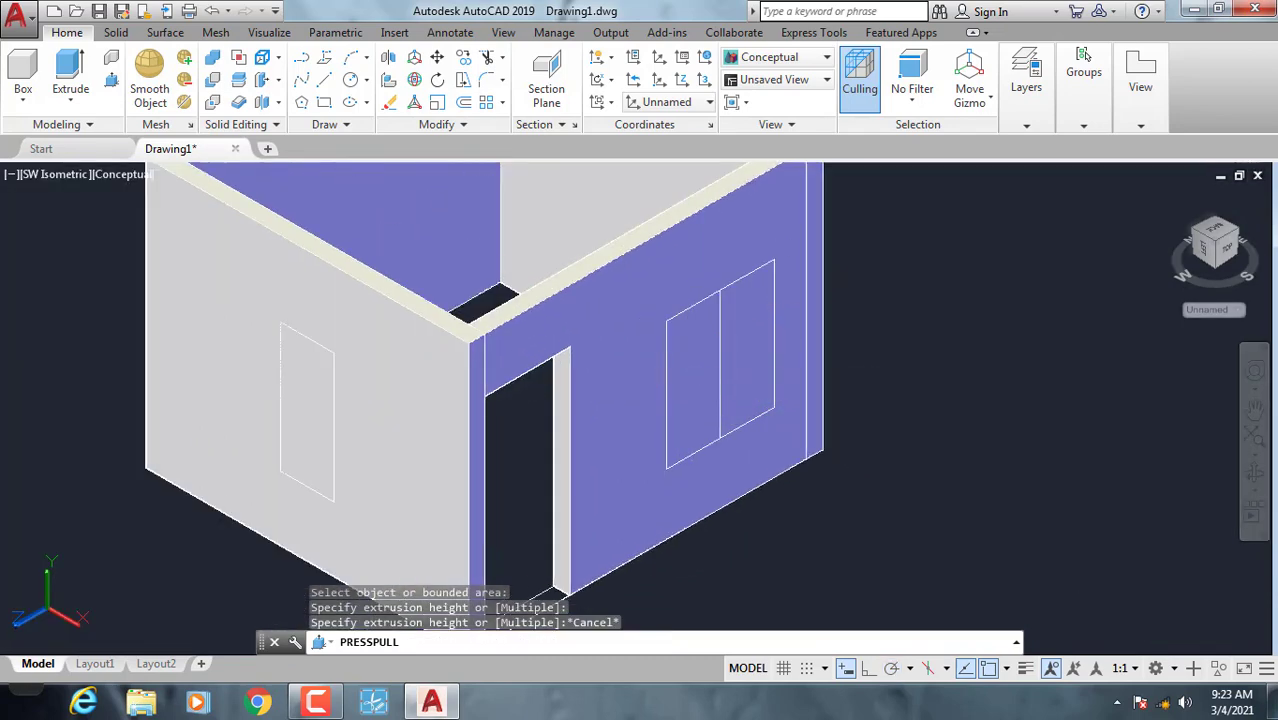
key("Return")
mouse_move(894, 393)
middle_mouse_down("shift")
mouse_move(875, 442)
mouse_move(685, 457)
mouse_move(633, 420)
mouse_move(647, 415)
mouse_move(630, 425)
mouse_move(699, 408)
mouse_move(938, 432)
mouse_move(845, 425)
mouse_move(805, 391)
mouse_move(845, 394)
middle_mouse_up("shift")
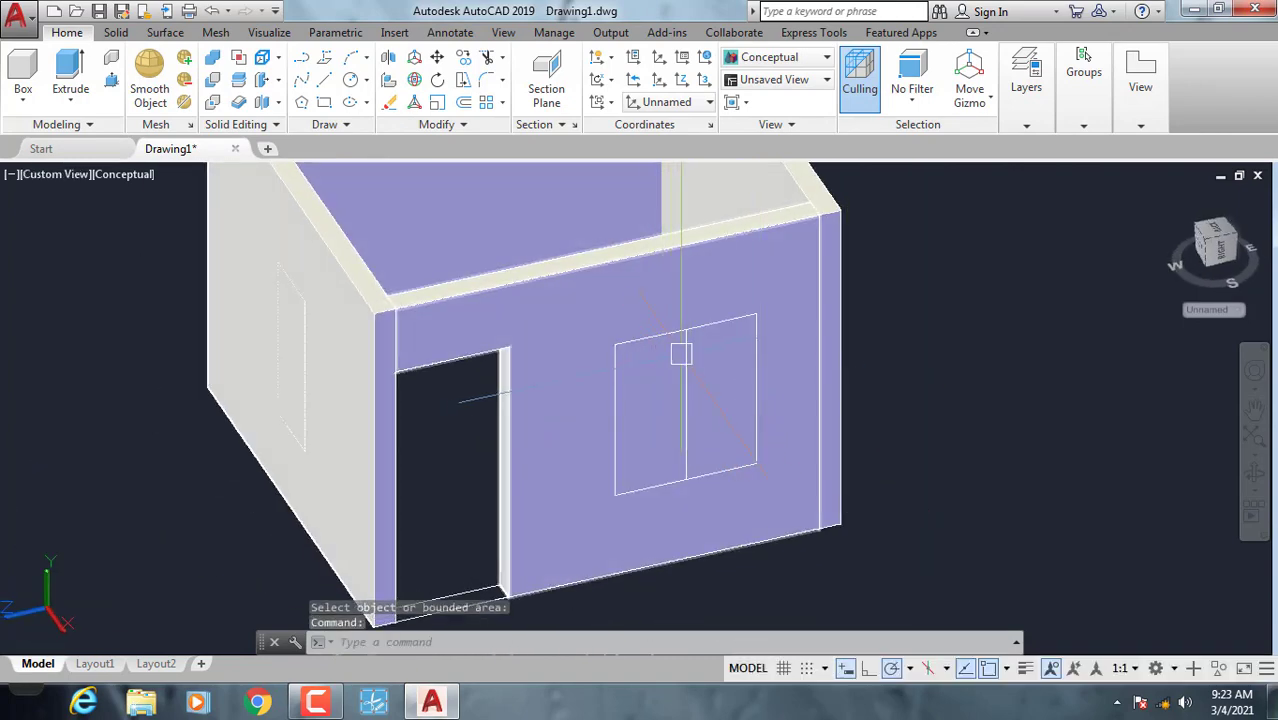
Move the front-wall window outline slightly higher, then clear the selection.
left_click(687, 356)
type("m")
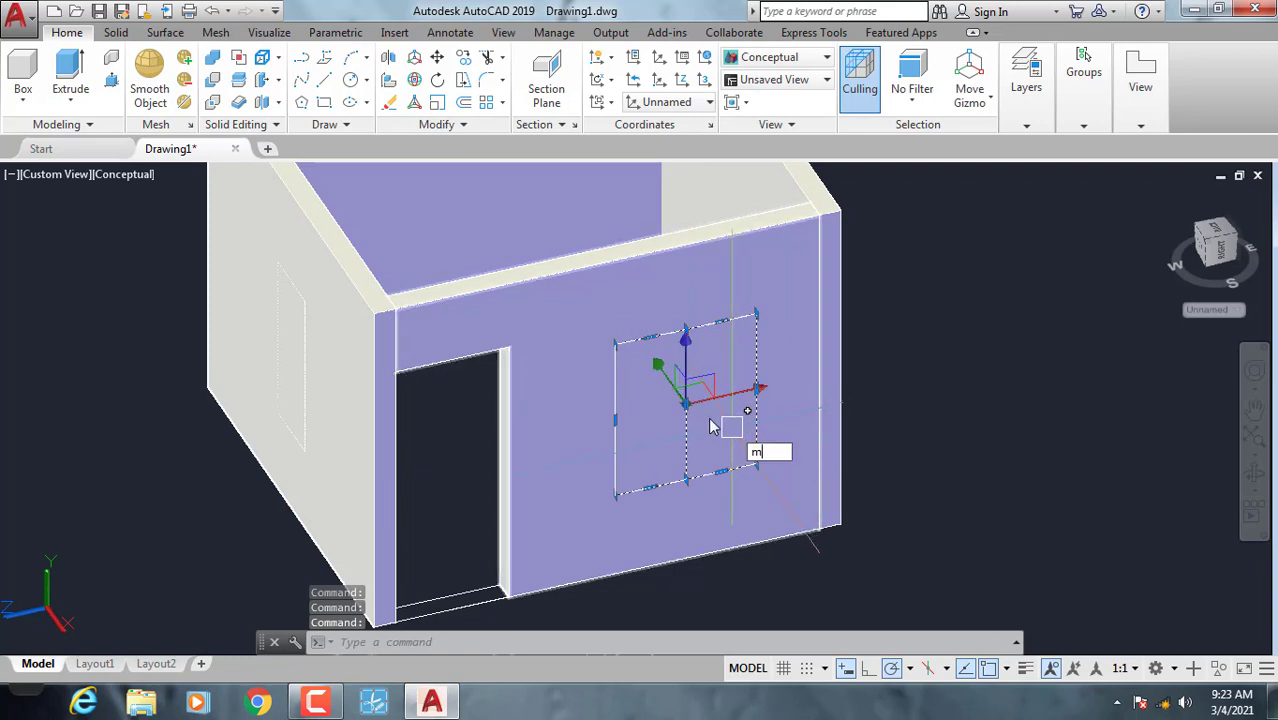
key("Return")
left_click(685, 251)
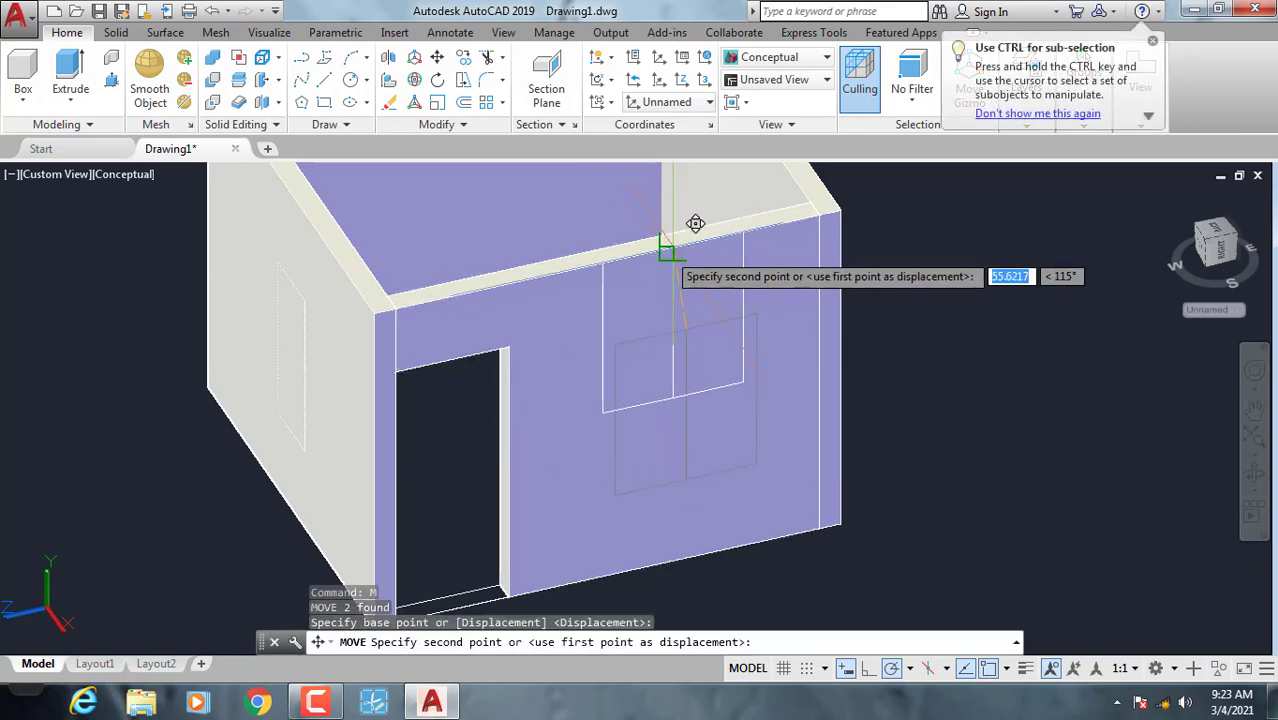
left_click(666, 251)
left_click(672, 313)
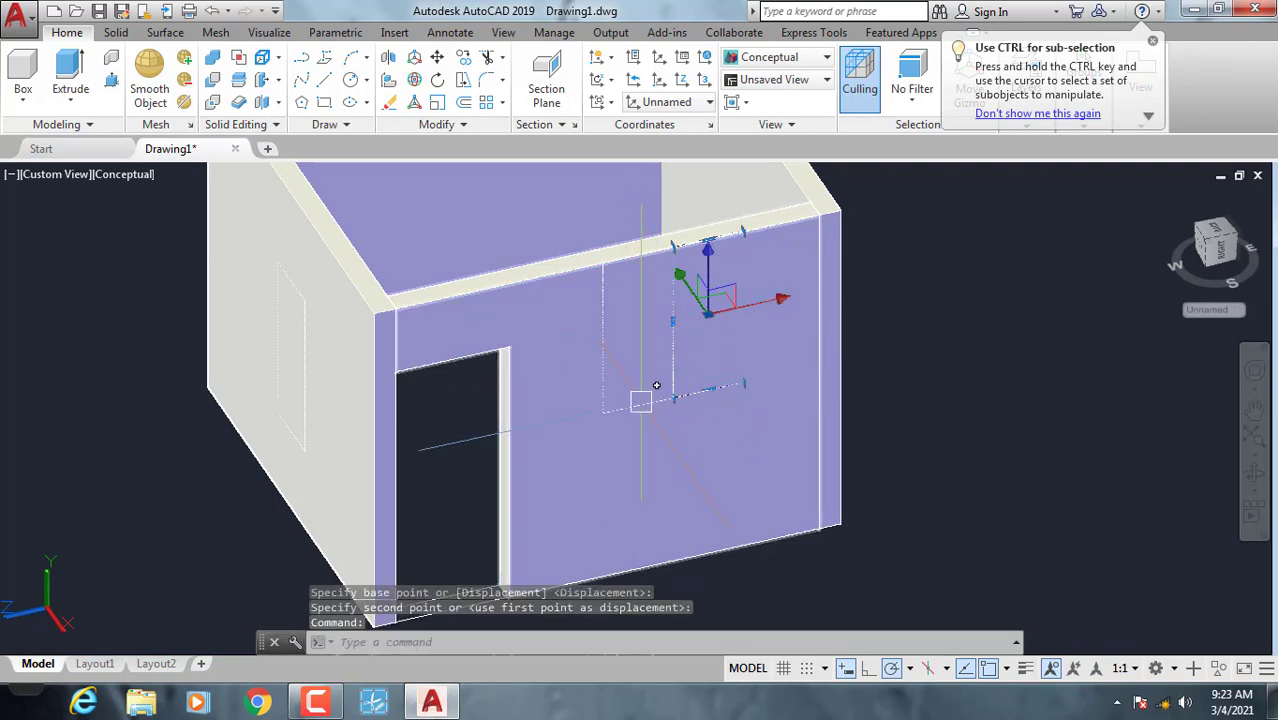
key("Escape")
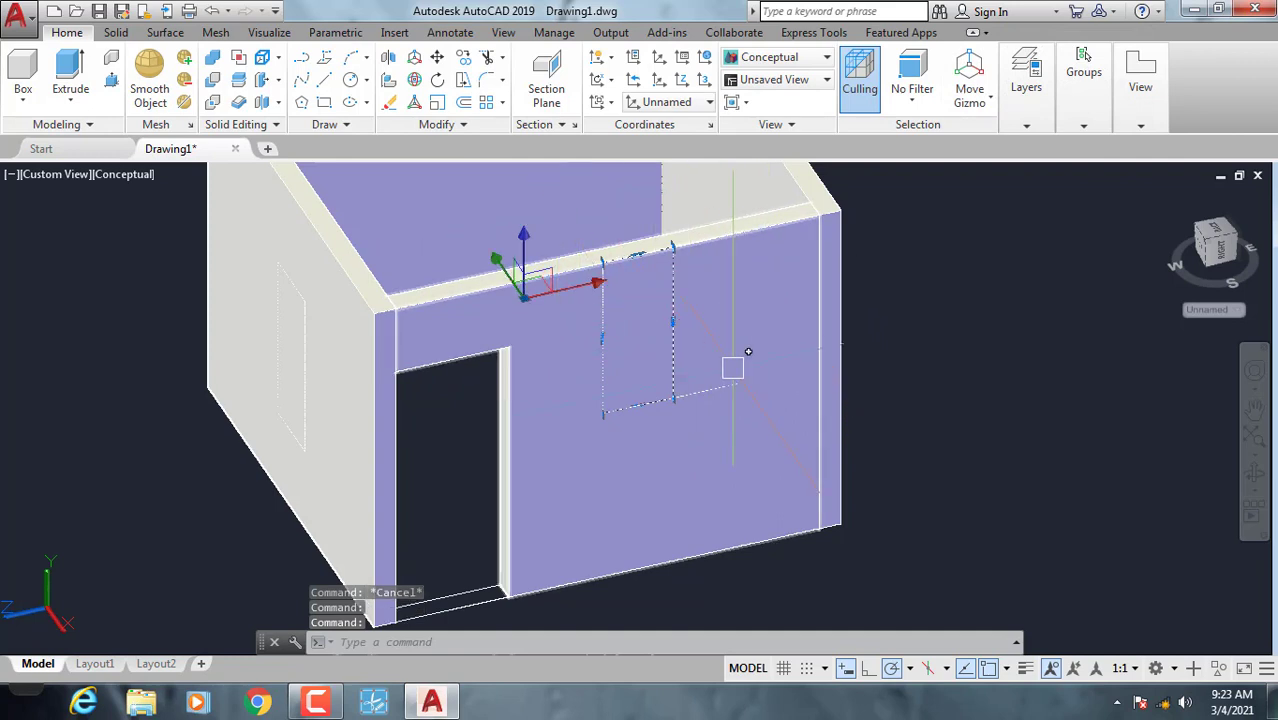
key("Escape")
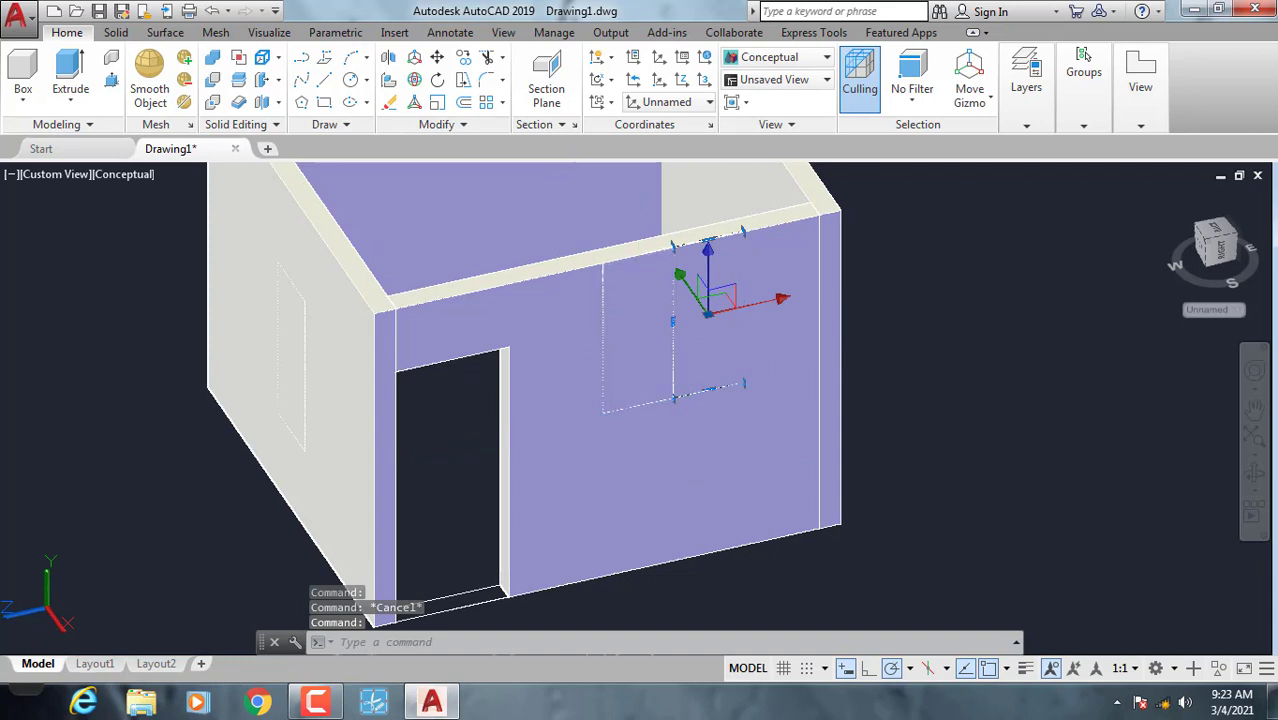
Move the window outline again from near the door top to its new position, then orbit higher.
type("m")
key("Return")
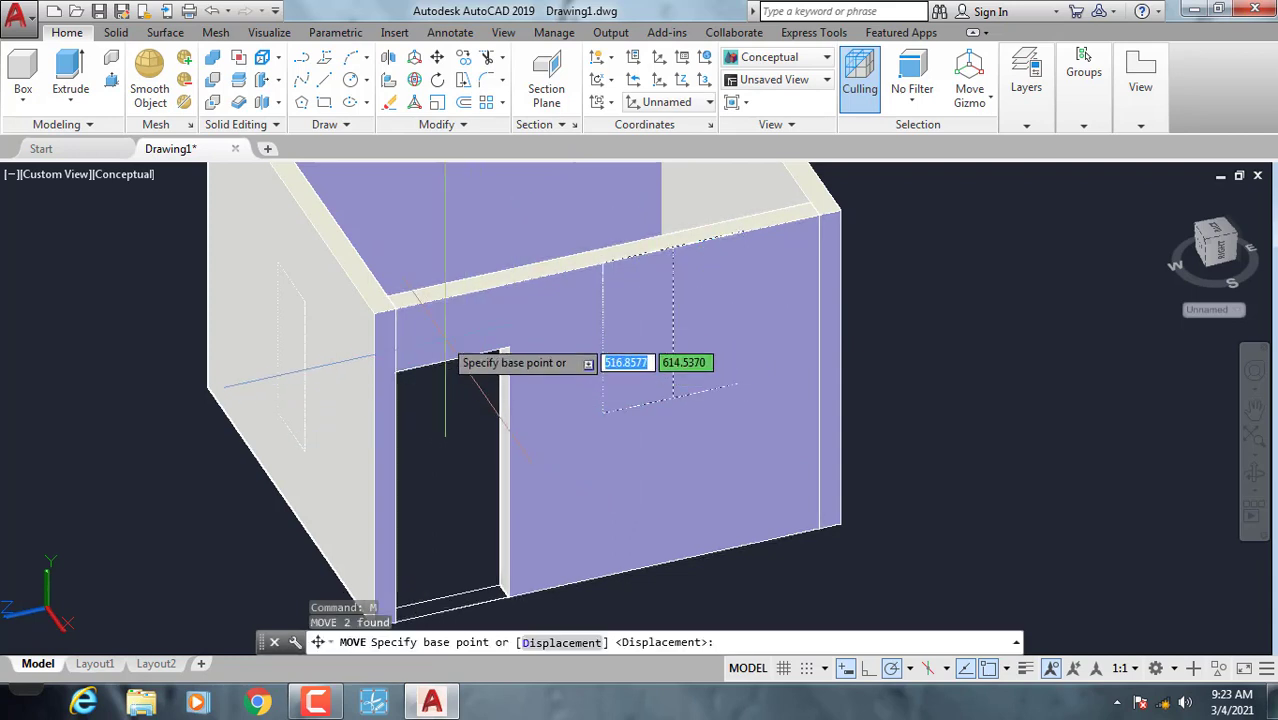
left_click(394, 308)
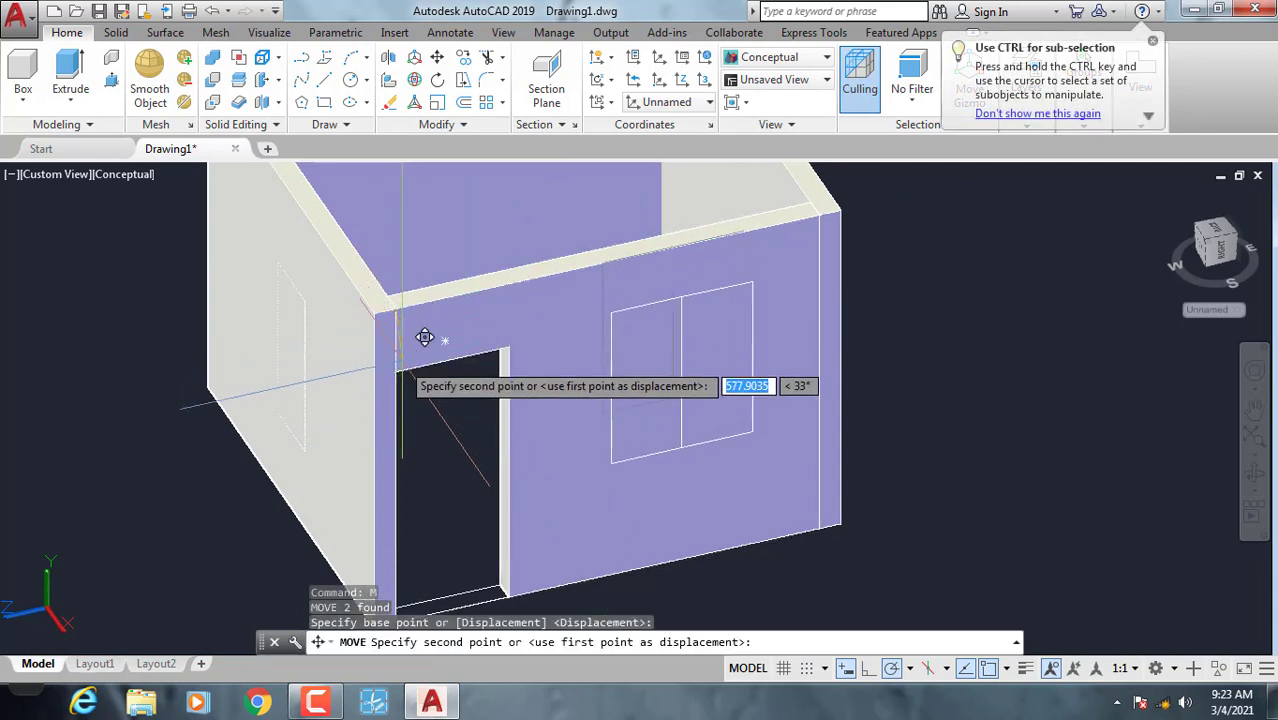
left_click(645, 416)
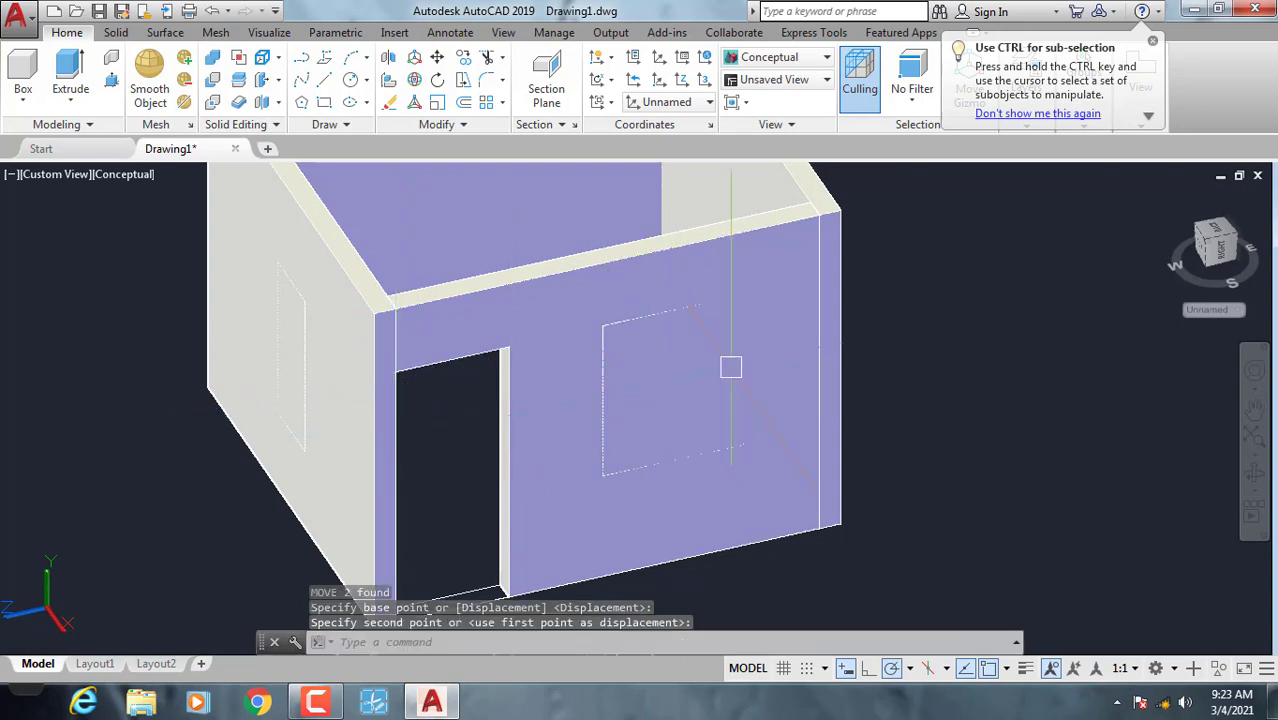
mouse_move(717, 406)
middle_mouse_down()
mouse_move(799, 423)
mouse_move(793, 466)
mouse_move(839, 481)
mouse_move(776, 471)
mouse_move(862, 460)
mouse_move(901, 434)
mouse_move(844, 436)
middle_mouse_up()
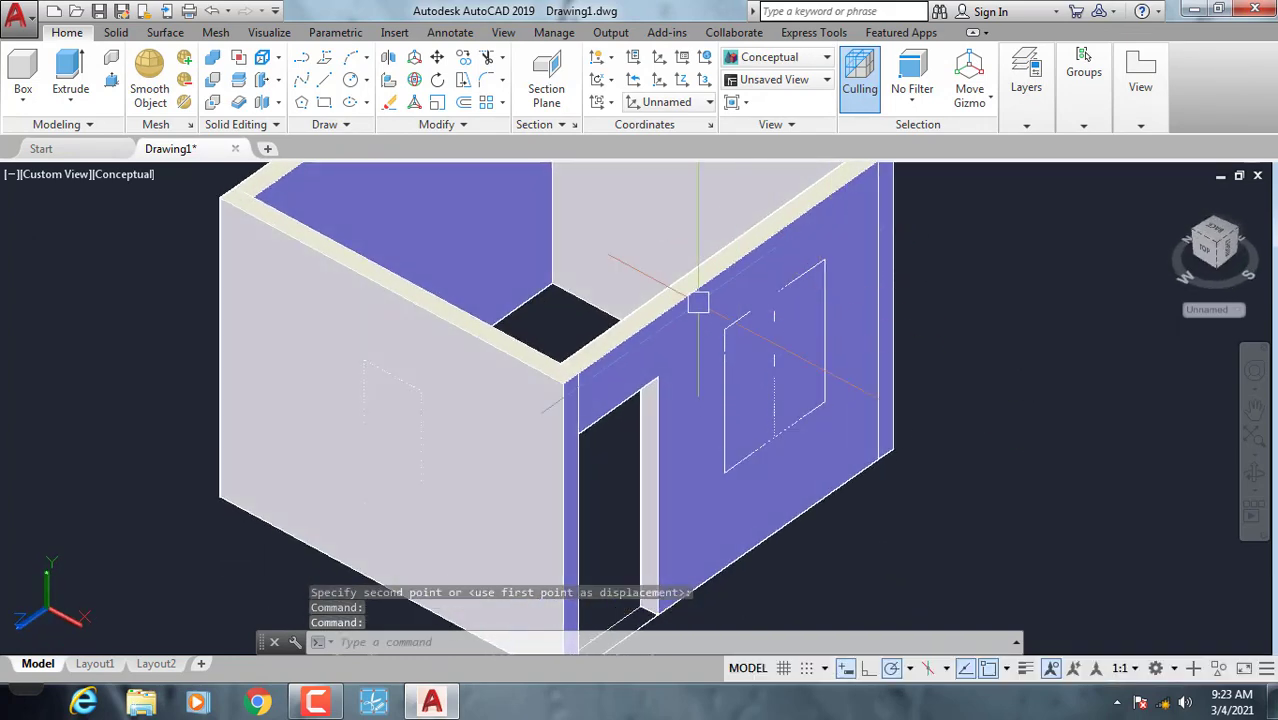
middle_click_drag(792, 356, 608, 385, "shift")
key("Escape")
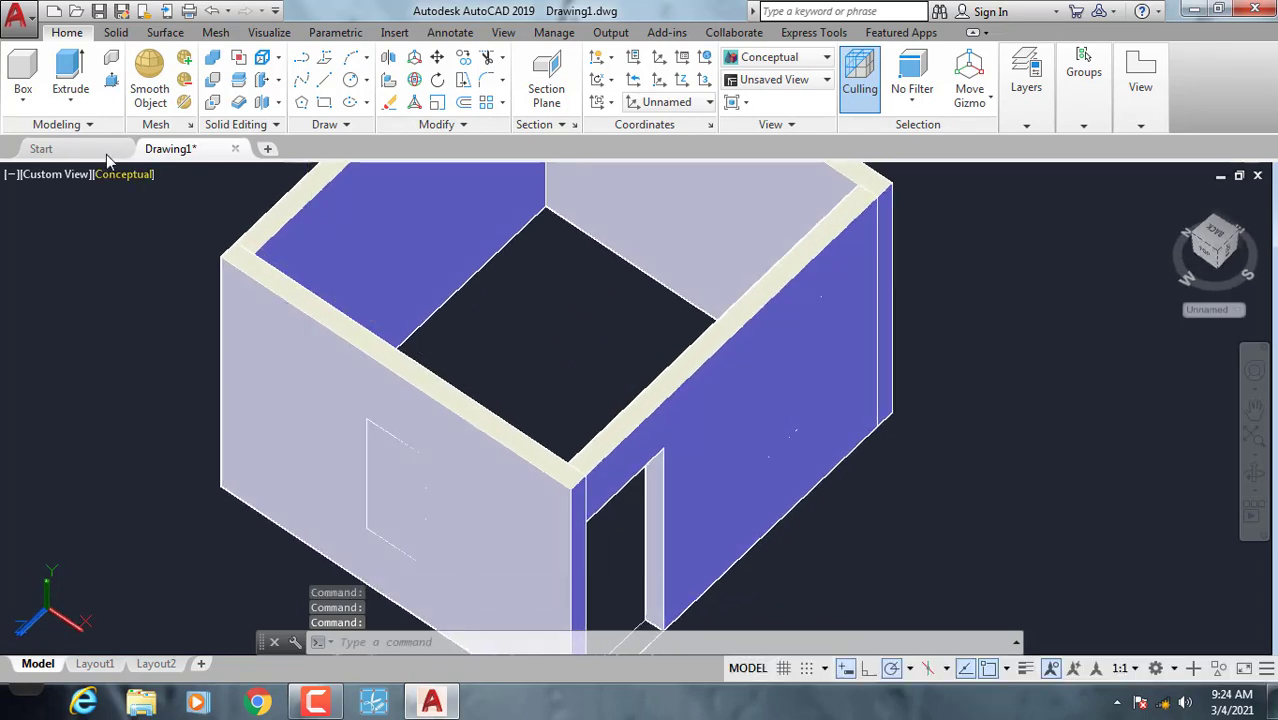
Press-pull both front-wall window panes through the wall.
left_click(110, 82)
scroll(775, 370, "up", 3)
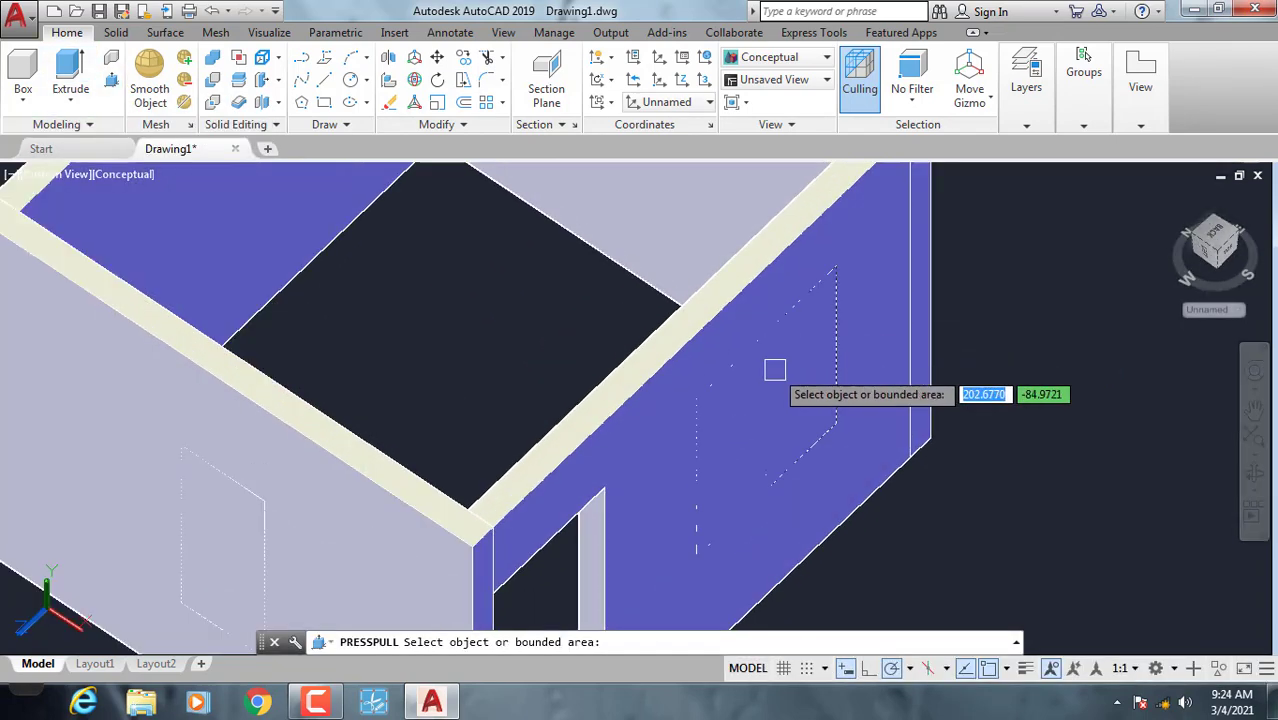
left_click(736, 438)
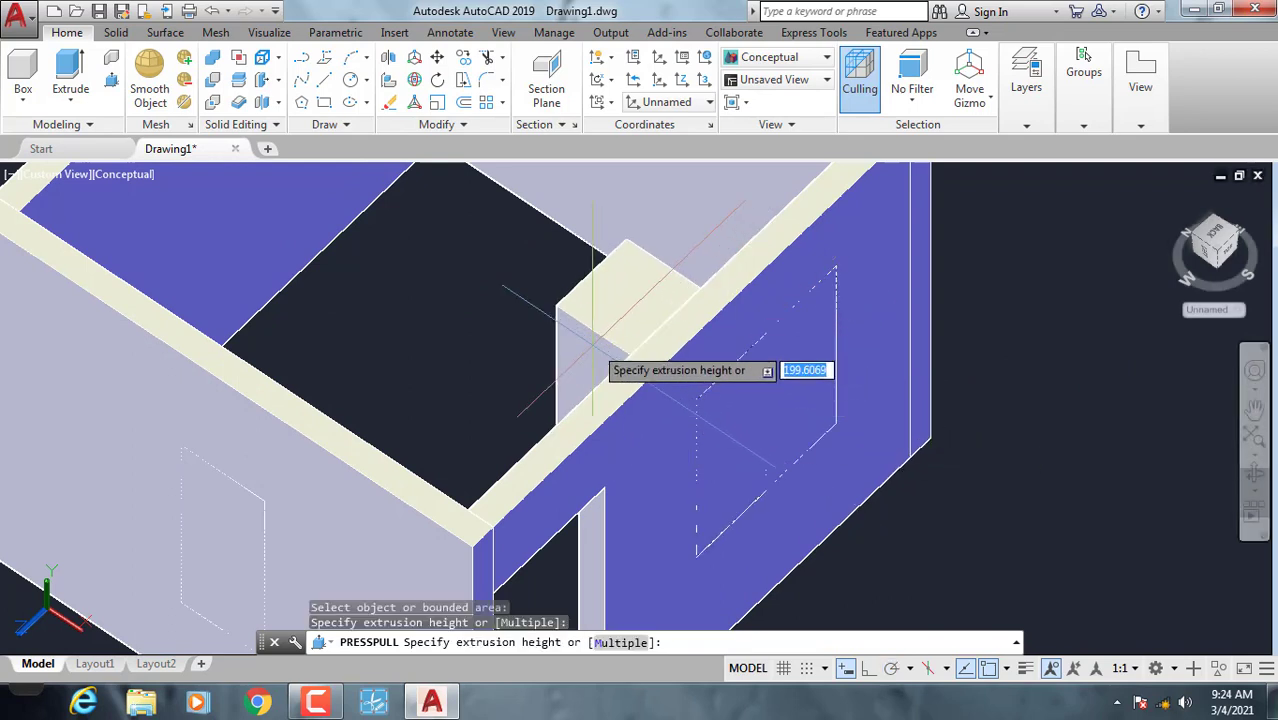
left_click(535, 355)
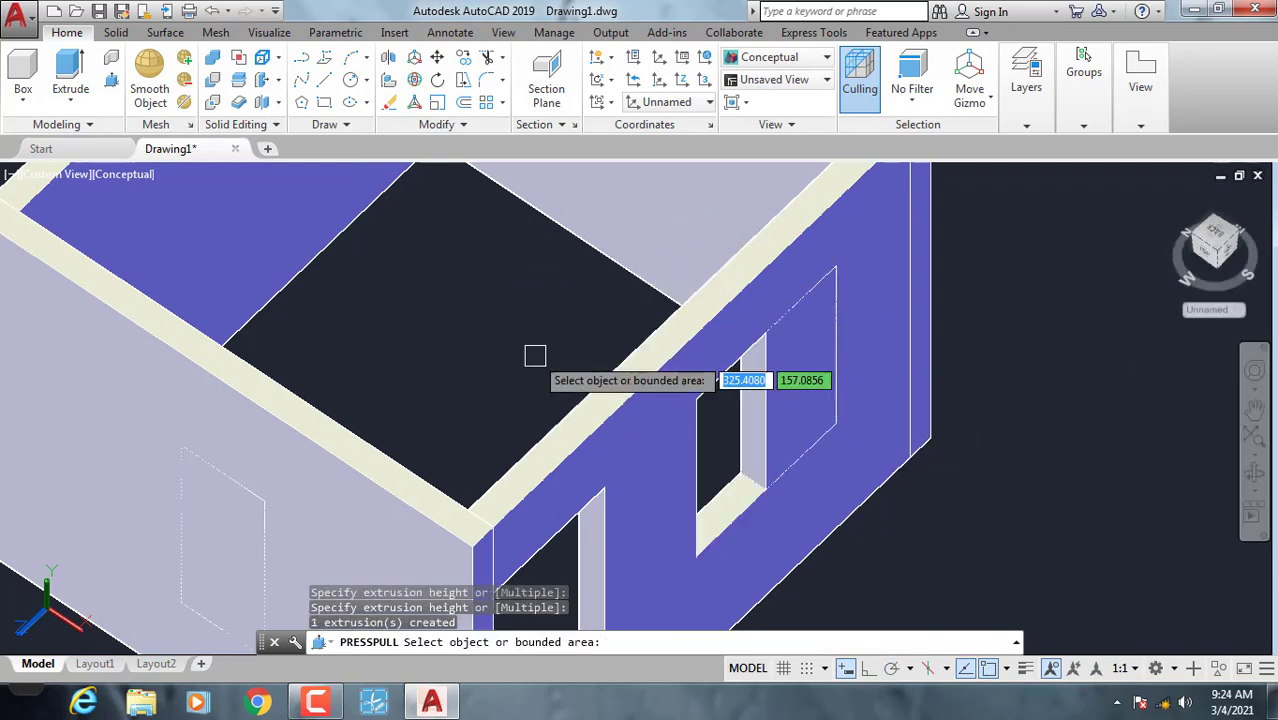
left_click(808, 389)
left_click(518, 340)
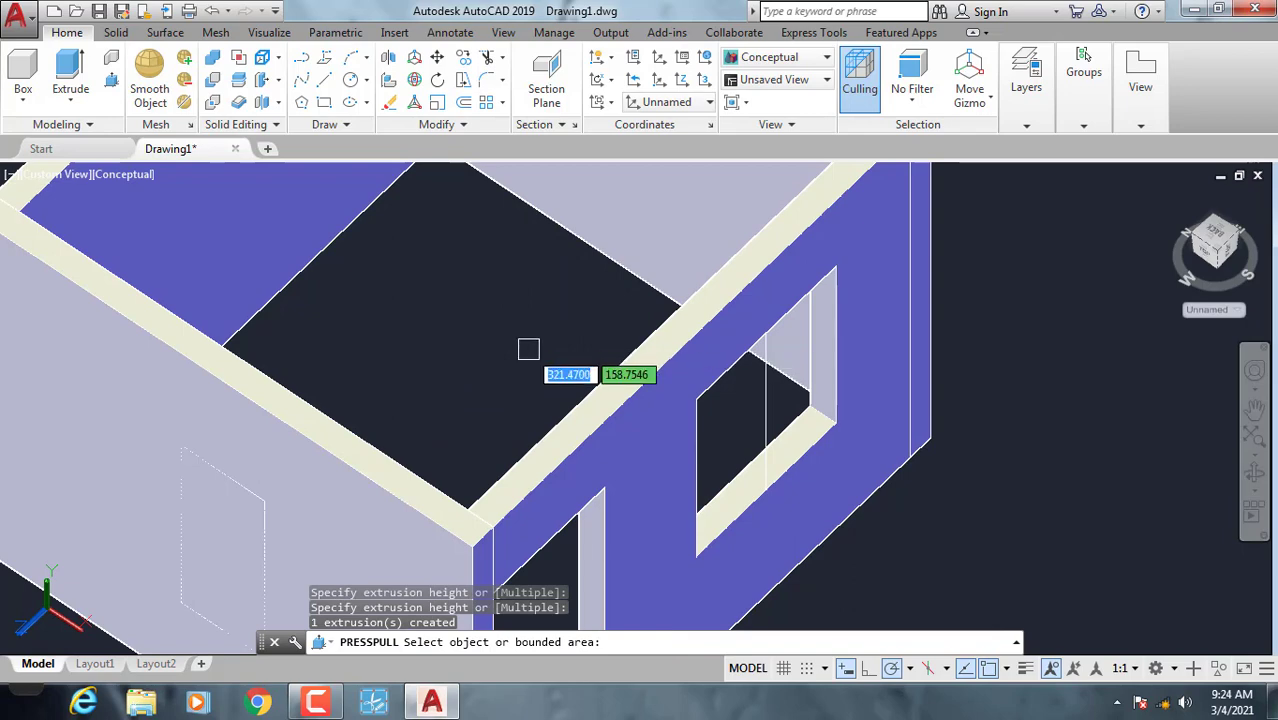
Cut the side-wall window opening through the side wall.
middle_click_drag(528, 349, 614, 257)
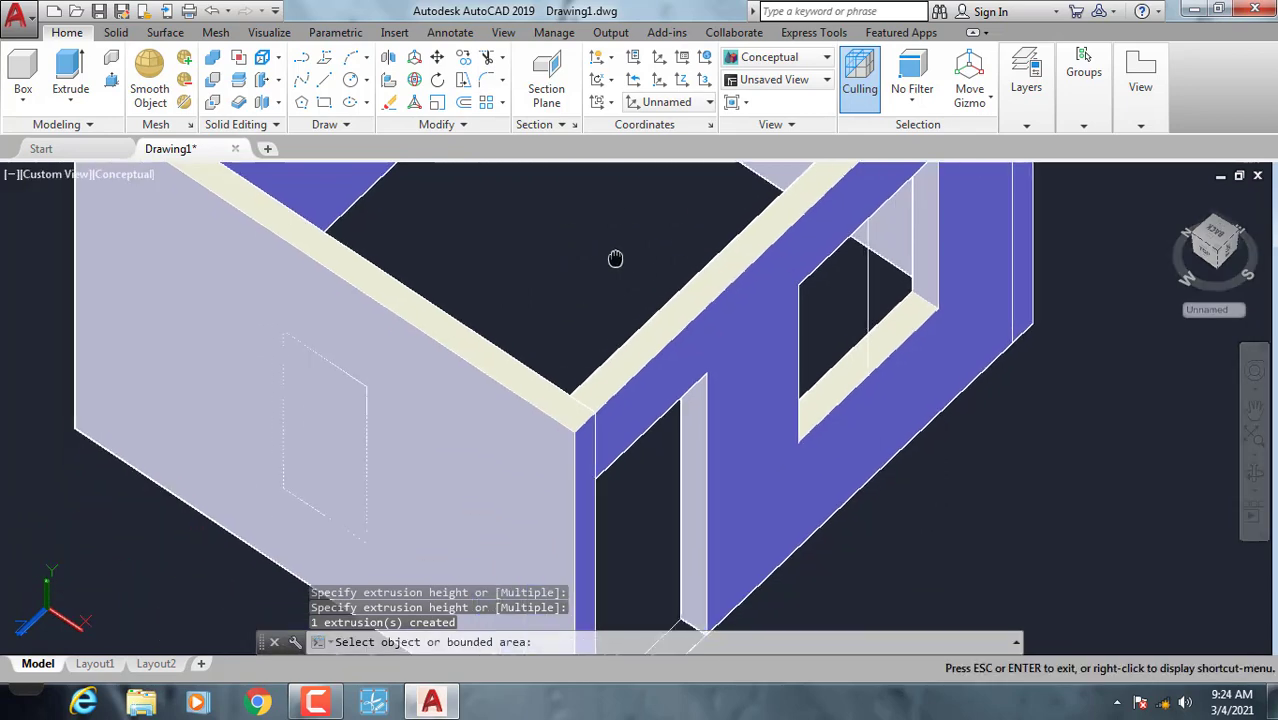
left_click(330, 418)
left_click(523, 293)
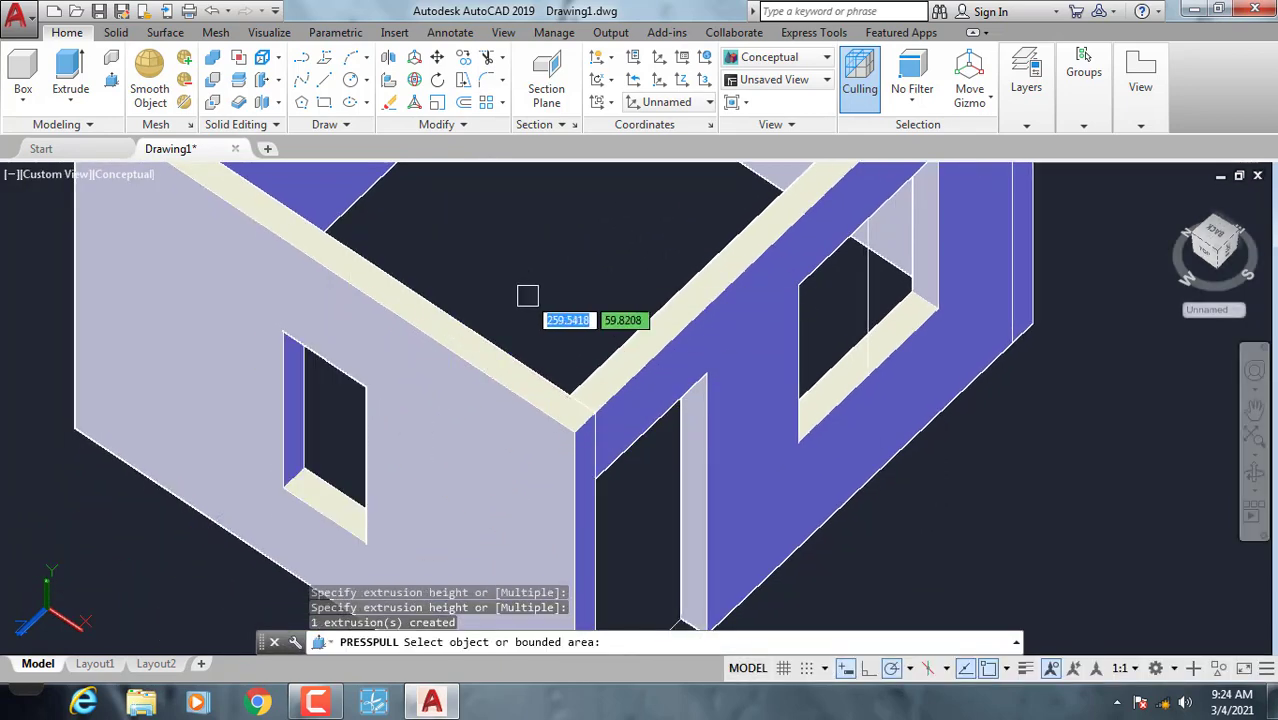
scroll(528, 295, "down", 3)
key("Return")
Orbit and zoom until the whole house with its door and windows is visible.
mouse_move(844, 511)
middle_mouse_down("shift")
mouse_move(858, 395)
mouse_move(813, 437)
mouse_move(919, 411)
mouse_move(816, 399)
mouse_move(744, 455)
mouse_move(639, 468)
mouse_move(700, 300)
middle_mouse_up("shift")
key("Escape")
middle_click_drag(647, 467, 605, 360, "shift")
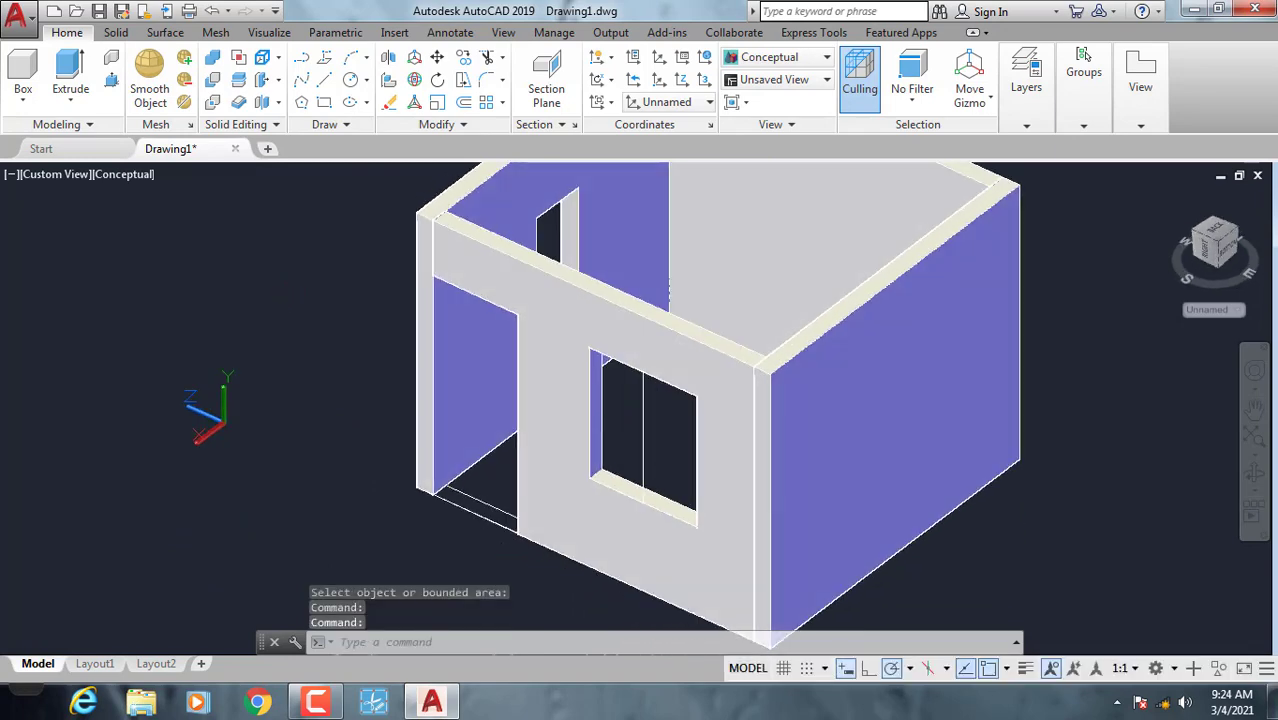
scroll(580, 485, "up", 3)
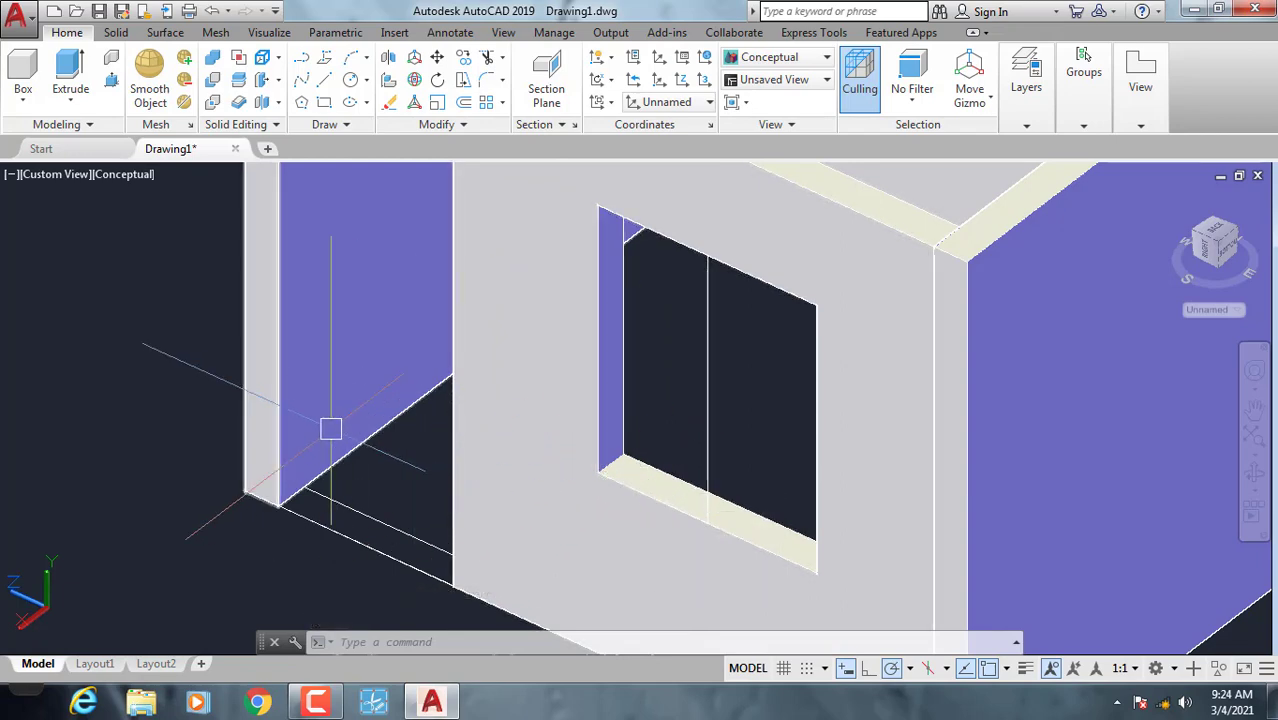
middle_click_drag(448, 431, 565, 434, "shift")
scroll(513, 443, "down", 5)
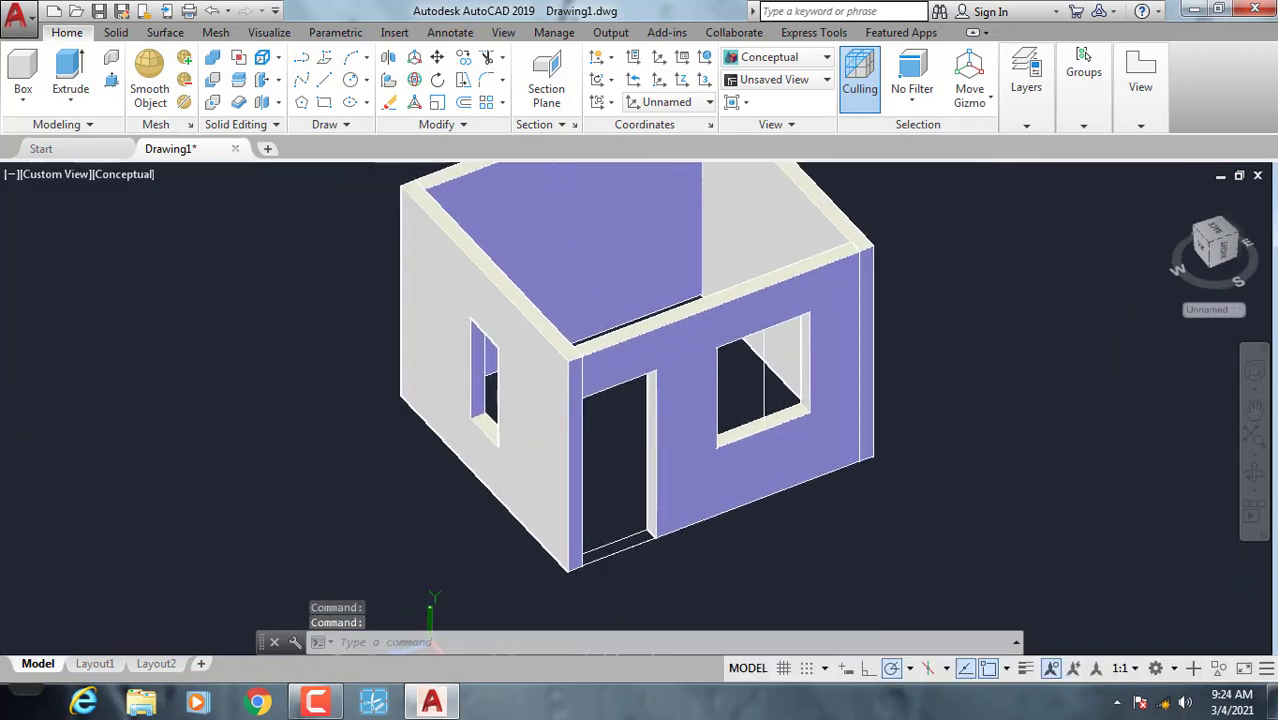
scroll(455, 440, "up", 5)
Press-pull the side window's sill face to close the side window opening.
middle_click_drag(459, 437, 451, 440, "shift")
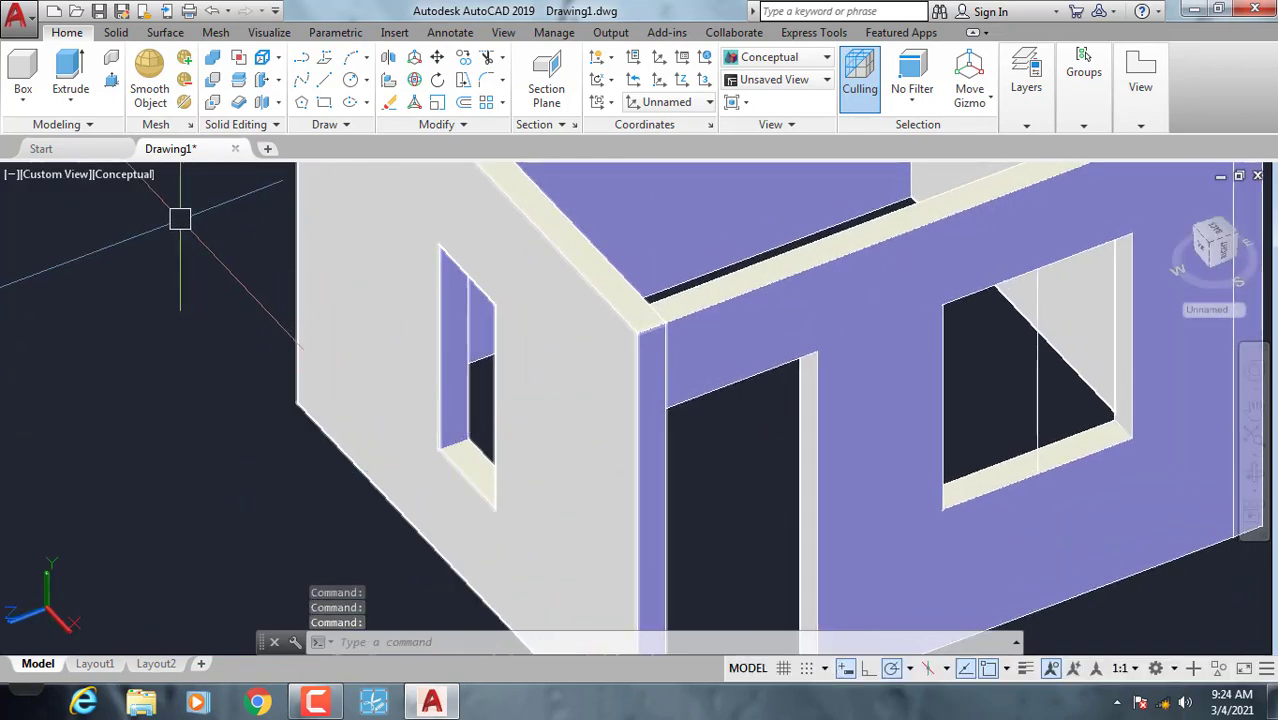
left_click(112, 84)
scroll(462, 465, "up", 2)
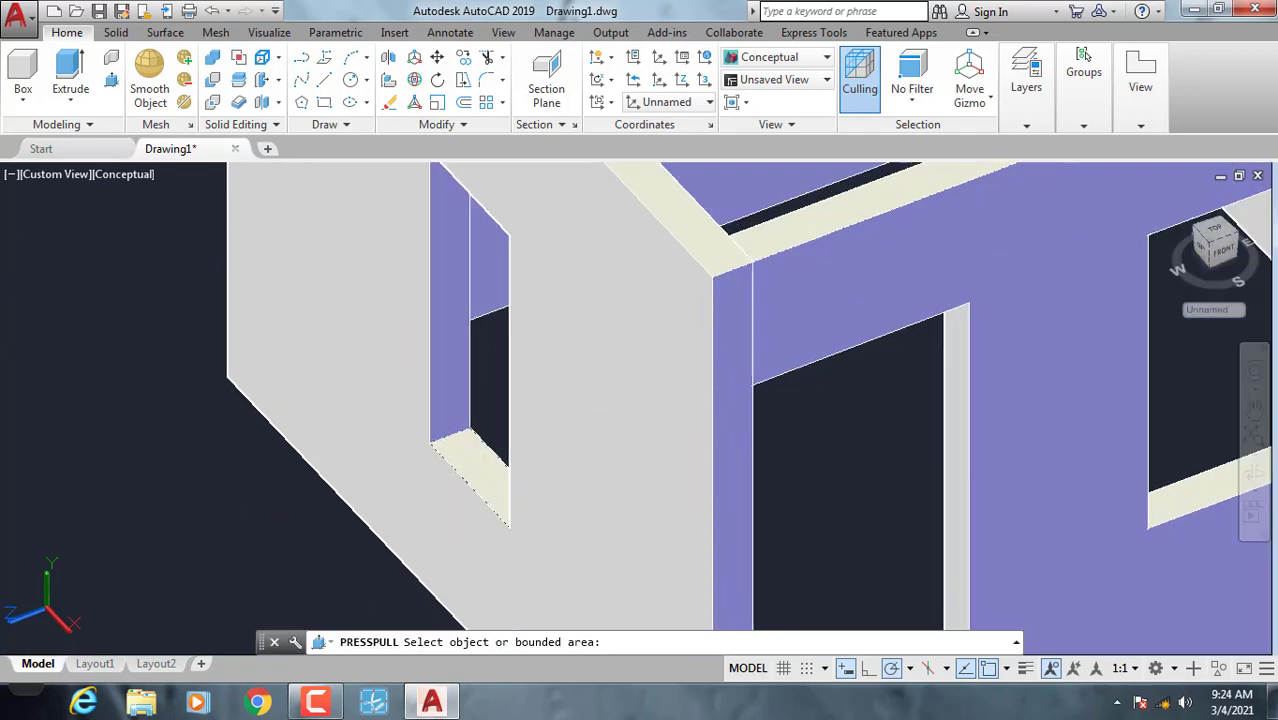
left_click(485, 455)
left_click(510, 235)
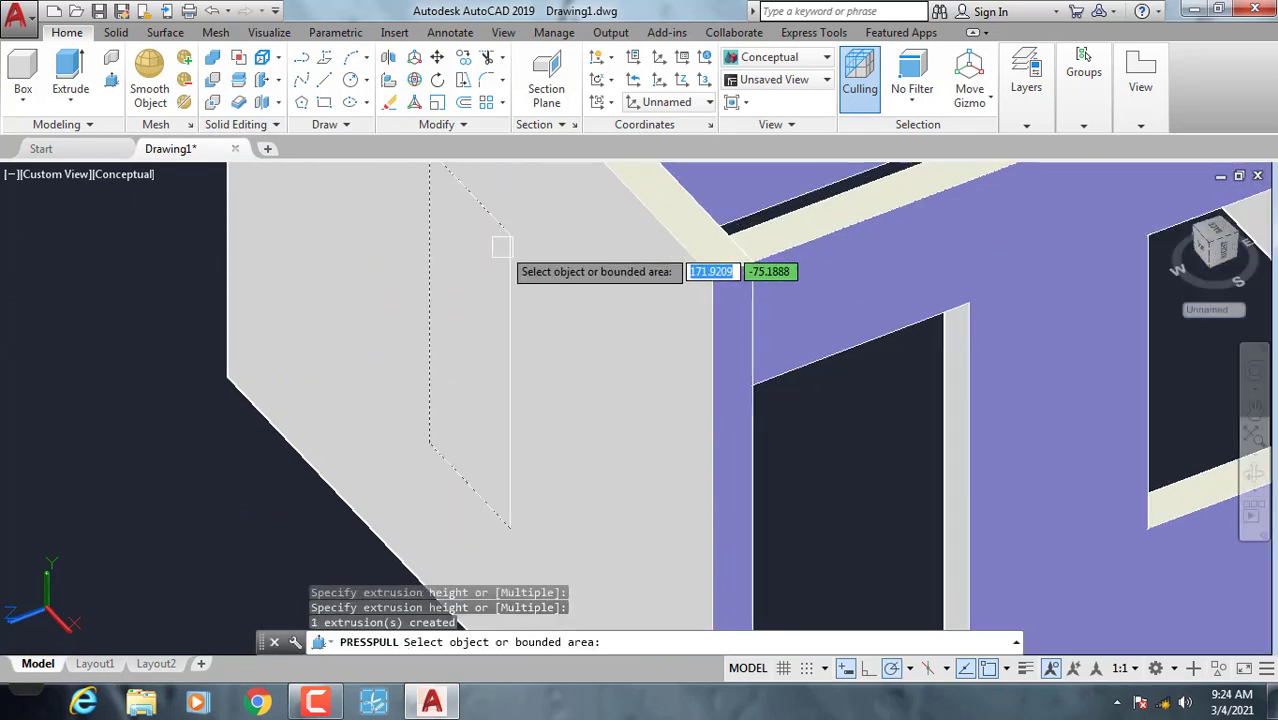
scroll(560, 300, "down", 3)
Press-pull the narrow strip beside the door out by 10.
middle_click_drag(790, 427, 657, 457)
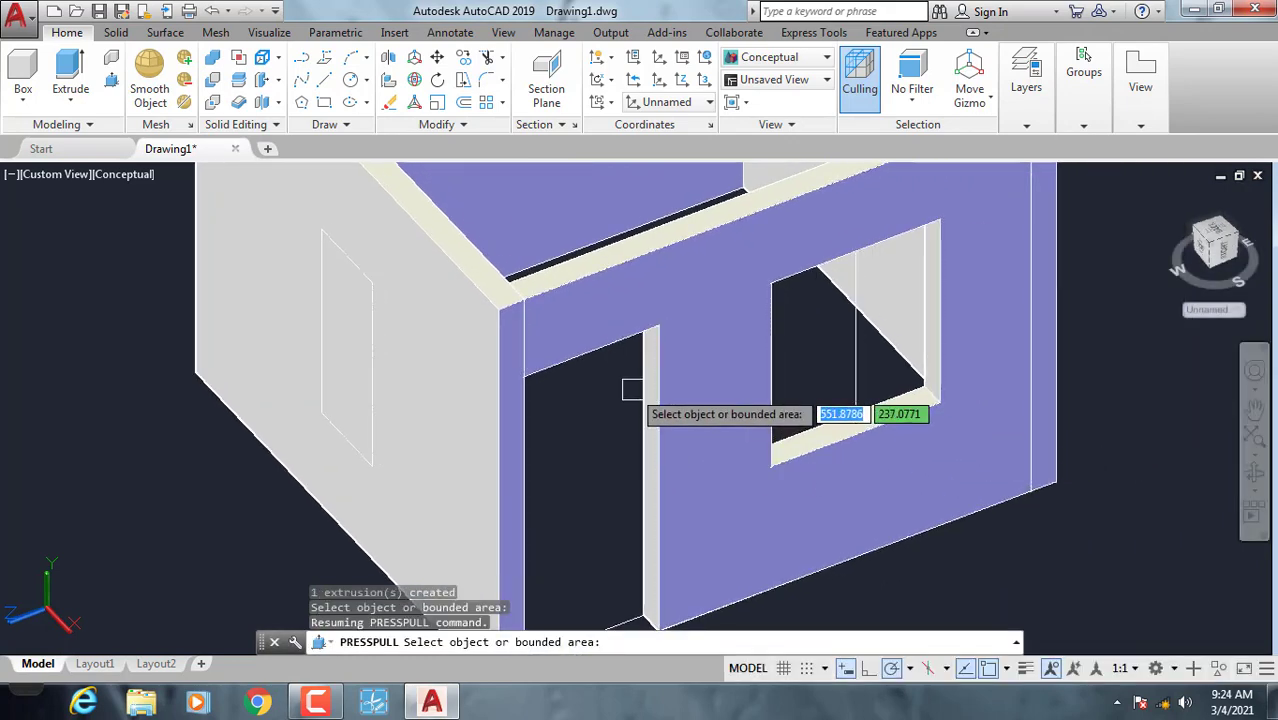
scroll(650, 377, "up", 2)
scroll(650, 377, "up", 2)
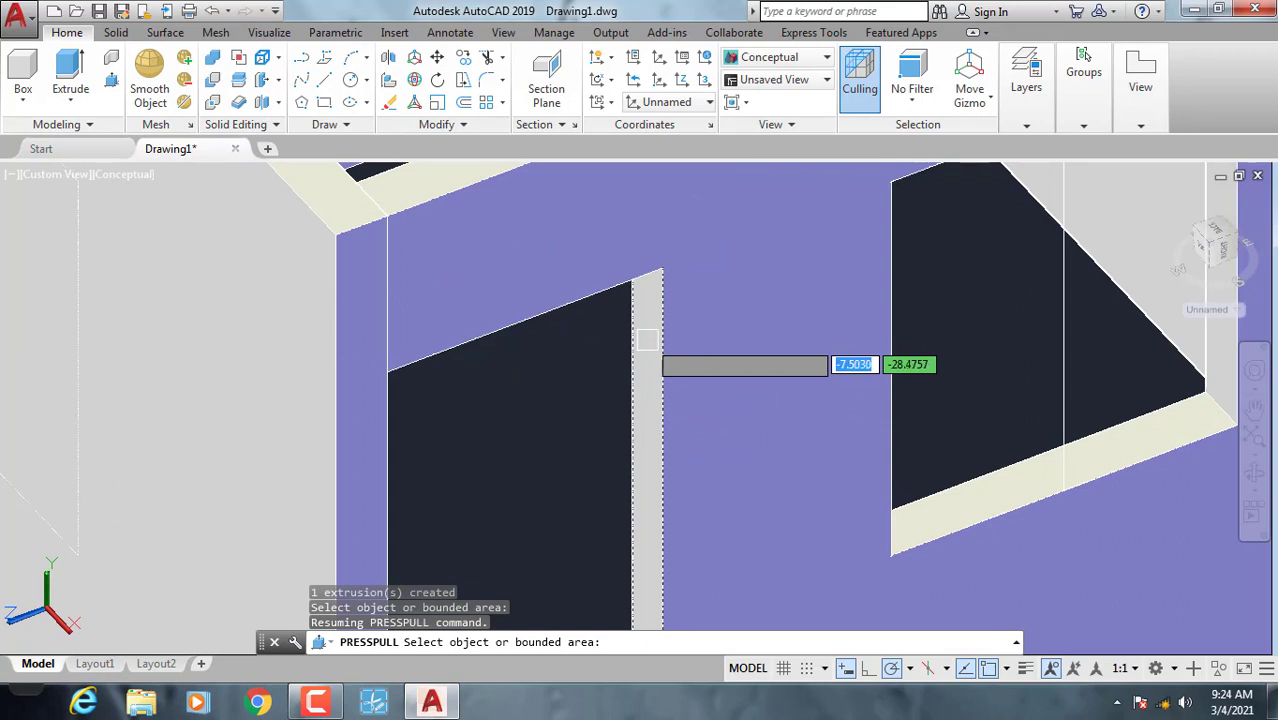
middle_click_drag(645, 292, 668, 193)
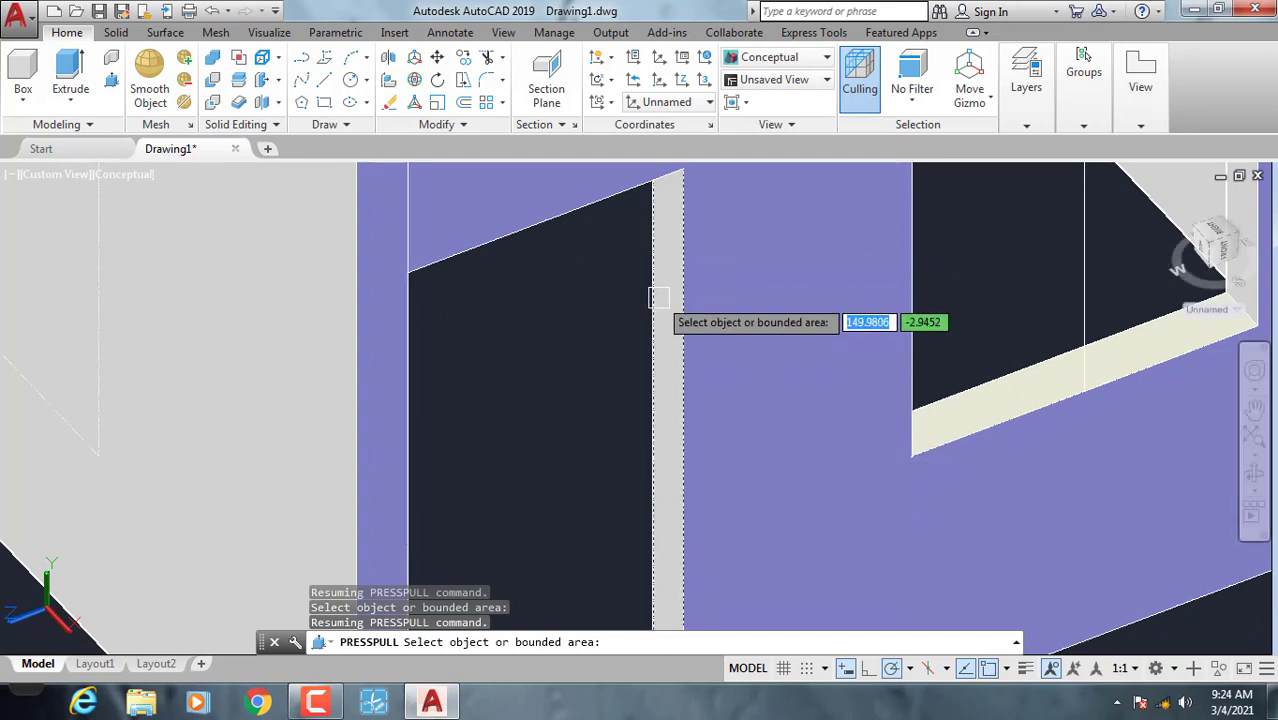
left_click(668, 460)
type("10")
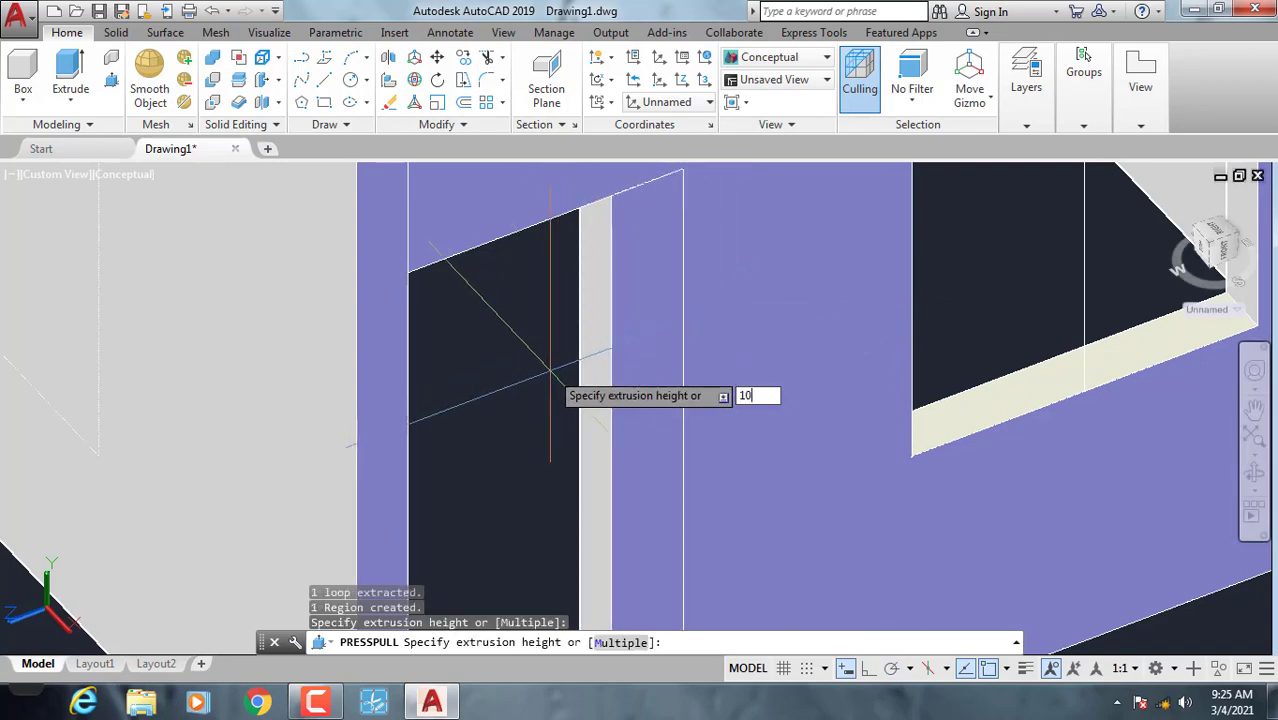
key("Return")
scroll(548, 368, "down", 5)
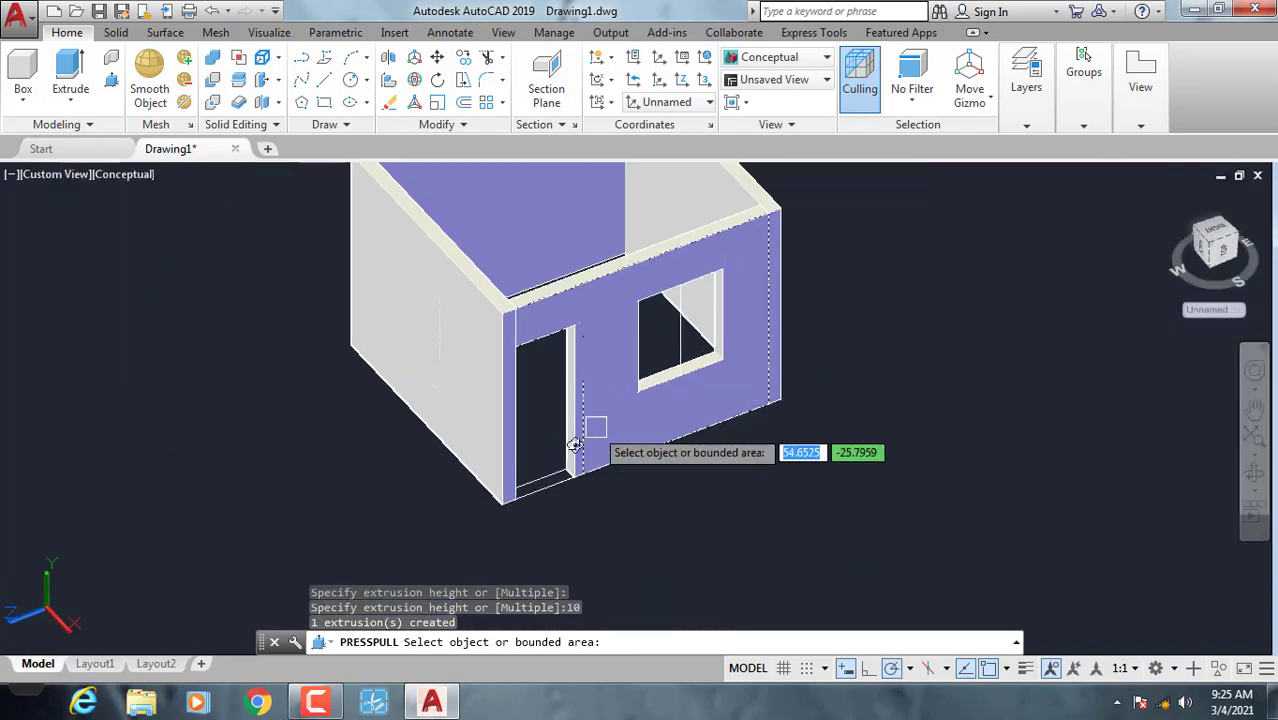
Press-pull the wall's top face out by 10 and orbit to see the whole room.
mouse_move(579, 442)
middle_mouse_down("shift")
mouse_move(478, 438)
mouse_move(500, 342)
middle_mouse_up("shift")
scroll(549, 325, "up", 5)
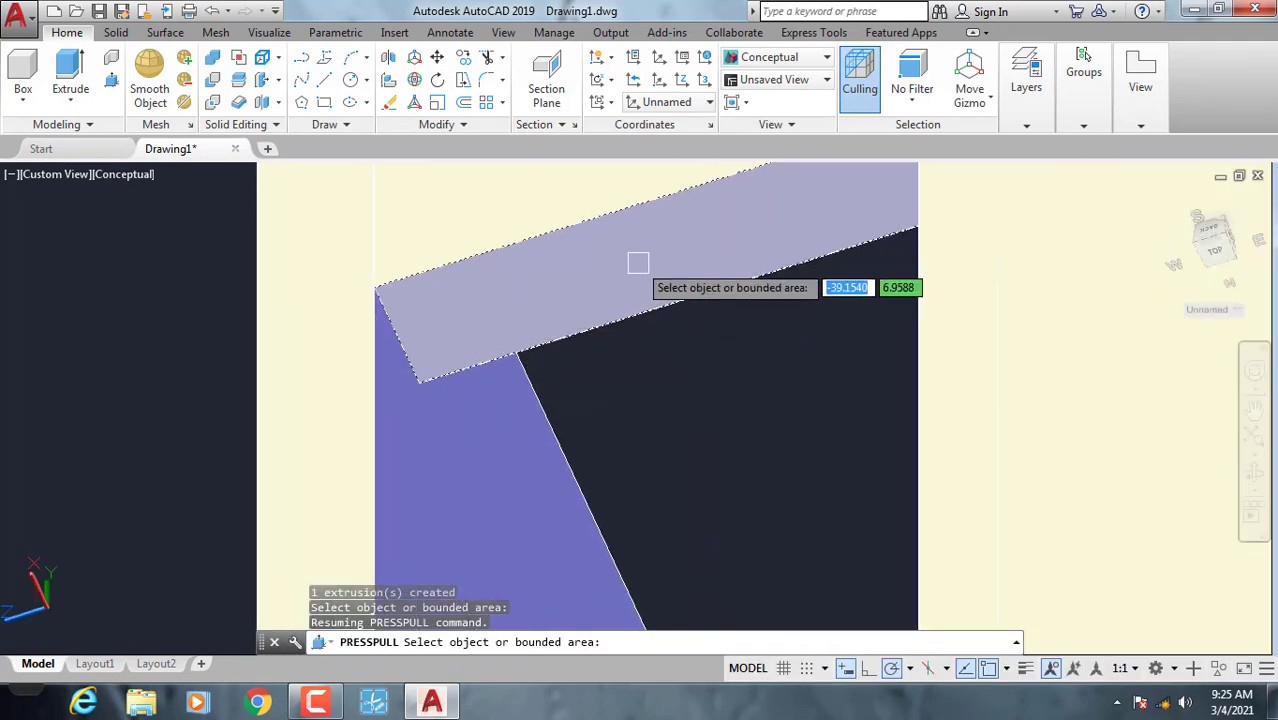
left_click(645, 260)
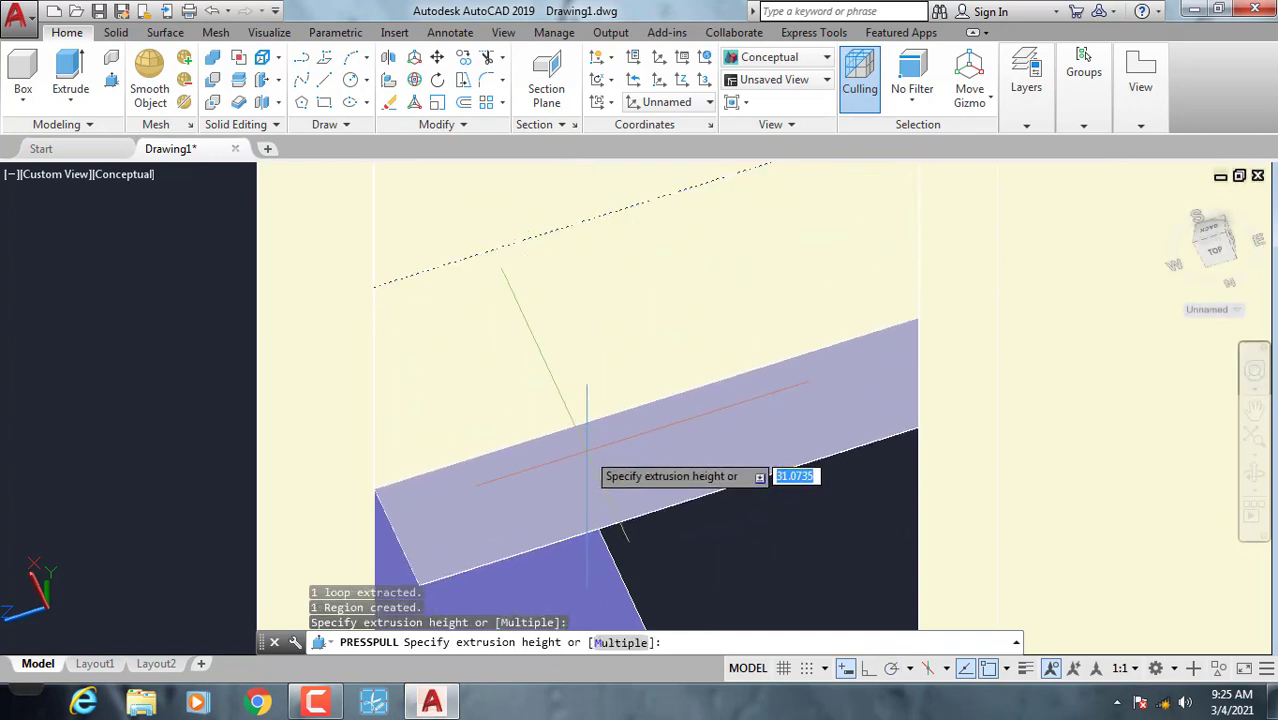
type("10")
key("Return")
scroll(590, 470, "down", 5)
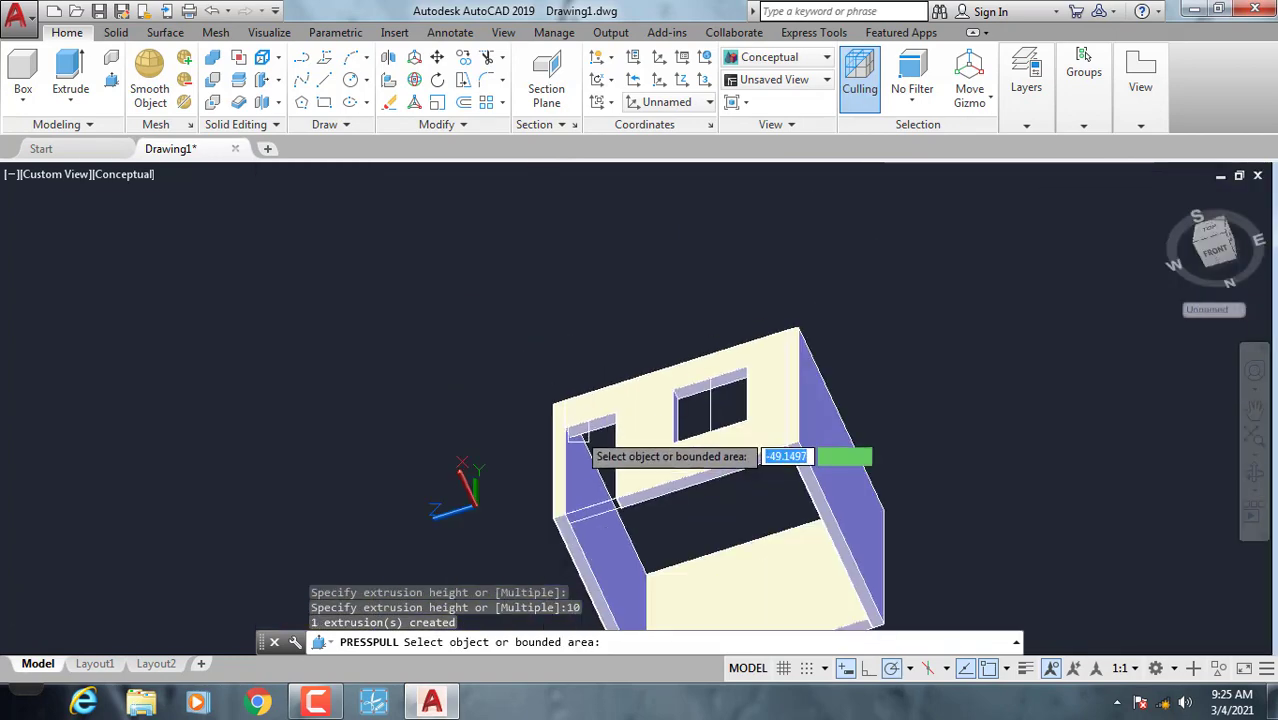
mouse_move(590, 460)
middle_mouse_down("shift")
mouse_move(681, 554)
mouse_move(585, 470)
middle_mouse_up("shift")
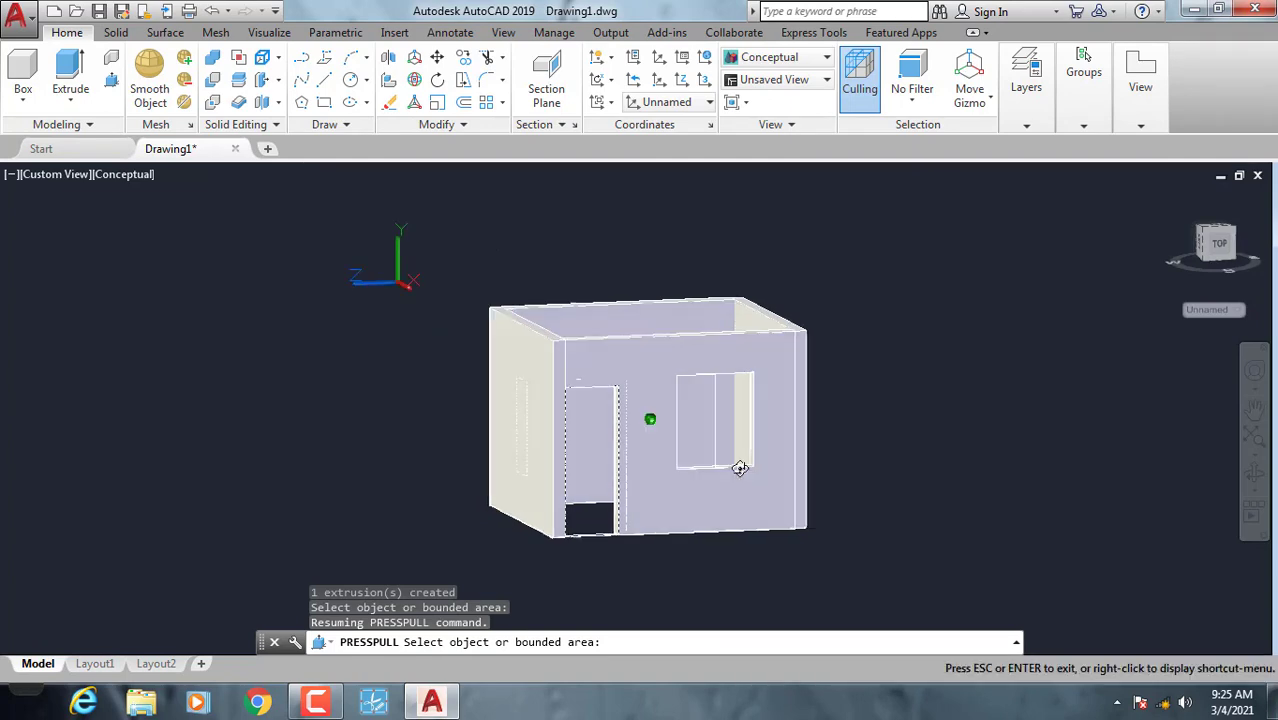
End the push-pull, then show the walled room with its doorway and double window in SW Isometric view.
mouse_move(736, 465)
middle_mouse_down("shift")
mouse_move(700, 528)
mouse_move(720, 500)
mouse_move(702, 514)
mouse_move(673, 491)
mouse_move(710, 523)
mouse_move(659, 551)
mouse_move(542, 548)
mouse_move(744, 535)
mouse_move(693, 528)
middle_mouse_up("shift")
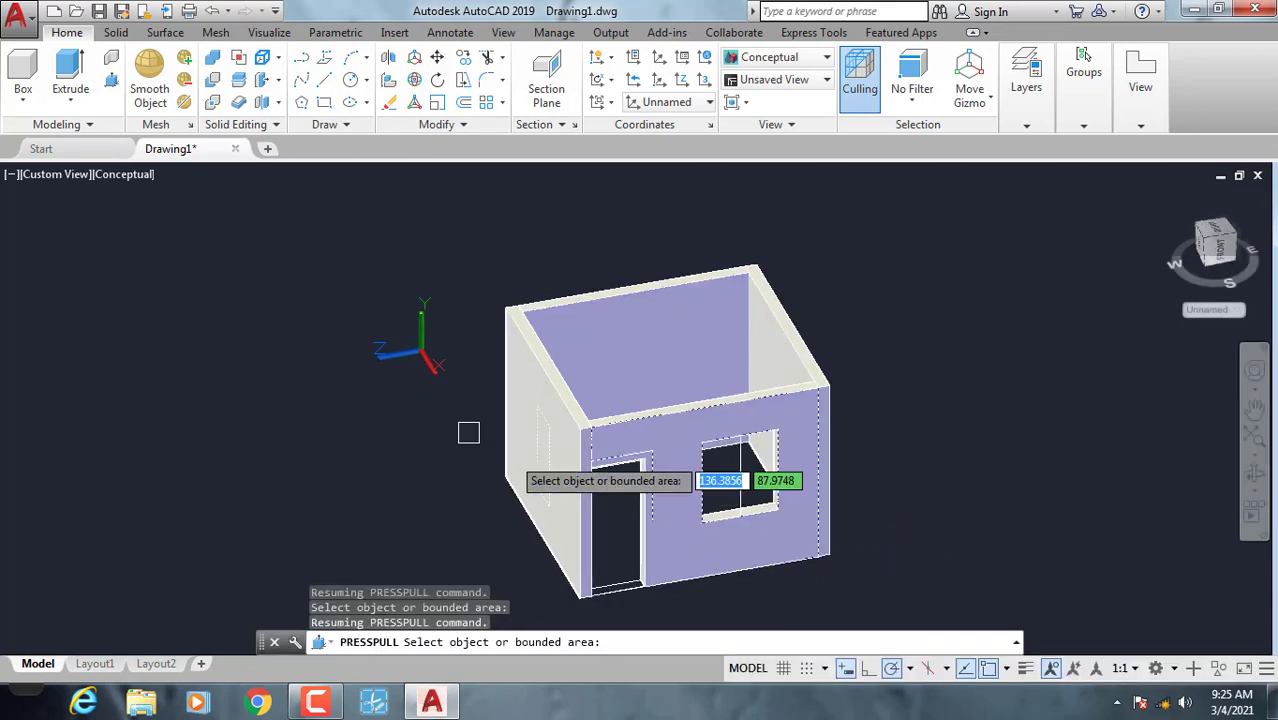
key("Return")
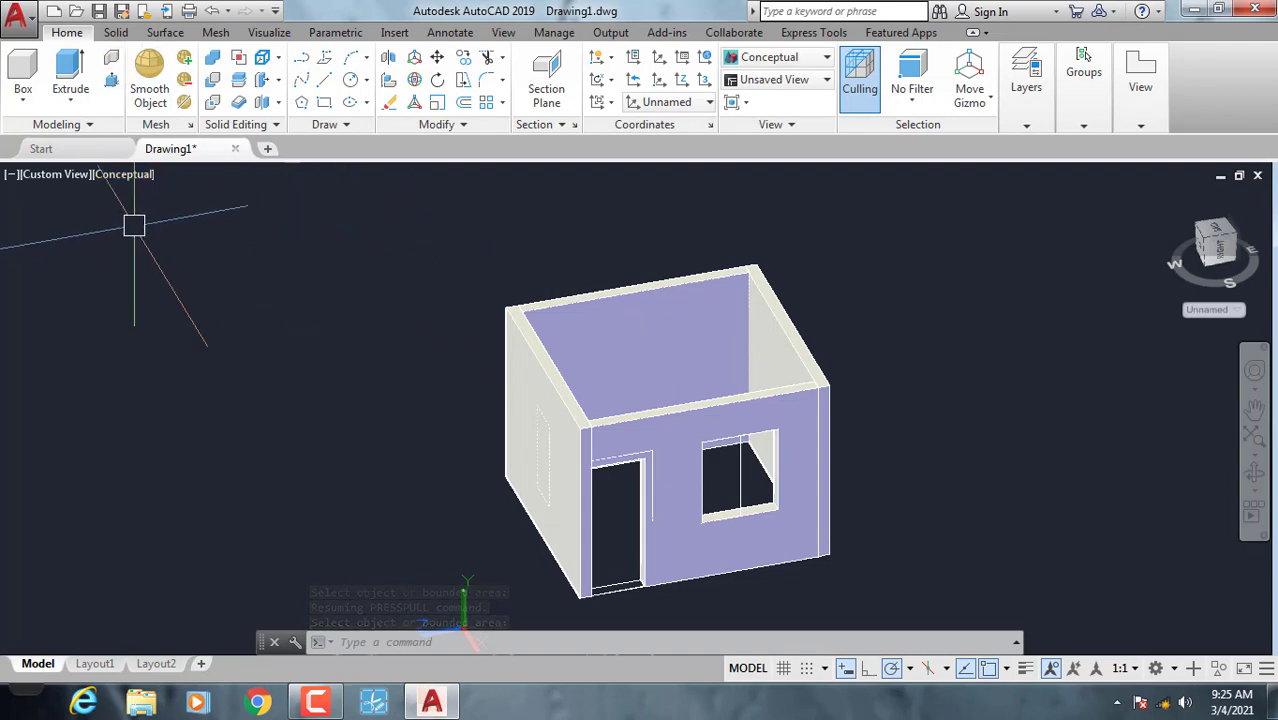
left_click(46, 176)
left_click(115, 345)
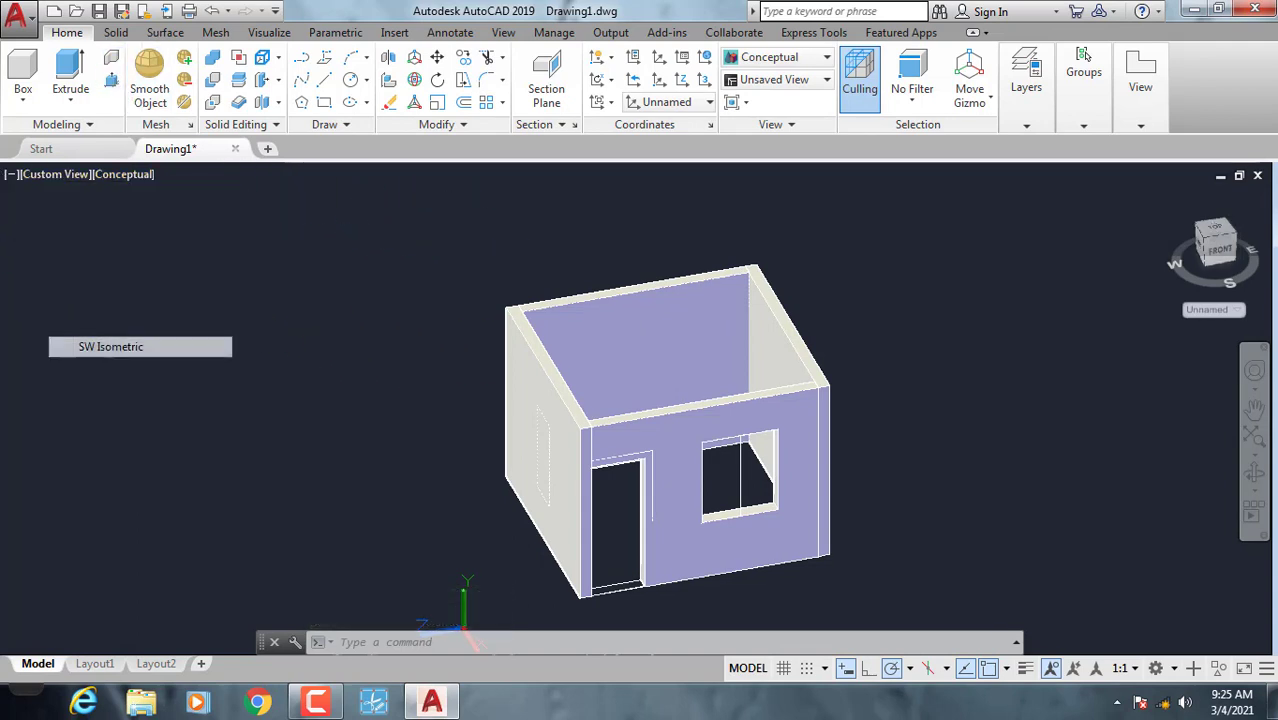
scroll(336, 385, "down", 1)
scroll(450, 370, "down", 1)
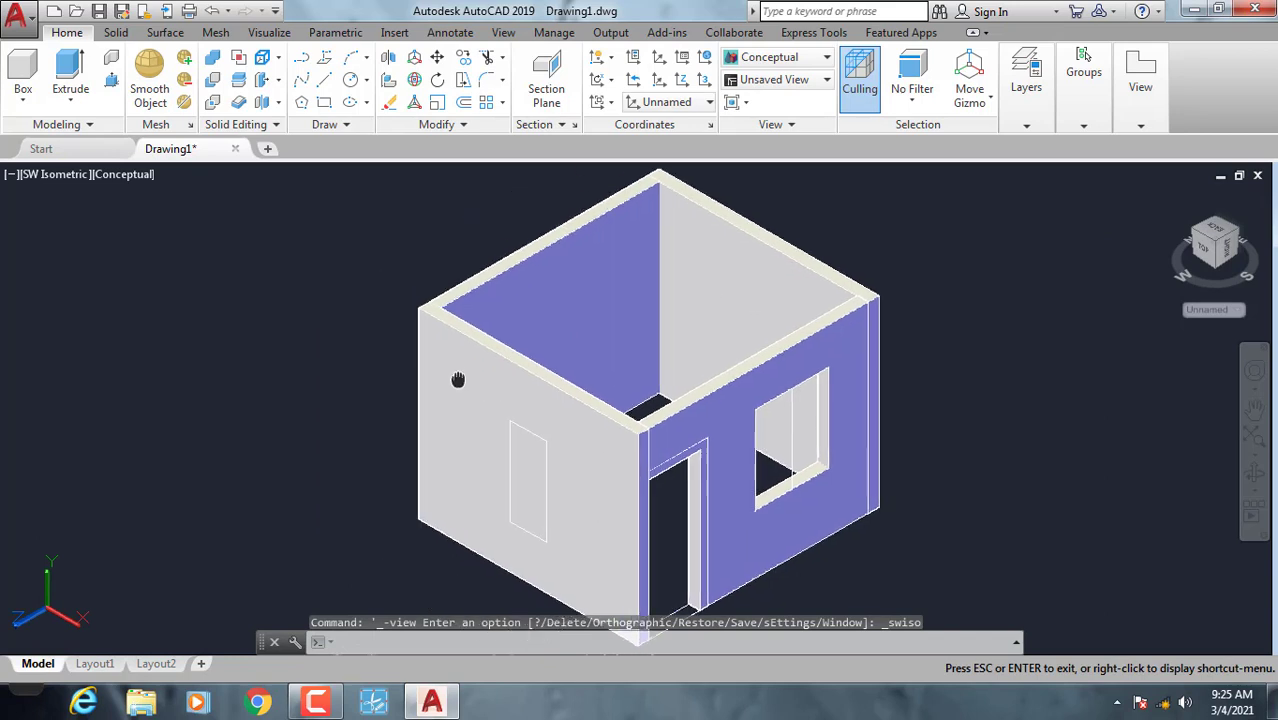
scroll(413, 379, "down", 1)
scroll(354, 369, "down", 2)
middle_click_drag(354, 369, 332, 374)
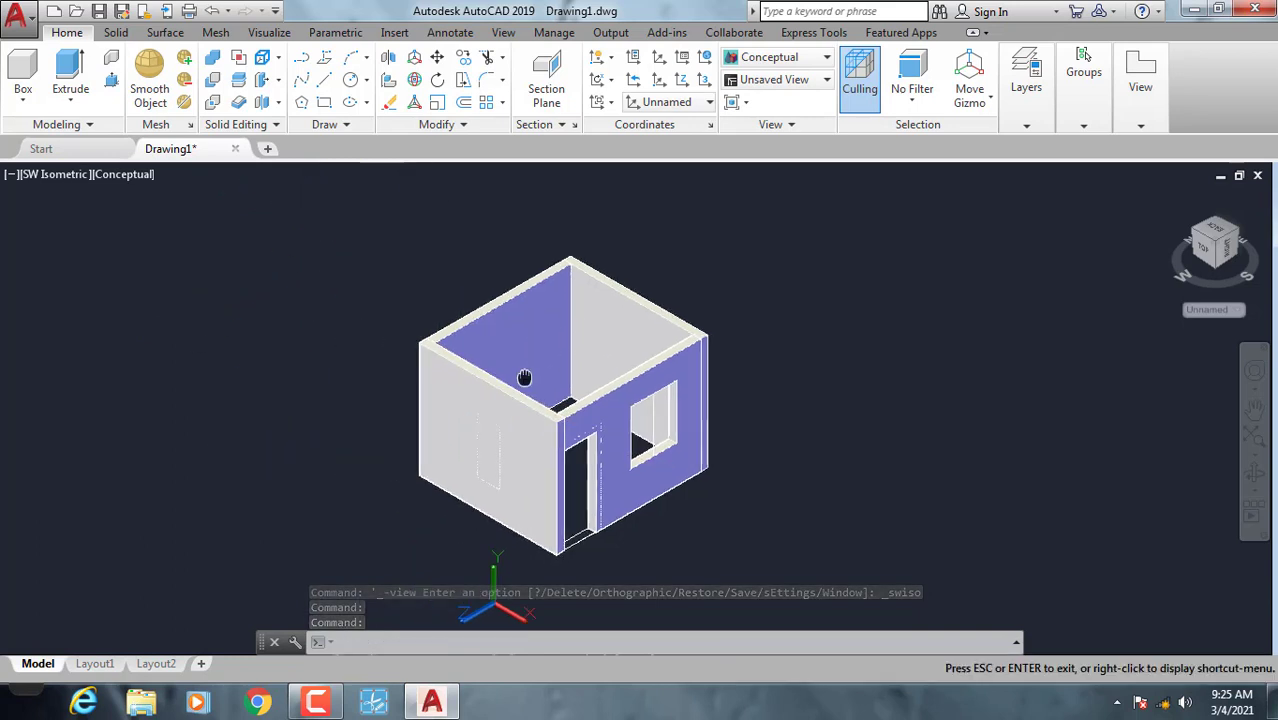
middle_click_drag(525, 374, 612, 380)
middle_click_drag(483, 410, 430, 402)
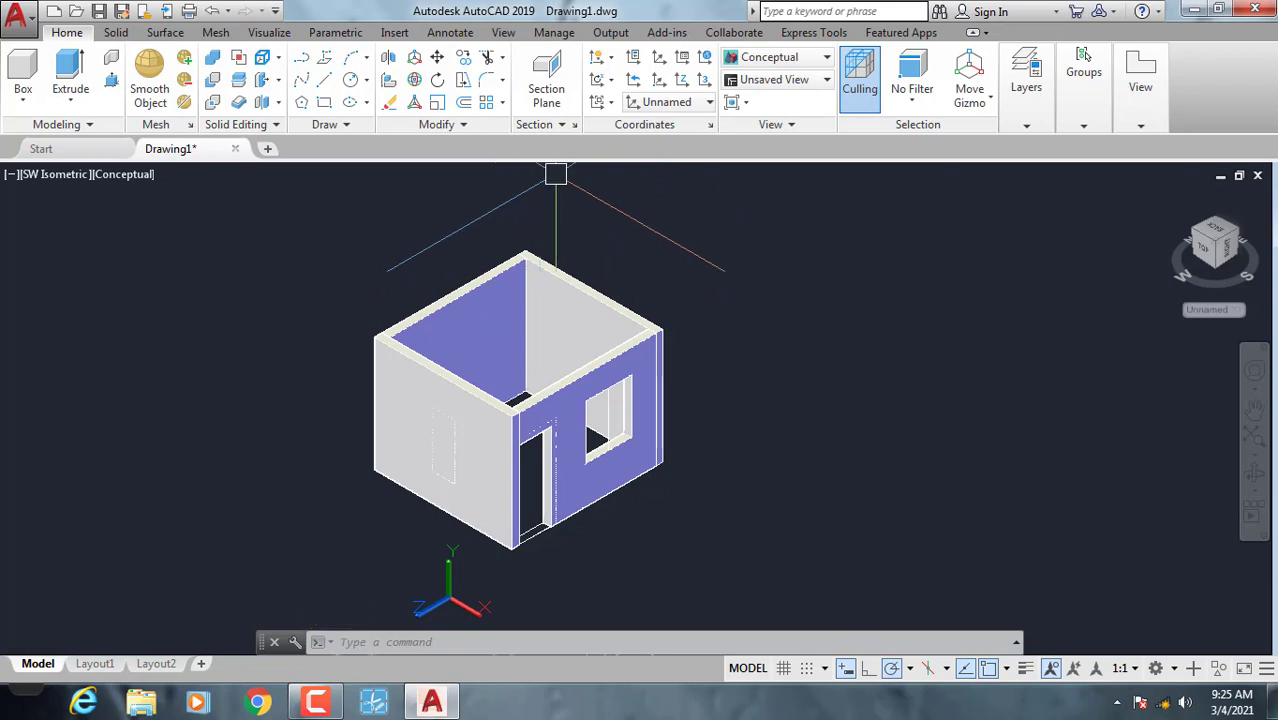
left_click(559, 193)
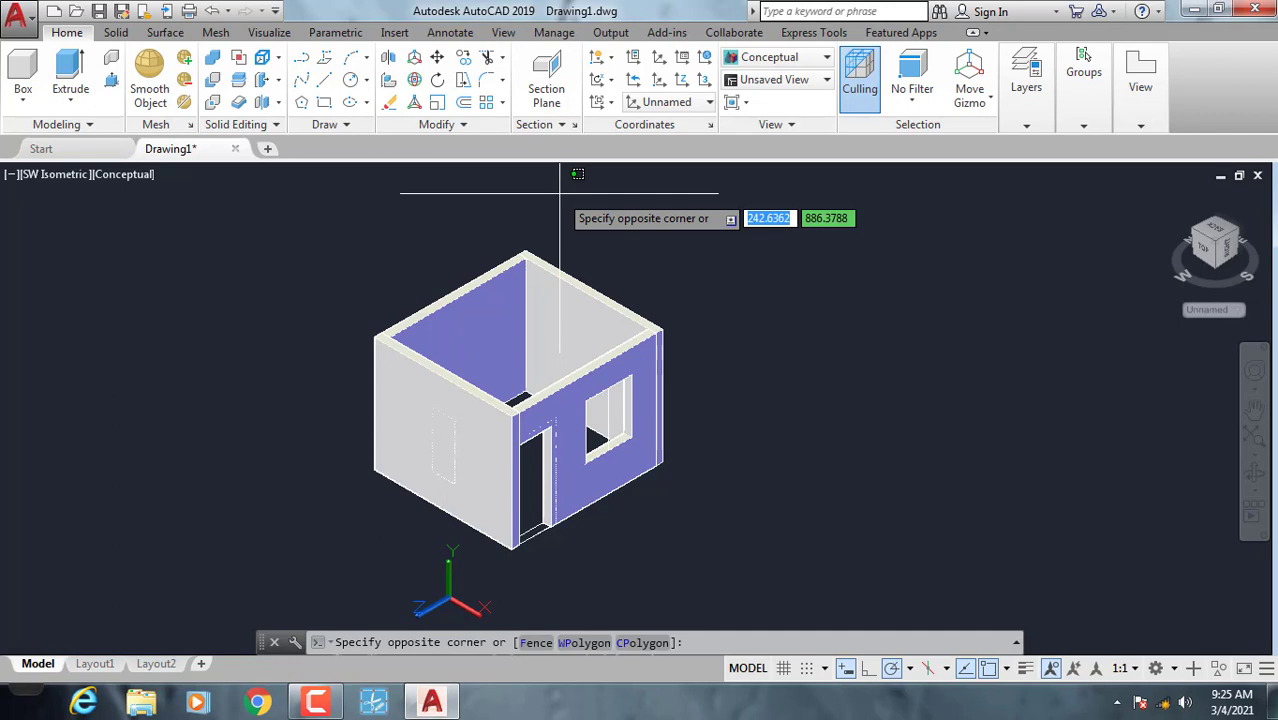
left_click(559, 193)
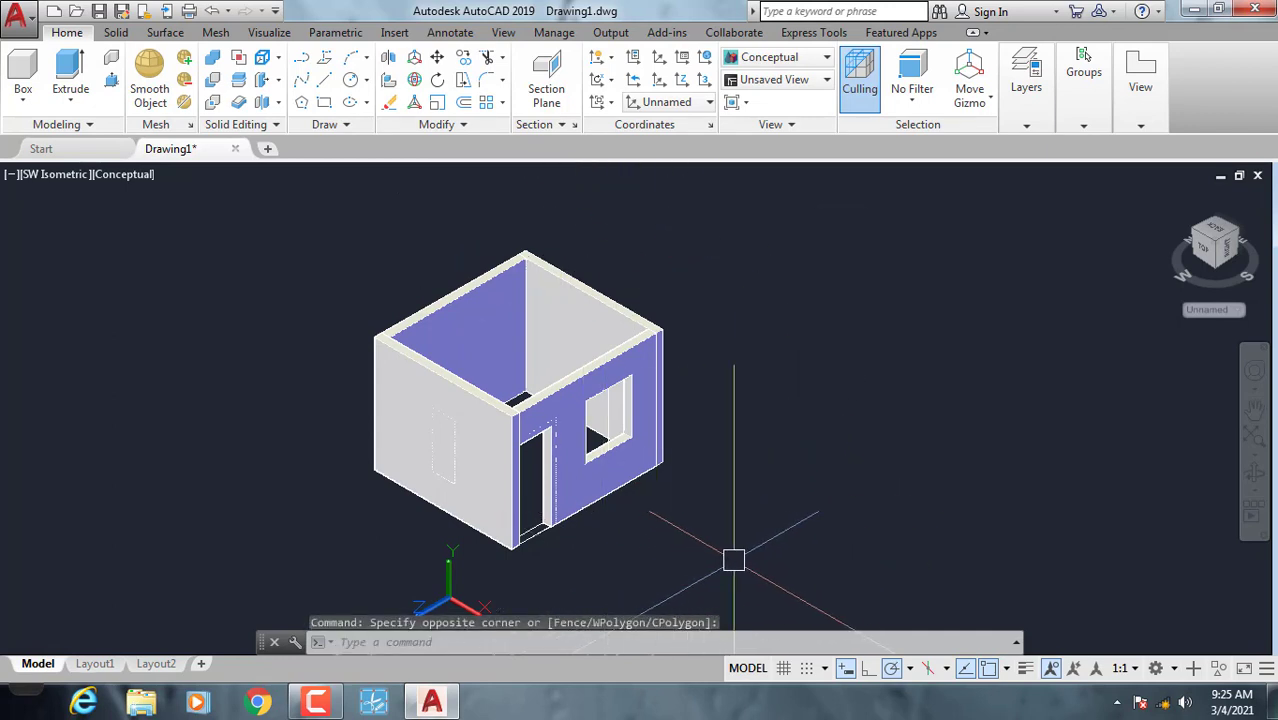
middle_click_drag(733, 560, 383, 343, "shift")
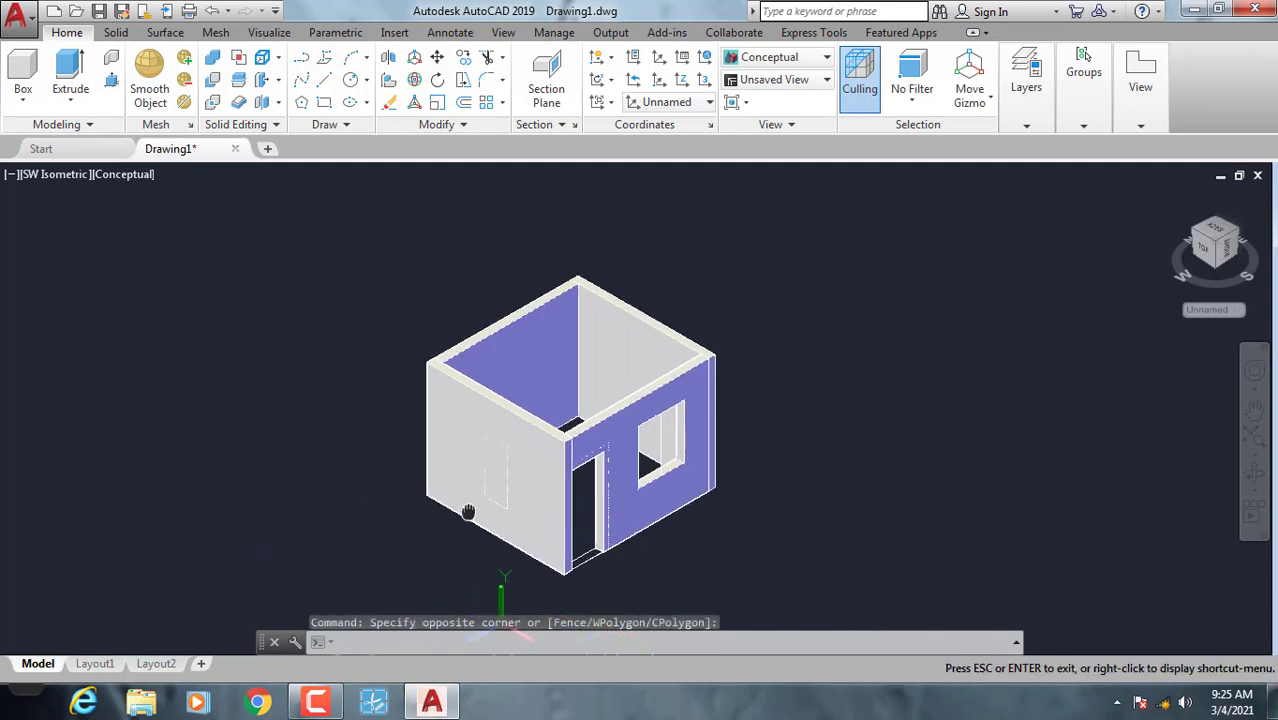
left_click(377, 197)
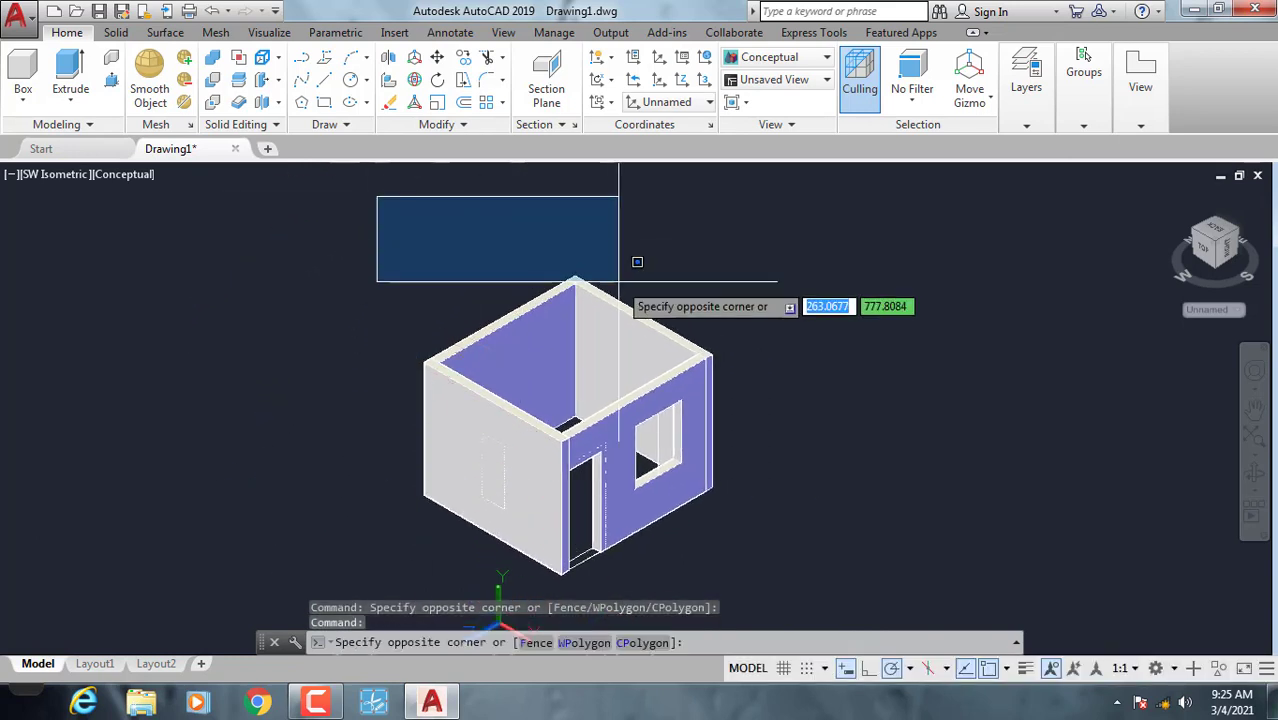
left_click(614, 270)
middle_click_drag(748, 399, 739, 437, "shift")
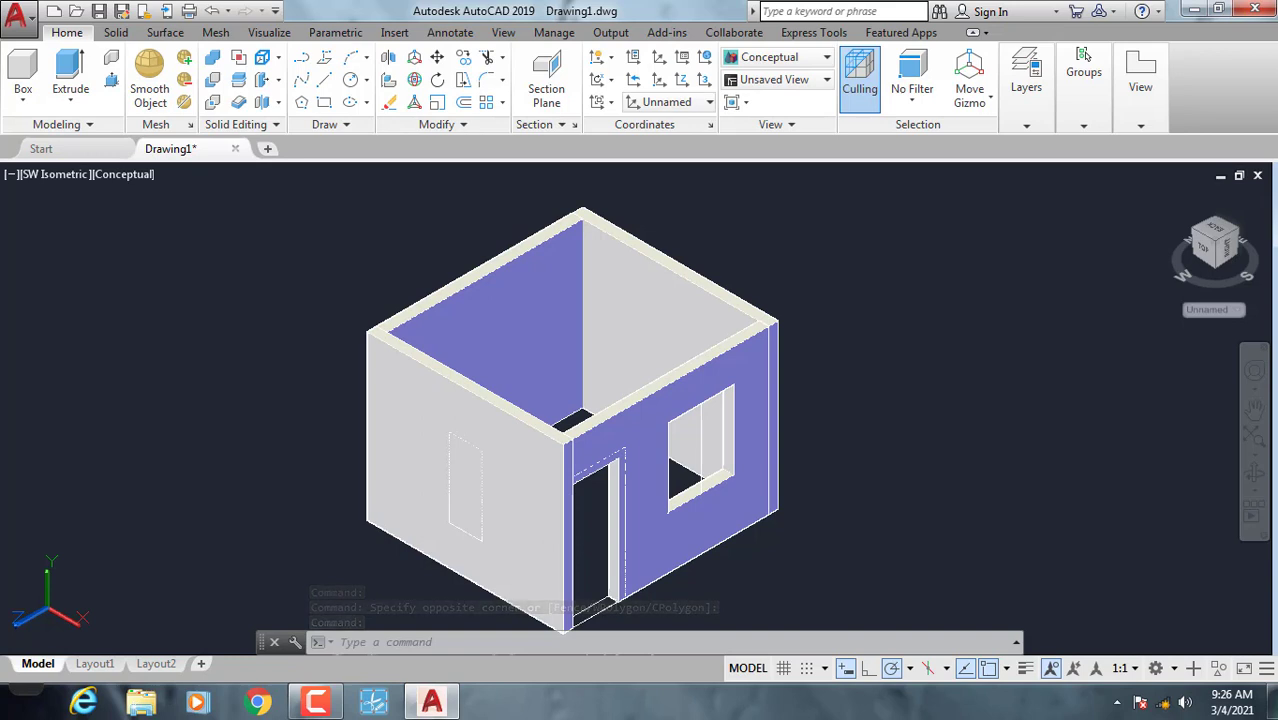
mouse_move(770, 434)
middle_mouse_down("shift")
mouse_move(752, 430)
mouse_move(848, 484)
middle_mouse_up("shift")
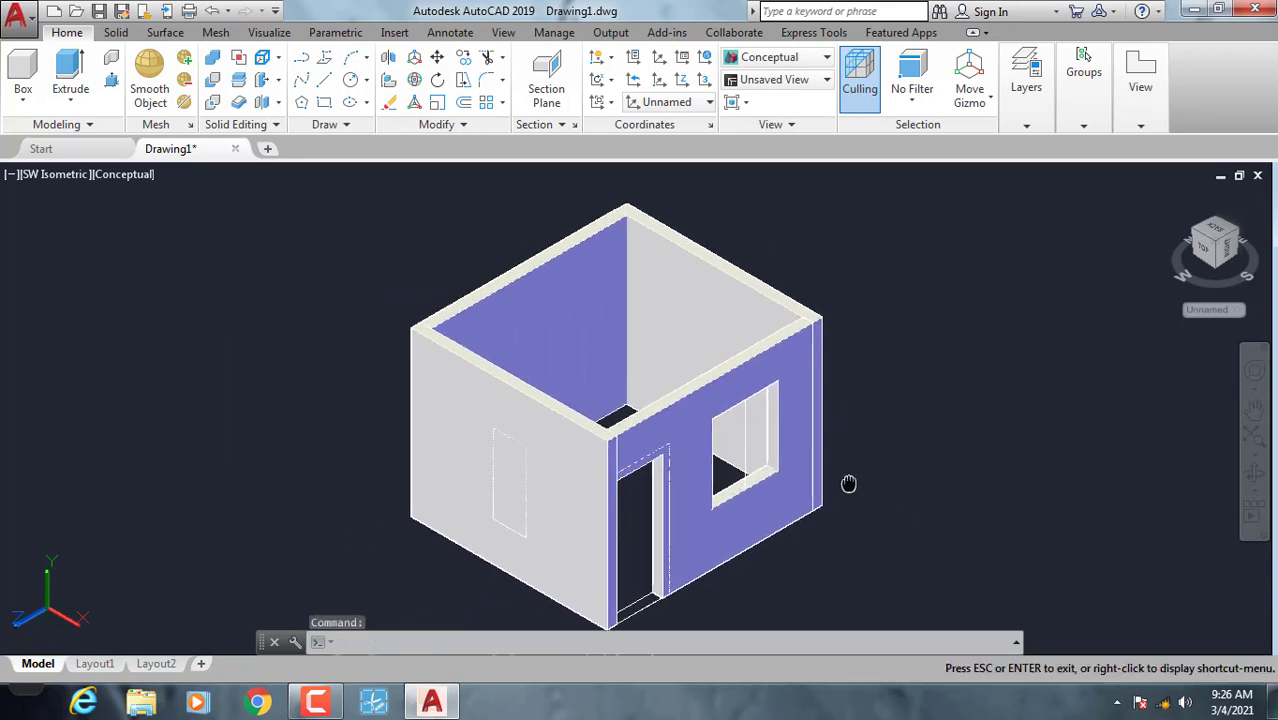
key("Escape")
left_click(909, 578)
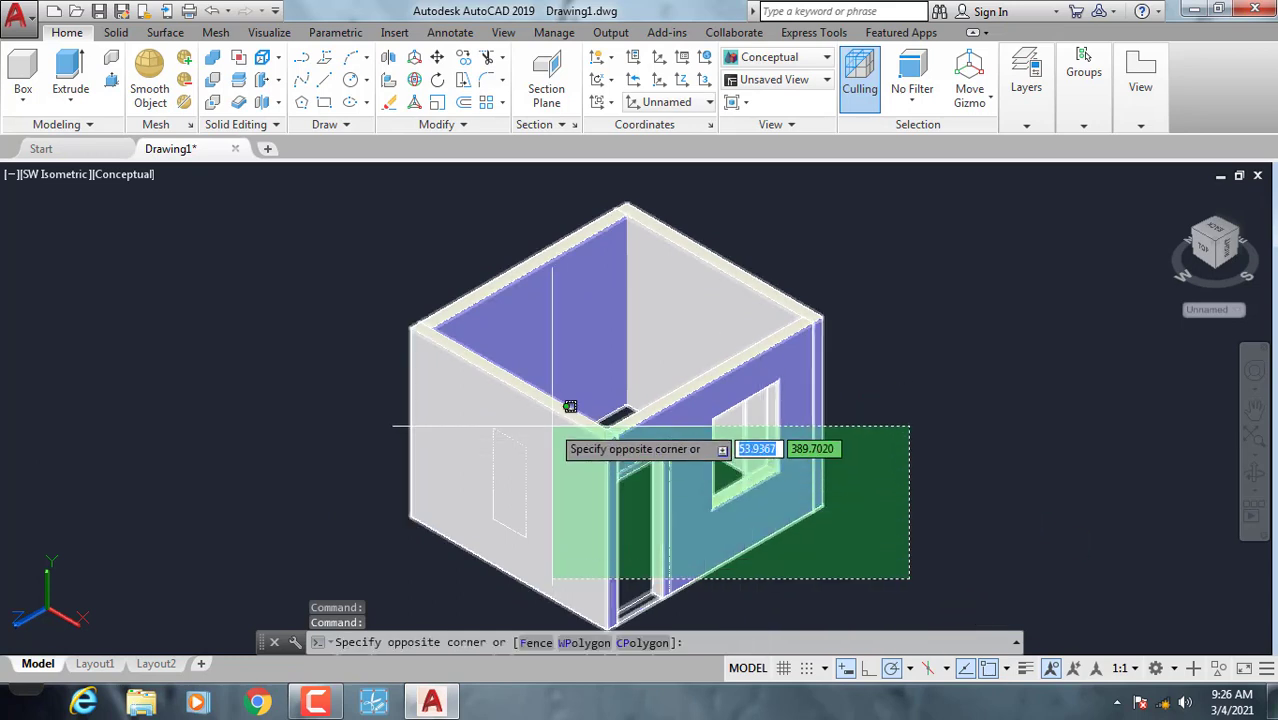
left_click(390, 222)
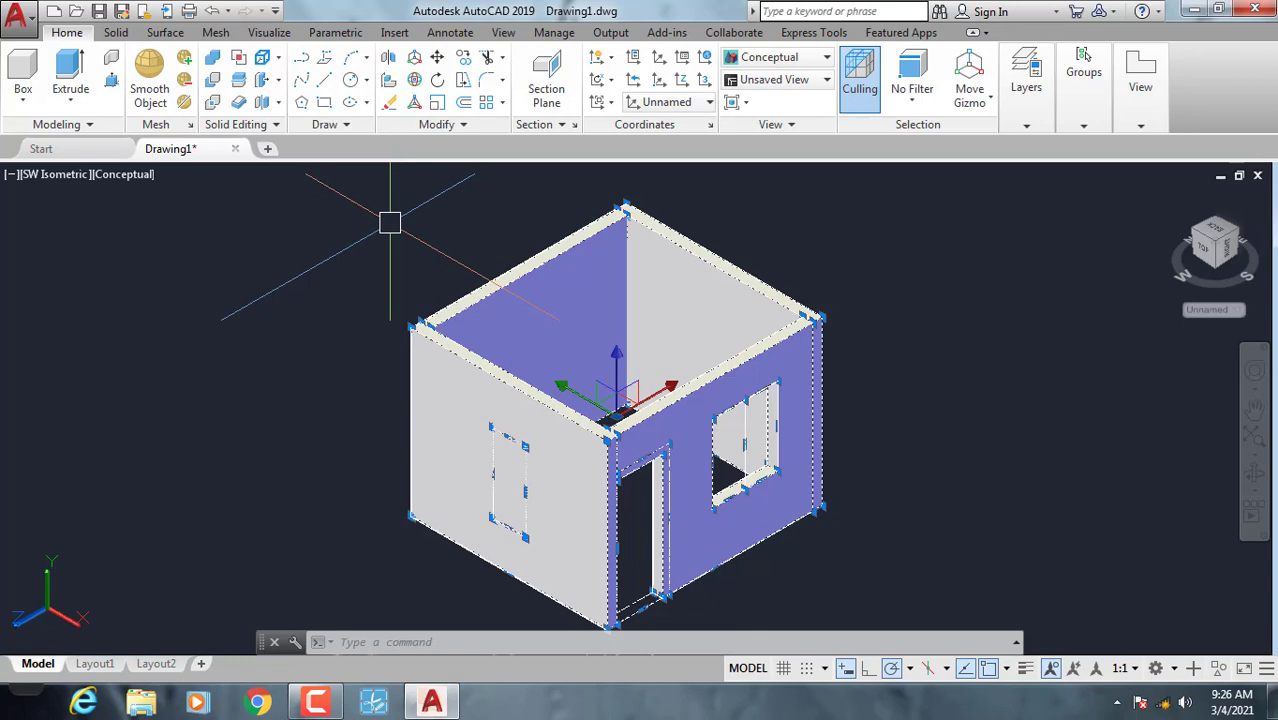
mouse_move(348, 428)
middle_mouse_down()
mouse_move(345, 446)
mouse_move(340, 437)
middle_mouse_up()
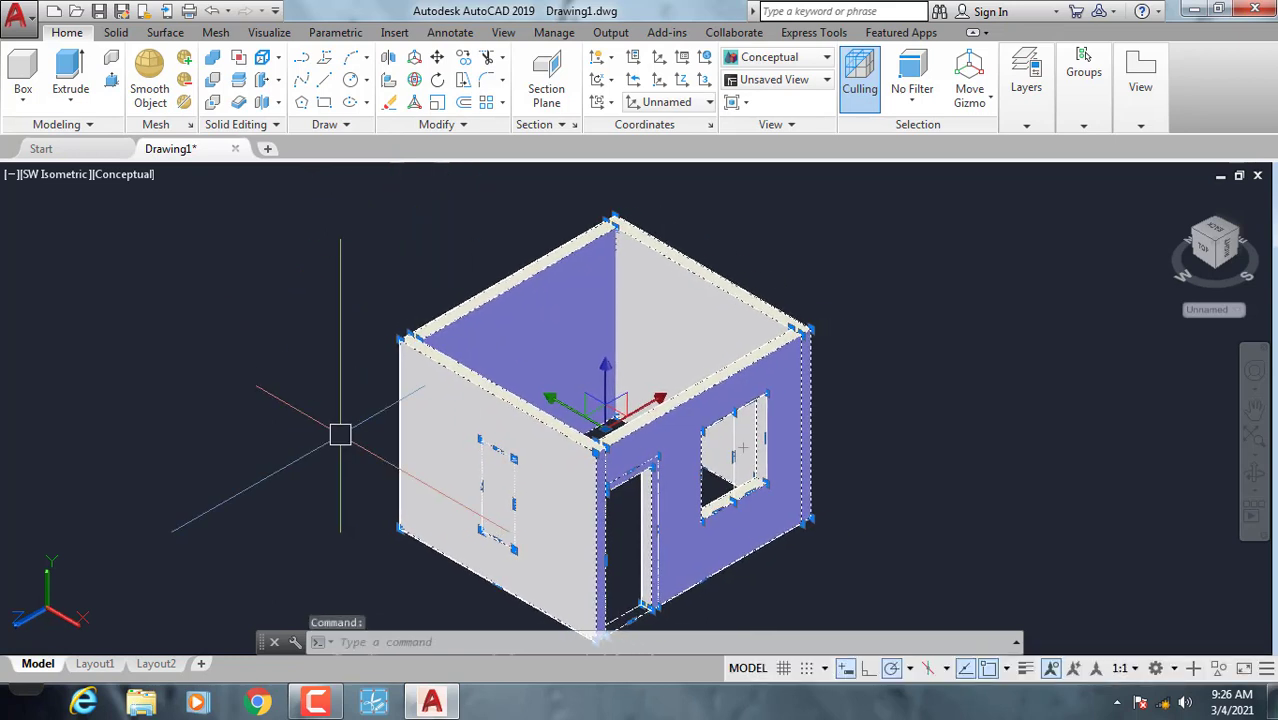
key("Escape")
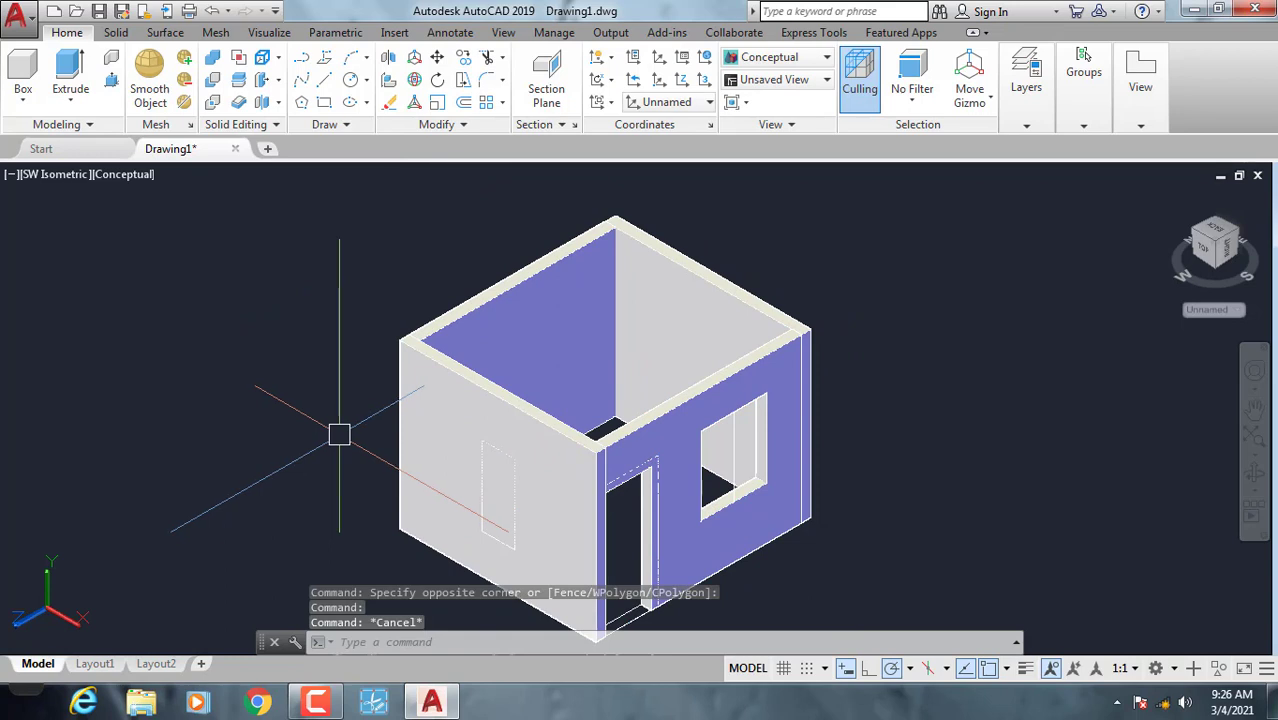